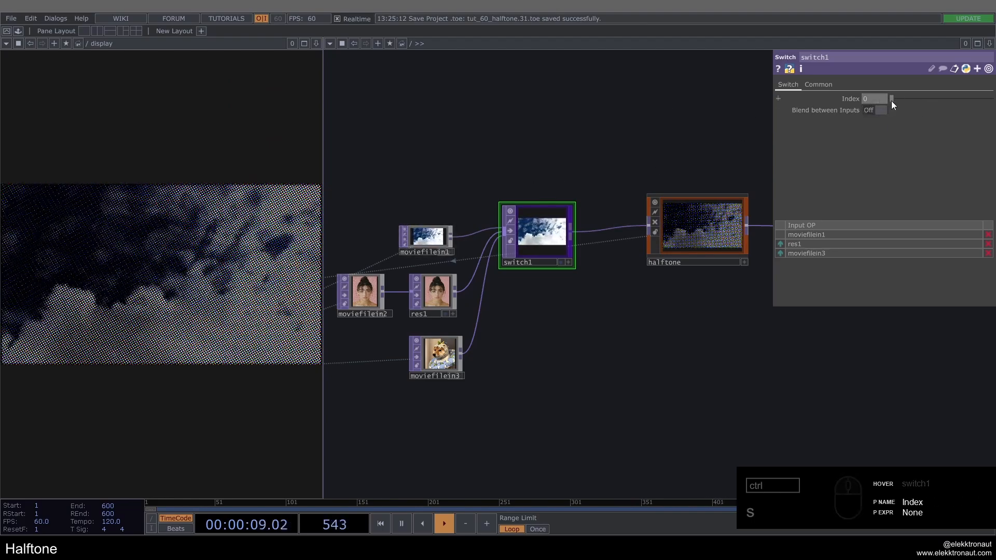
Set switch1's Index to 2.33 to feed the dog image from moviefilein3 into the halftone component
{"action": "left_click_drag", "start_coordinate": [891, 101], "coordinate": [916, 102]}
{"action": "scroll", "coordinate": [417, 366], "scroll_direction": "up", "scroll_amount": 5}
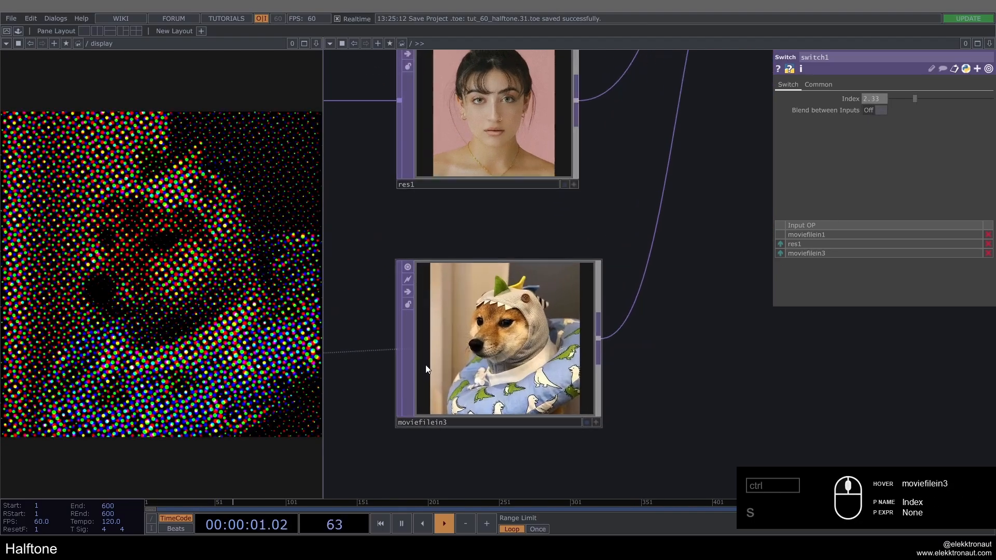
{"action": "scroll", "coordinate": [445, 340], "scroll_direction": "down", "scroll_amount": 5}
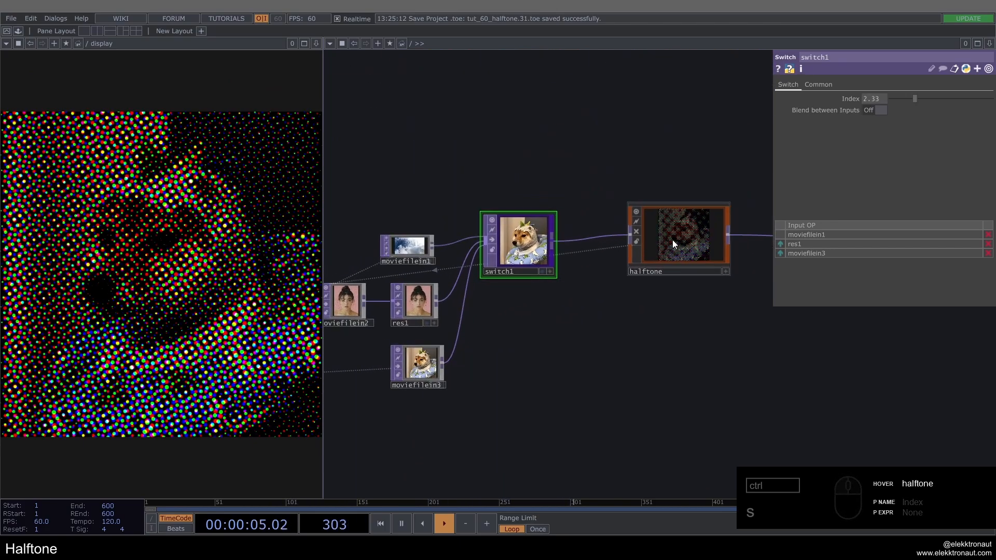
Adjust the halftone component to Grid Density 4.37, Scale 0.0022 and Rotate R 46
{"action": "left_click_drag", "start_coordinate": [612, 323], "coordinate": [539, 385]}
{"action": "scroll", "coordinate": [629, 305], "scroll_direction": "up", "scroll_amount": 5}
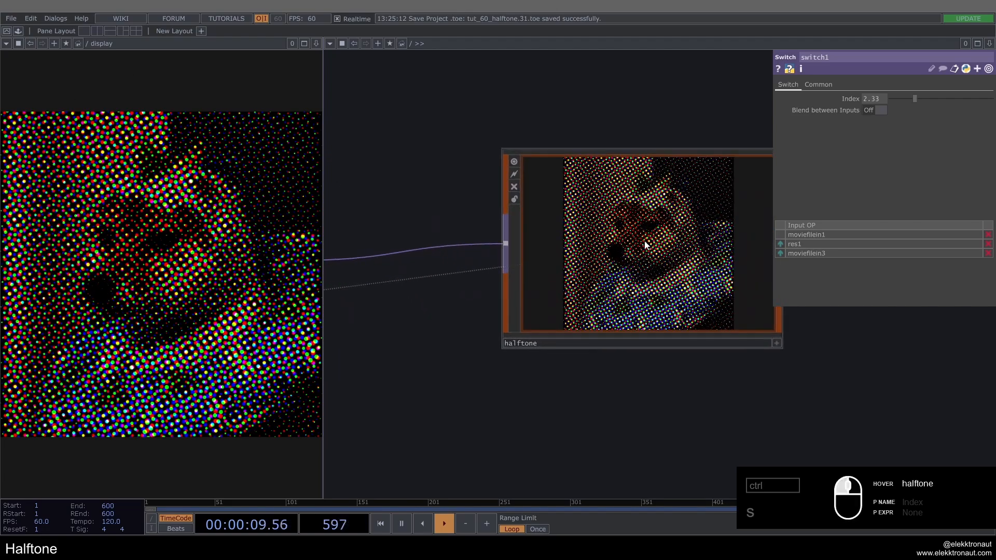
{"action": "left_click", "coordinate": [644, 241]}
{"action": "left_click_drag", "start_coordinate": [685, 113], "coordinate": [633, 122]}
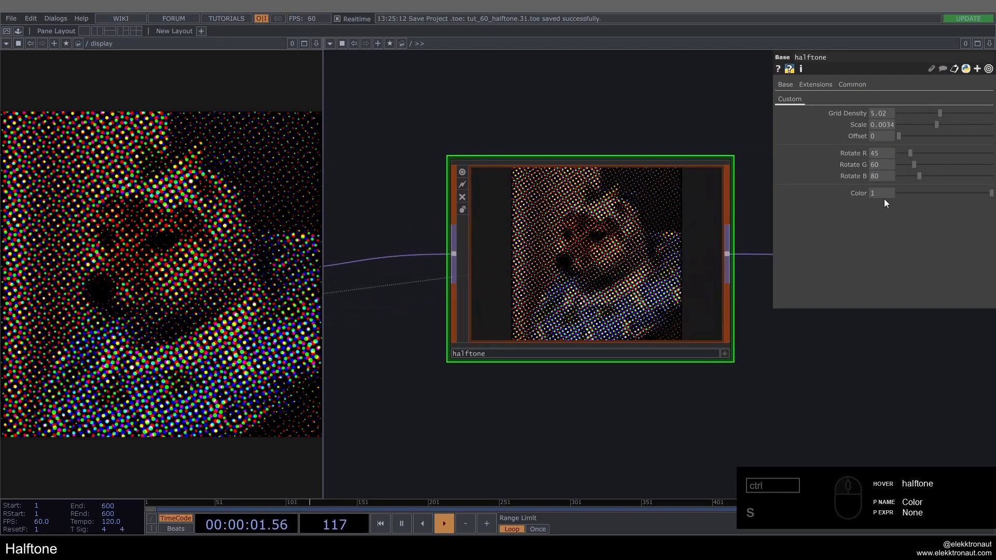
{"action": "left_click_drag", "start_coordinate": [939, 113], "coordinate": [918, 125]}
{"action": "left_click_drag", "start_coordinate": [900, 136], "coordinate": [911, 164]}
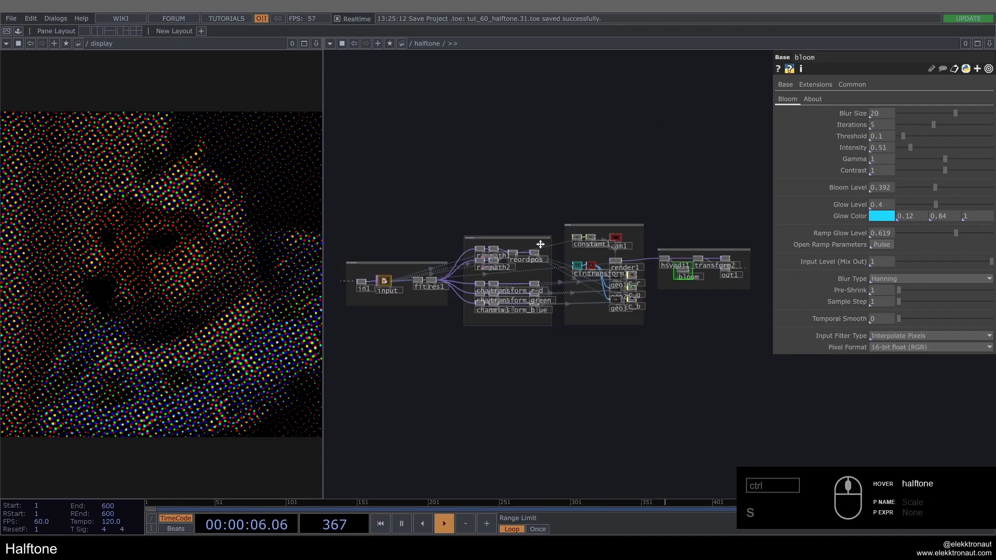
Examine the network inside the halftone component, from the input processing section through rendering to the Post section
{"action": "scroll", "coordinate": [368, 289], "scroll_direction": "up", "scroll_amount": 2}
{"action": "scroll", "coordinate": [367, 289], "scroll_direction": "up", "scroll_amount": 3}
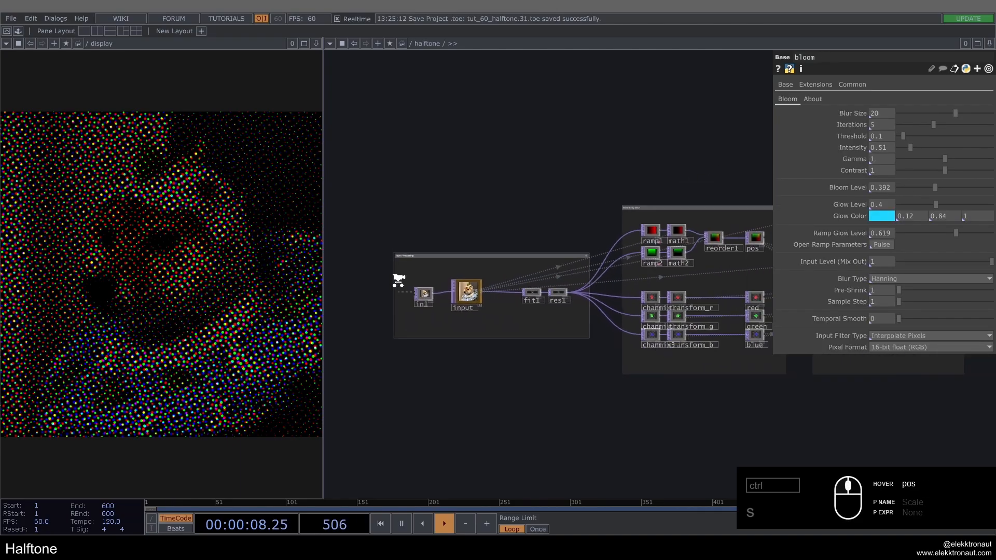
{"action": "scroll", "coordinate": [456, 298], "scroll_direction": "up", "scroll_amount": 2}
{"action": "scroll", "coordinate": [468, 302], "scroll_direction": "up", "scroll_amount": 2}
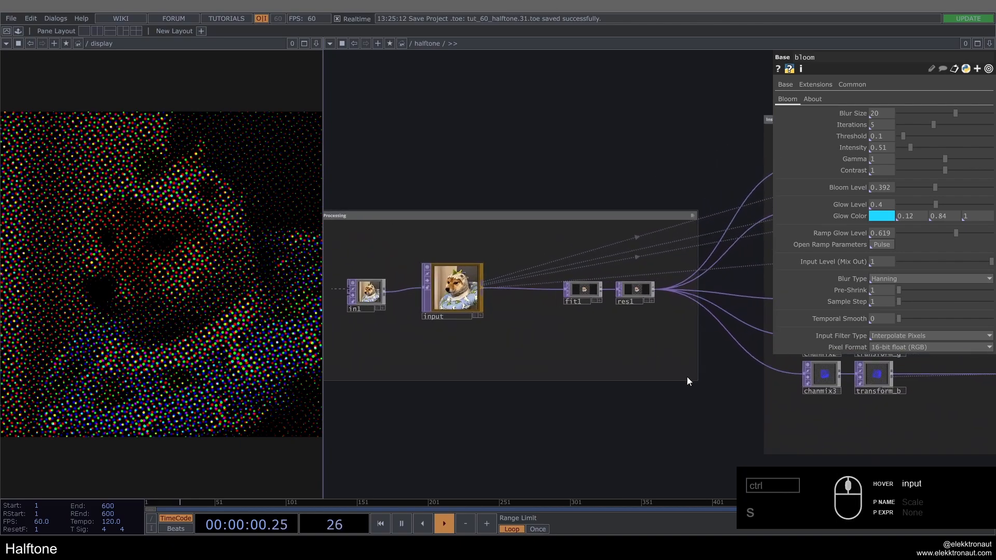
{"action": "scroll", "coordinate": [500, 314], "scroll_direction": "down", "scroll_amount": 6}
{"action": "left_click_drag", "start_coordinate": [539, 410], "coordinate": [431, 409]}
{"action": "scroll", "coordinate": [408, 175], "scroll_direction": "up", "scroll_amount": 2}
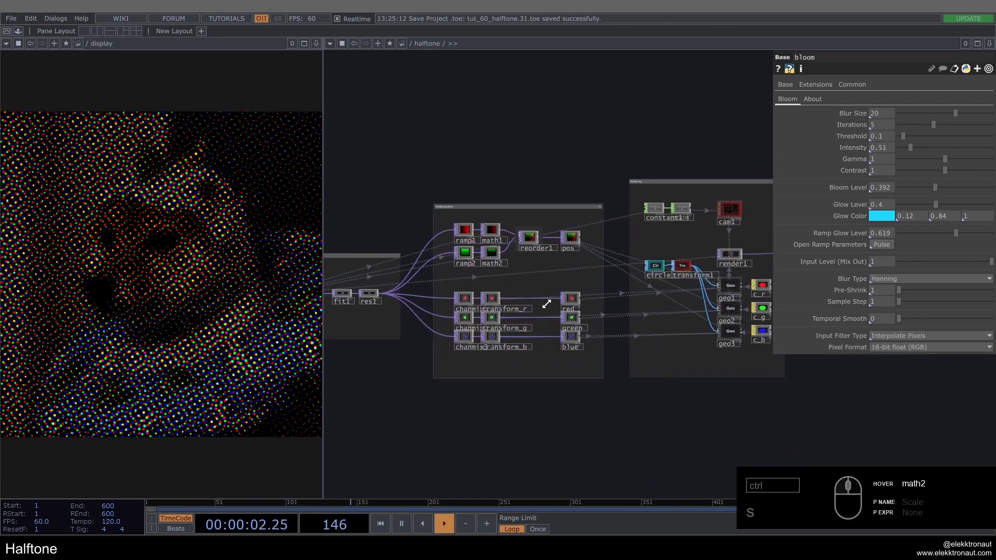
{"action": "left_click_drag", "start_coordinate": [519, 446], "coordinate": [336, 455]}
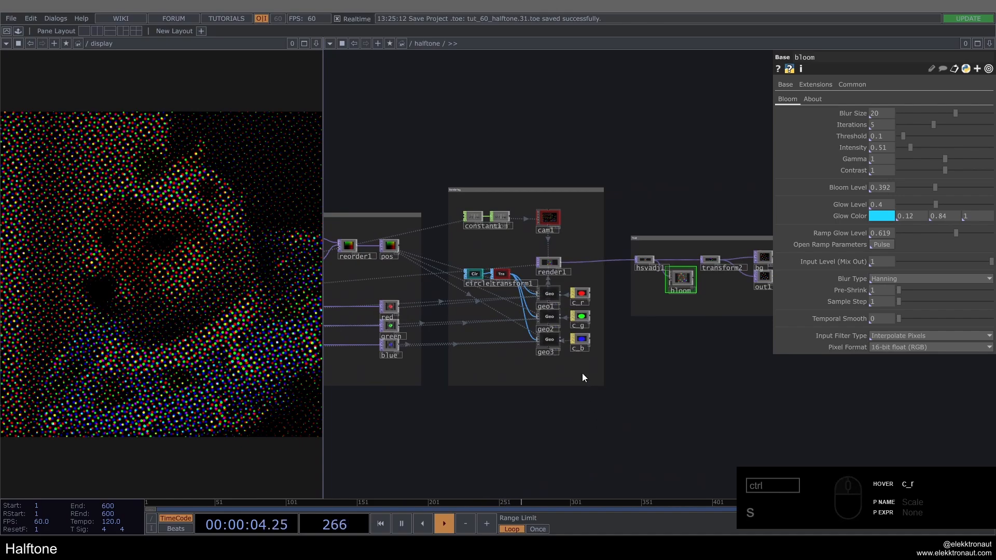
{"action": "scroll", "coordinate": [589, 328], "scroll_direction": "up", "scroll_amount": 3}
{"action": "left_click_drag", "start_coordinate": [657, 383], "coordinate": [415, 430]}
{"action": "left_click_drag", "start_coordinate": [565, 397], "coordinate": [558, 404]}
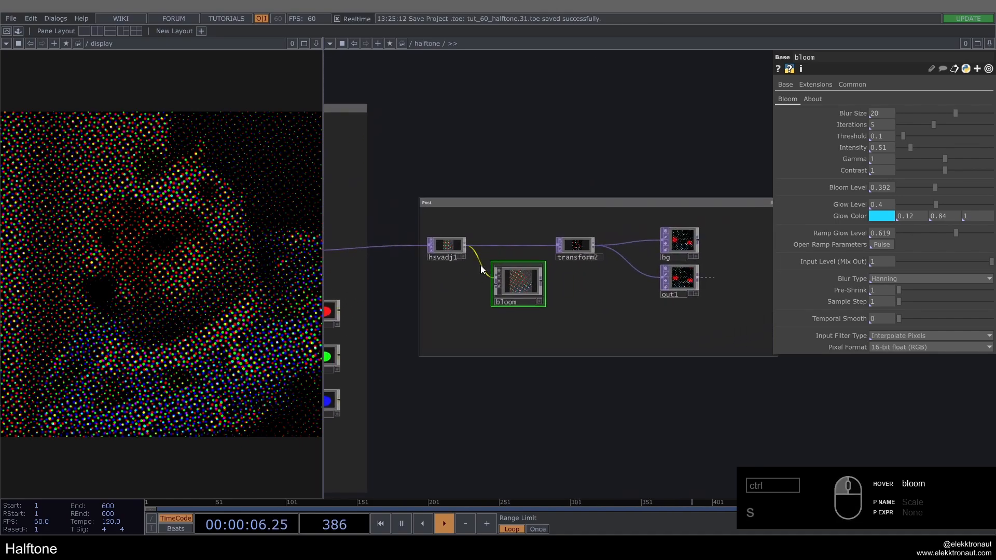
{"action": "scroll", "coordinate": [539, 248], "scroll_direction": "up", "scroll_amount": 3}
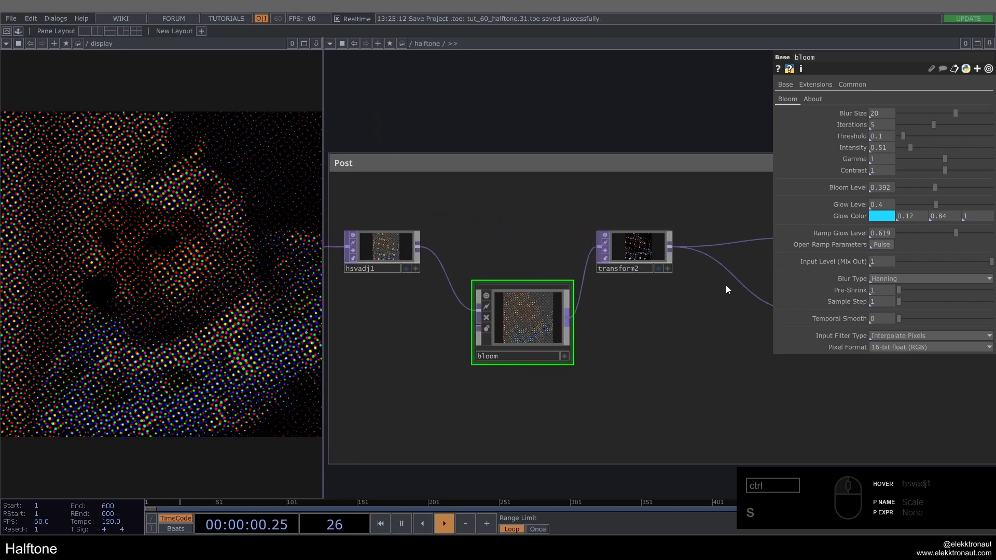
{"action": "scroll", "coordinate": [640, 329], "scroll_direction": "down", "scroll_amount": 10}
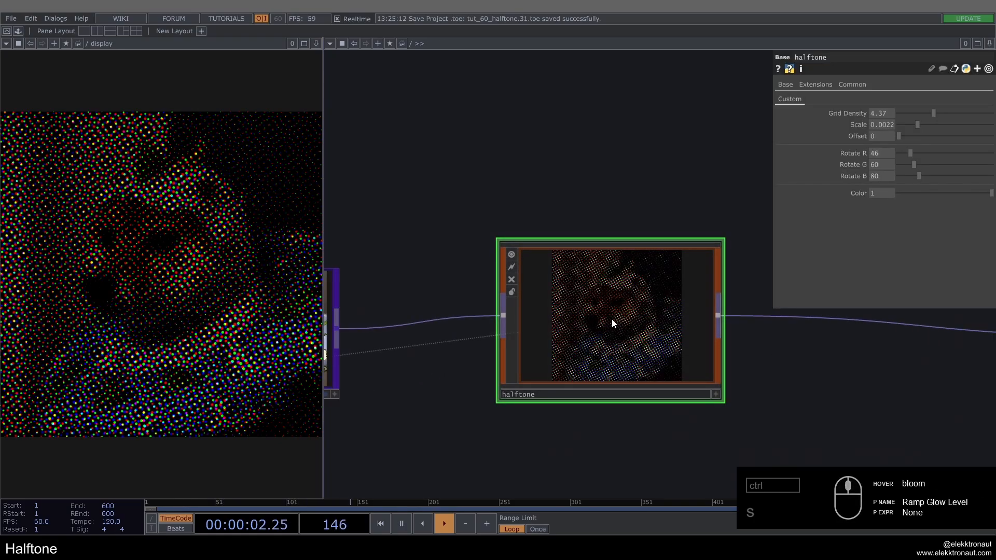
Set switch1's Index to 1 to send the portrait from res1 to the halftone component
{"action": "scroll", "coordinate": [641, 147], "scroll_direction": "down", "scroll_amount": 4}
{"action": "left_click", "coordinate": [482, 244]}
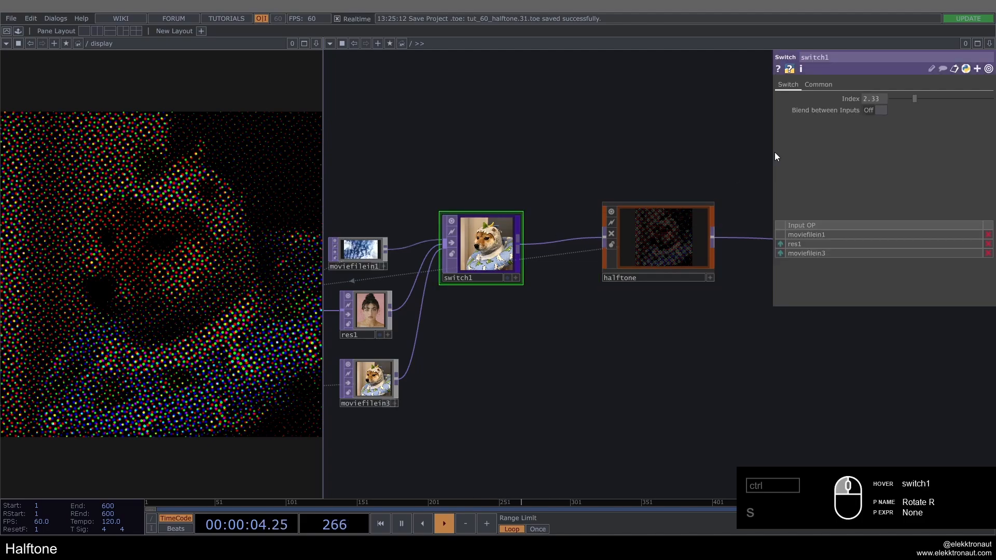
{"action": "left_click", "coordinate": [877, 97]}
{"action": "type", "text": "1"}
{"action": "key", "text": "Return"}
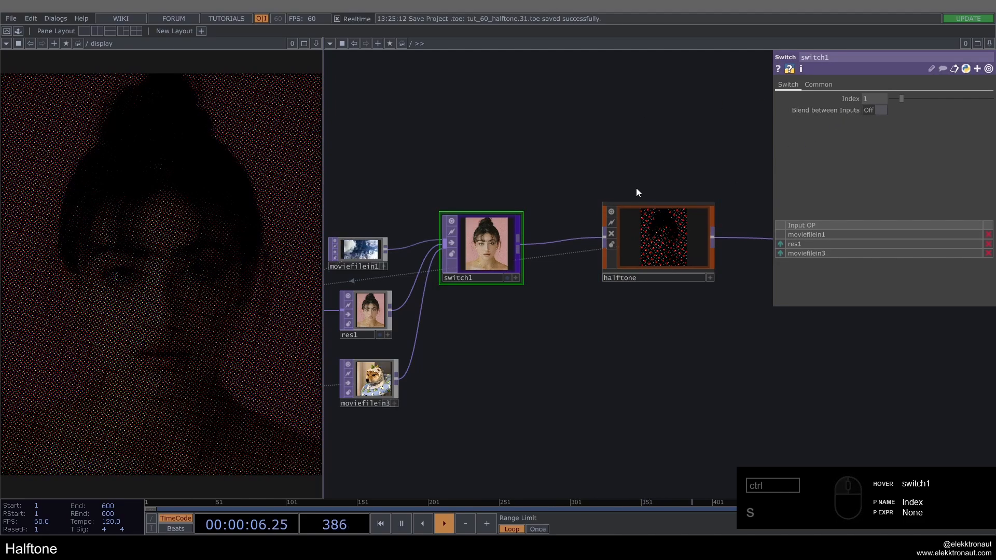
Raise the halftone component's Grid Density to 5.47 and its Scale to 0.0050
{"action": "left_click", "coordinate": [680, 224]}
{"action": "scroll", "coordinate": [687, 213], "scroll_direction": "up", "scroll_amount": 2}
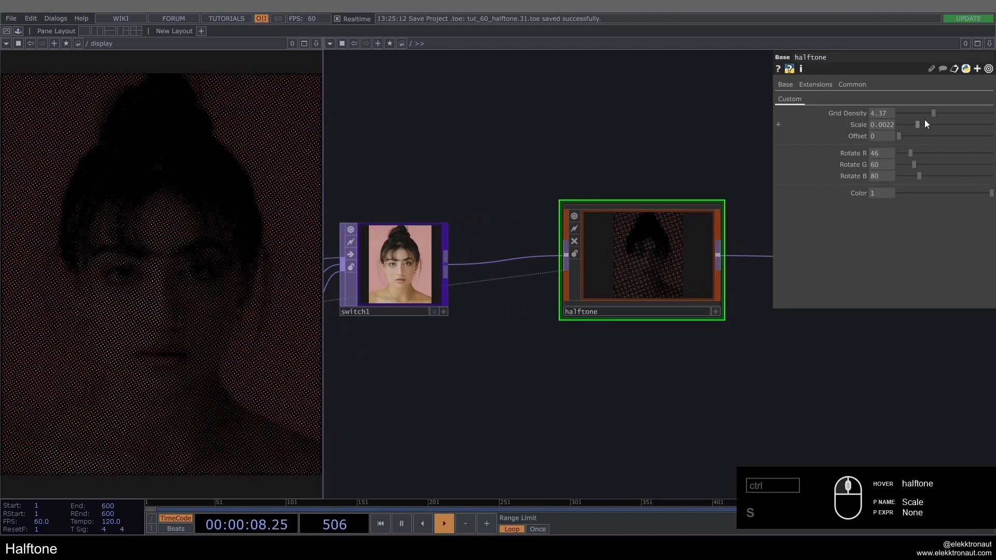
{"action": "left_click_drag", "start_coordinate": [926, 111], "coordinate": [963, 128]}
{"action": "left_click_drag", "start_coordinate": [636, 142], "coordinate": [607, 136]}
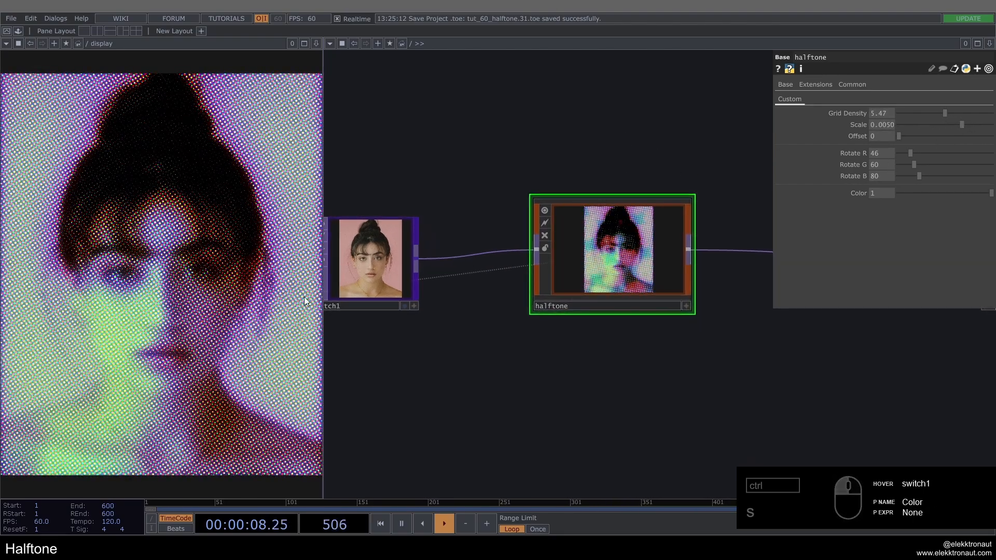
{"action": "scroll", "coordinate": [645, 262], "scroll_direction": "up", "scroll_amount": 10}
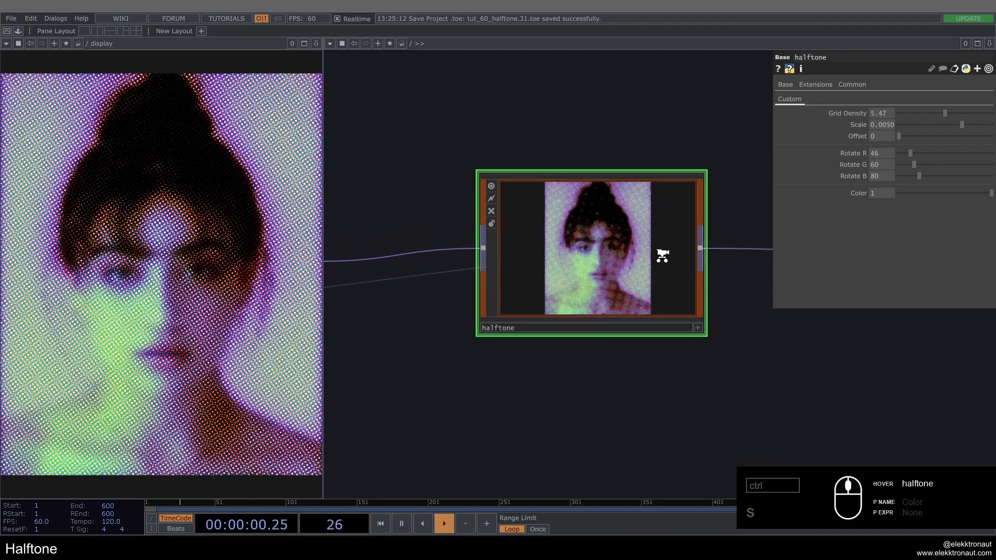
{"action": "scroll", "coordinate": [646, 262], "scroll_direction": "down", "scroll_amount": 10}
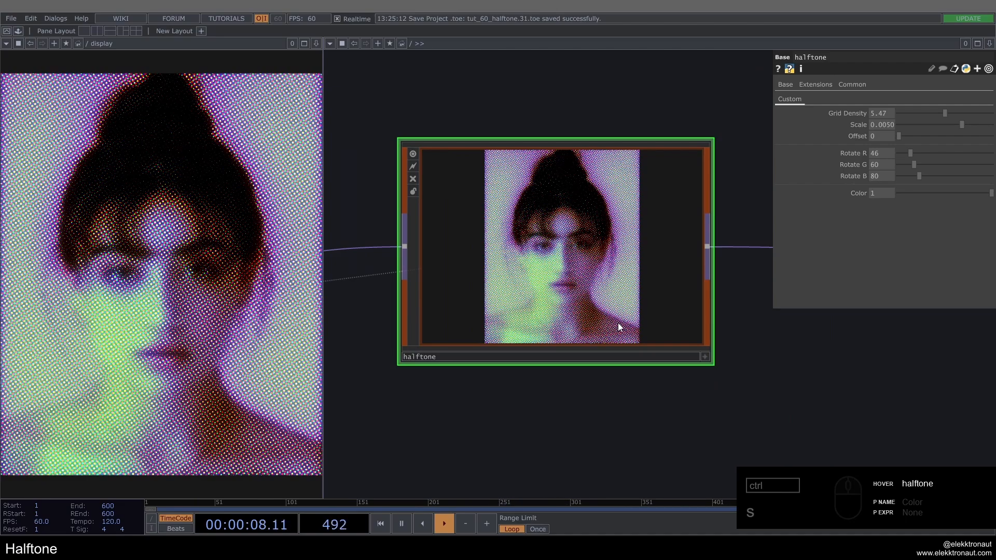
{"action": "scroll", "coordinate": [609, 337], "scroll_direction": "down", "scroll_amount": 10}
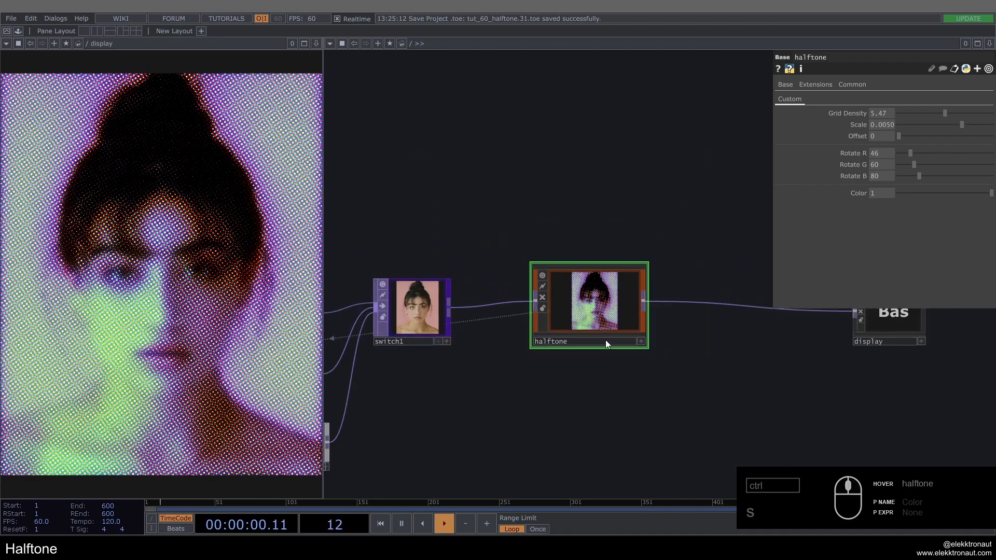
{"action": "scroll", "coordinate": [597, 358], "scroll_direction": "up", "scroll_amount": 5}
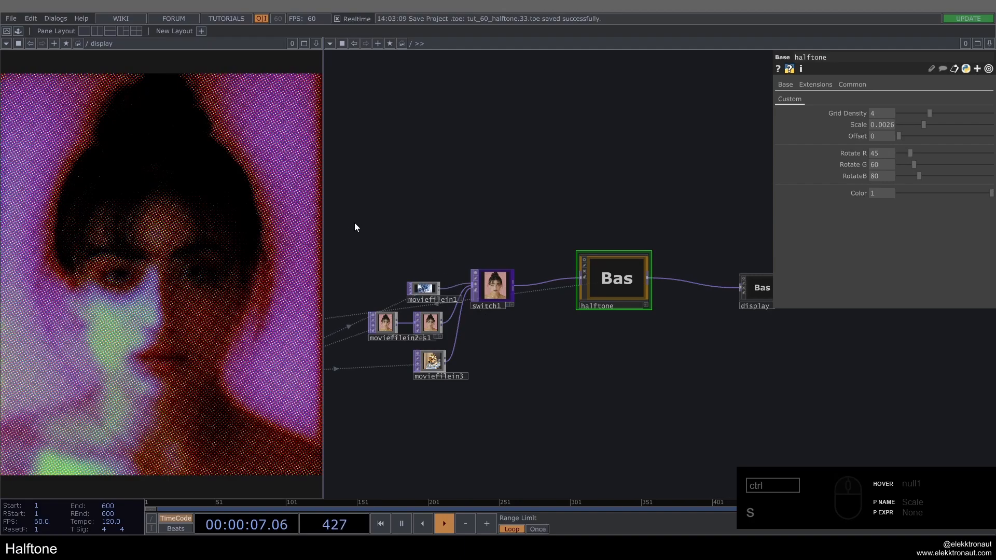
Delete the halftone component that sits between switch1 and display
{"action": "left_click_drag", "start_coordinate": [354, 223], "coordinate": [494, 385]}
{"action": "scroll", "coordinate": [689, 287], "scroll_direction": "down", "scroll_amount": 3}
{"action": "scroll", "coordinate": [690, 288], "scroll_direction": "up", "scroll_amount": 3}
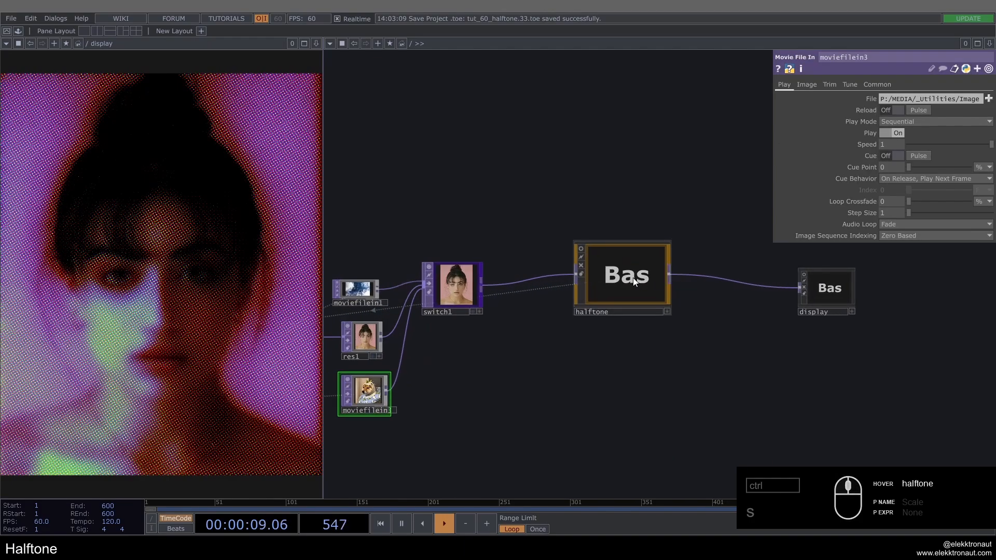
{"action": "left_click", "coordinate": [638, 279]}
{"action": "key", "text": "Delete"}
Inspect the in1 and null1 operators inside the display component and return to the parent network
{"action": "left_click_drag", "start_coordinate": [797, 361], "coordinate": [649, 391]}
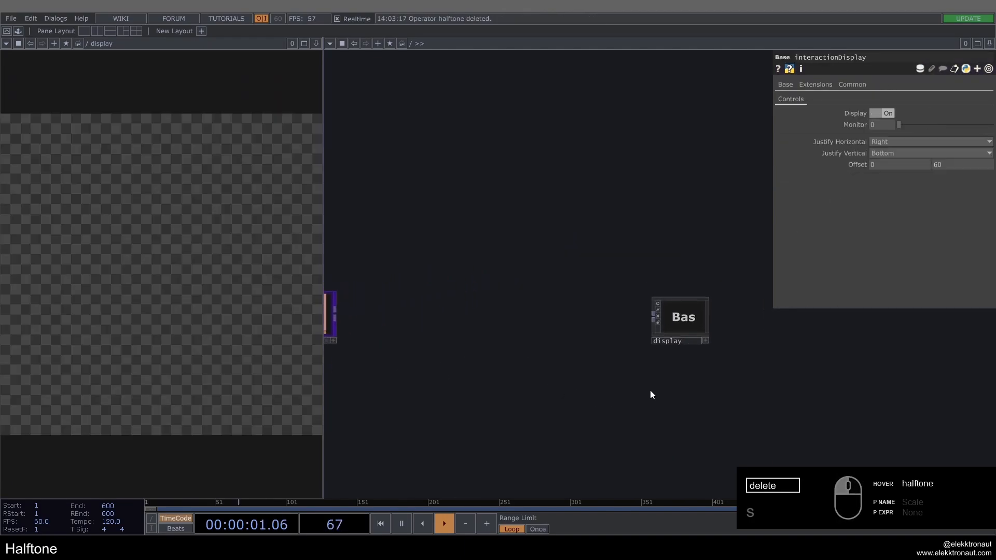
{"action": "scroll", "coordinate": [681, 319], "scroll_direction": "up", "scroll_amount": 3}
{"action": "left_click", "coordinate": [655, 319]}
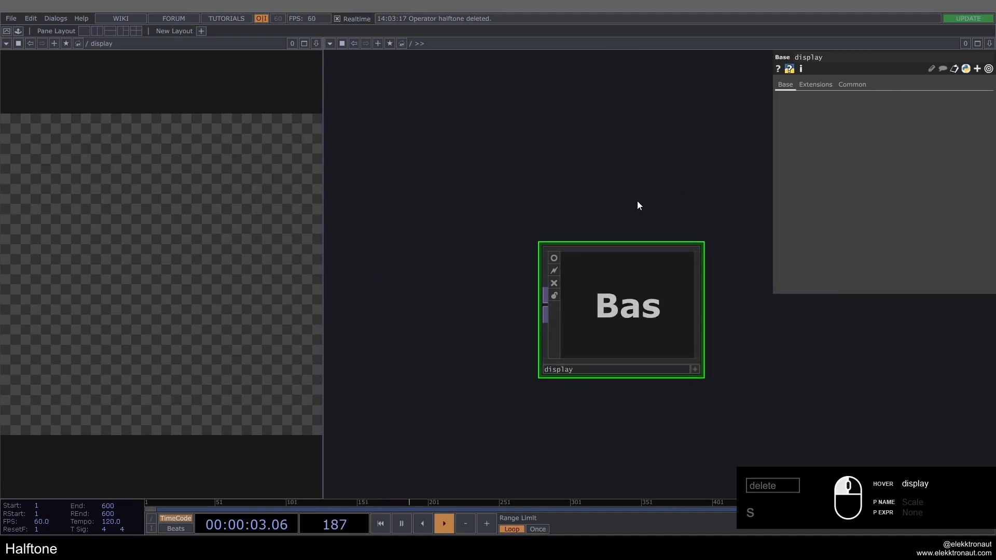
{"action": "scroll", "coordinate": [638, 204], "scroll_direction": "up", "scroll_amount": 5}
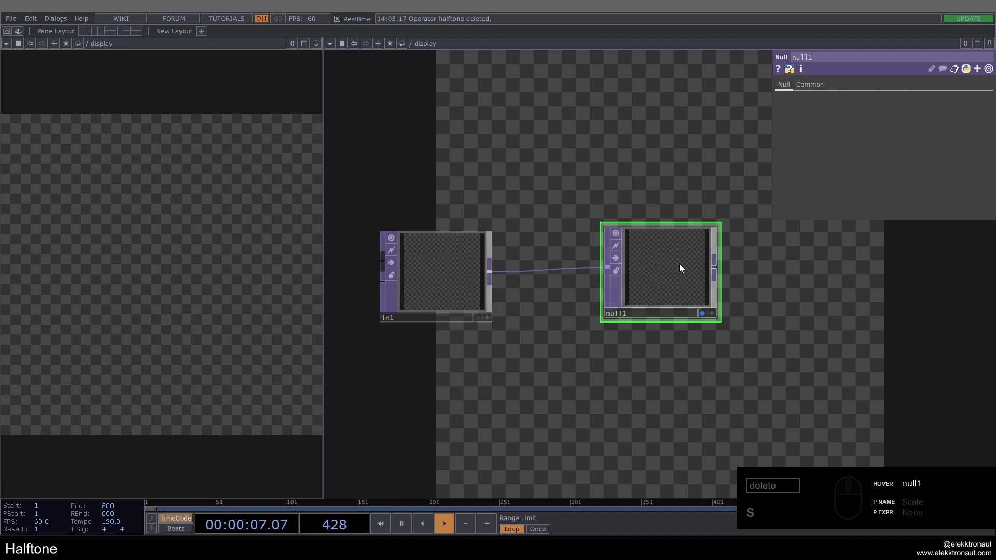
{"action": "scroll", "coordinate": [674, 275], "scroll_direction": "down", "scroll_amount": 6}
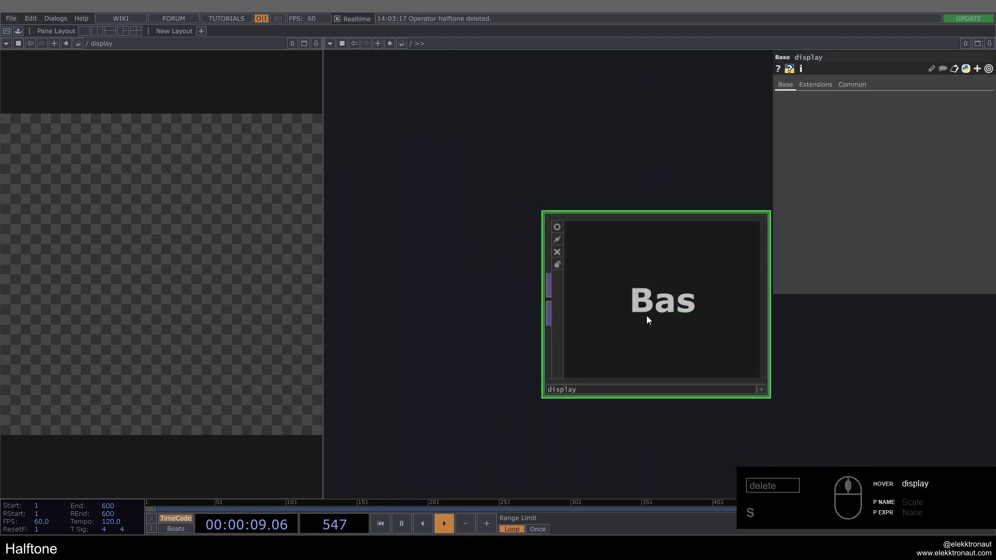
{"action": "scroll", "coordinate": [648, 319], "scroll_direction": "down", "scroll_amount": 5}
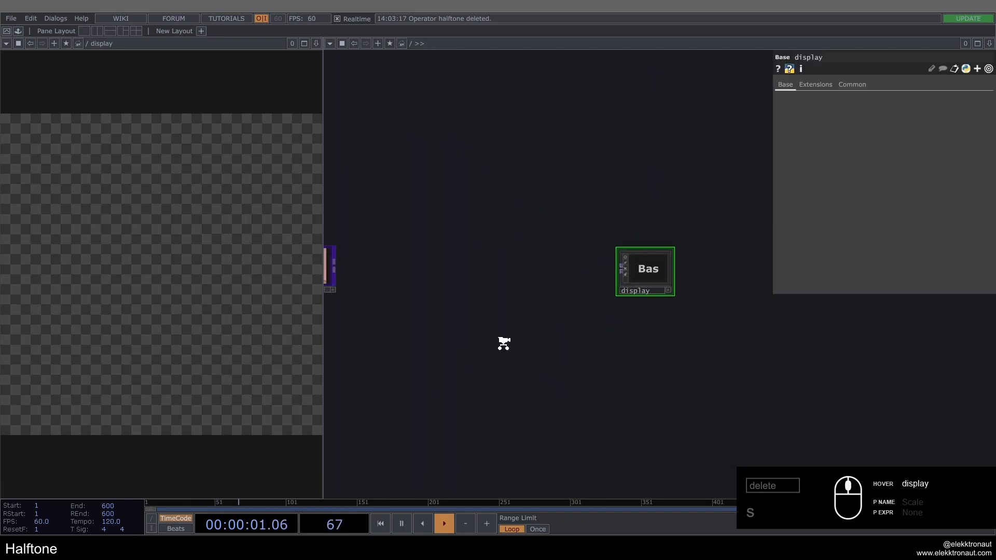
{"action": "scroll", "coordinate": [519, 353], "scroll_direction": "down", "scroll_amount": 3}
{"action": "scroll", "coordinate": [538, 360], "scroll_direction": "up", "scroll_amount": 5}
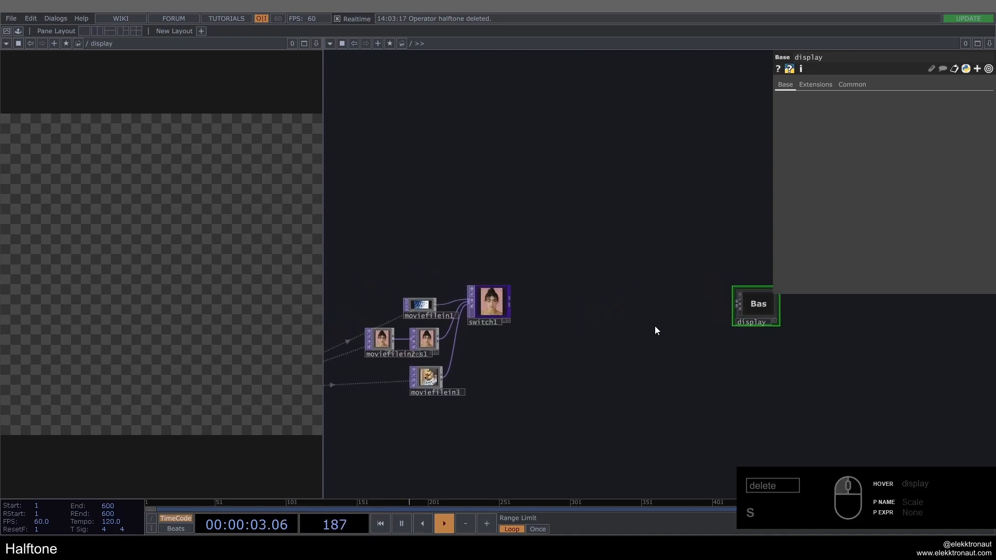
{"action": "left_click", "coordinate": [82, 45]}
{"action": "left_click", "coordinate": [96, 46]}
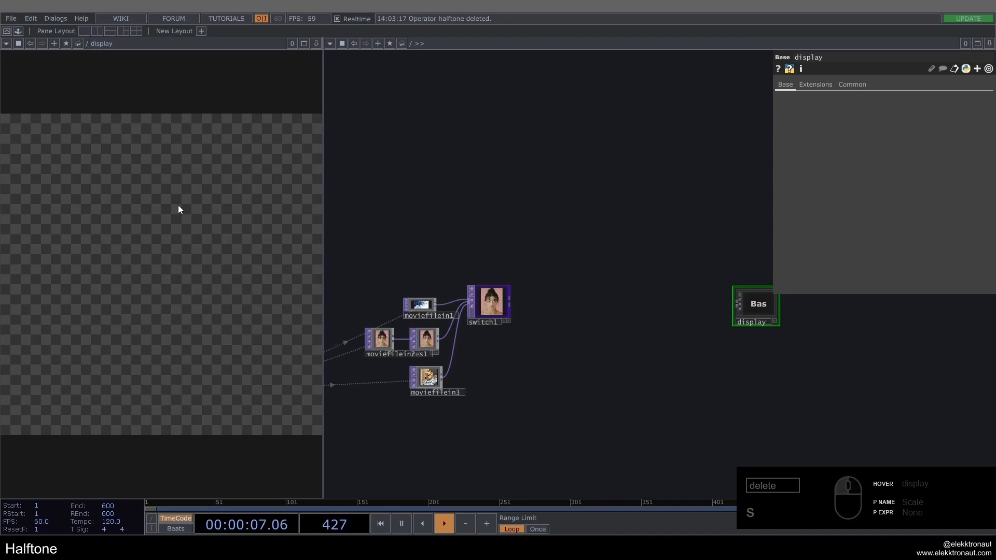
{"action": "scroll", "coordinate": [759, 318], "scroll_direction": "up", "scroll_amount": 4}
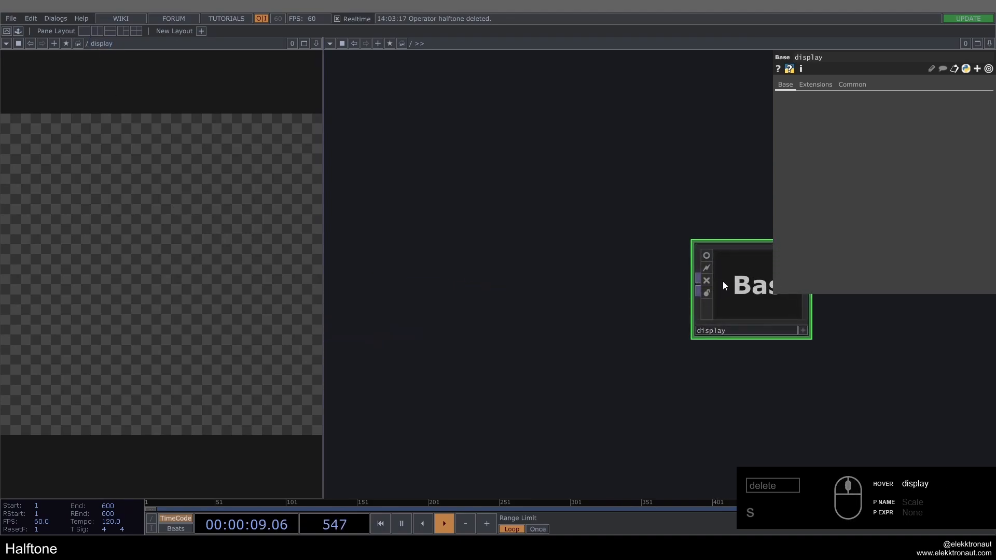
{"action": "left_click", "coordinate": [6, 43]}
{"action": "scroll", "coordinate": [781, 348], "scroll_direction": "down", "scroll_amount": 3}
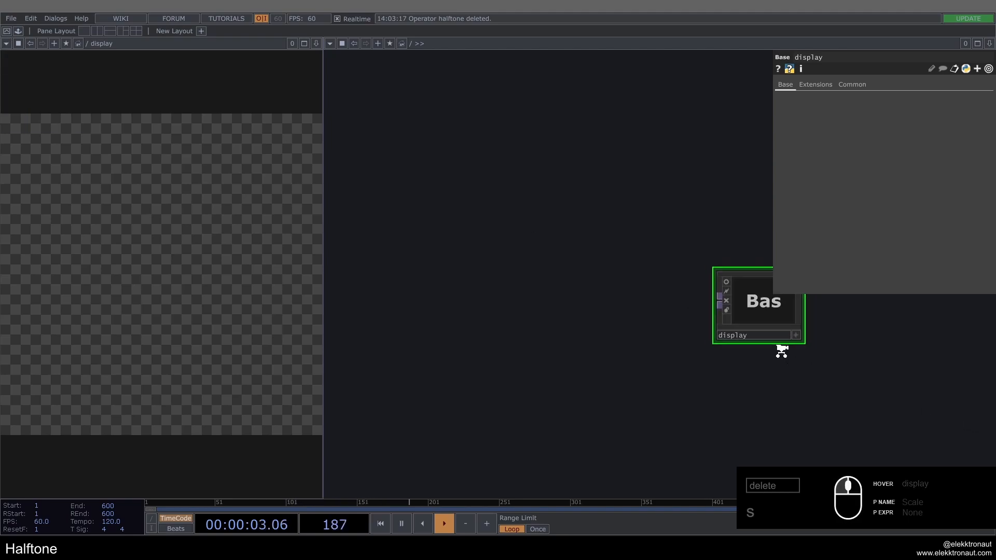
{"action": "left_click_drag", "start_coordinate": [112, 459], "coordinate": [195, 432]}
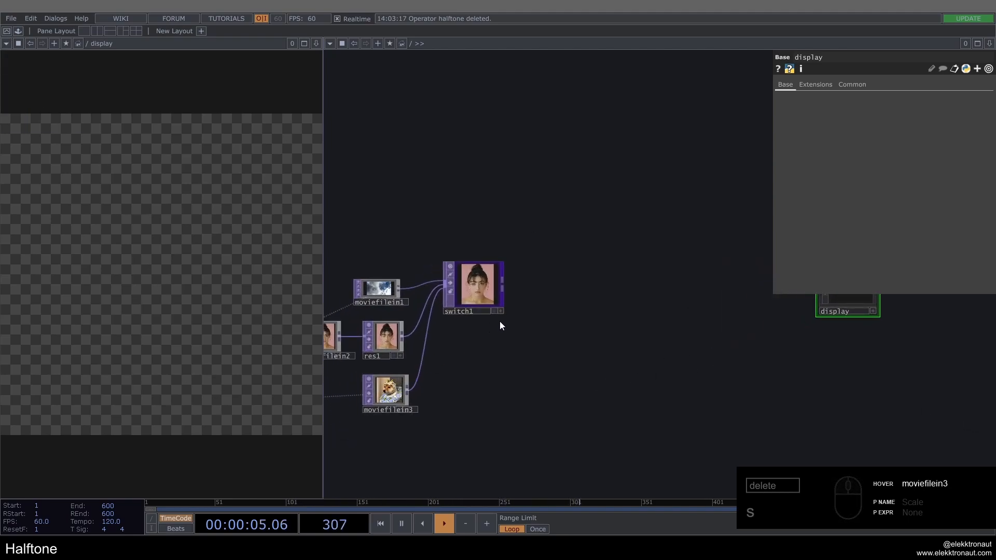
Turn the network editor grid on and back off
{"action": "right_click", "coordinate": [589, 238]}
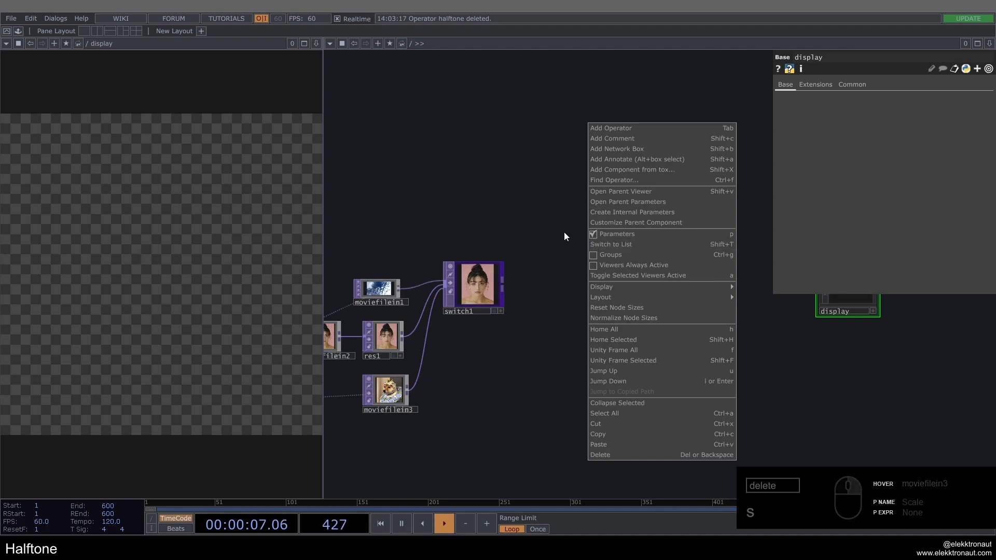
{"action": "mouse_move", "coordinate": [620, 288]}
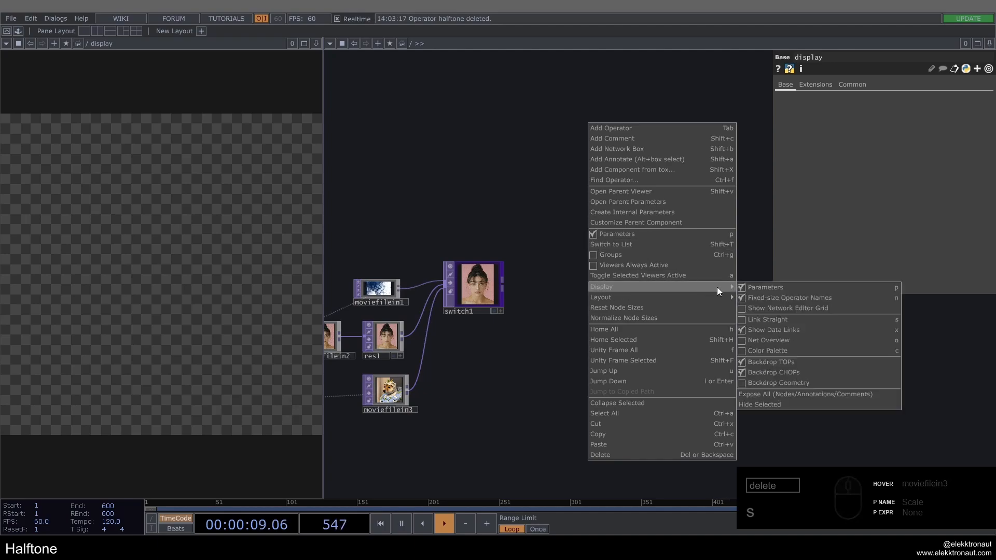
{"action": "left_click", "coordinate": [778, 308]}
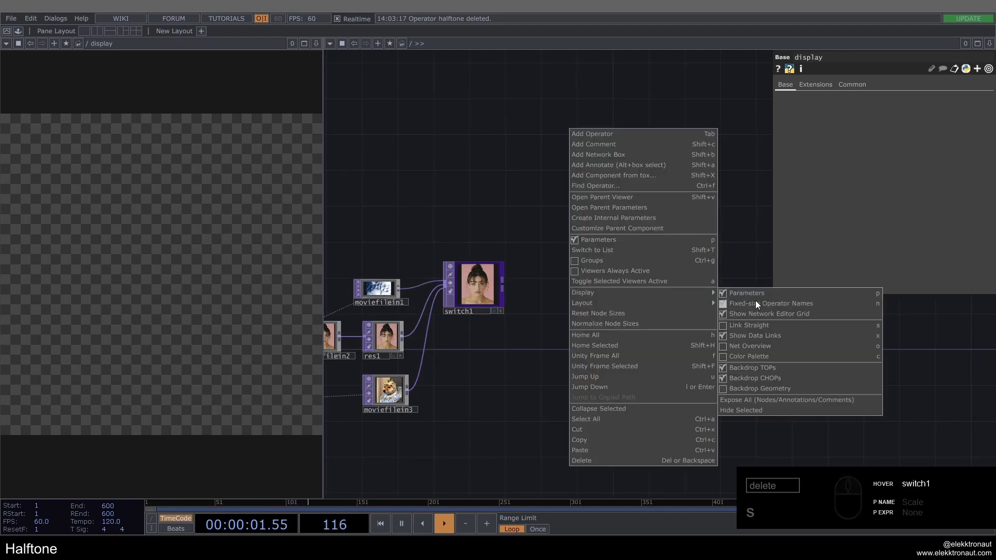
{"action": "left_click", "coordinate": [783, 314]}
{"action": "left_click_drag", "start_coordinate": [561, 346], "coordinate": [529, 351]}
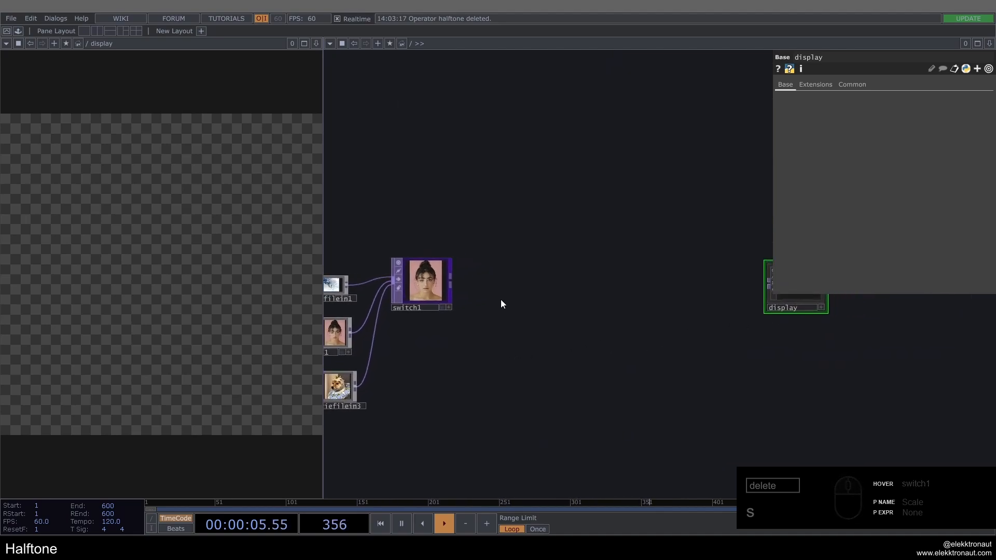
Append a Null TOP after switch1 and rename it input
{"action": "scroll", "coordinate": [464, 307], "scroll_direction": "up", "scroll_amount": 2}
{"action": "left_click", "coordinate": [412, 257]}
{"action": "key", "text": "alt+n"}
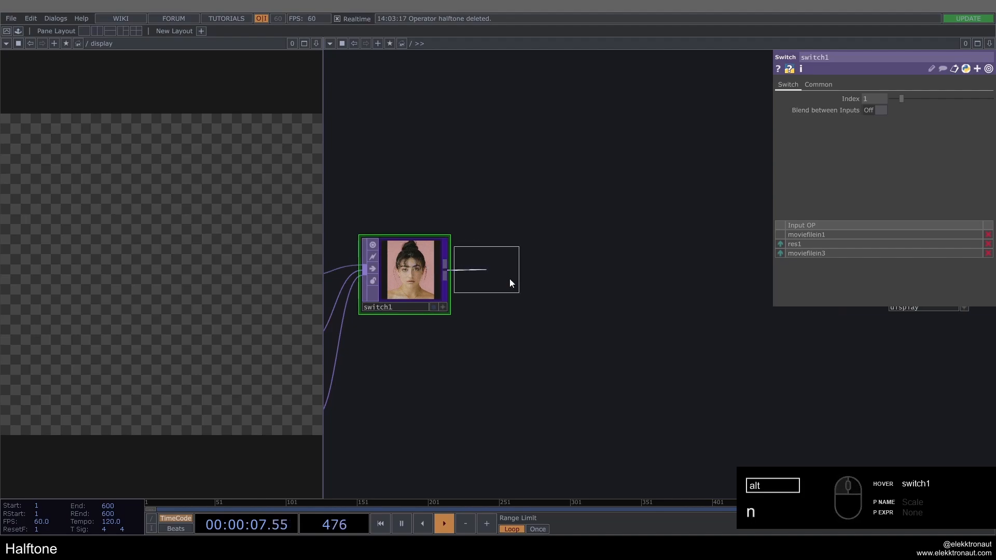
{"action": "left_click", "coordinate": [638, 266]}
{"action": "left_click_drag", "start_coordinate": [634, 269], "coordinate": [633, 281]}
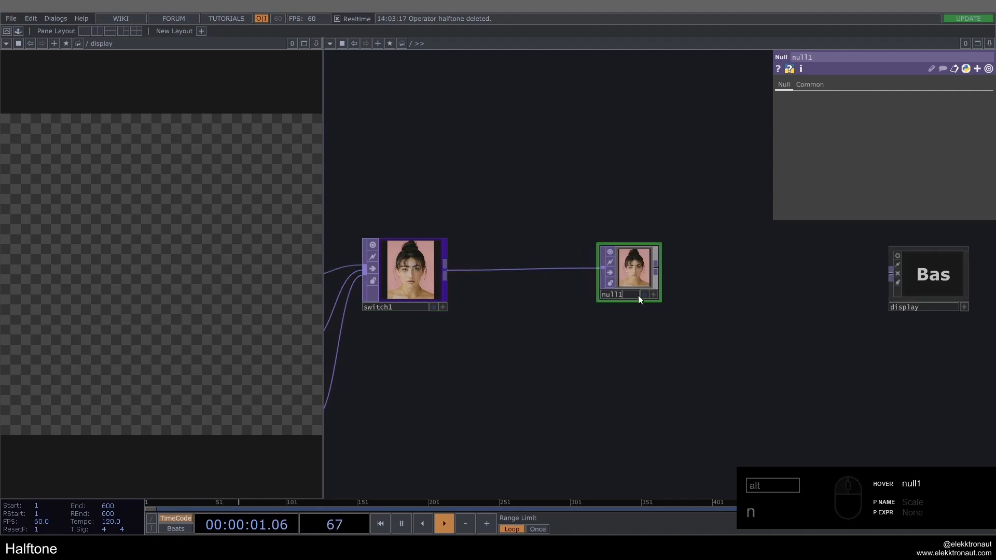
{"action": "key", "text": "BackSpace"}
{"action": "type", "text": "input"}
{"action": "key", "text": "Return"}
Collapse the input null into a Base component and rename that component haftone
{"action": "right_click", "coordinate": [721, 256]}
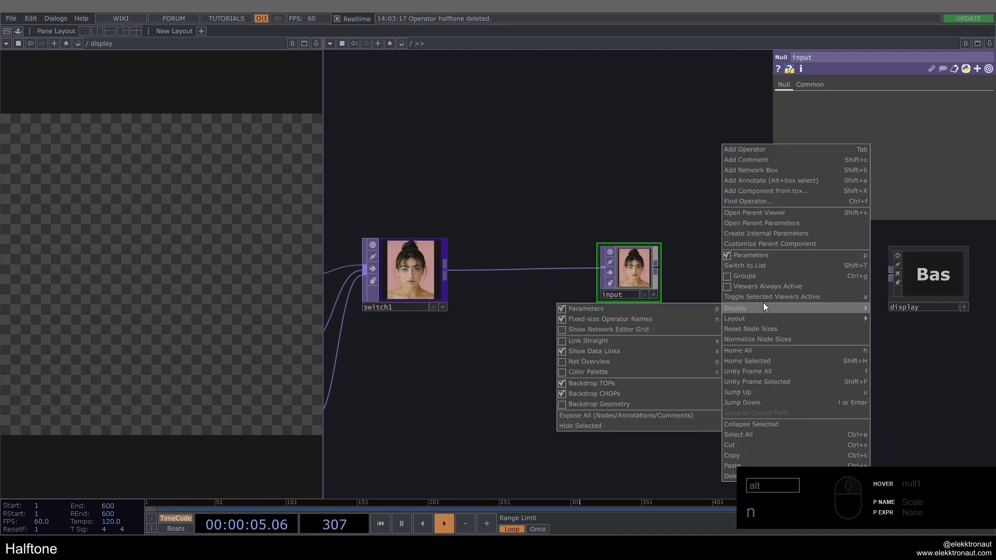
{"action": "left_click", "coordinate": [771, 424]}
{"action": "left_click_drag", "start_coordinate": [637, 285], "coordinate": [613, 297]}
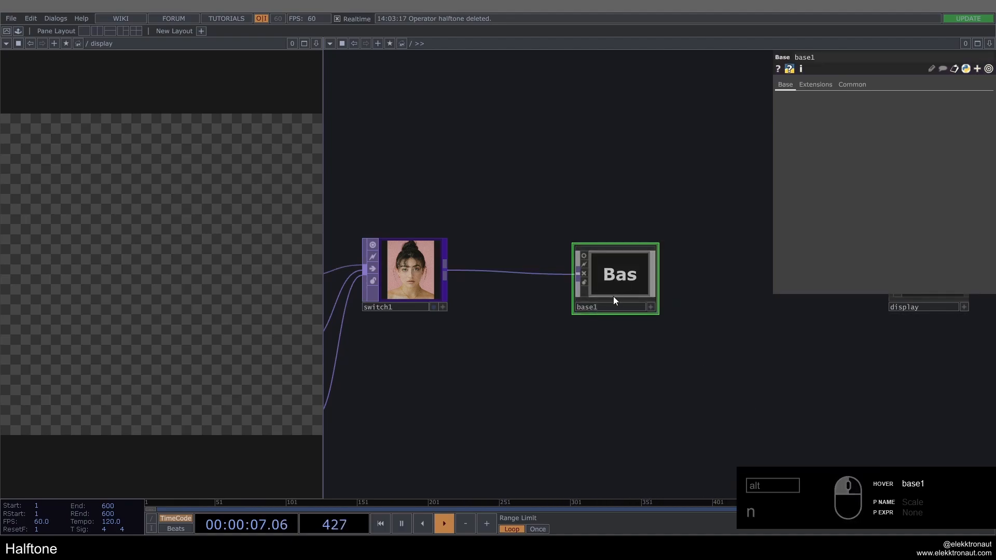
{"action": "left_click", "coordinate": [599, 303]}
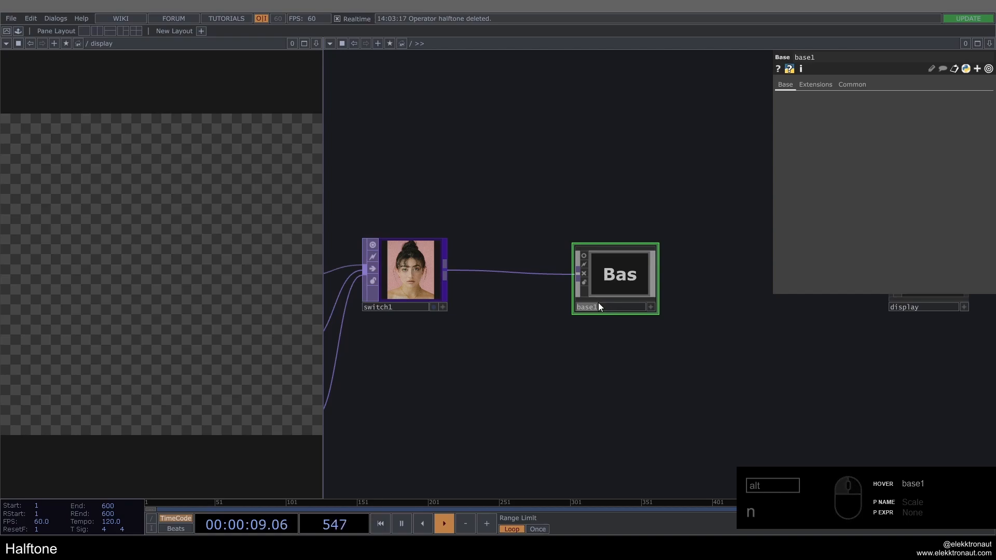
{"action": "type", "text": "haftone"}
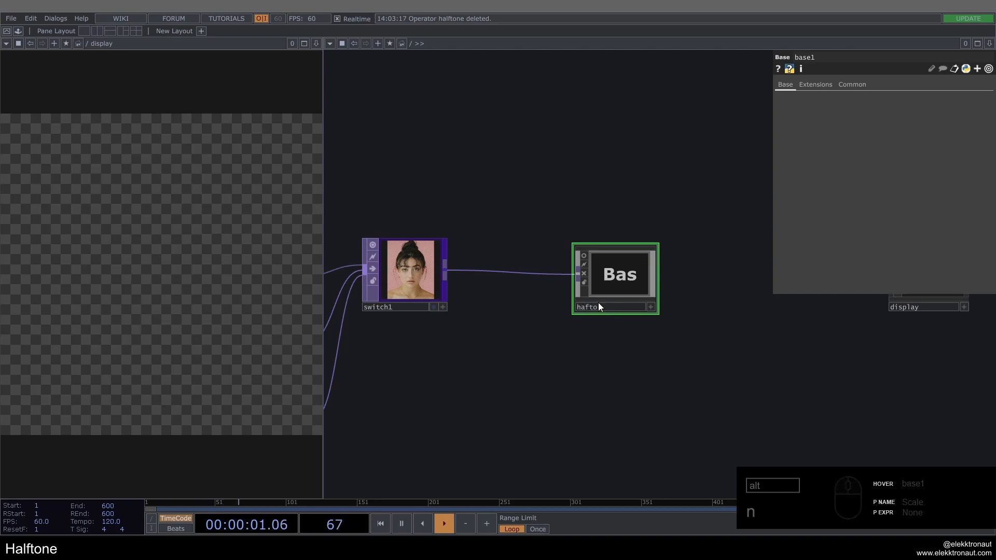
{"action": "key", "text": "Return"}
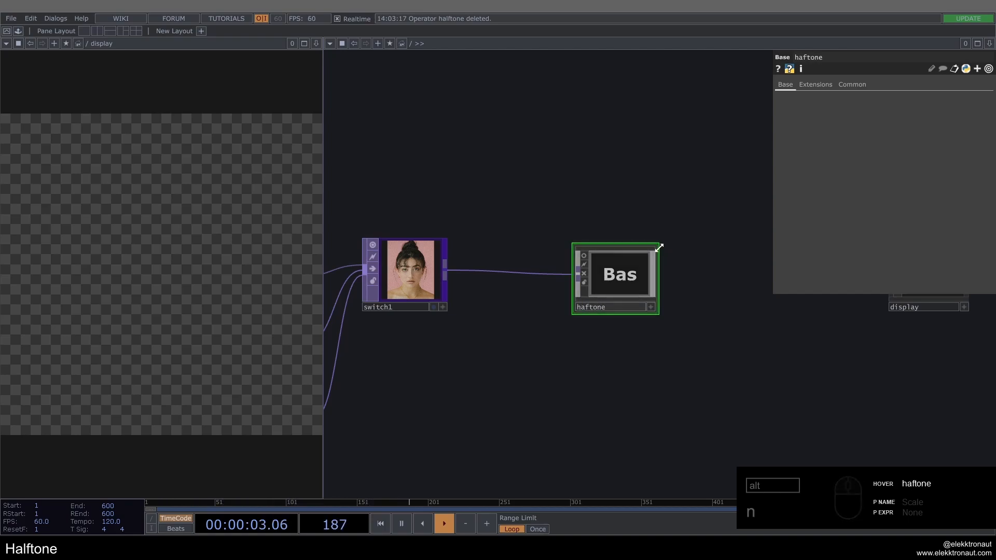
Enlarge the haftone component's node and colour it orange
{"action": "left_click_drag", "start_coordinate": [684, 231], "coordinate": [752, 171]}
{"action": "left_click_drag", "start_coordinate": [603, 371], "coordinate": [547, 381]}
{"action": "key", "text": "c"}
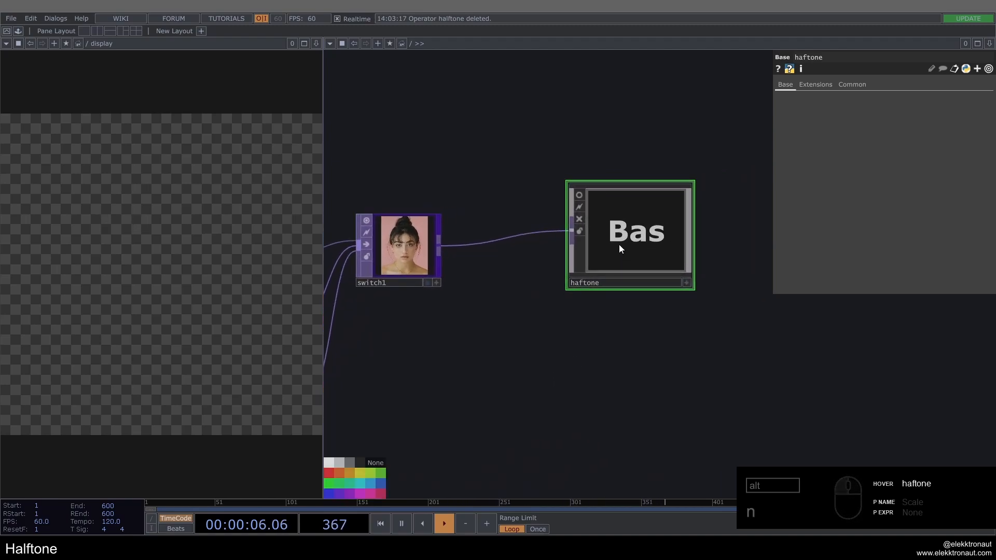
{"action": "left_click", "coordinate": [341, 478]}
{"action": "key", "text": "c"}
{"action": "left_click_drag", "start_coordinate": [453, 390], "coordinate": [327, 444]}
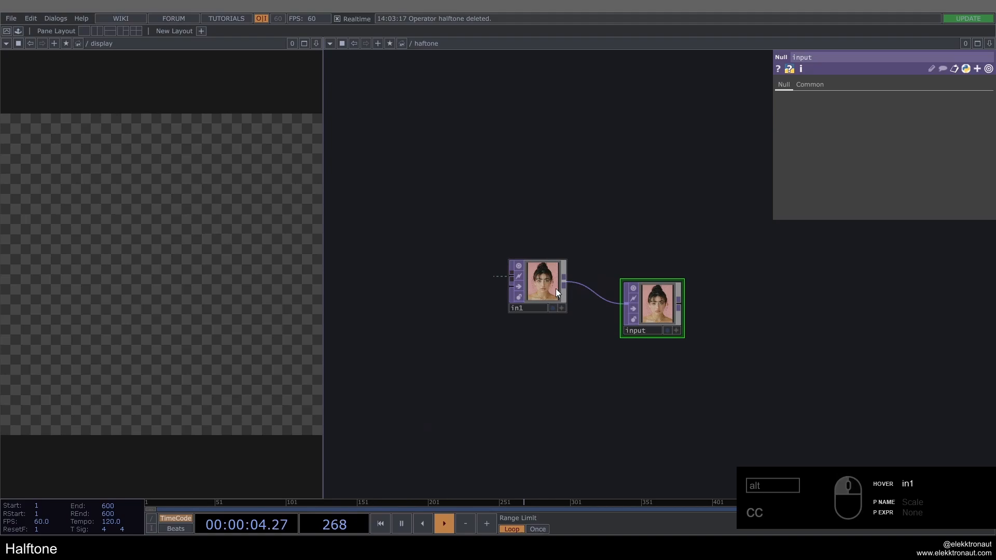
Inside haftone, line up in1 and input in a row, enlarge the input null and colour it orange
{"action": "left_click_drag", "start_coordinate": [538, 284], "coordinate": [418, 283]}
{"action": "left_click_drag", "start_coordinate": [648, 294], "coordinate": [571, 225]}
{"action": "left_click_drag", "start_coordinate": [522, 273], "coordinate": [520, 286]}
{"action": "key", "text": "c"}
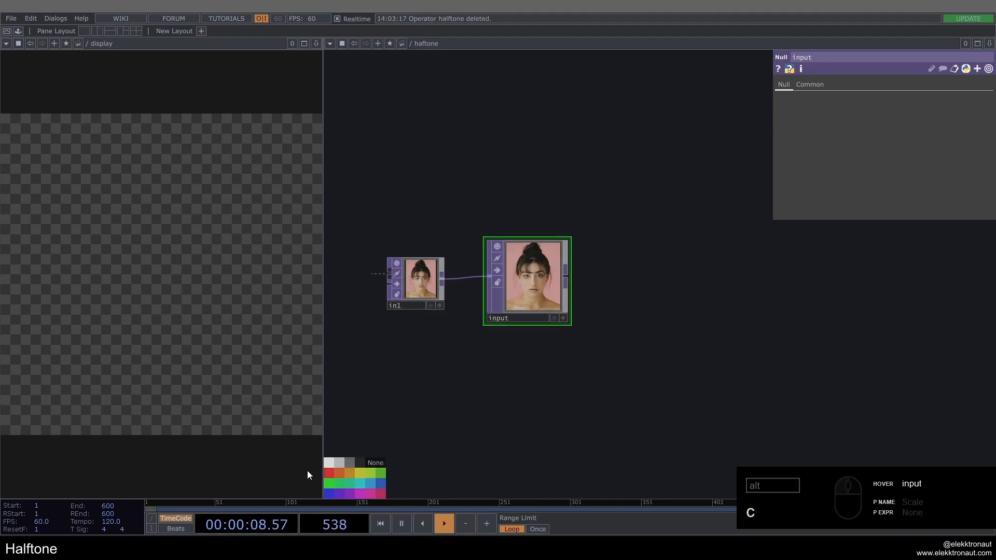
{"action": "left_click", "coordinate": [338, 468]}
{"action": "scroll", "coordinate": [538, 274], "scroll_direction": "up", "scroll_amount": 2}
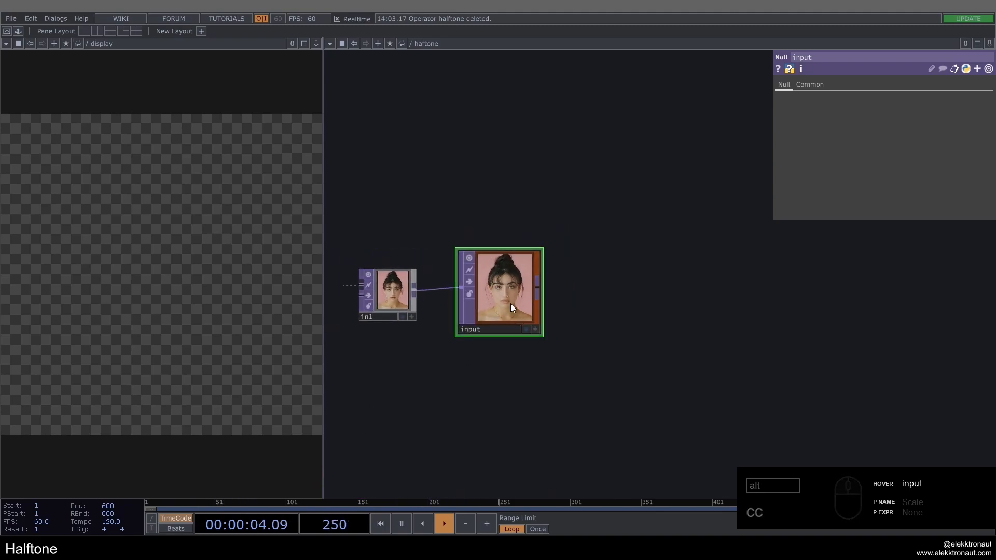
Return to the parent network and inspect the res1 and moviefilein2 source operators
{"action": "middle_click_drag", "start_coordinate": [512, 284], "coordinate": [484, 282]}
{"action": "scroll", "coordinate": [484, 282], "scroll_direction": "down", "scroll_amount": 6}
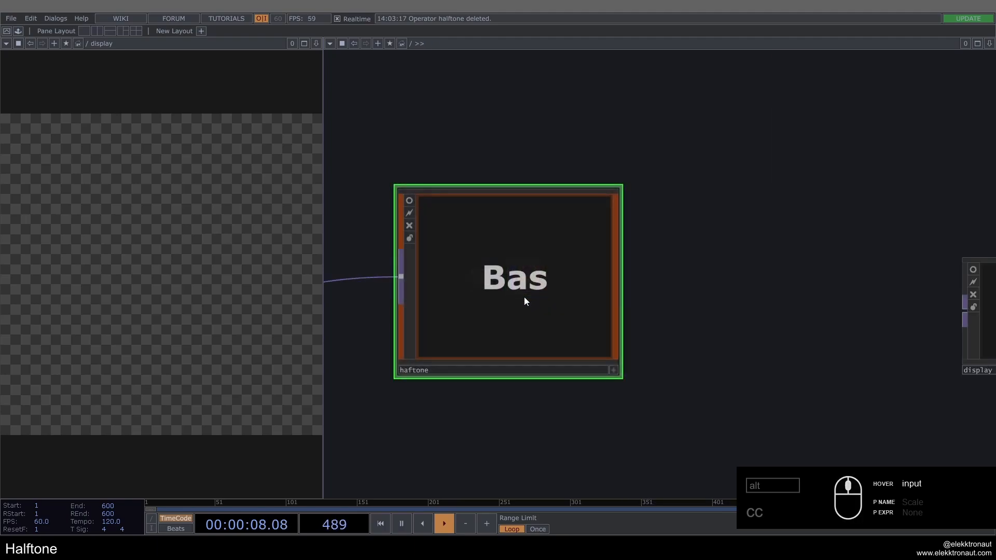
{"action": "left_click_drag", "start_coordinate": [403, 333], "coordinate": [512, 338]}
{"action": "scroll", "coordinate": [484, 332], "scroll_direction": "up", "scroll_amount": 3}
{"action": "left_click", "coordinate": [477, 332]}
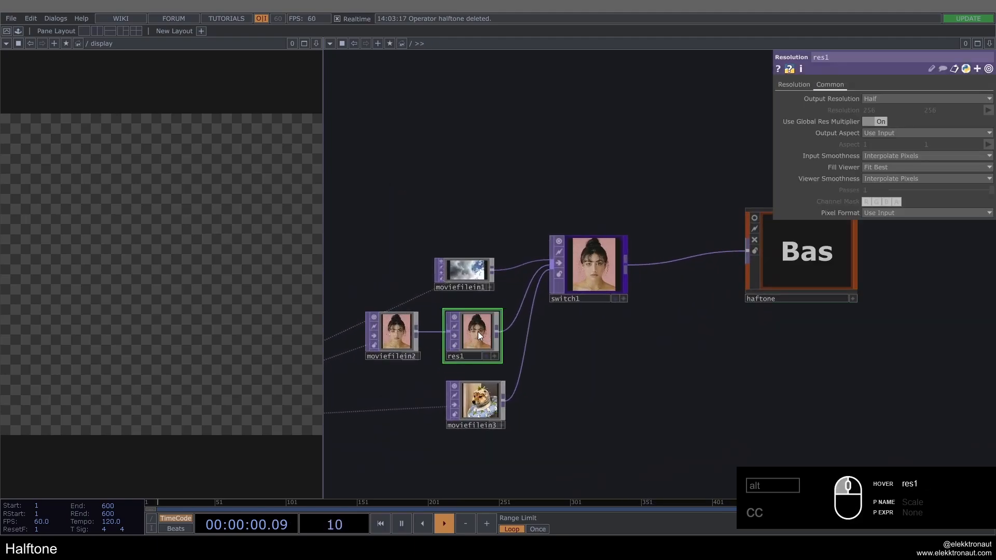
{"action": "middle_click", "coordinate": [478, 333]}
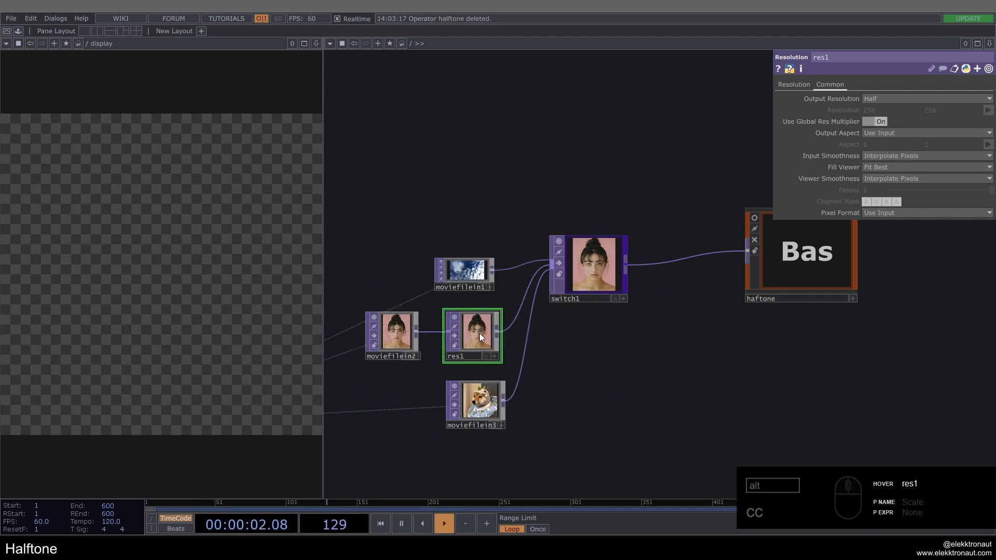
{"action": "middle_click", "coordinate": [404, 326]}
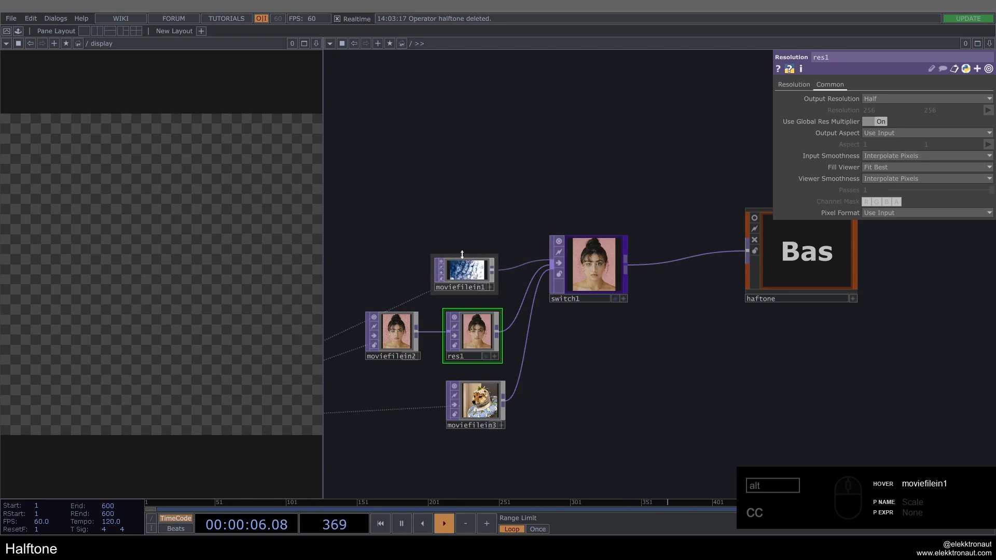
Go back inside haftone and check the input null's image size and aspect information
{"action": "left_click_drag", "start_coordinate": [638, 369], "coordinate": [548, 378]}
{"action": "scroll", "coordinate": [693, 288], "scroll_direction": "up", "scroll_amount": 10}
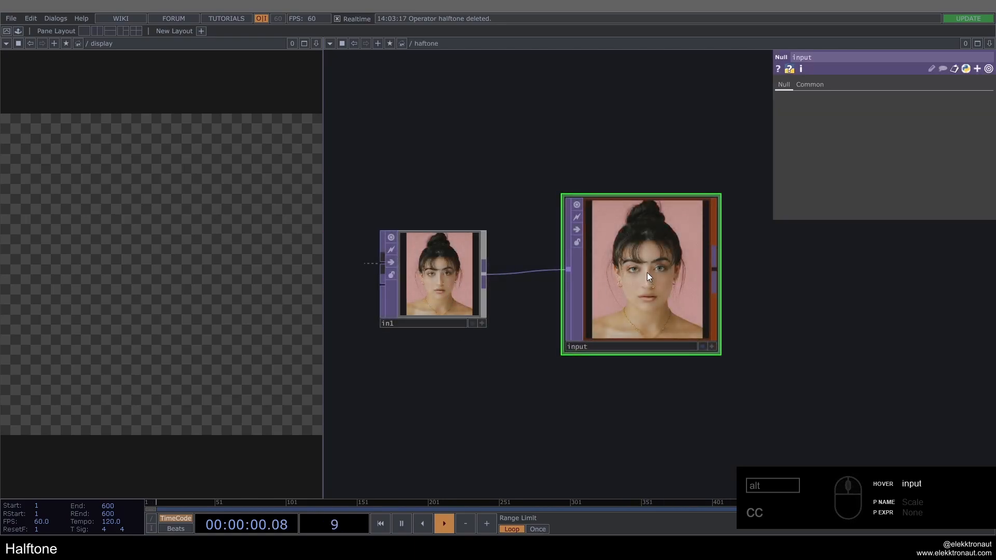
{"action": "middle_click", "coordinate": [662, 274]}
{"action": "middle_click", "coordinate": [647, 266]}
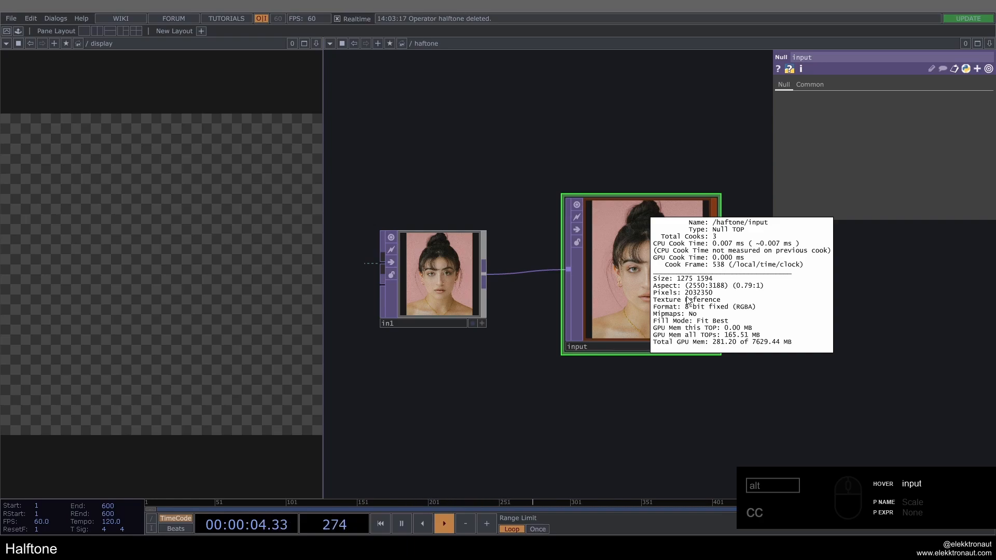
{"action": "scroll", "coordinate": [657, 159], "scroll_direction": "up", "scroll_amount": 3}
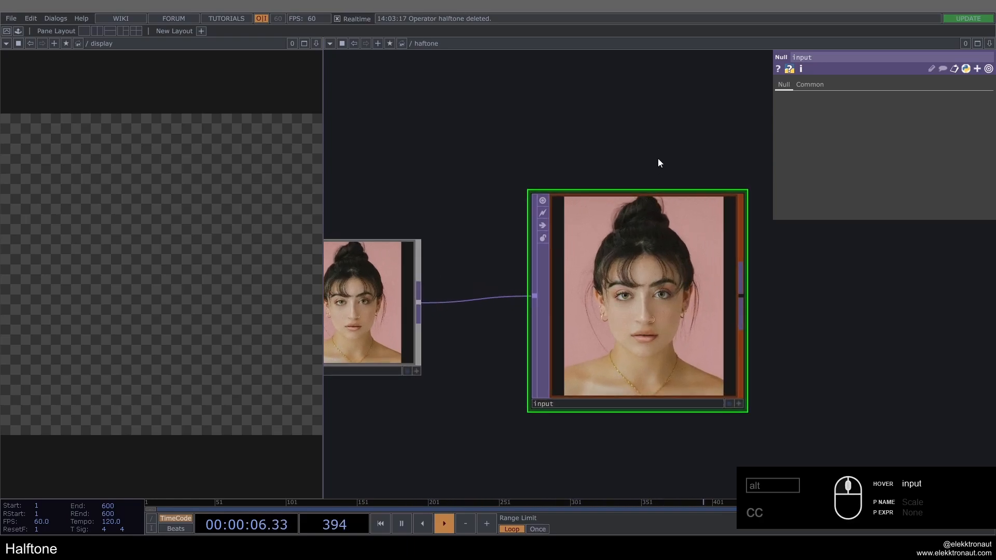
{"action": "scroll", "coordinate": [503, 227], "scroll_direction": "down", "scroll_amount": 5}
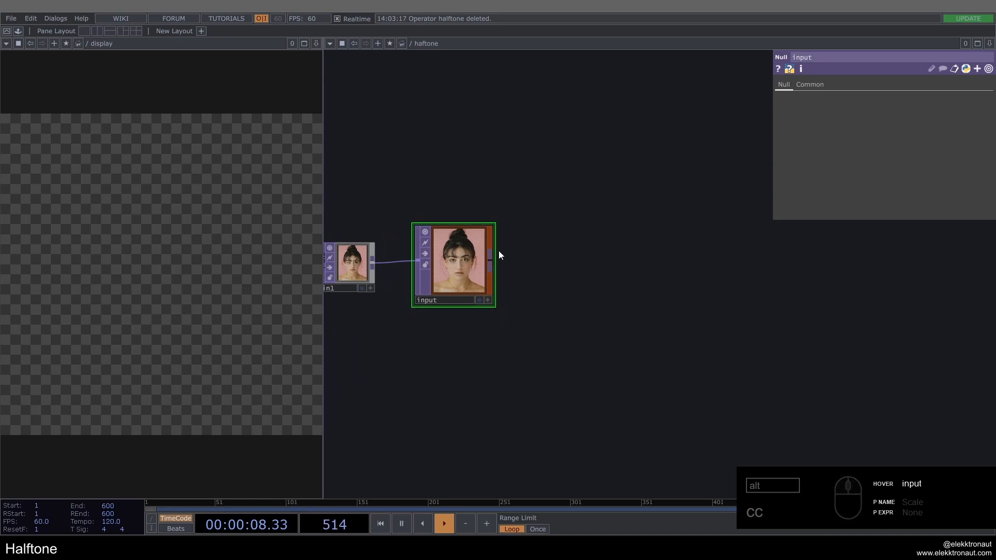
Add a Fit TOP connected to the output of the input null
{"action": "scroll", "coordinate": [501, 254], "scroll_direction": "up", "scroll_amount": 2}
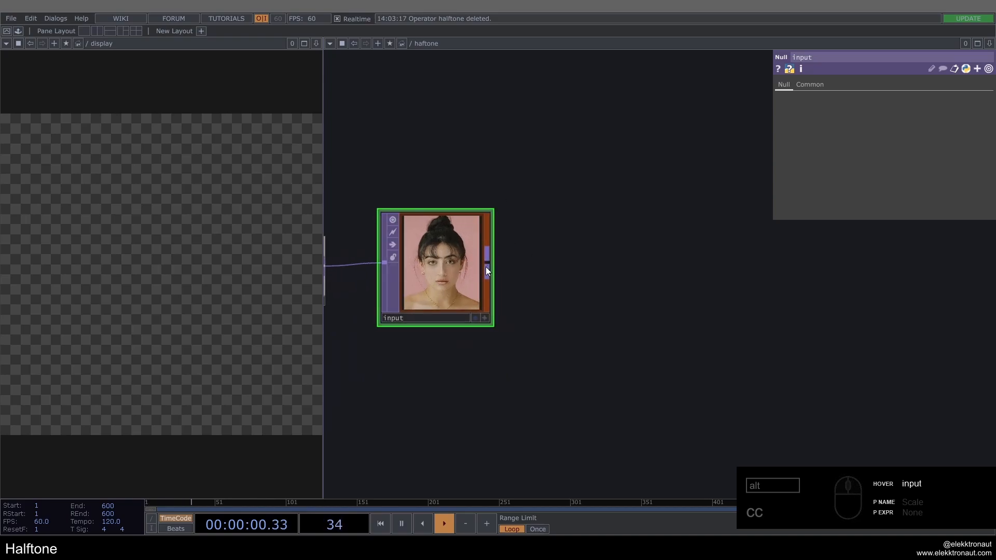
{"action": "right_click", "coordinate": [491, 262]}
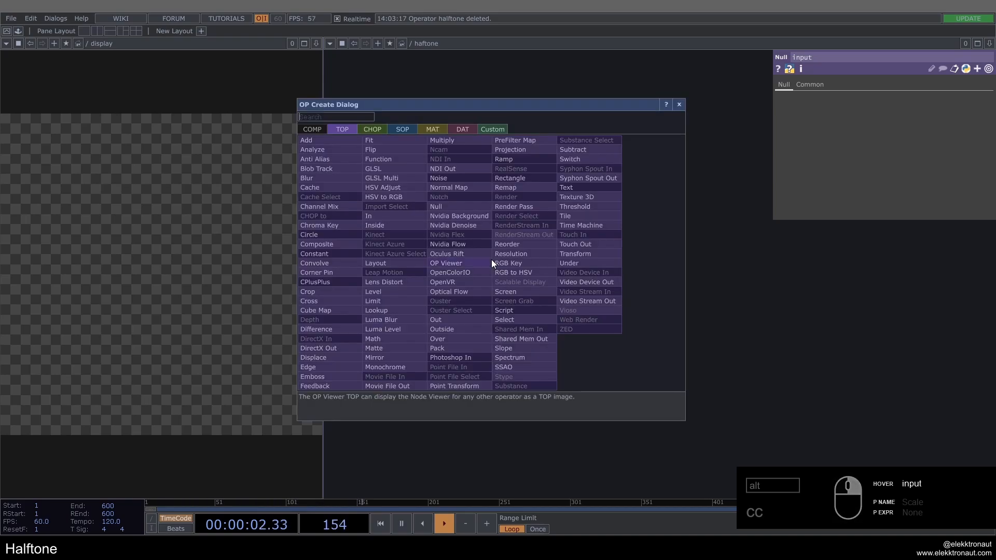
{"action": "type", "text": "fit"}
{"action": "key", "text": "Return"}
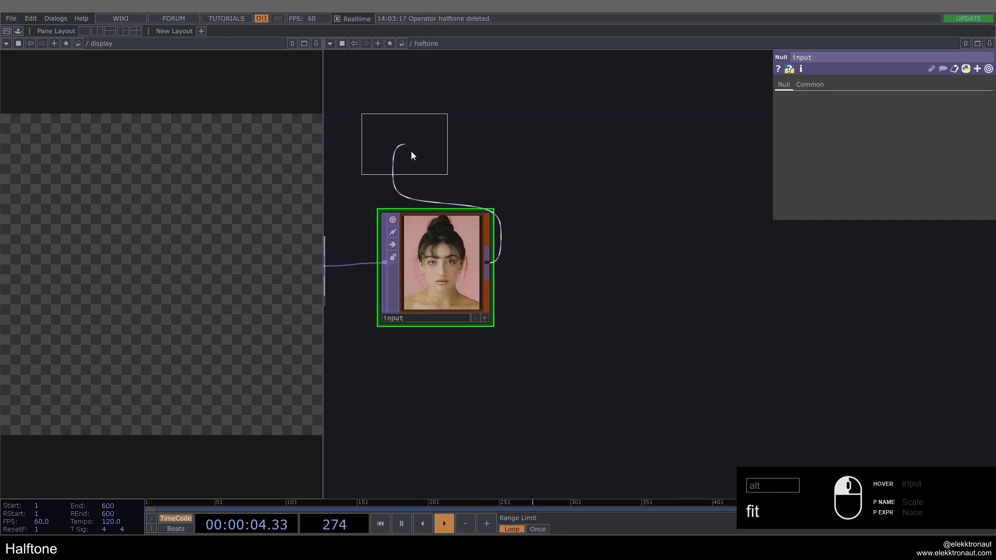
{"action": "left_click", "coordinate": [579, 257]}
{"action": "scroll", "coordinate": [576, 244], "scroll_direction": "up", "scroll_amount": 1}
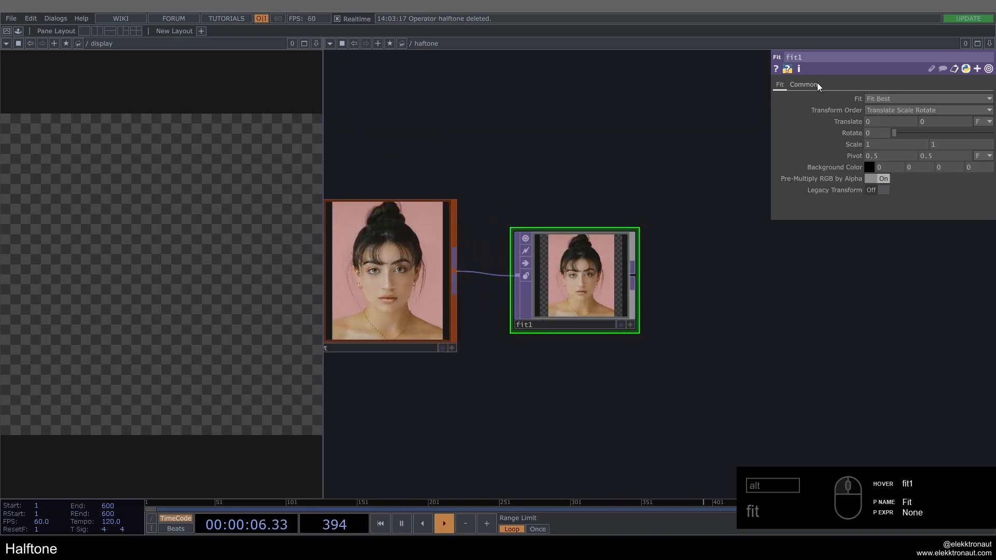
Set fit1's Output Resolution to Use Input and check the operator's size information
{"action": "left_click", "coordinate": [804, 84]}
{"action": "left_click", "coordinate": [889, 98]}
{"action": "left_click", "coordinate": [890, 107]}
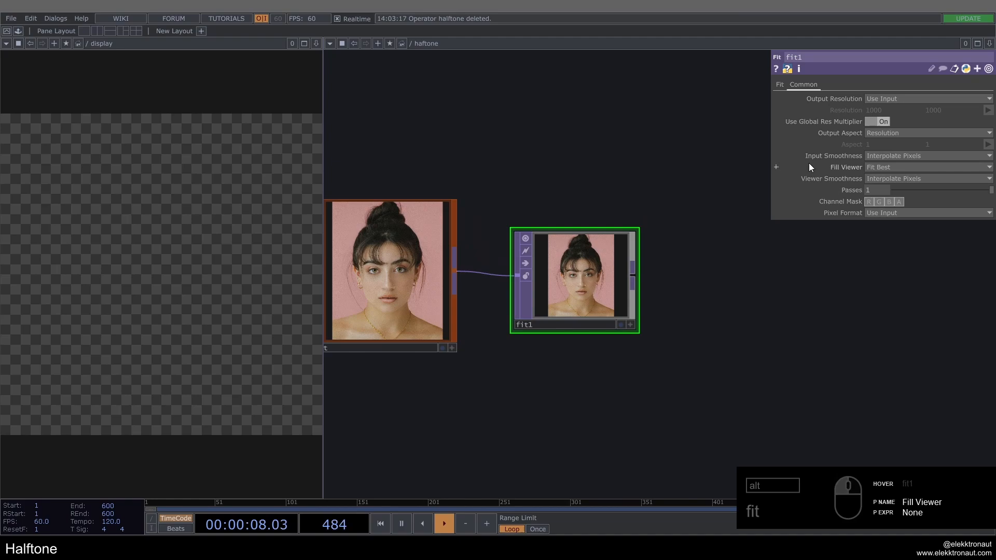
{"action": "middle_click", "coordinate": [599, 275]}
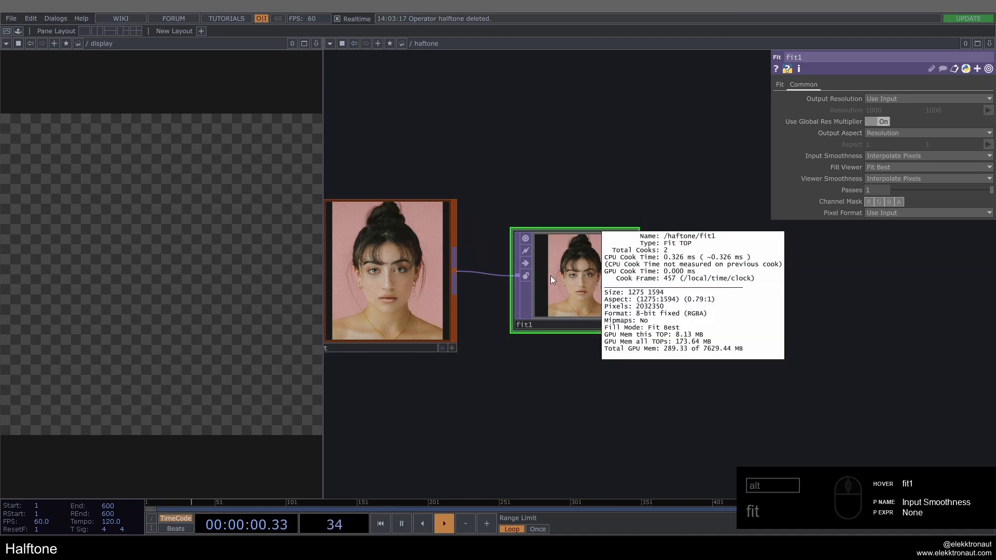
{"action": "left_click_drag", "start_coordinate": [641, 231], "coordinate": [626, 234]}
{"action": "left_click_drag", "start_coordinate": [592, 266], "coordinate": [541, 253]}
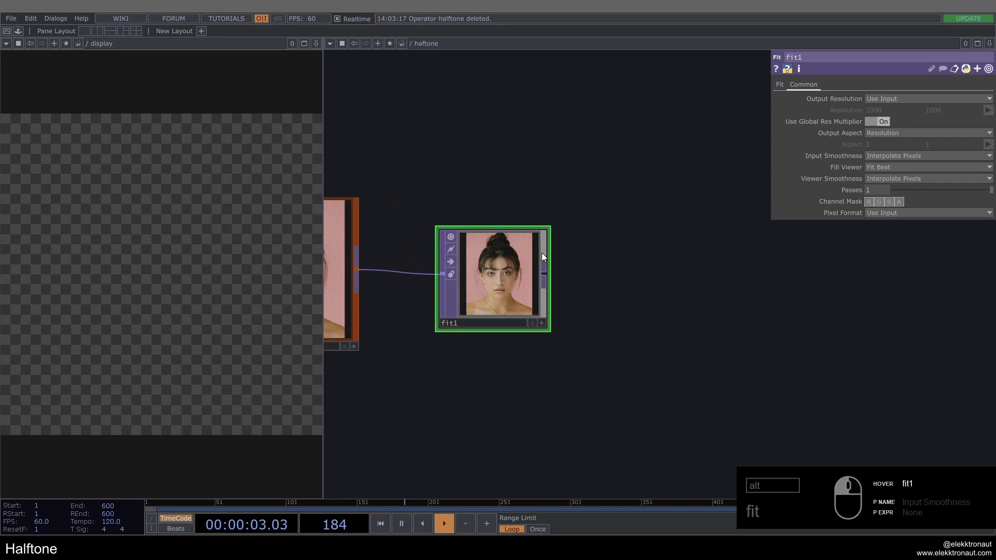
Add a Resolution TOP connected to the output of fit1
{"action": "right_click", "coordinate": [548, 278]}
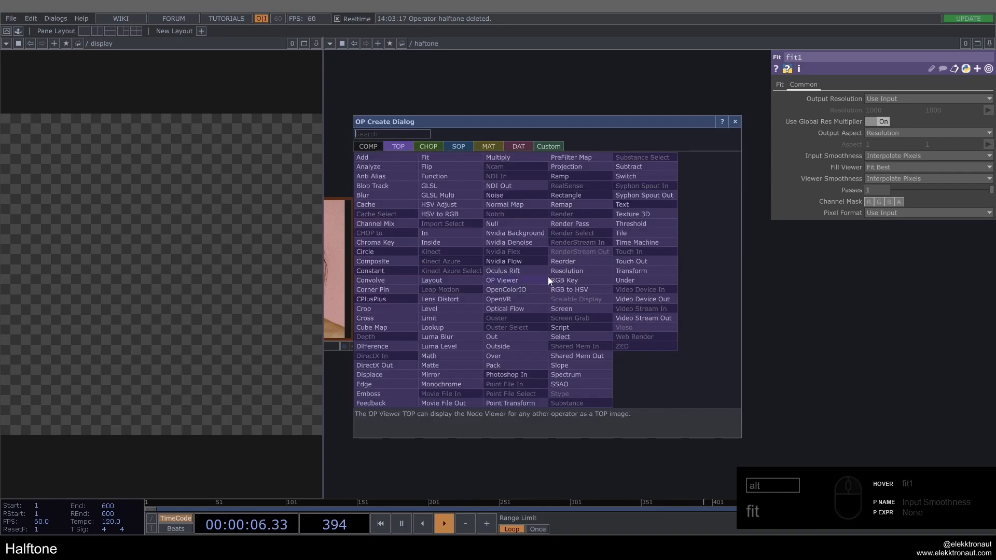
{"action": "type", "text": "res"}
{"action": "left_click", "coordinate": [566, 271]}
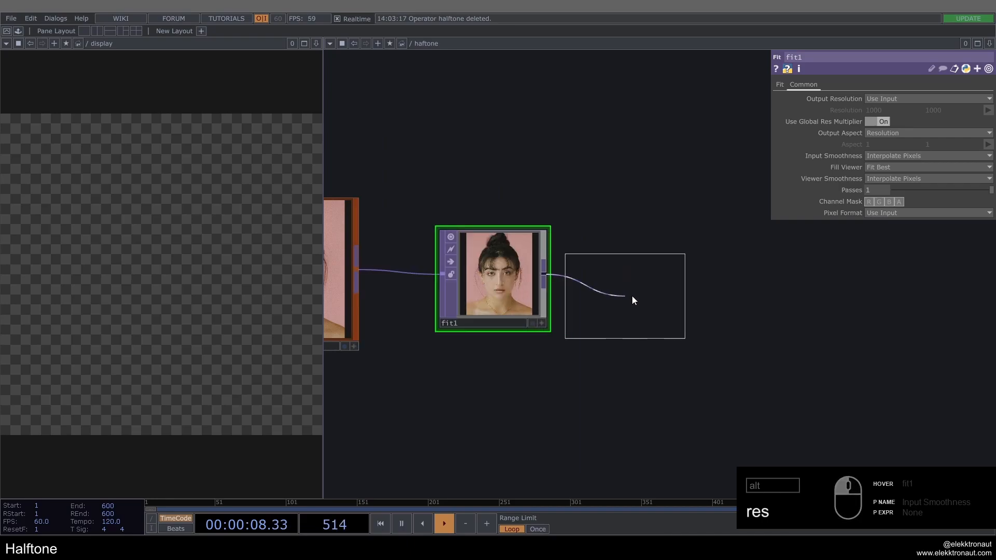
{"action": "left_click", "coordinate": [633, 280]}
{"action": "scroll", "coordinate": [666, 278], "scroll_direction": "up", "scroll_amount": 3}
{"action": "scroll", "coordinate": [773, 127], "scroll_direction": "down", "scroll_amount": 3}
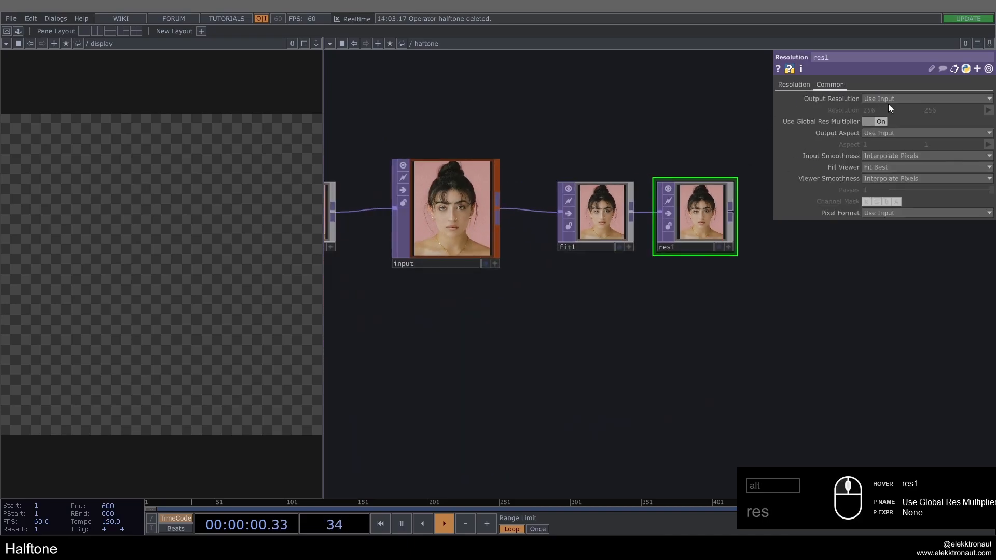
Give res1 a Custom Resolution driven by the expressions op('input').width and op('input').height
{"action": "left_click", "coordinate": [889, 102]}
{"action": "left_click", "coordinate": [895, 202]}
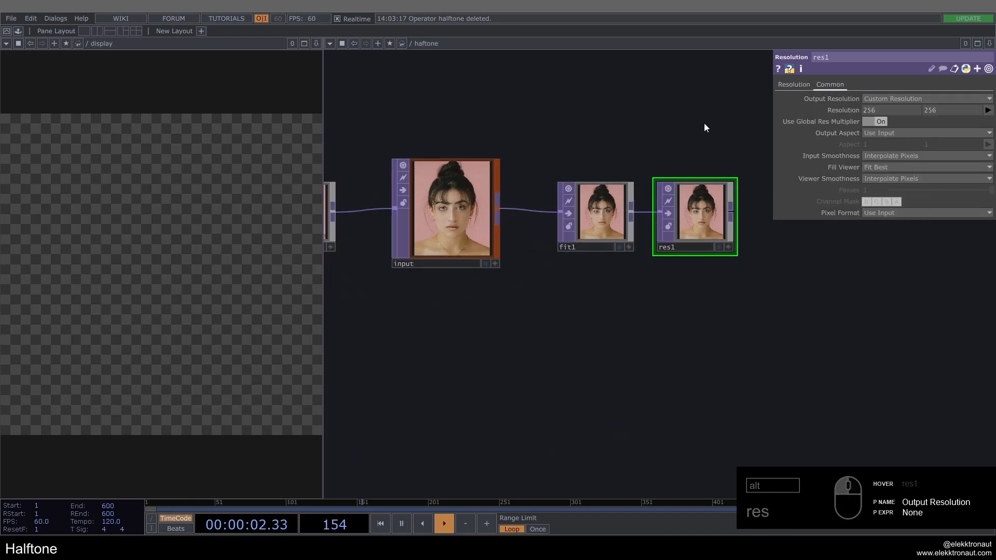
{"action": "left_click_drag", "start_coordinate": [705, 123], "coordinate": [679, 155]}
{"action": "left_click_drag", "start_coordinate": [828, 109], "coordinate": [830, 110]}
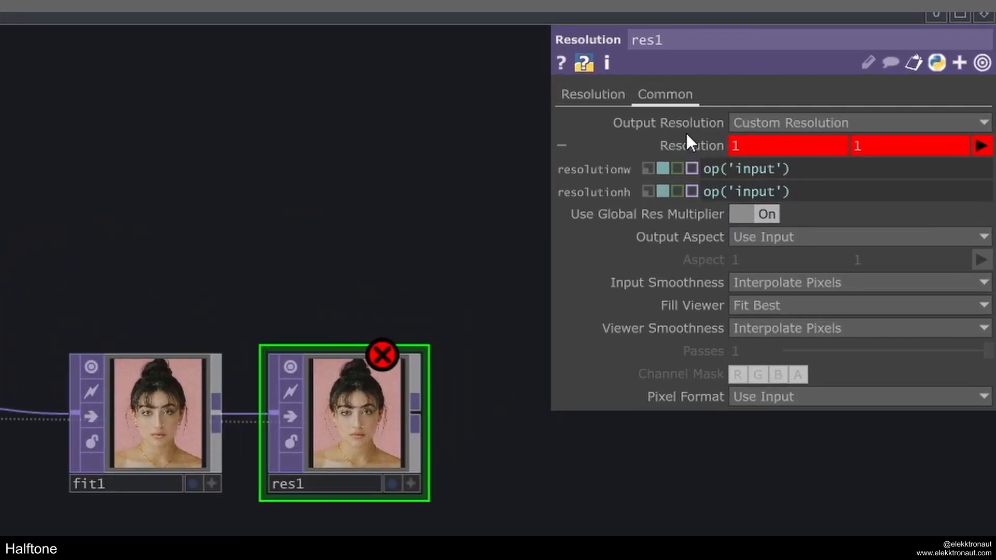
{"action": "type", "text": ".width"}
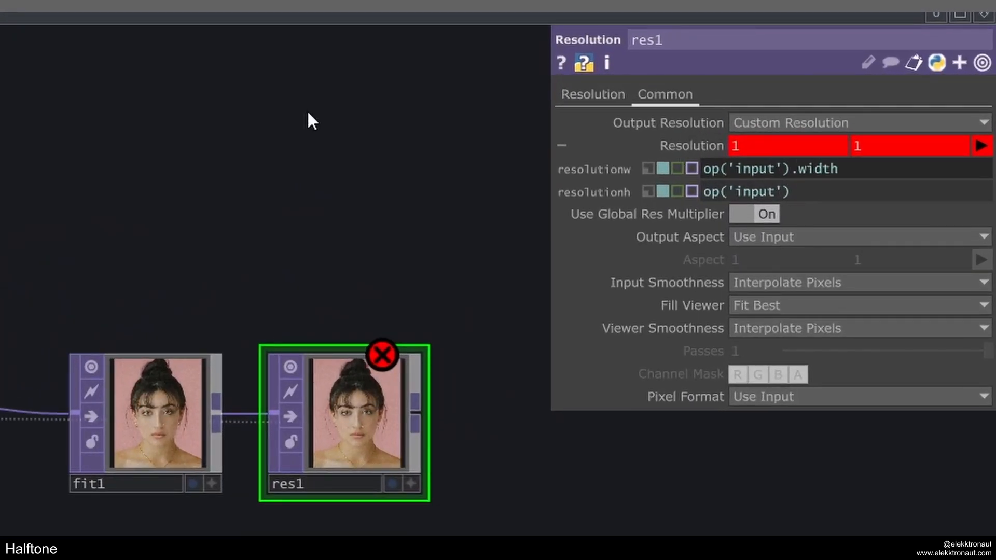
{"action": "key", "text": "Tab"}
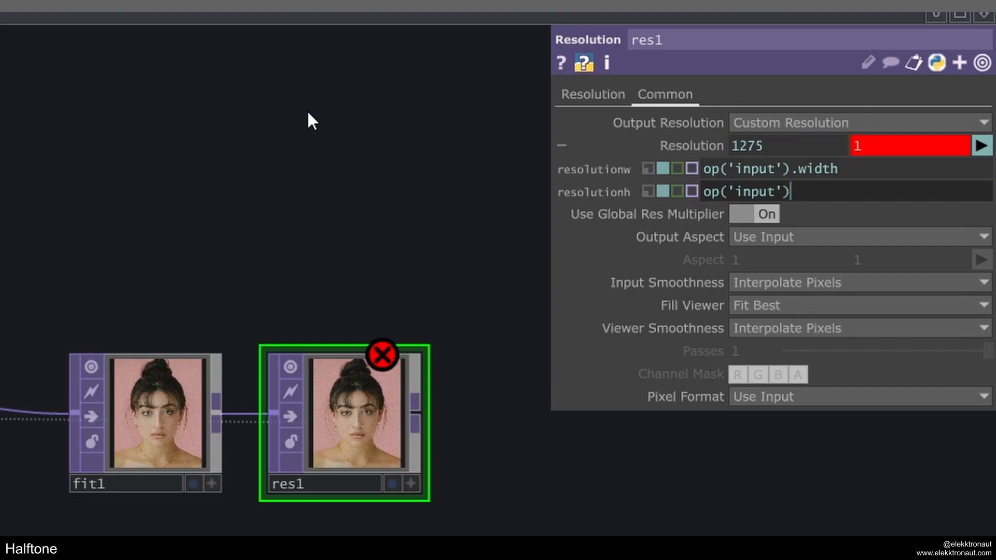
{"action": "type", "text": ".height"}
{"action": "key", "text": "Return"}
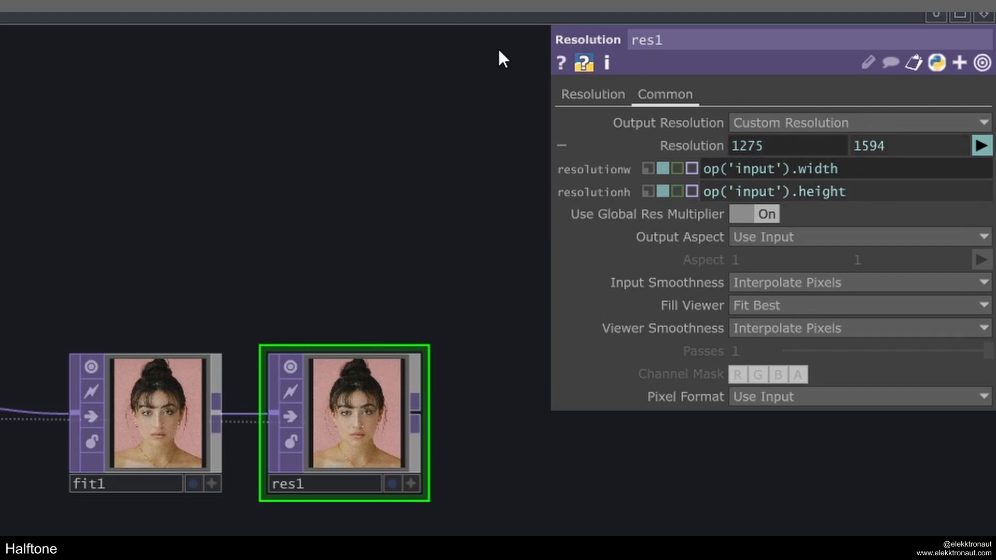
Append / 4 to both the width and height resolution expressions of res1
{"action": "type", "text": "/ 4"}
{"action": "key", "text": "Return"}
{"action": "left_click", "coordinate": [891, 193]}
{"action": "type", "text": "/ 4"}
{"action": "key", "text": "Return"}
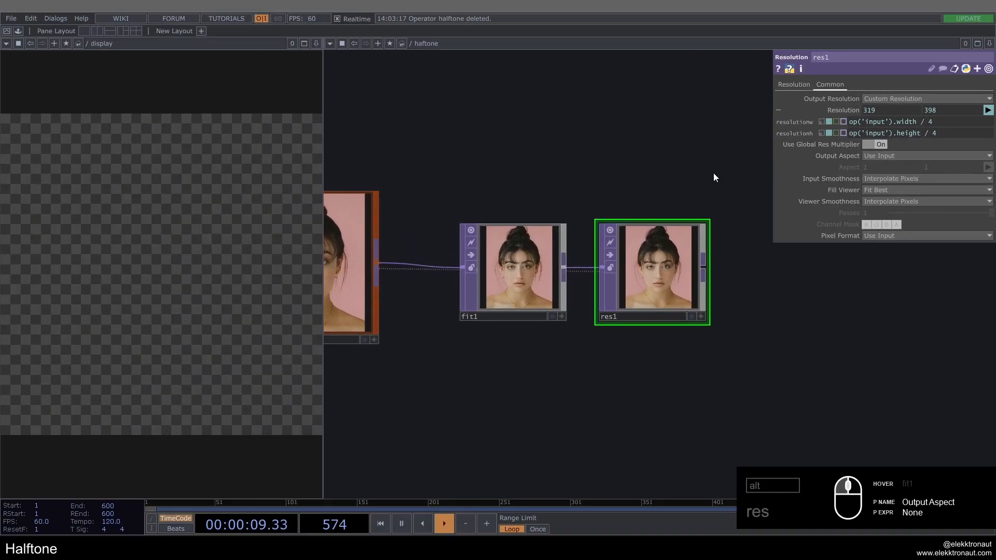
Inspect res1's size and resolution information
{"action": "scroll", "coordinate": [326, 228], "scroll_direction": "up", "scroll_amount": 5}
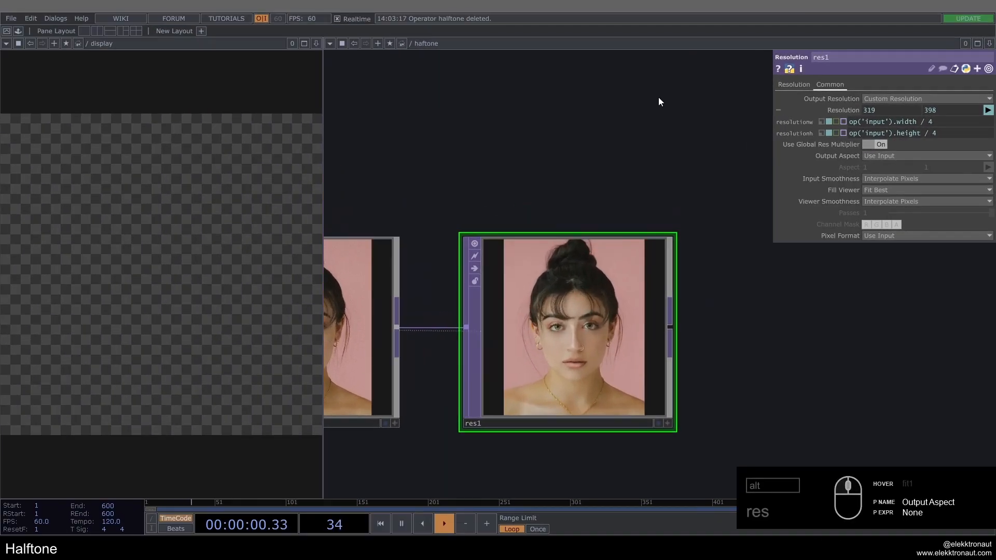
{"action": "scroll", "coordinate": [660, 102], "scroll_direction": "down", "scroll_amount": 3}
{"action": "middle_click_drag", "start_coordinate": [566, 270], "coordinate": [612, 276]}
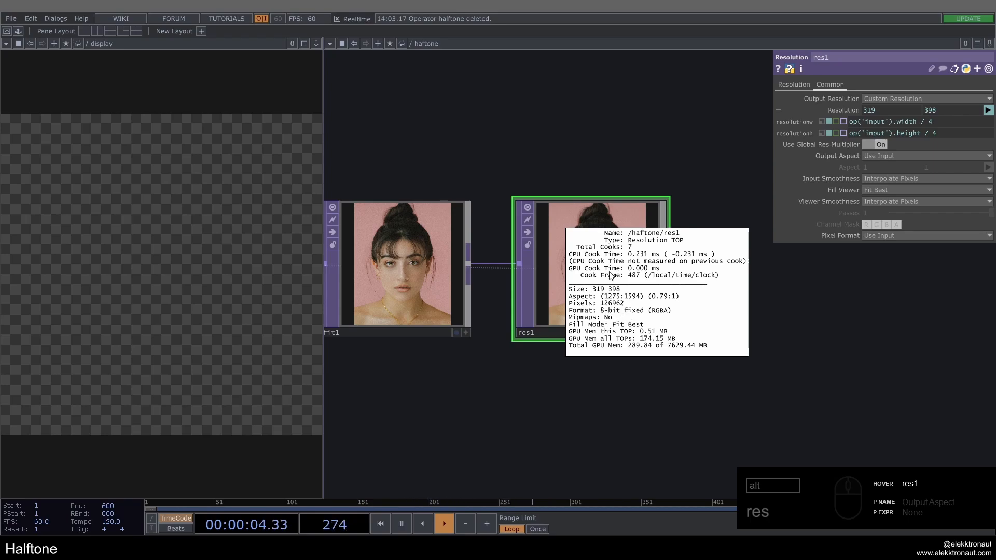
{"action": "left_click", "coordinate": [608, 156]}
{"action": "scroll", "coordinate": [562, 232], "scroll_direction": "down", "scroll_amount": 3}
{"action": "left_click_drag", "start_coordinate": [583, 169], "coordinate": [583, 200]}
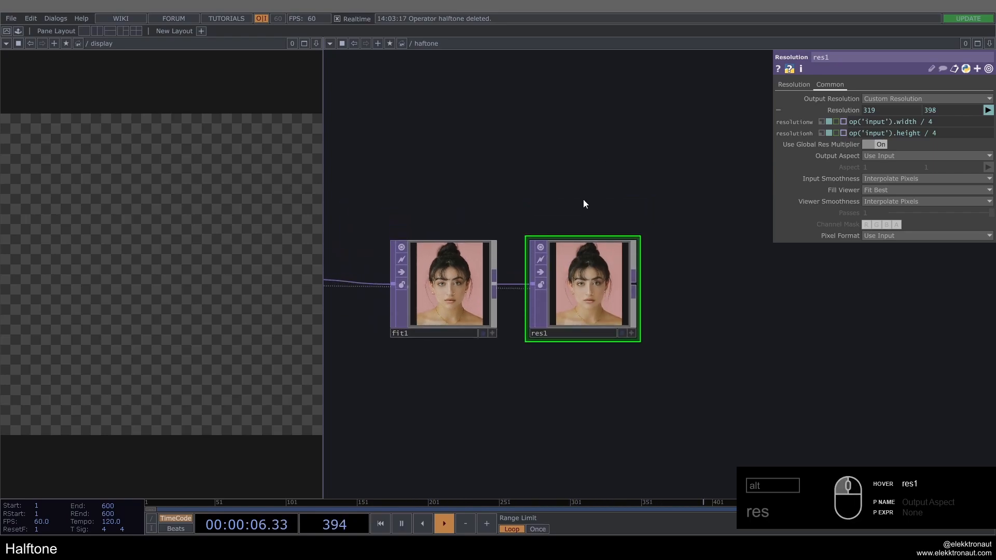
Add a Ramp TOP connected to the output of res1, placed above and beyond it in the network
{"action": "scroll", "coordinate": [581, 218], "scroll_direction": "down", "scroll_amount": 2}
{"action": "scroll", "coordinate": [568, 273], "scroll_direction": "up", "scroll_amount": 3}
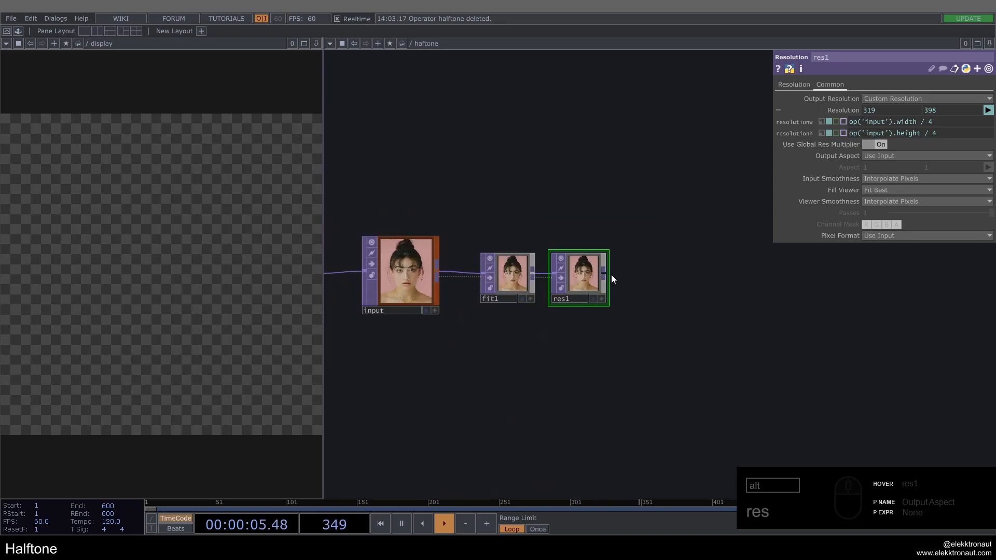
{"action": "right_click", "coordinate": [608, 275]}
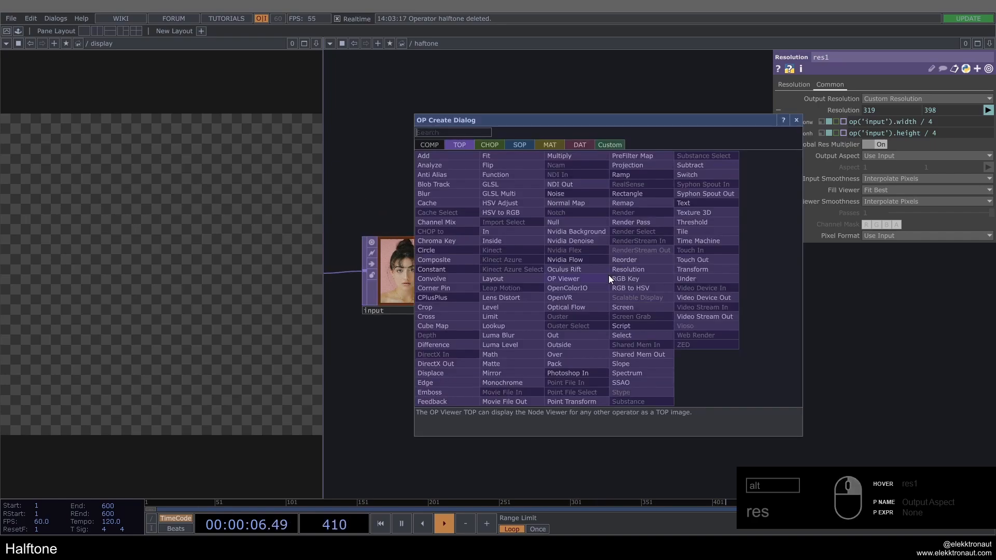
{"action": "type", "text": "ra"}
{"action": "left_click", "coordinate": [623, 175]}
{"action": "left_click", "coordinate": [709, 163]}
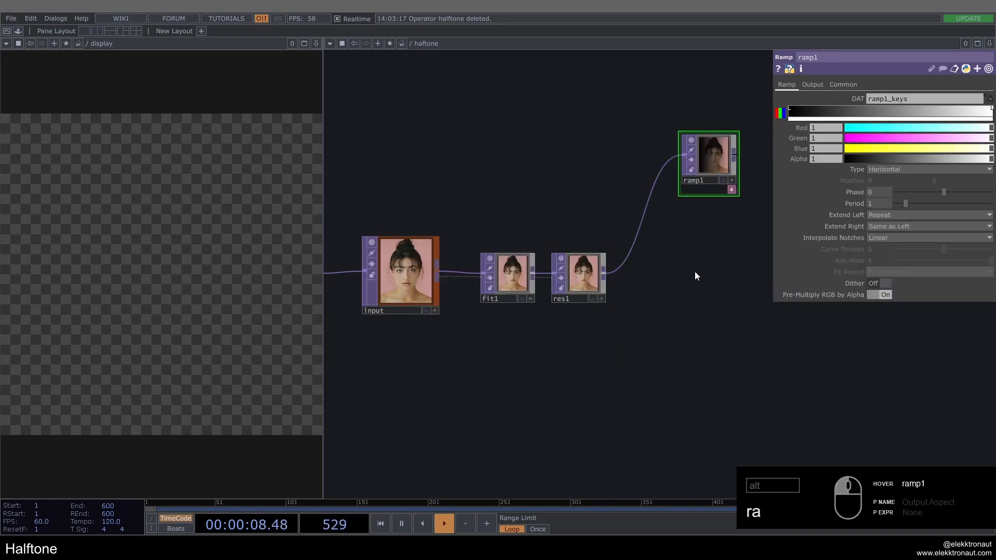
{"action": "left_click_drag", "start_coordinate": [695, 272], "coordinate": [566, 316]}
{"action": "scroll", "coordinate": [577, 216], "scroll_direction": "up", "scroll_amount": 3}
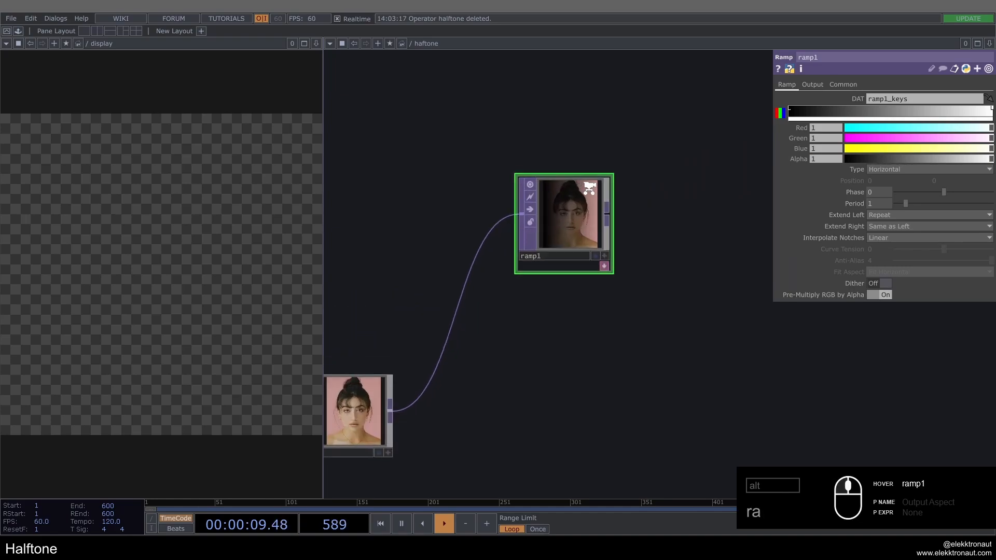
Set ramp1's Combine with Input to Set Resolution Only, then return to its ramp settings
{"action": "left_click", "coordinate": [825, 85]}
{"action": "left_click", "coordinate": [878, 99]}
{"action": "left_click", "coordinate": [884, 110]}
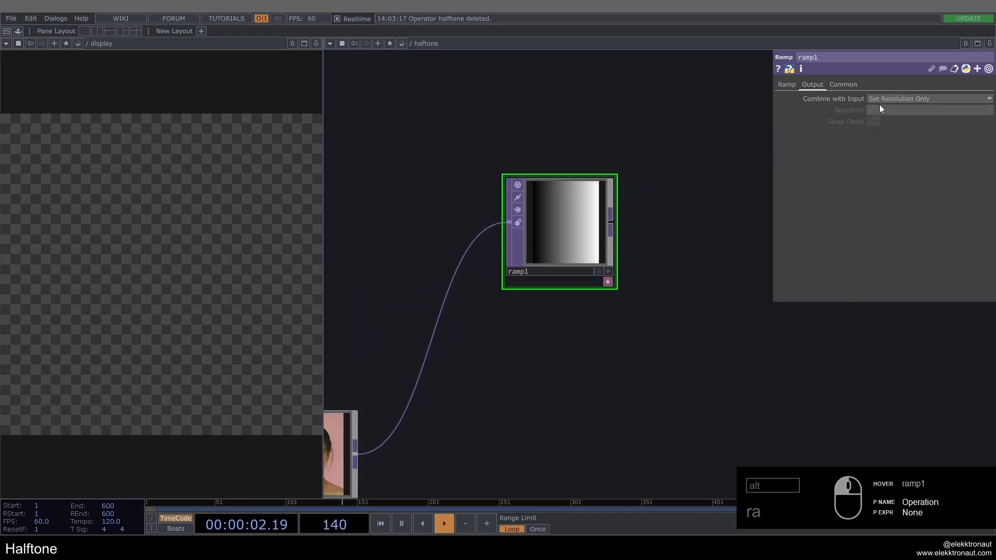
{"action": "left_click", "coordinate": [786, 85]}
Outside the haftone component, set switch1's Index to 2 to feed in moviefilein3, then go back into haftone
{"action": "scroll", "coordinate": [604, 258], "scroll_direction": "down", "scroll_amount": 2}
{"action": "scroll", "coordinate": [607, 258], "scroll_direction": "down", "scroll_amount": 5}
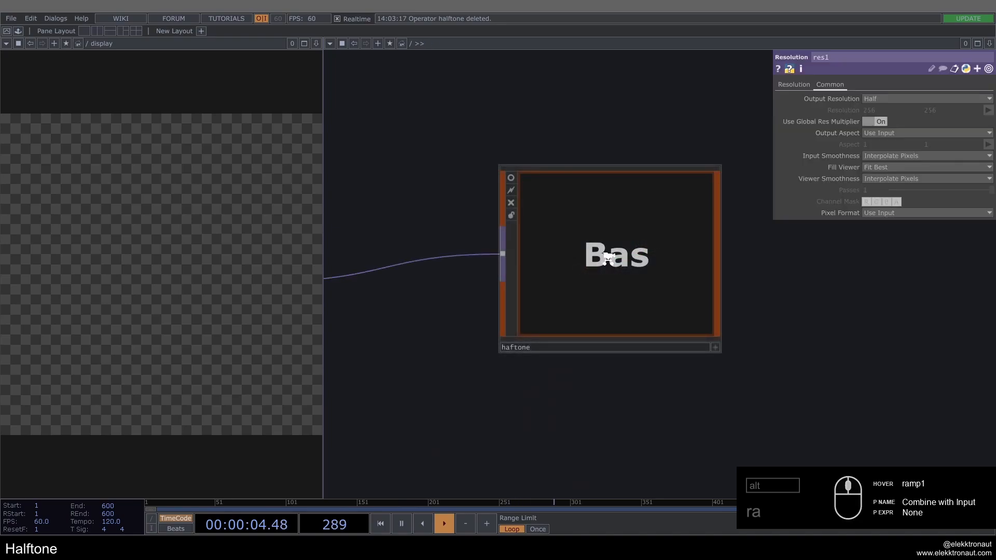
{"action": "scroll", "coordinate": [475, 366], "scroll_direction": "up", "scroll_amount": 3}
{"action": "left_click", "coordinate": [444, 346]}
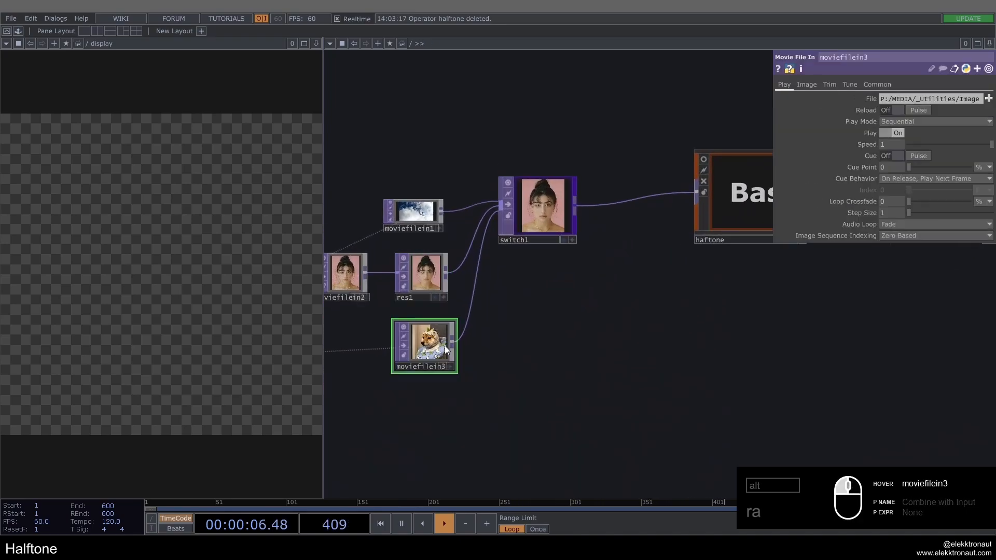
{"action": "left_click", "coordinate": [566, 195]}
{"action": "left_click", "coordinate": [870, 98]}
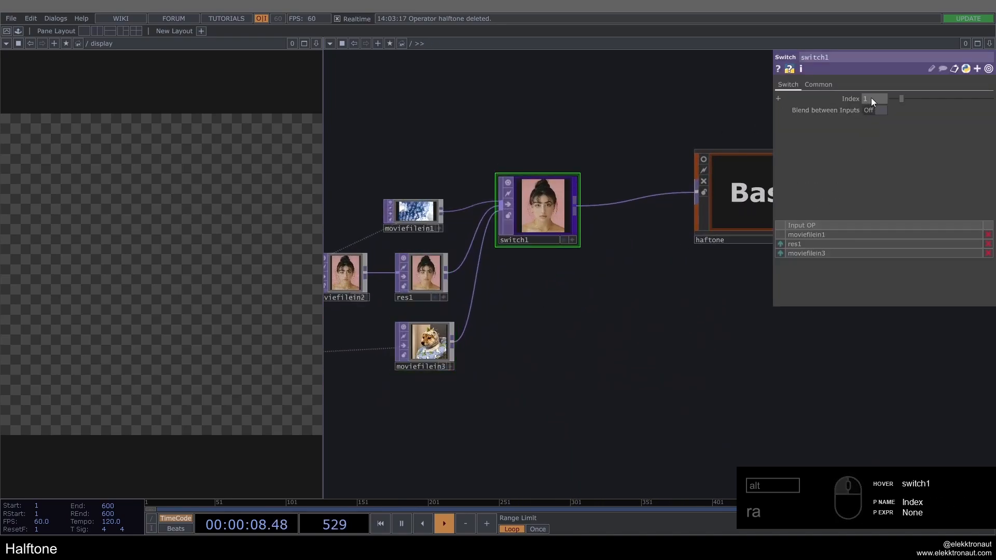
{"action": "type", "text": "2"}
{"action": "key", "text": "Return"}
{"action": "left_click_drag", "start_coordinate": [678, 135], "coordinate": [563, 175]}
{"action": "scroll", "coordinate": [621, 256], "scroll_direction": "up", "scroll_amount": 3}
{"action": "scroll", "coordinate": [621, 255], "scroll_direction": "up", "scroll_amount": 4}
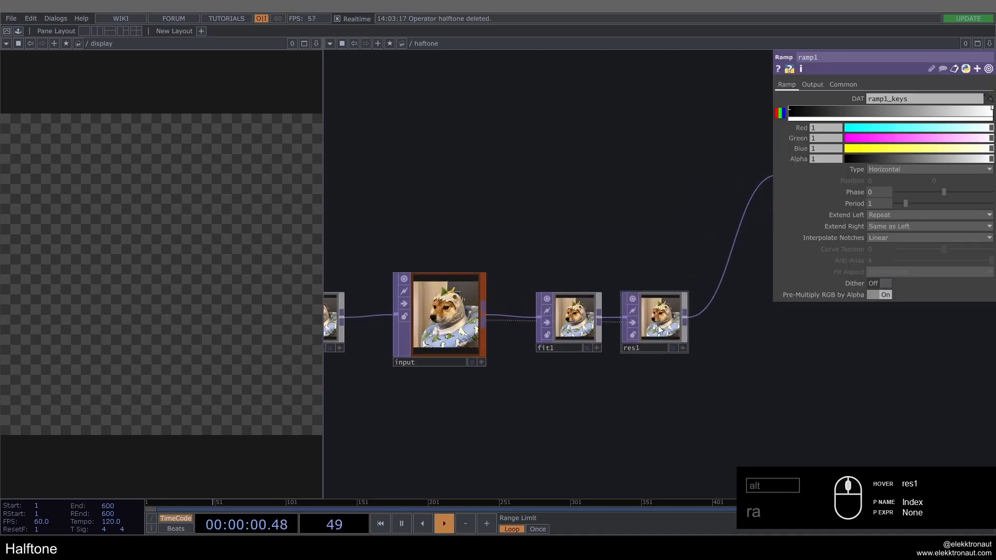
Change the divisor in both res1 resolution expressions to 2, giving op('input').width / 2 and op('input').height / 2
{"action": "left_click", "coordinate": [654, 318]}
{"action": "double_click", "coordinate": [930, 120]}
{"action": "type", "text": "2"}
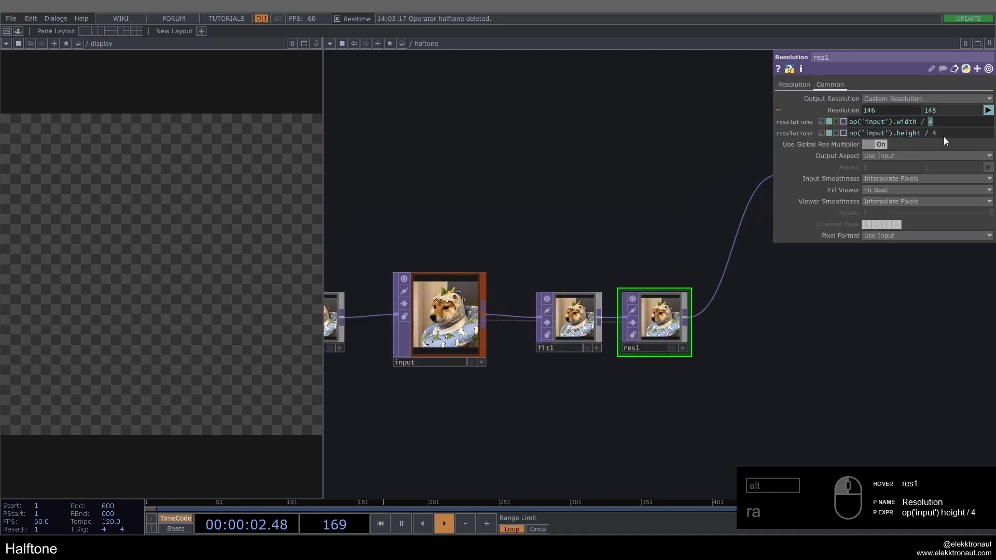
{"action": "double_click", "coordinate": [935, 134]}
{"action": "type", "text": "2"}
{"action": "left_click", "coordinate": [754, 139]}
{"action": "left_click_drag", "start_coordinate": [716, 367], "coordinate": [560, 383]}
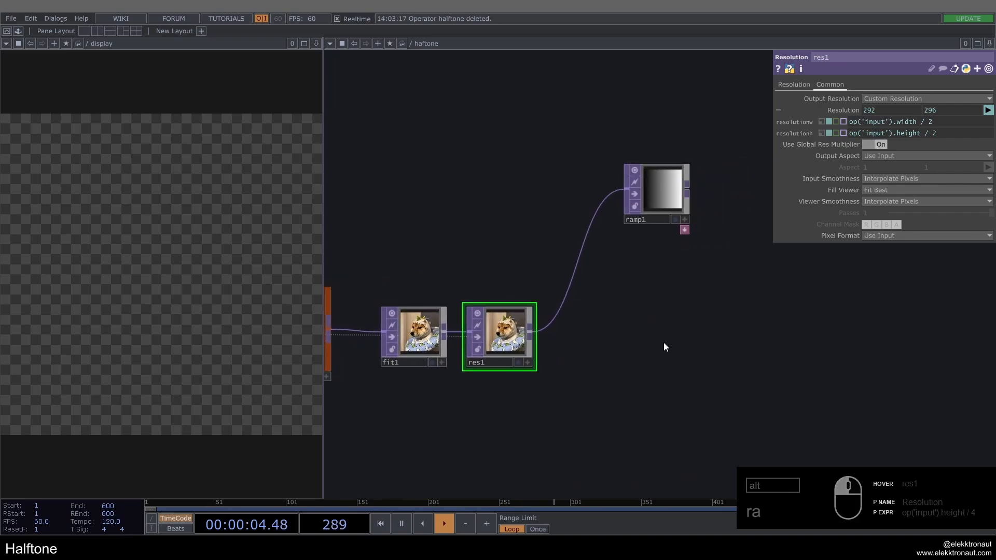
Turn ramp1 into a horizontal black-to-red gradient by setting its end key's Green and Blue to 0
{"action": "left_click_drag", "start_coordinate": [620, 293], "coordinate": [564, 324]}
{"action": "scroll", "coordinate": [589, 210], "scroll_direction": "up", "scroll_amount": 3}
{"action": "left_click", "coordinate": [589, 211]}
{"action": "scroll", "coordinate": [595, 156], "scroll_direction": "up", "scroll_amount": 2}
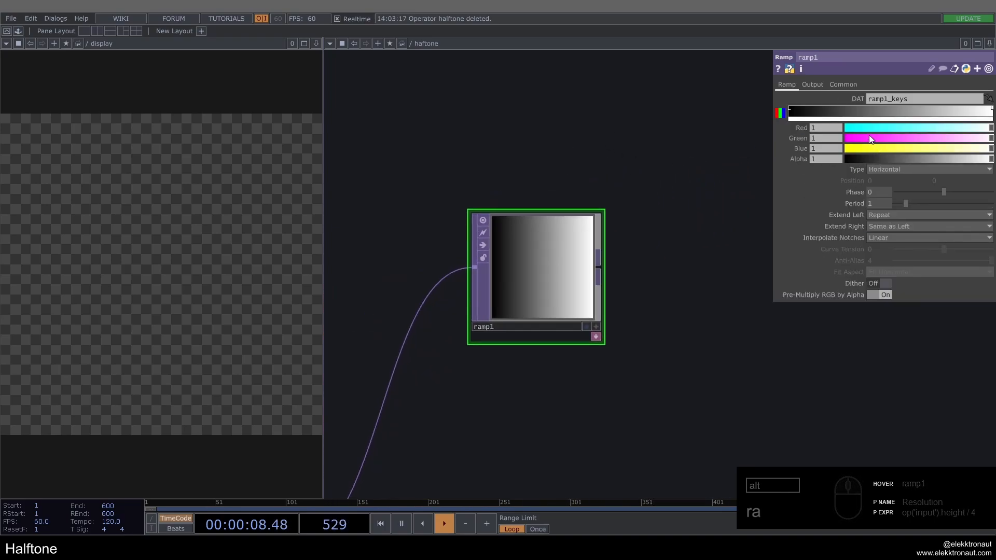
{"action": "left_click_drag", "start_coordinate": [872, 139], "coordinate": [845, 149]}
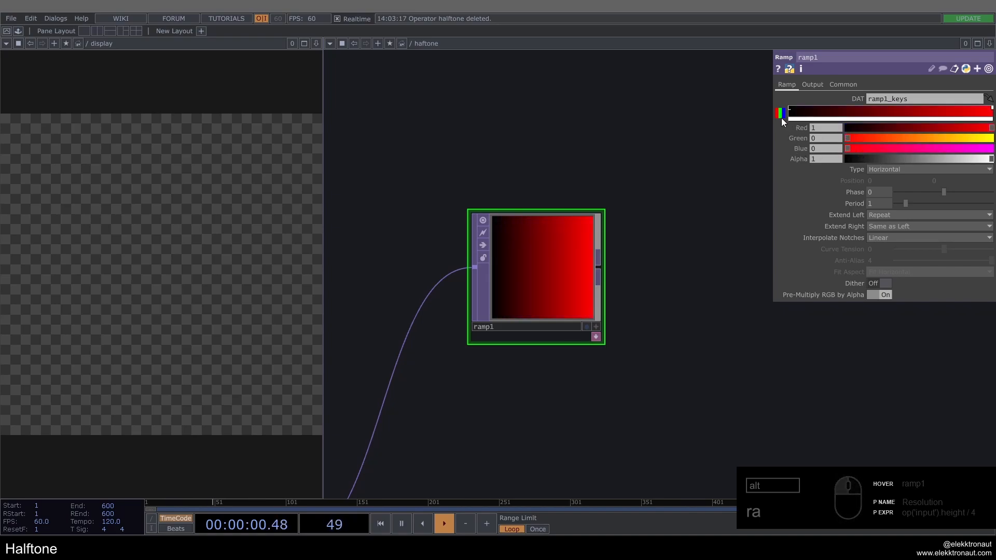
{"action": "left_click", "coordinate": [781, 115]}
{"action": "left_click", "coordinate": [781, 114]}
{"action": "left_click_drag", "start_coordinate": [637, 181], "coordinate": [596, 161]}
{"action": "left_click_drag", "start_coordinate": [660, 183], "coordinate": [649, 176]}
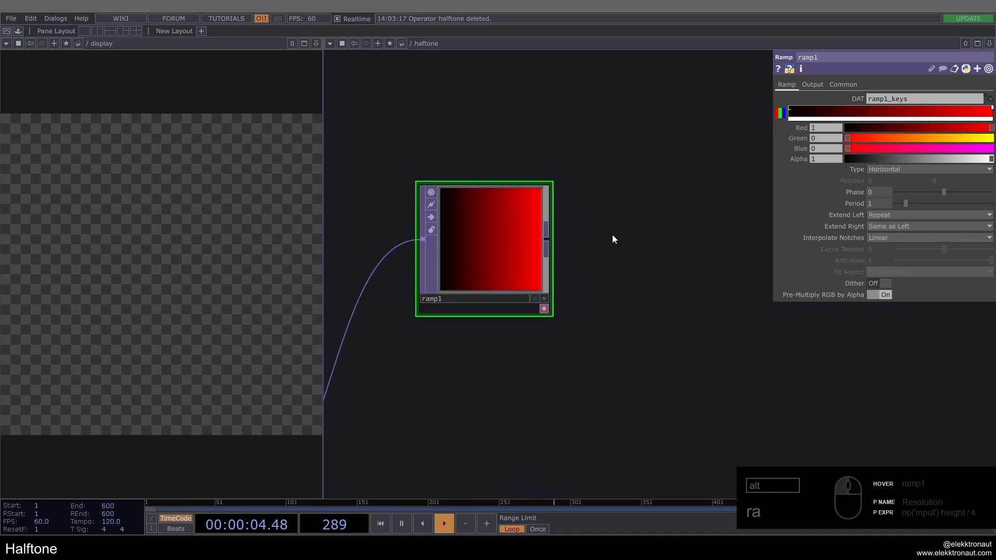
Duplicate ramp1 directly below the original and set the copy's Type to Vertical
{"action": "left_click_drag", "start_coordinate": [616, 238], "coordinate": [626, 171]}
{"action": "scroll", "coordinate": [630, 184], "scroll_direction": "down", "scroll_amount": 3}
{"action": "left_click_drag", "start_coordinate": [547, 180], "coordinate": [580, 154]}
{"action": "key", "text": "ctrl+c"}
{"action": "key", "text": "ctrl+v"}
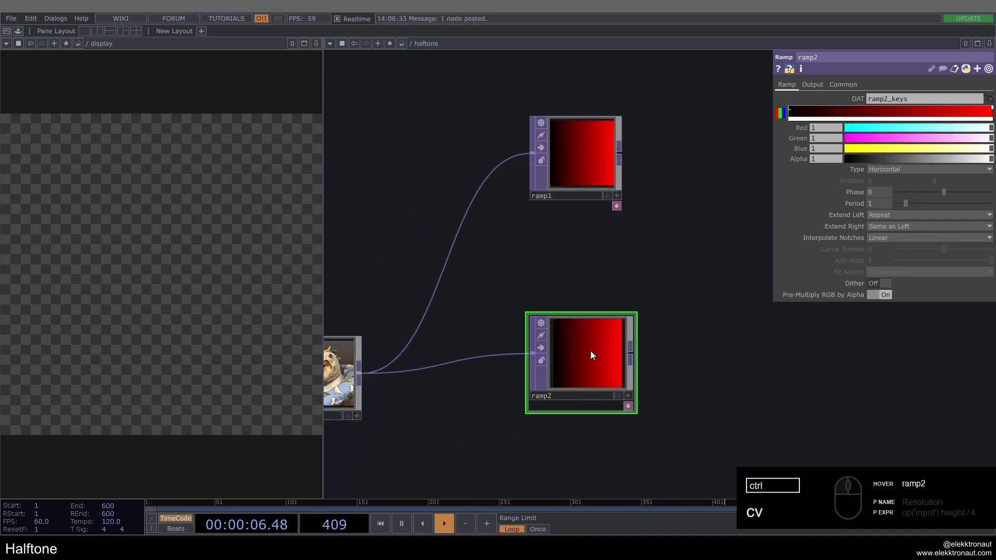
{"action": "left_click", "coordinate": [591, 251]}
{"action": "left_click", "coordinate": [885, 171]}
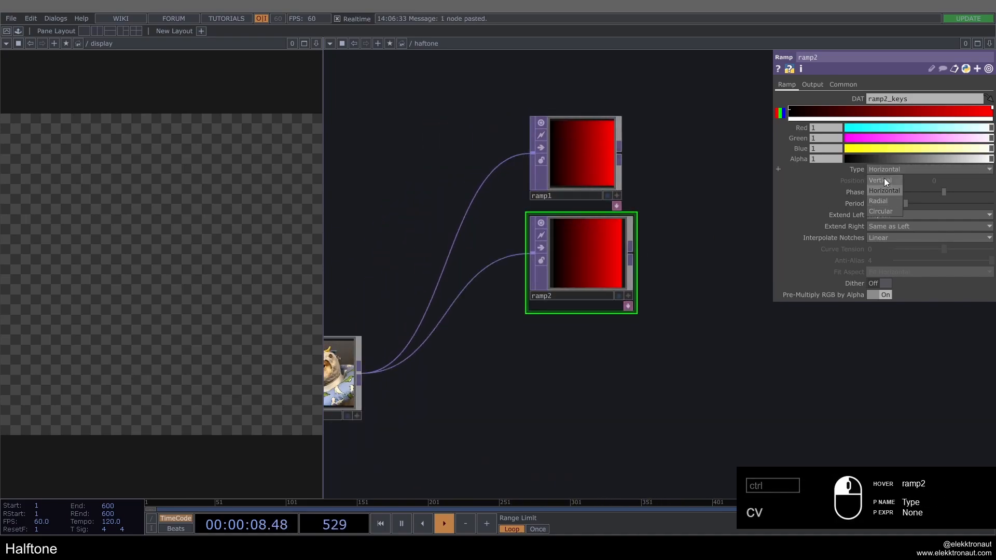
{"action": "left_click", "coordinate": [884, 179]}
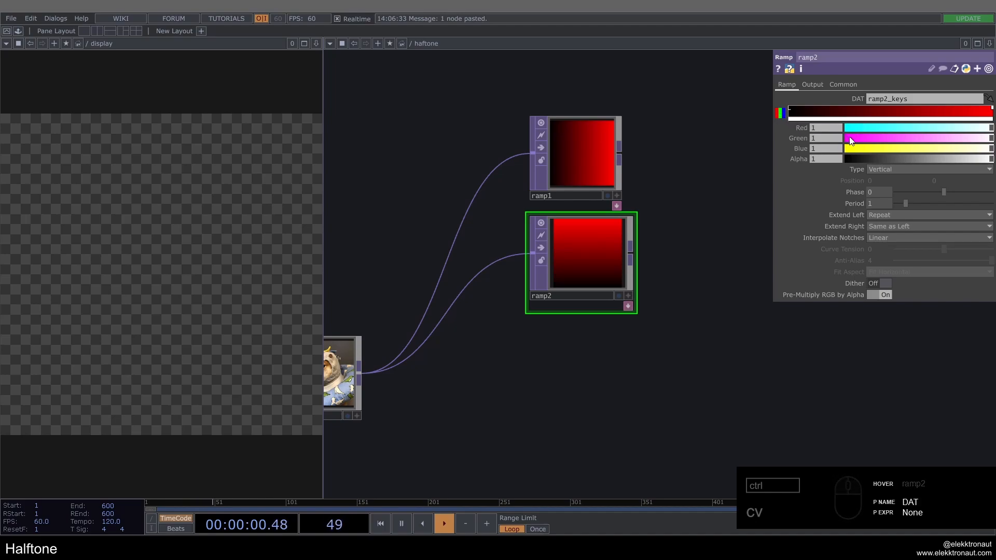
Recolour ramp2's end key to pure green so that it forms a black-to-green gradient
{"action": "left_click_drag", "start_coordinate": [849, 138], "coordinate": [990, 139]}
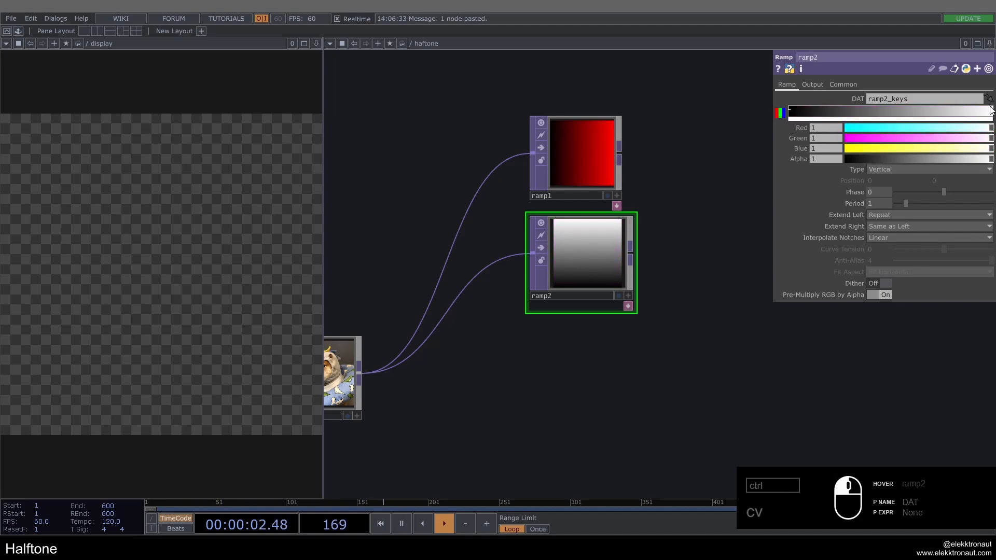
{"action": "mouse_move", "coordinate": [883, 137]}
{"action": "left_mouse_down"}
{"action": "mouse_move", "coordinate": [865, 148]}
{"action": "mouse_move", "coordinate": [848, 141]}
{"action": "mouse_move", "coordinate": [896, 123]}
{"action": "left_mouse_up"}
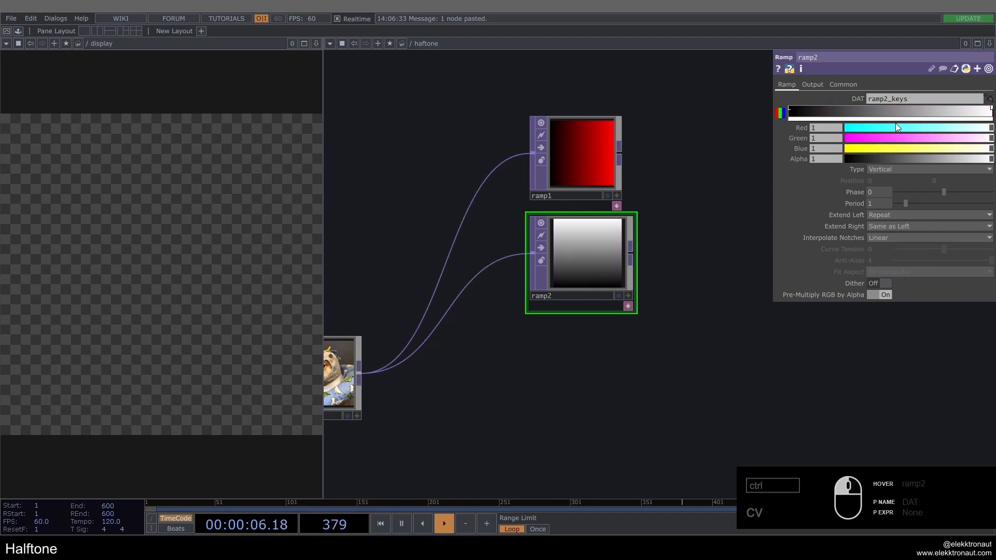
{"action": "left_click", "coordinate": [847, 129]}
{"action": "left_click", "coordinate": [849, 148]}
{"action": "left_click_drag", "start_coordinate": [732, 178], "coordinate": [676, 171]}
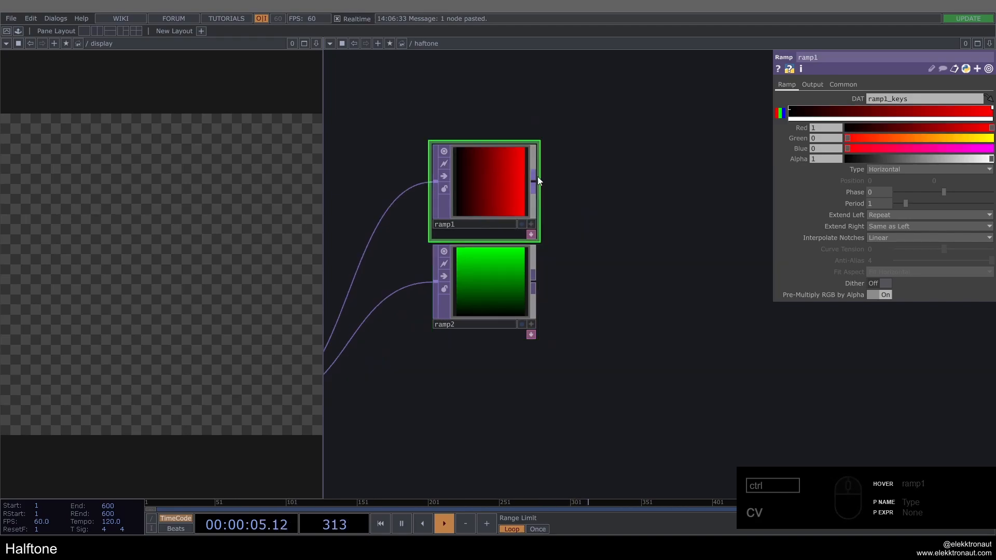
Connect a Math TOP to ramp1 and a copy of that Math TOP to ramp2
{"action": "right_click", "coordinate": [538, 177]}
{"action": "type", "text": "ma"}
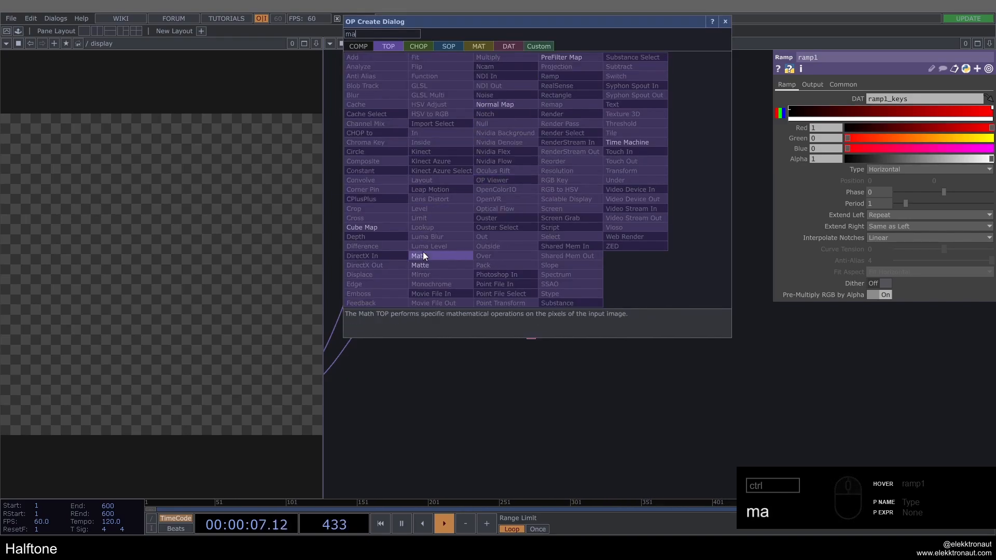
{"action": "left_click", "coordinate": [423, 255]}
{"action": "left_click", "coordinate": [636, 195]}
{"action": "key", "text": "ctrl+c"}
{"action": "key", "text": "ctrl+v"}
{"action": "left_click_drag", "start_coordinate": [533, 285], "coordinate": [592, 285]}
{"action": "left_click_drag", "start_coordinate": [562, 328], "coordinate": [466, 333]}
Add a Reorder TOP with math1 as its first input and math2 as its second input
{"action": "right_click", "coordinate": [528, 192]}
{"action": "type", "text": "re"}
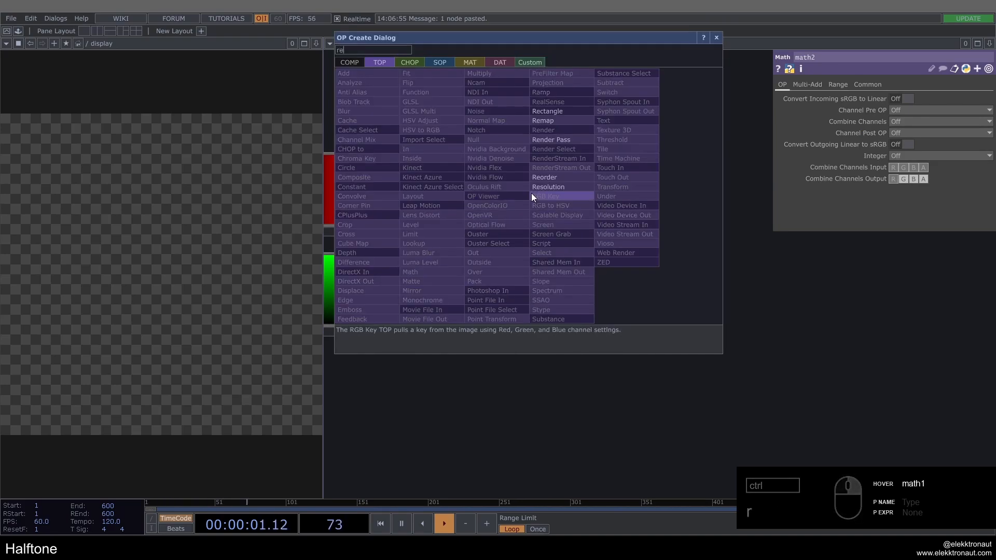
{"action": "left_click", "coordinate": [550, 177]}
{"action": "left_click", "coordinate": [638, 214]}
{"action": "left_click_drag", "start_coordinate": [527, 289], "coordinate": [644, 248]}
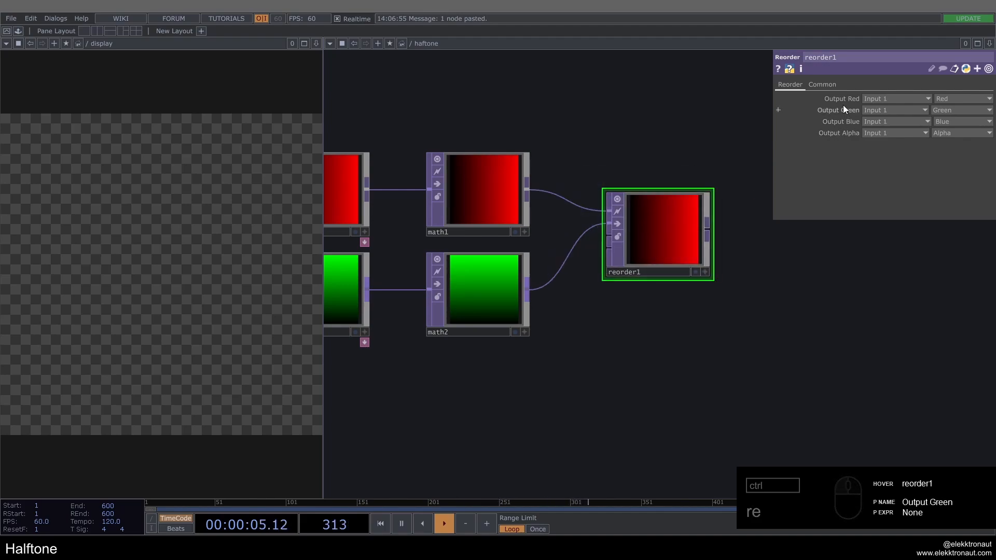
Set reorder1's Output Green source to Input 2
{"action": "left_click", "coordinate": [873, 110]}
{"action": "left_click", "coordinate": [878, 130]}
{"action": "left_click_drag", "start_coordinate": [643, 333], "coordinate": [522, 387]}
{"action": "scroll", "coordinate": [555, 289], "scroll_direction": "up", "scroll_amount": 5}
{"action": "scroll", "coordinate": [532, 308], "scroll_direction": "down", "scroll_amount": 5}
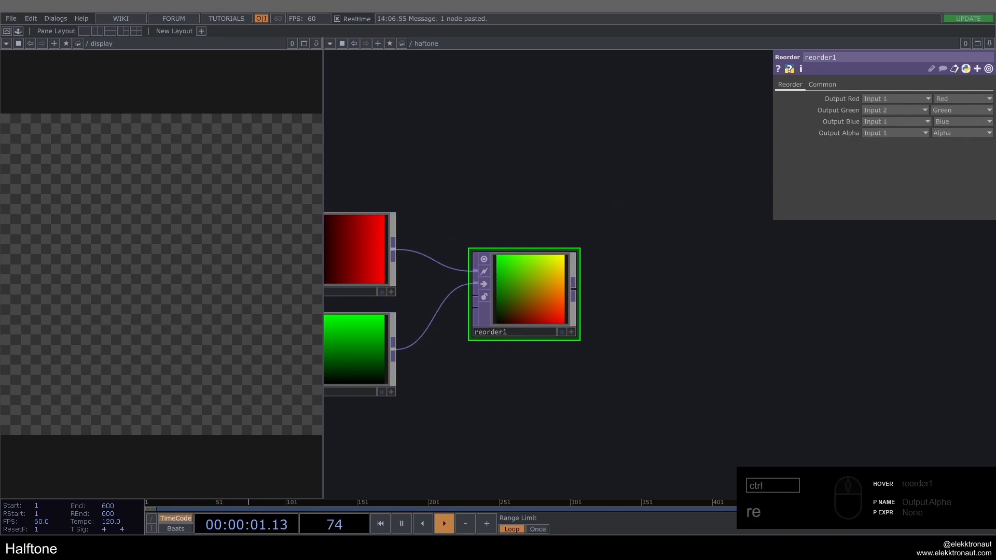
Append a Null TOP to reorder1 and name it pos
{"action": "key", "text": "alt+n"}
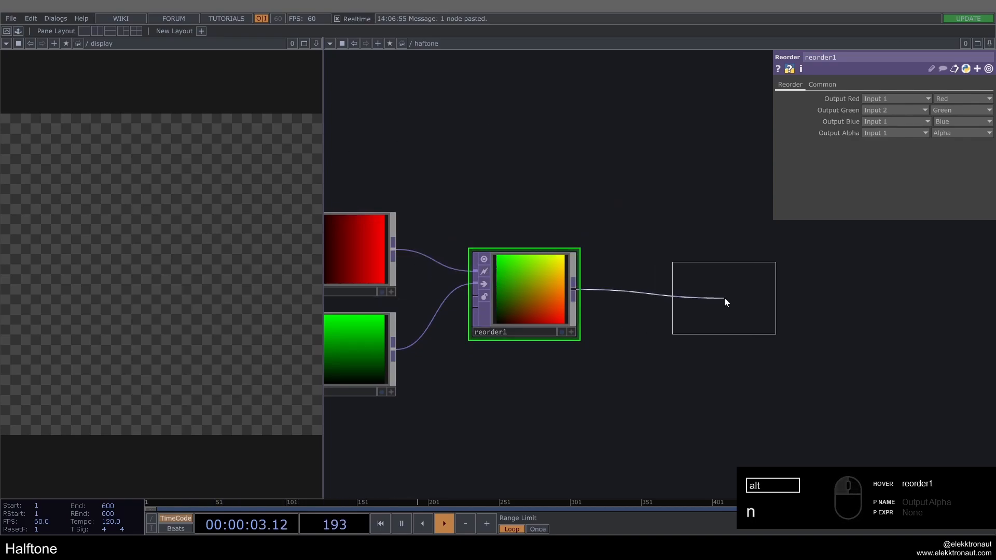
{"action": "left_click", "coordinate": [724, 298]}
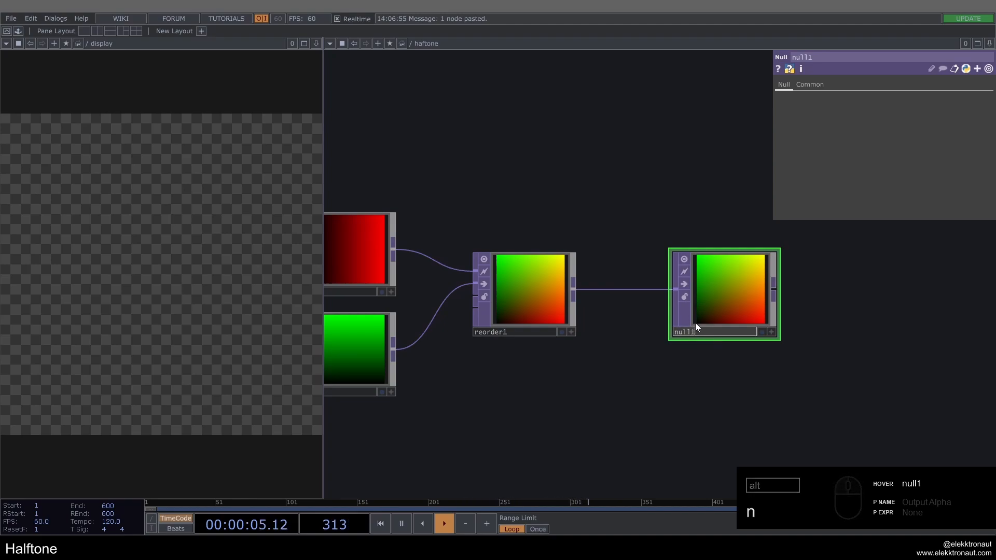
{"action": "key", "text": "BackSpace"}
{"action": "type", "text": "pos"}
{"action": "key", "text": "Return"}
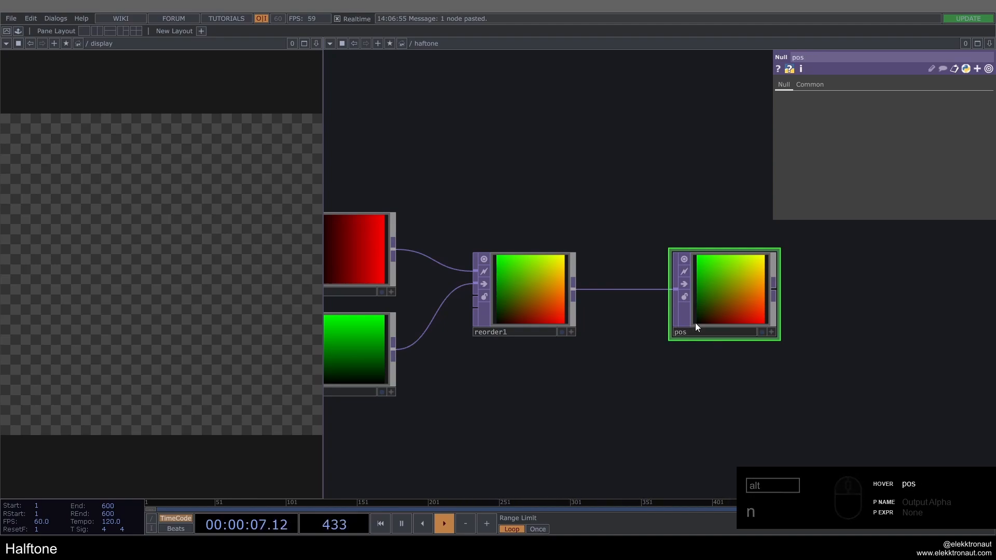
Add a Circle SOP in the empty area below and beyond the pos null
{"action": "scroll", "coordinate": [644, 311], "scroll_direction": "down", "scroll_amount": 5}
{"action": "scroll", "coordinate": [627, 300], "scroll_direction": "down", "scroll_amount": 4}
{"action": "left_click_drag", "start_coordinate": [640, 266], "coordinate": [559, 260]}
{"action": "scroll", "coordinate": [647, 307], "scroll_direction": "up", "scroll_amount": 3}
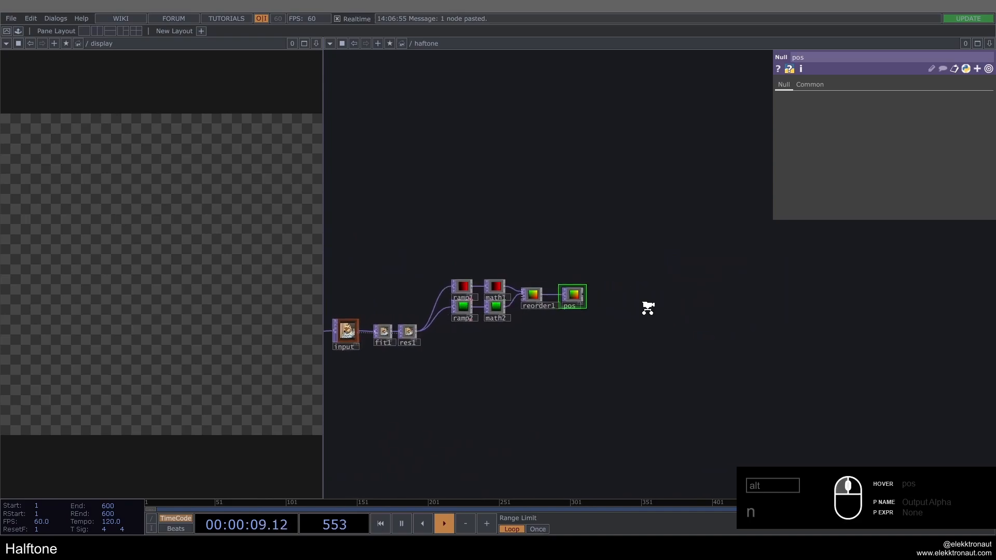
{"action": "left_click_drag", "start_coordinate": [604, 291], "coordinate": [529, 265]}
{"action": "key", "text": "Tab"}
{"action": "type", "text": "ci"}
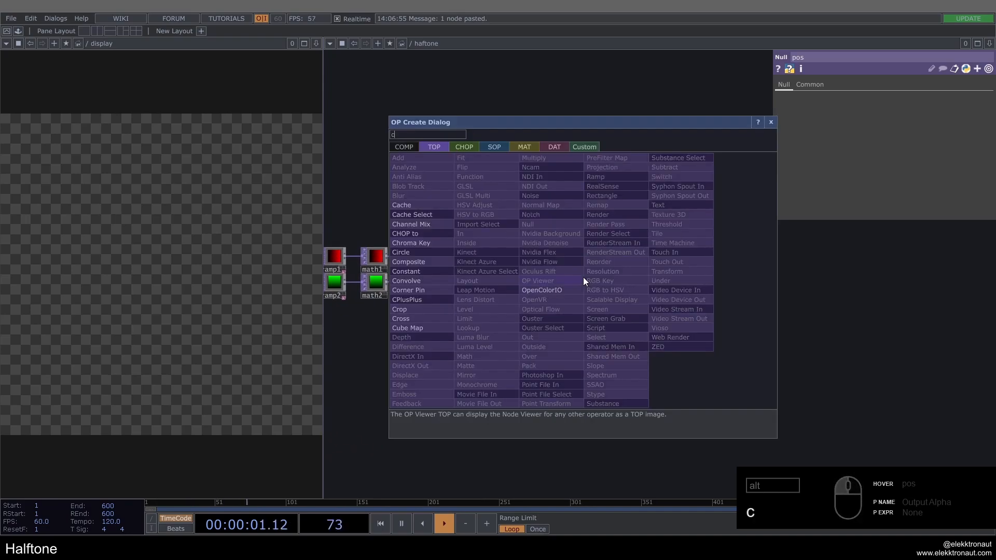
{"action": "left_click", "coordinate": [498, 146]}
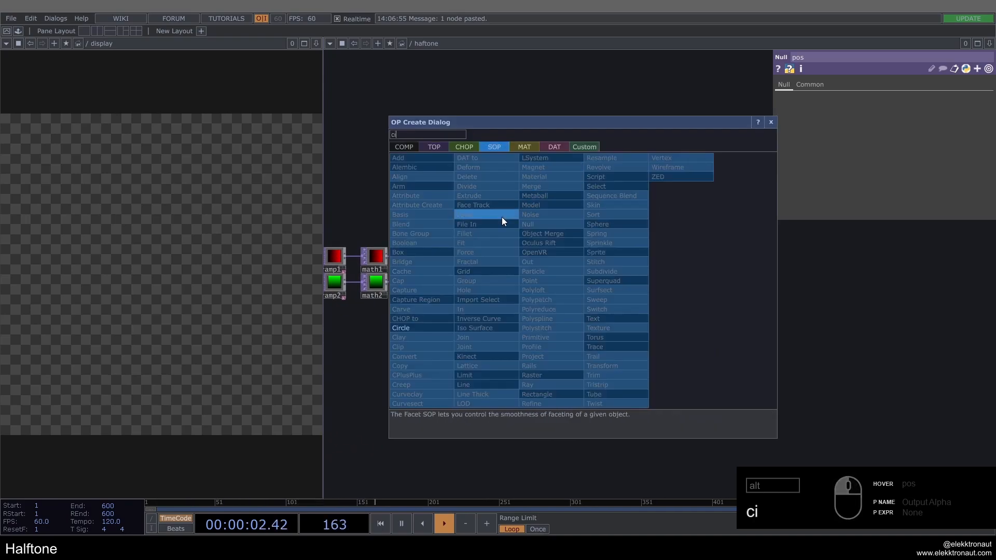
{"action": "left_click", "coordinate": [417, 320]}
{"action": "left_click", "coordinate": [565, 329]}
{"action": "scroll", "coordinate": [563, 325], "scroll_direction": "up", "scroll_amount": 3}
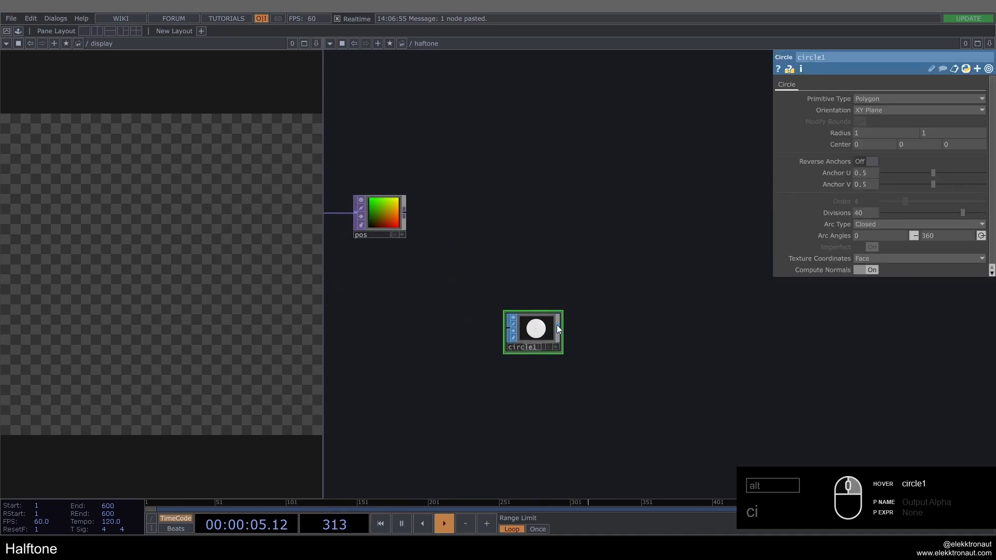
Append a Transform SOP to circle1, placed beside it
{"action": "key", "text": "Tab"}
{"action": "type", "text": "tr"}
{"action": "left_click", "coordinate": [576, 412]}
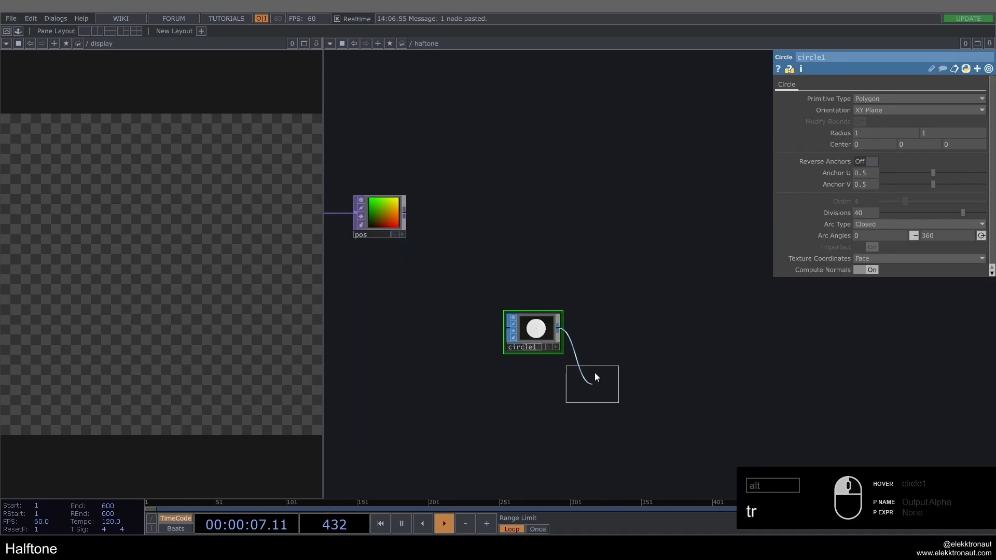
{"action": "left_click", "coordinate": [598, 334]}
{"action": "scroll", "coordinate": [596, 333], "scroll_direction": "up", "scroll_amount": 3}
{"action": "left_click_drag", "start_coordinate": [629, 331], "coordinate": [609, 330]}
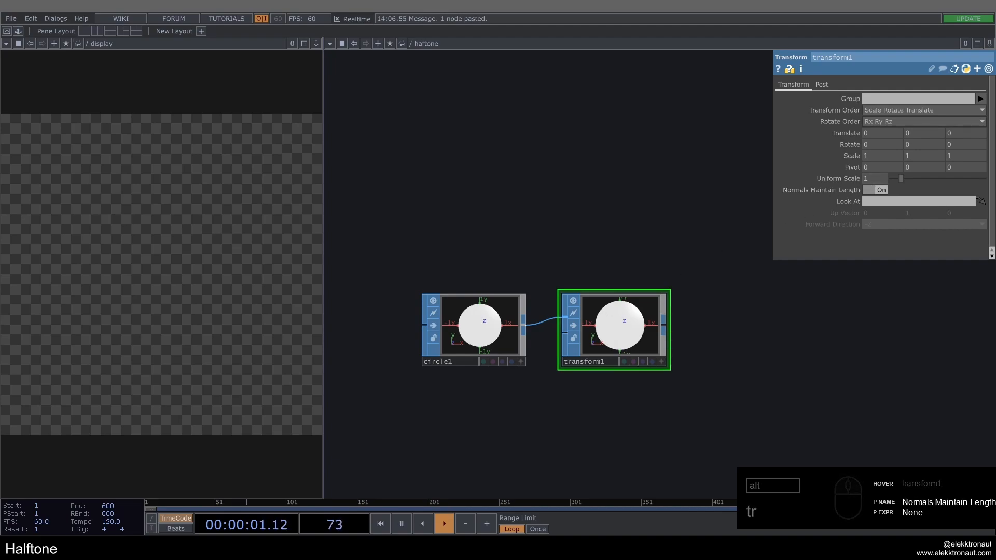
Set transform1's Uniform Scale to .002 and turn off the viewers of circle1 and transform1
{"action": "left_click_drag", "start_coordinate": [875, 179], "coordinate": [748, 116]}
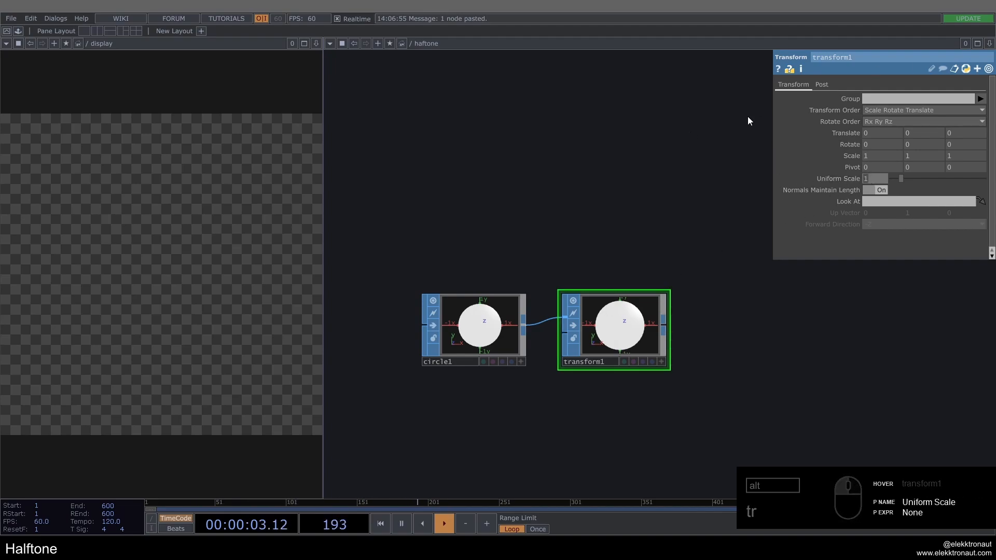
{"action": "type", "text": ".002"}
{"action": "key", "text": "Return"}
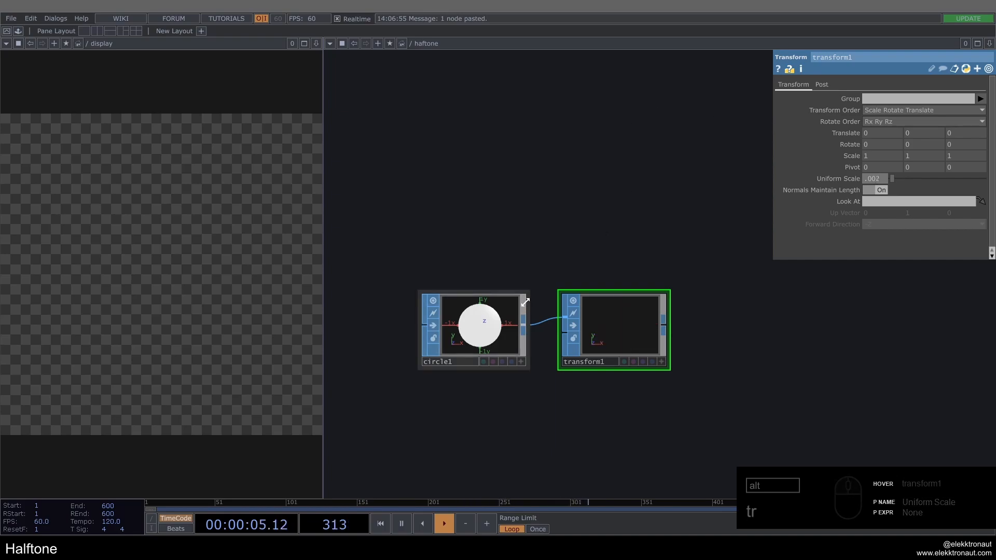
{"action": "left_click", "coordinate": [434, 301]}
{"action": "left_click", "coordinate": [573, 301]}
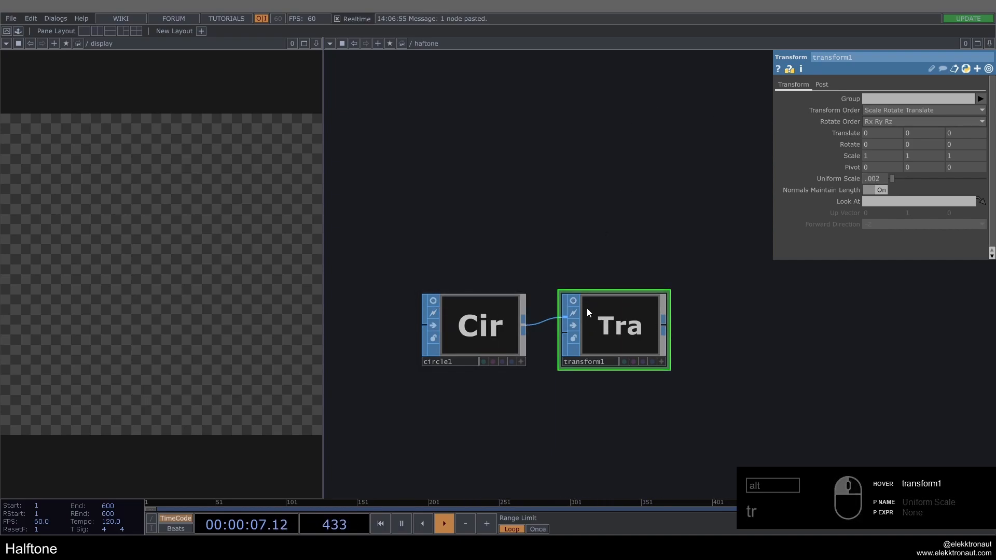
Colour the transform1 node rust orange
{"action": "key", "text": "c"}
{"action": "left_click", "coordinate": [335, 474]}
{"action": "key", "text": "c"}
Append a Geometry COMP to transform1
{"action": "scroll", "coordinate": [494, 301], "scroll_direction": "down", "scroll_amount": 4}
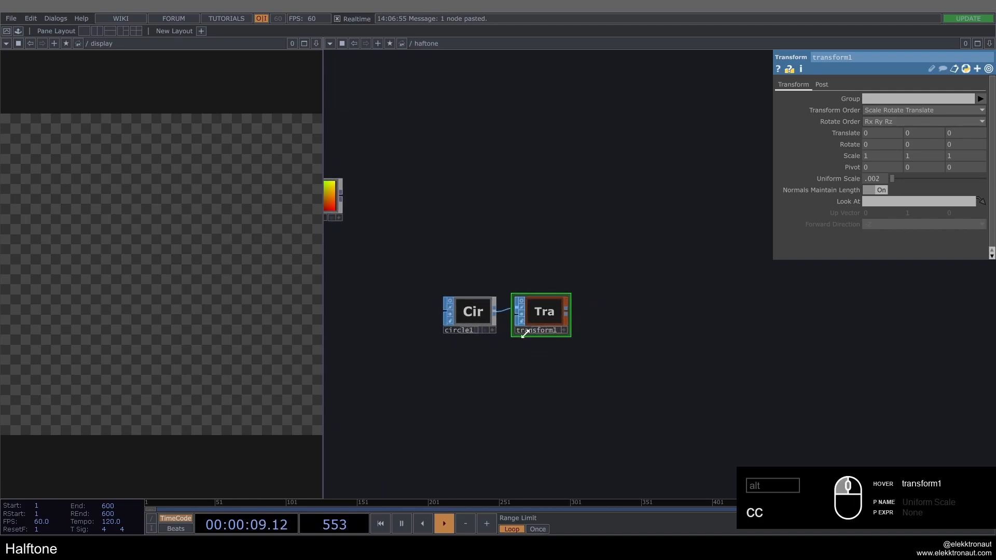
{"action": "right_click", "coordinate": [567, 311]}
{"action": "type", "text": "ge"}
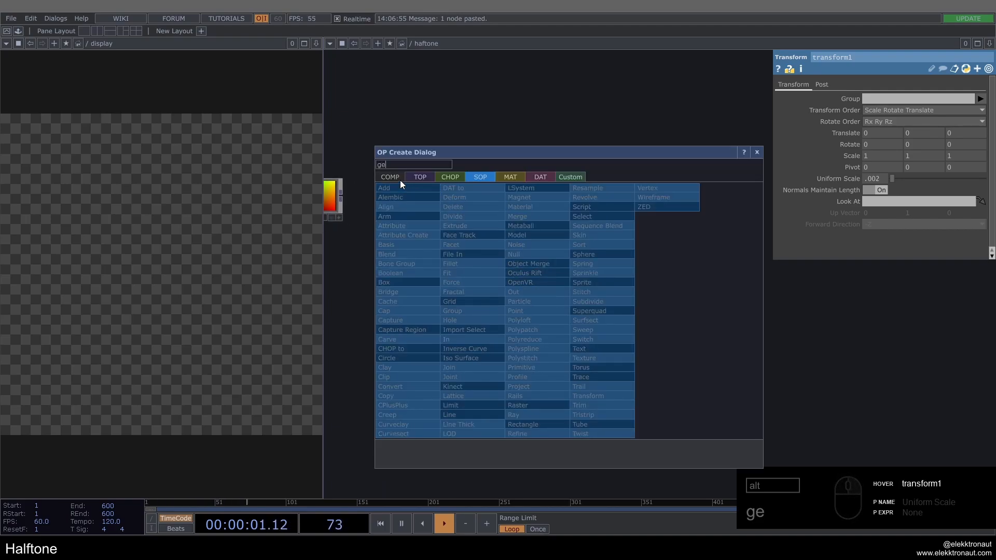
{"action": "left_click", "coordinate": [390, 177]}
{"action": "left_click", "coordinate": [408, 263]}
{"action": "left_click", "coordinate": [662, 319]}
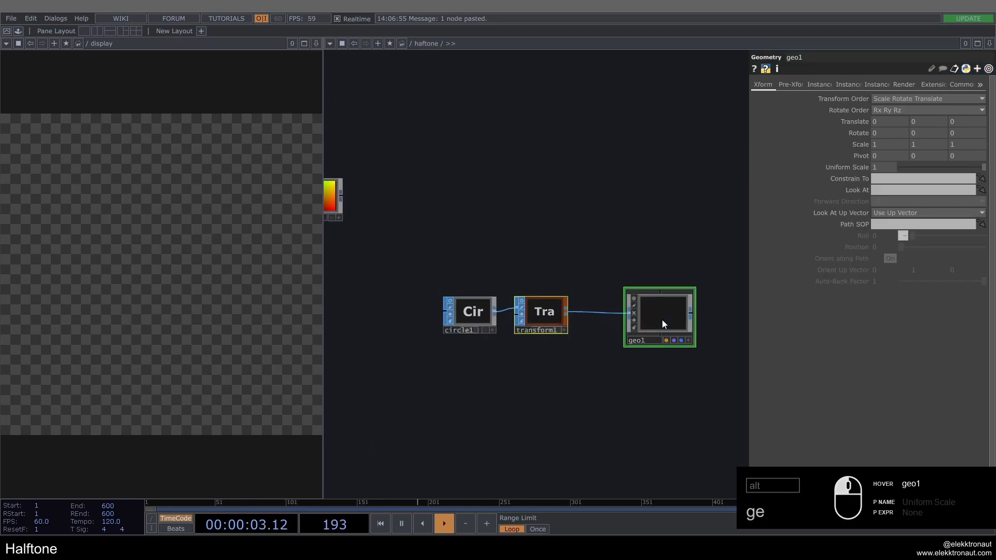
Enable Instancing on geo1 and turn off its node viewer
{"action": "scroll", "coordinate": [665, 319], "scroll_direction": "up", "scroll_amount": 3}
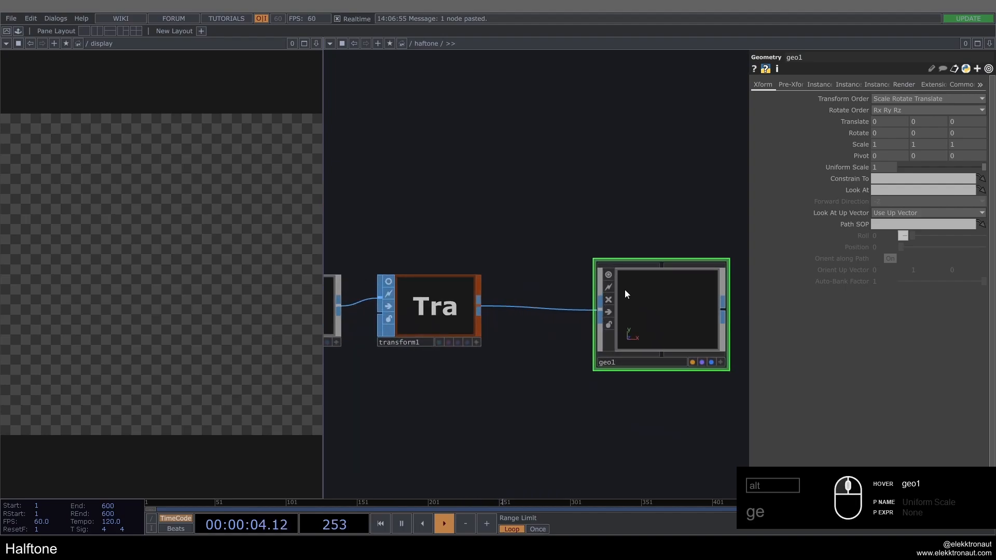
{"action": "left_click", "coordinate": [820, 85]}
{"action": "left_click", "coordinate": [885, 99]}
Add a Render TOP in the empty space above geo1
{"action": "scroll", "coordinate": [567, 235], "scroll_direction": "down", "scroll_amount": 5}
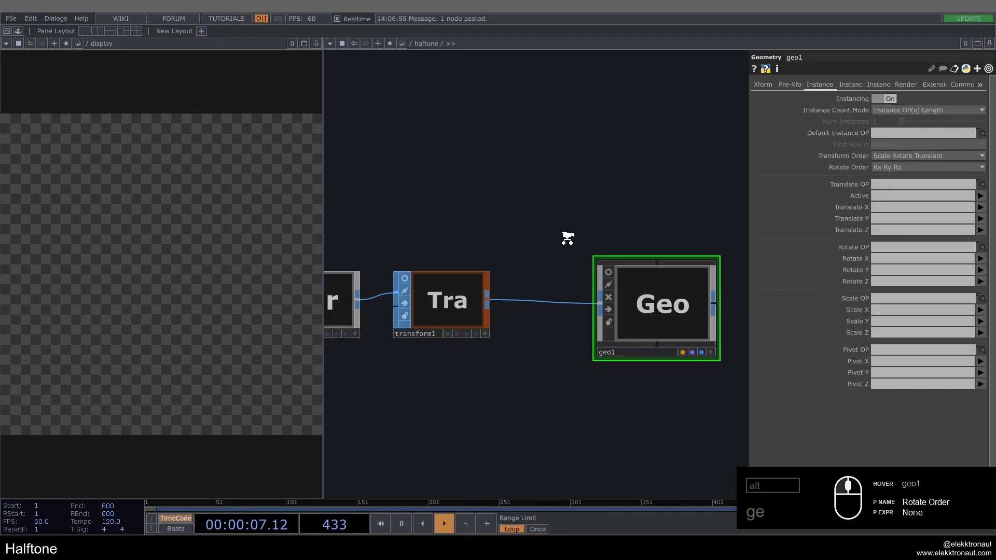
{"action": "key", "text": "Tab"}
{"action": "type", "text": "re"}
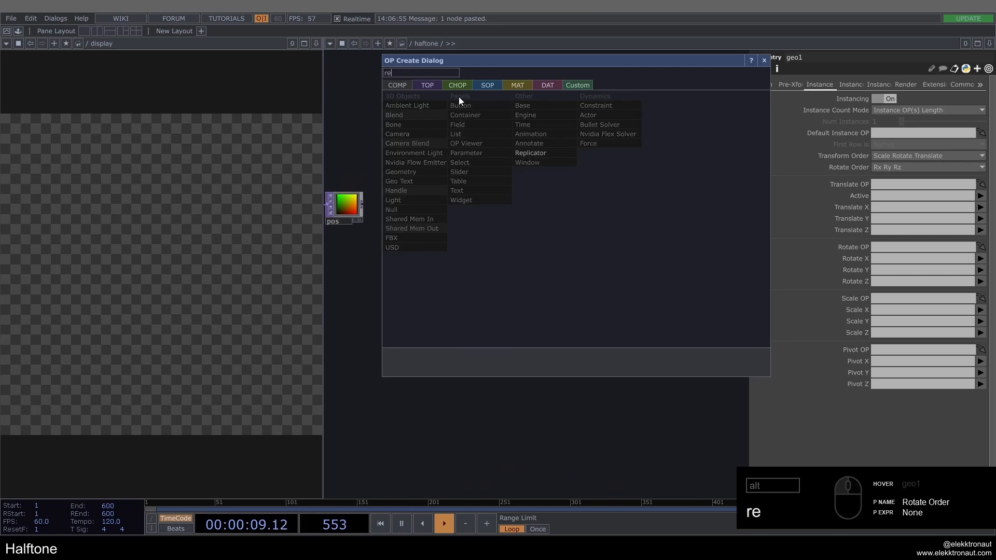
{"action": "left_click", "coordinate": [427, 85]}
{"action": "left_click", "coordinate": [601, 154]}
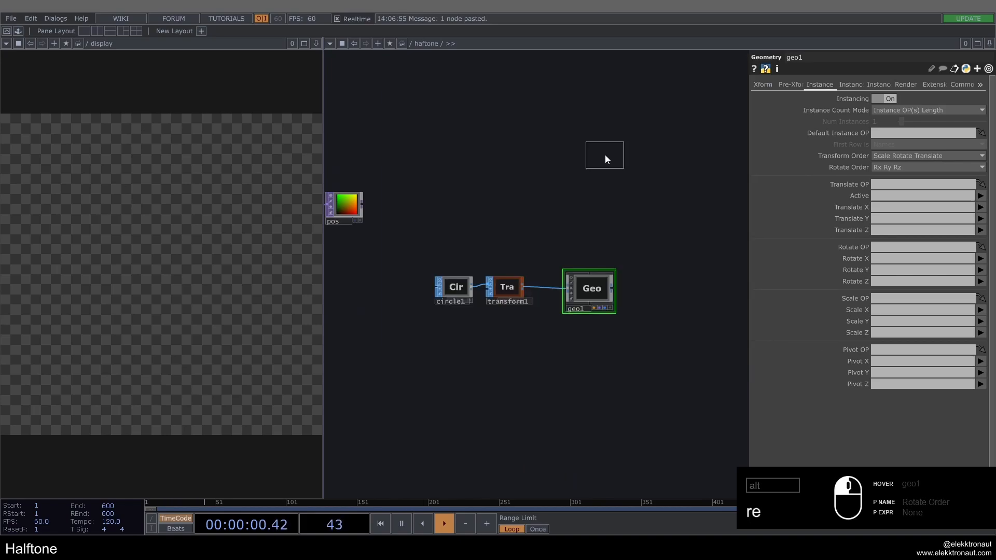
{"action": "left_click", "coordinate": [587, 216]}
Link render1's resolution to the input null by expression, with op('input').width for the width and the matching height reference
{"action": "scroll", "coordinate": [569, 236], "scroll_direction": "up", "scroll_amount": 2}
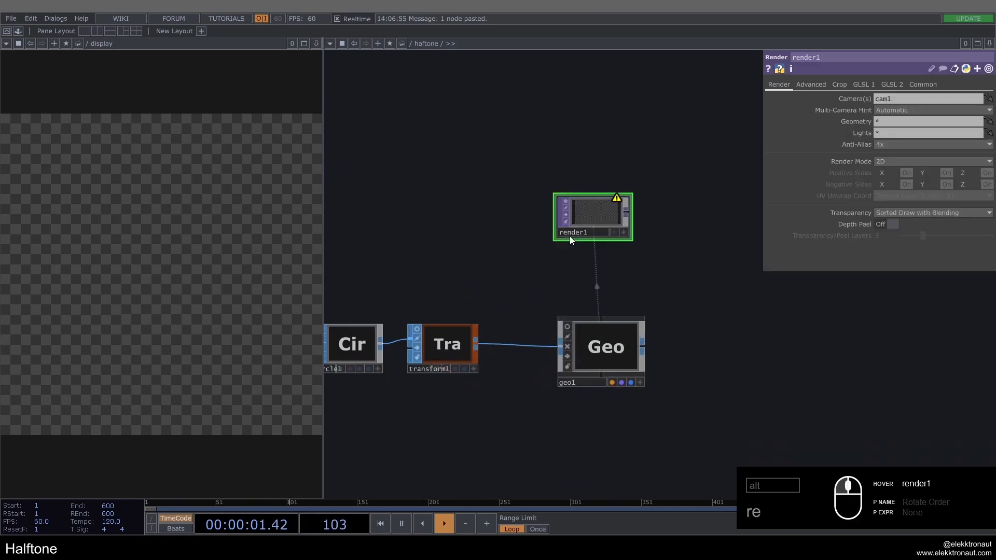
{"action": "left_click", "coordinate": [927, 82]}
{"action": "scroll", "coordinate": [559, 283], "scroll_direction": "down", "scroll_amount": 4}
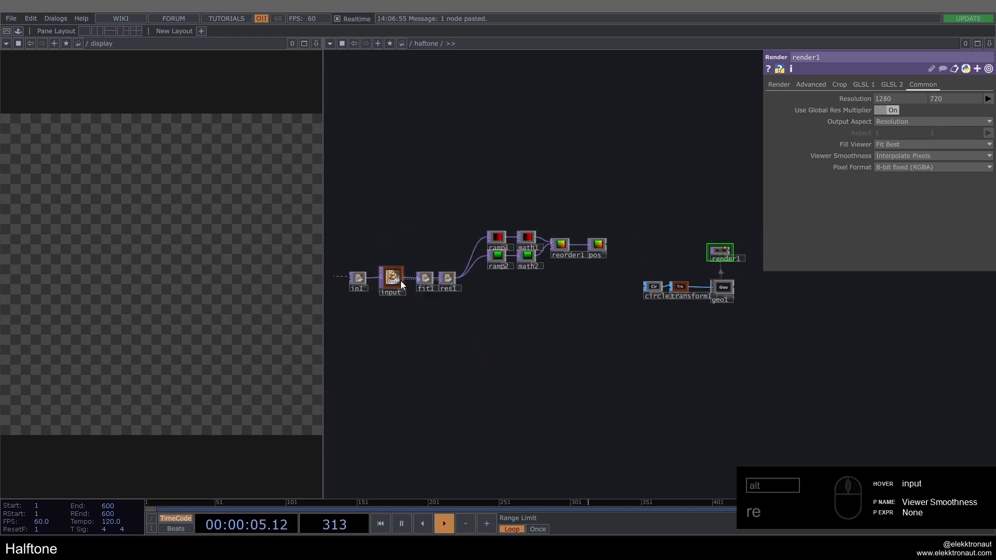
{"action": "left_click_drag", "start_coordinate": [400, 281], "coordinate": [841, 98]}
{"action": "scroll", "coordinate": [871, 117], "scroll_direction": "up", "scroll_amount": 3}
{"action": "left_click", "coordinate": [898, 111]}
{"action": "type", "text": ".width"}
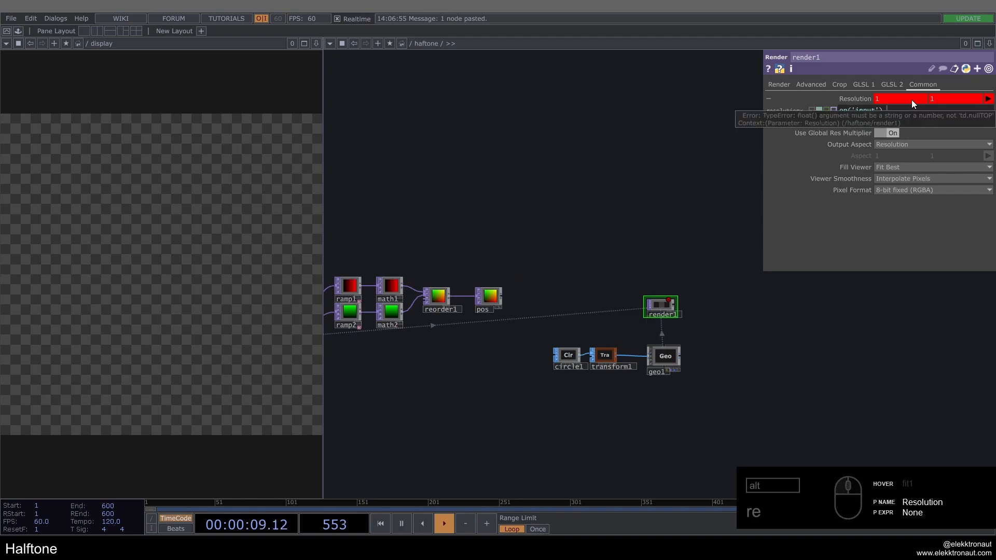
{"action": "key", "text": "Return"}
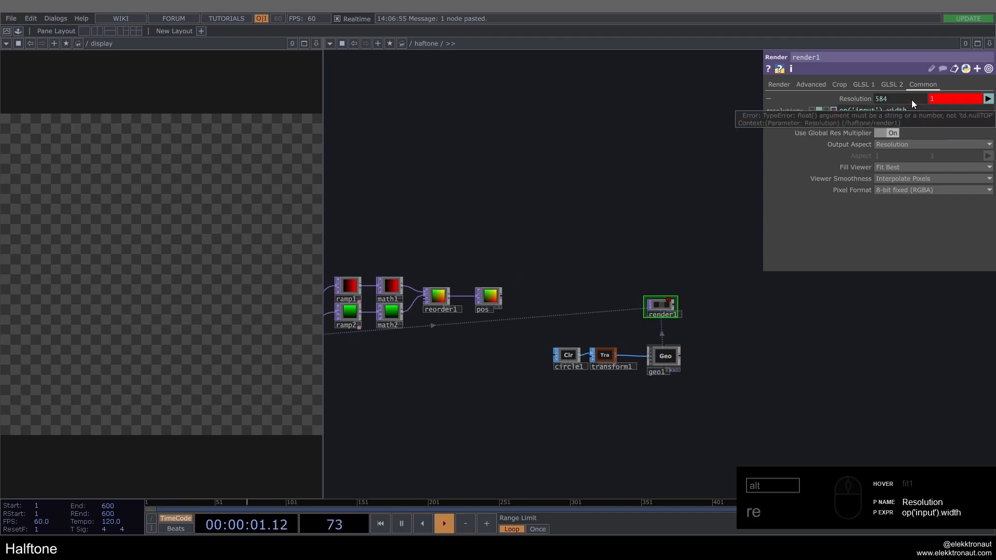
{"action": "left_click", "coordinate": [851, 98]}
Add a Camera COMP above render1
{"action": "left_click_drag", "start_coordinate": [647, 375], "coordinate": [496, 385]}
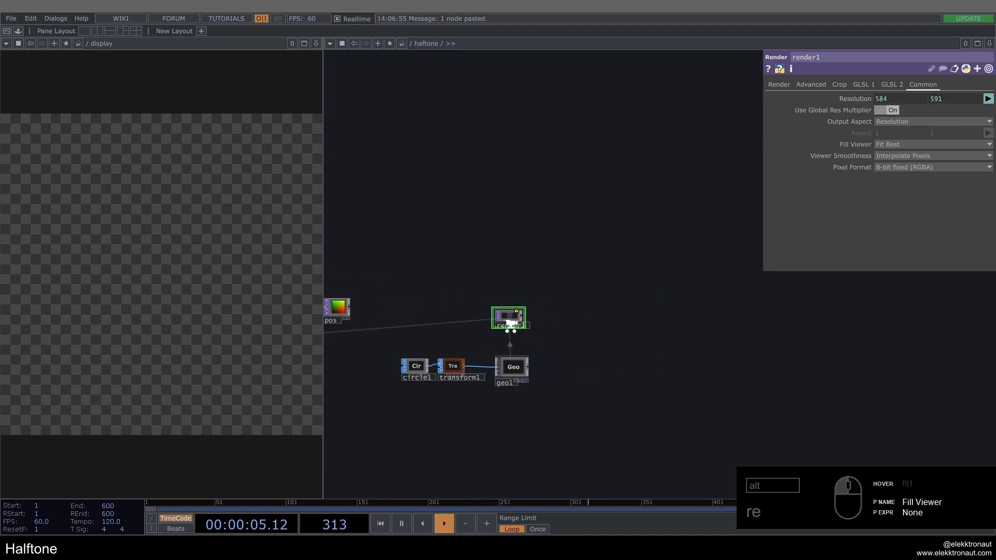
{"action": "scroll", "coordinate": [511, 325], "scroll_direction": "up", "scroll_amount": 3}
{"action": "key", "text": "Tab"}
{"action": "type", "text": "ca"}
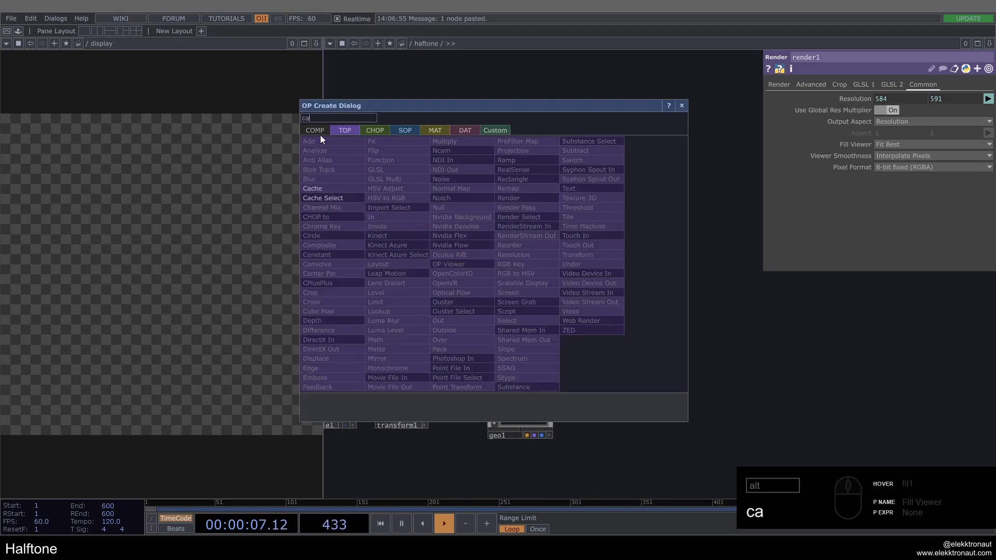
{"action": "left_click", "coordinate": [319, 133]}
{"action": "left_click", "coordinate": [334, 183]}
{"action": "left_click", "coordinate": [512, 225]}
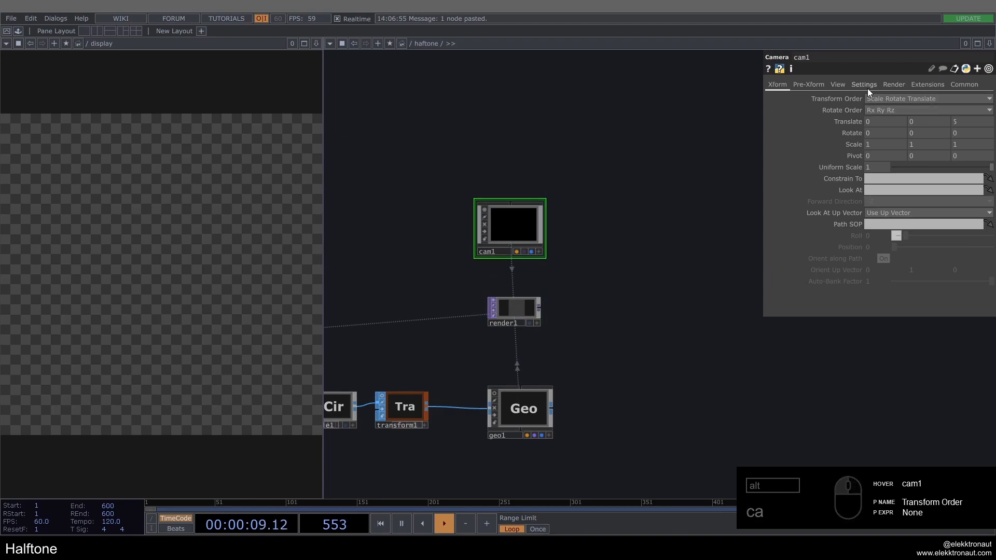
Set cam1's projection to Orthographic
{"action": "left_click", "coordinate": [840, 84]}
{"action": "left_click", "coordinate": [884, 98]}
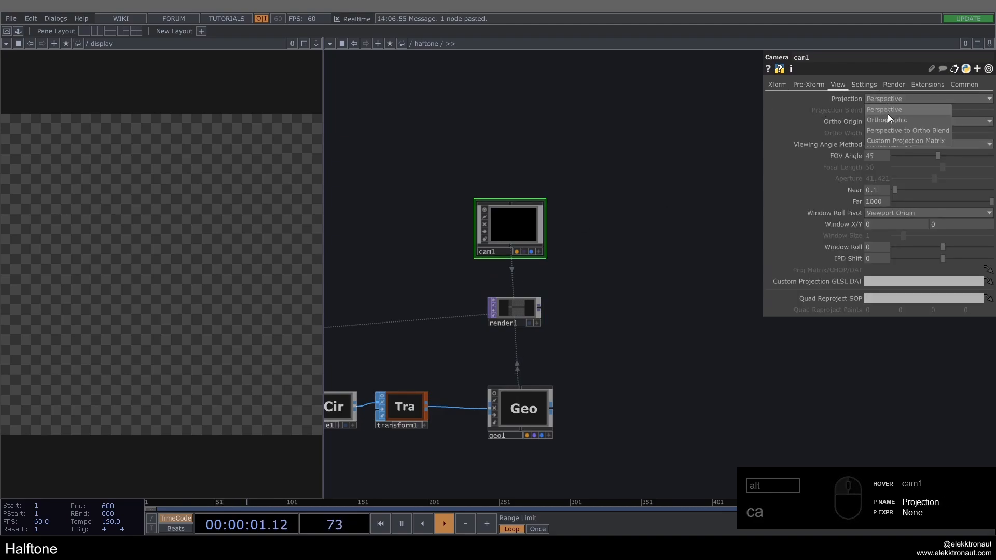
{"action": "left_click", "coordinate": [888, 119]}
Append an HSV Adjust TOP to render1
{"action": "scroll", "coordinate": [502, 322], "scroll_direction": "up", "scroll_amount": 3}
{"action": "left_click", "coordinate": [503, 325]}
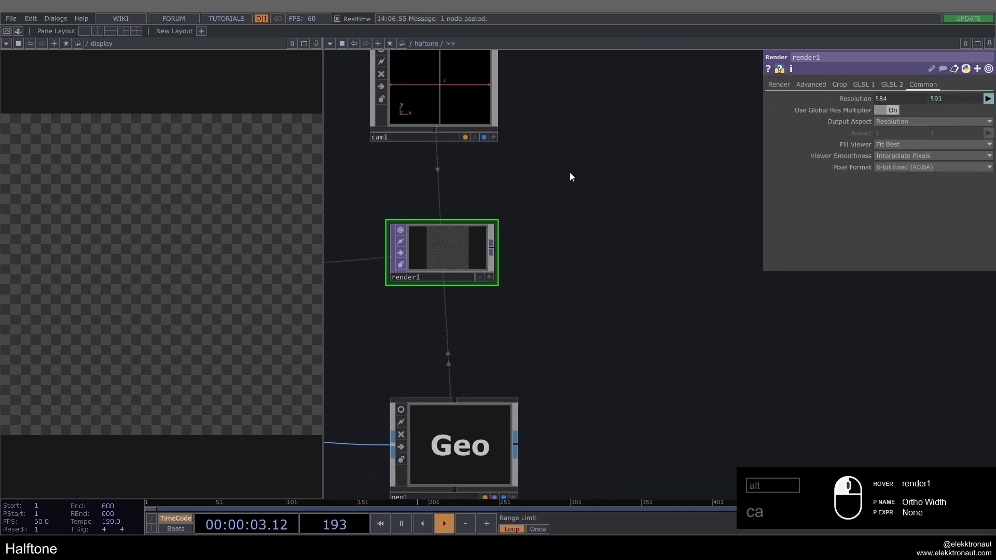
{"action": "right_click", "coordinate": [475, 235]}
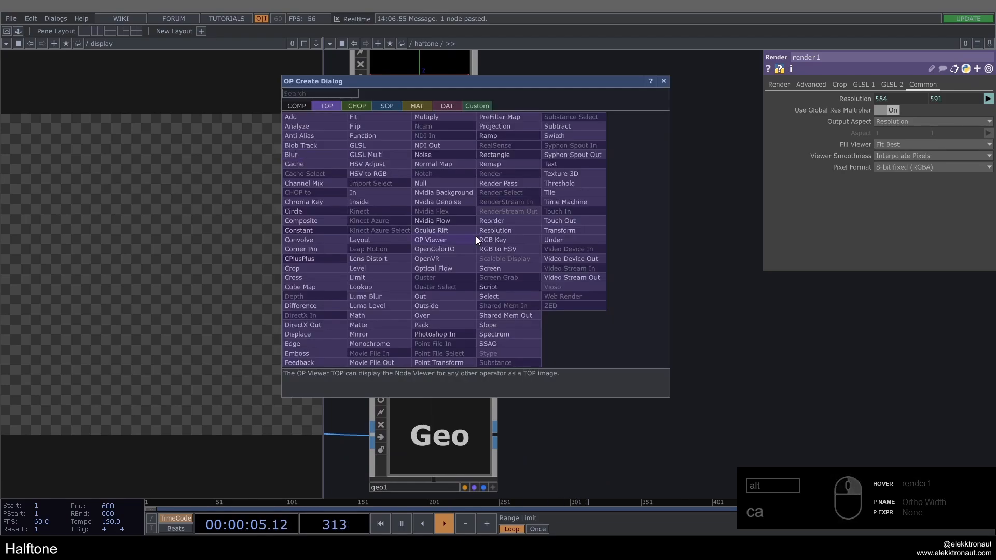
{"action": "type", "text": "hs"}
{"action": "left_click", "coordinate": [393, 161]}
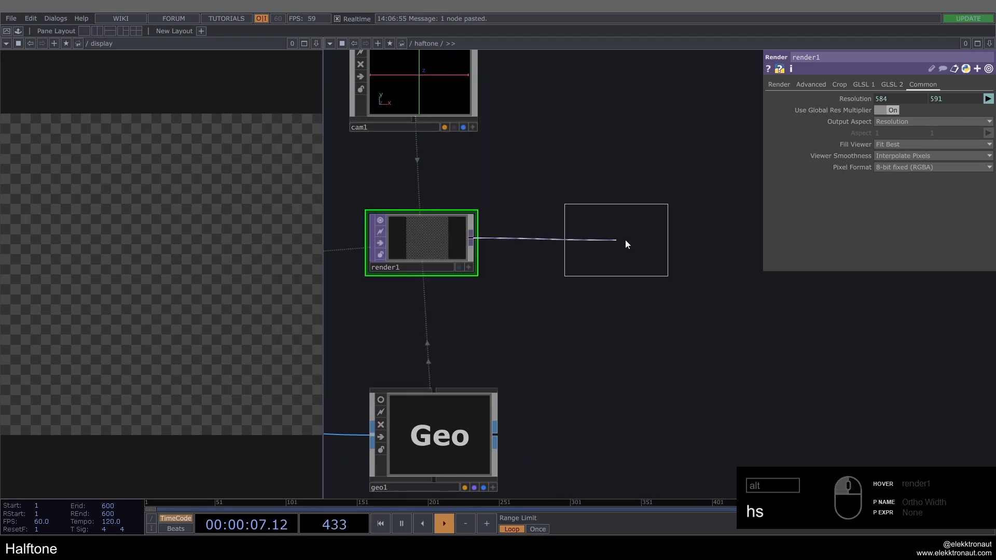
{"action": "left_click", "coordinate": [625, 239]}
Append a Transform TOP to hsvadj1, with a background colour alpha of 1 and Comp Over Background Color on
{"action": "right_click", "coordinate": [559, 229]}
{"action": "type", "text": "t"}
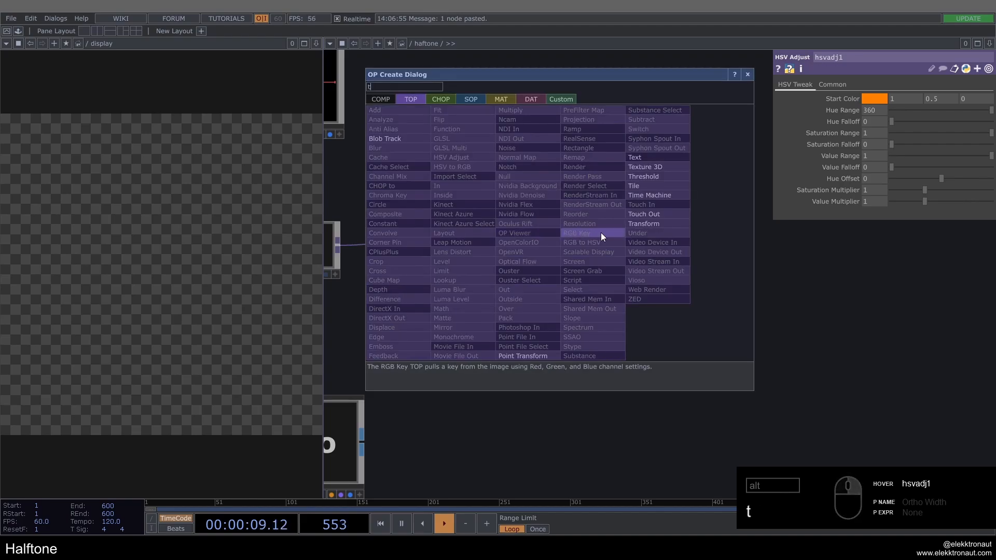
{"action": "type", "text": "r"}
{"action": "left_click", "coordinate": [662, 228]}
{"action": "left_click", "coordinate": [684, 237]}
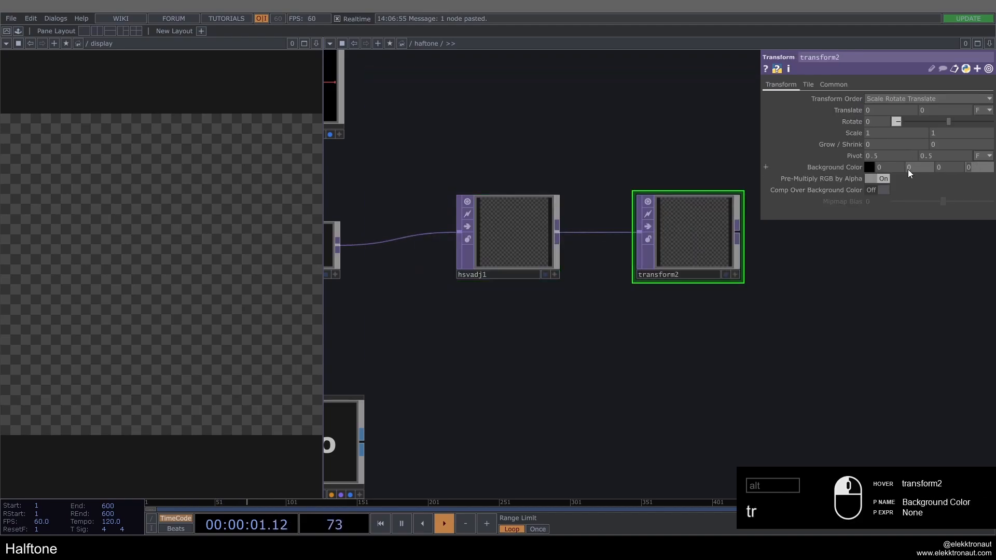
{"action": "type", "text": "1"}
{"action": "left_click", "coordinate": [884, 190]}
Append an Out TOP to transform2 and turn off its background display
{"action": "left_click_drag", "start_coordinate": [804, 314], "coordinate": [549, 263]}
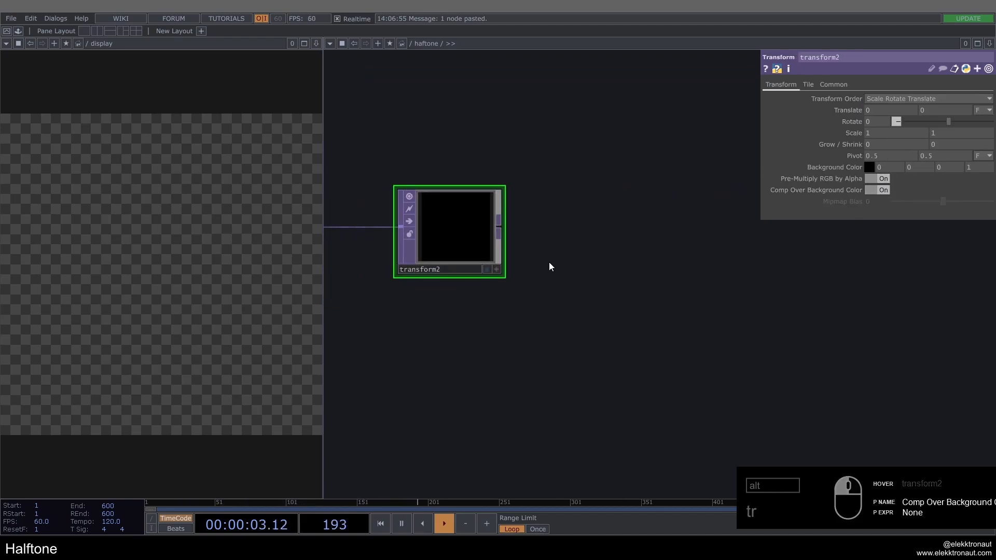
{"action": "right_click", "coordinate": [500, 227]}
{"action": "type", "text": "ou"}
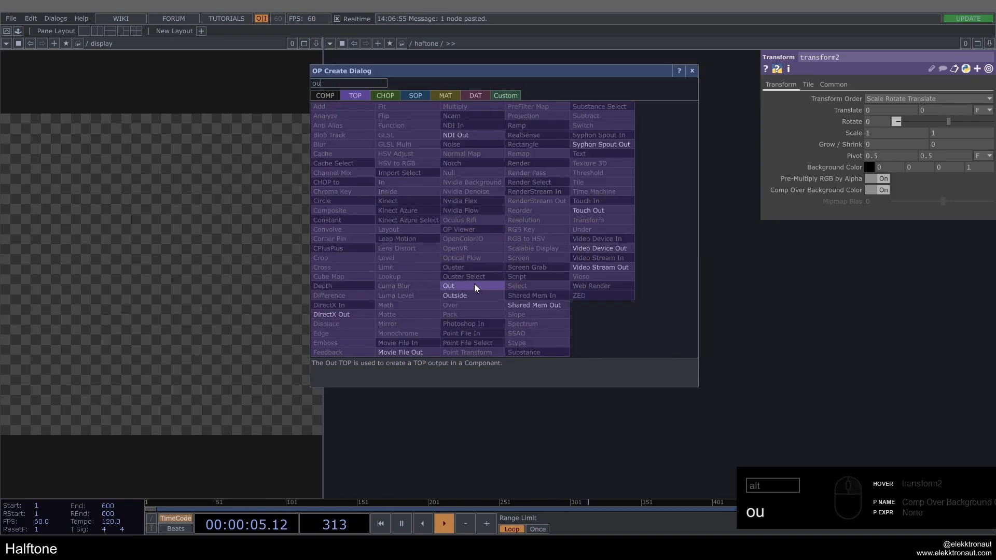
{"action": "left_click", "coordinate": [474, 286]}
{"action": "left_click", "coordinate": [724, 254]}
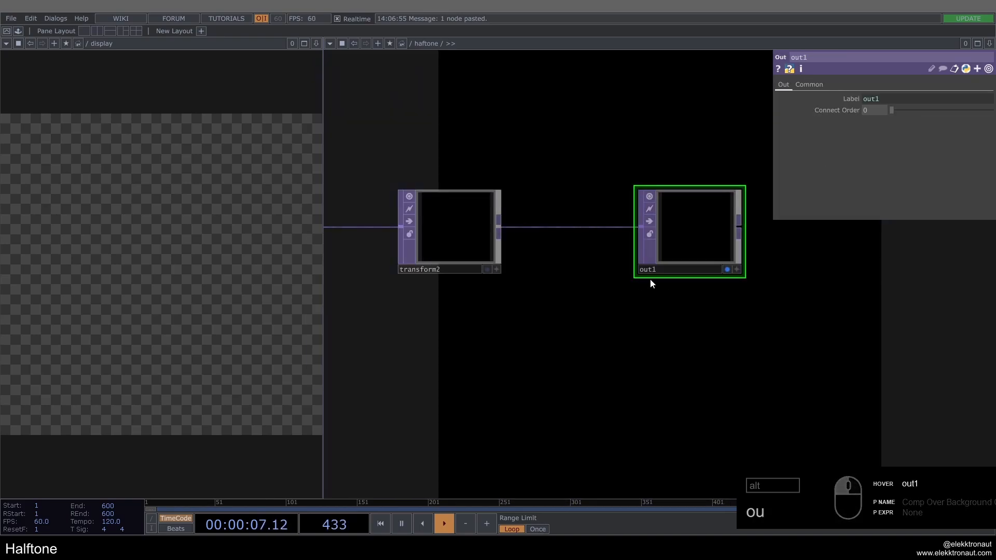
{"action": "left_click", "coordinate": [727, 270]}
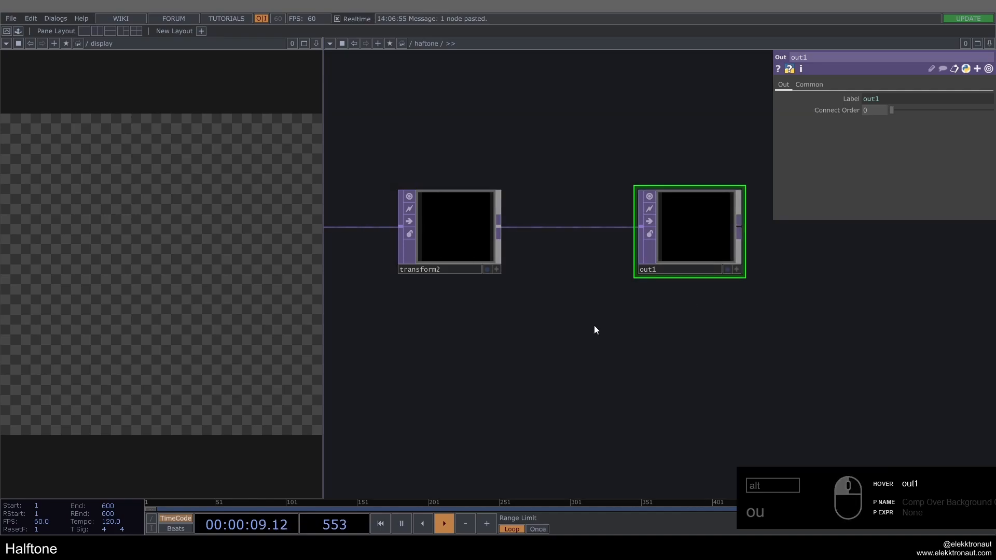
Return to the root network and connect the haftone component's output to the display component
{"action": "key", "text": "u"}
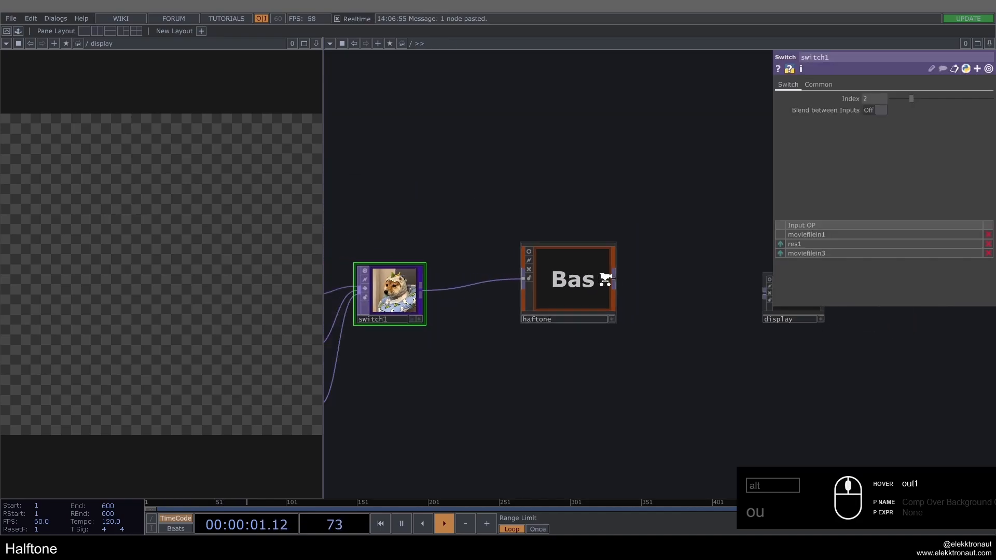
{"action": "left_click_drag", "start_coordinate": [607, 280], "coordinate": [711, 295]}
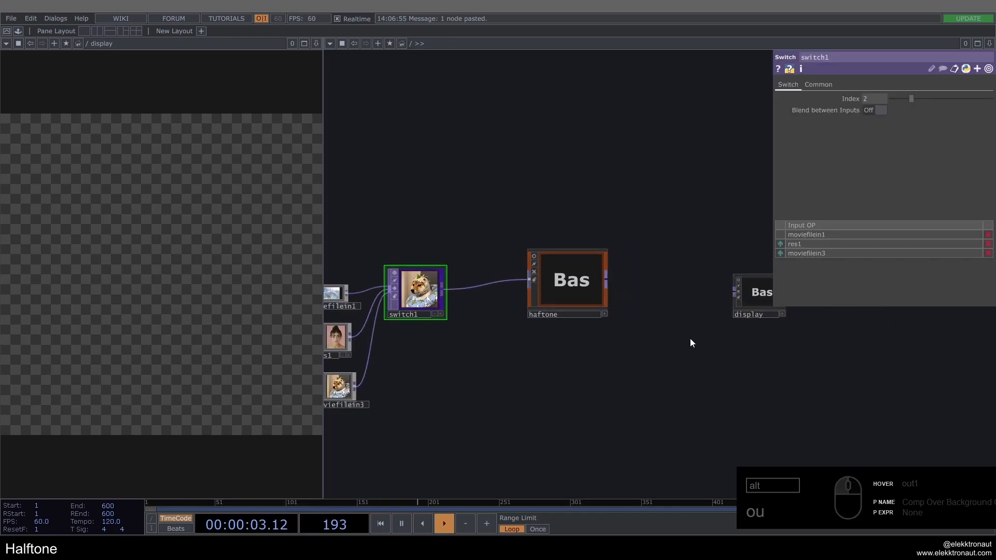
{"action": "left_click_drag", "start_coordinate": [603, 281], "coordinate": [725, 306]}
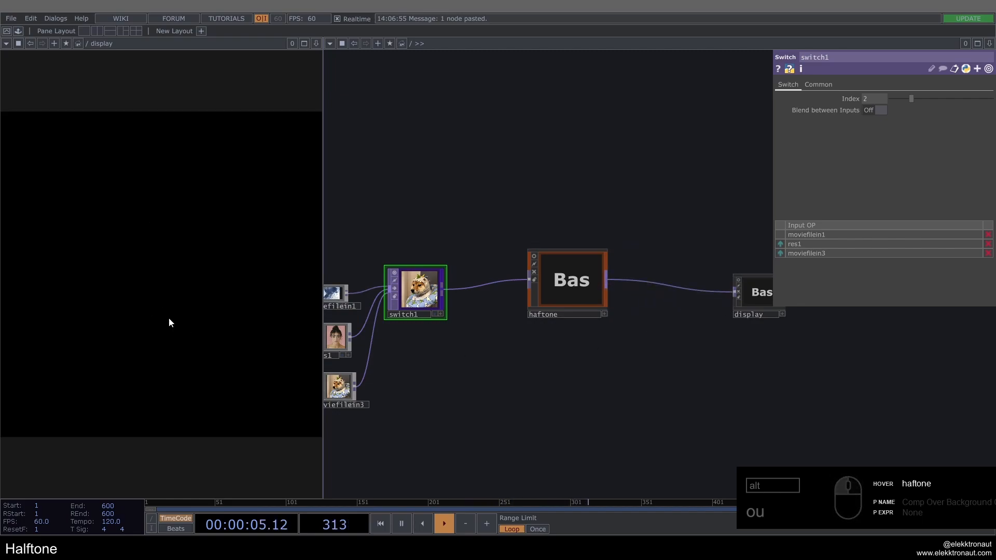
Inside the haftone component, add a Constant MAT beside geo1 and rename it c_r
{"action": "double_click", "coordinate": [592, 293]}
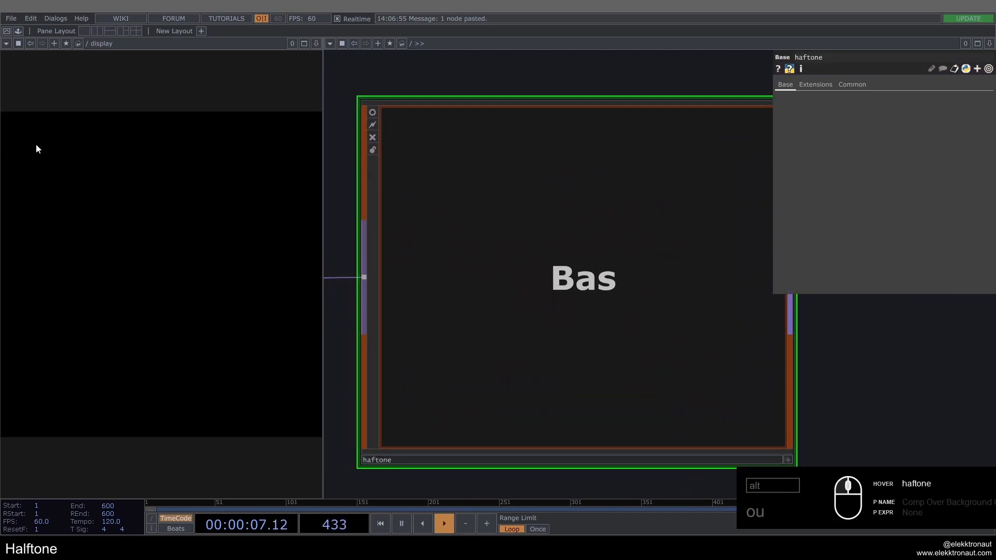
{"action": "scroll", "coordinate": [676, 431], "scroll_direction": "up", "scroll_amount": 4}
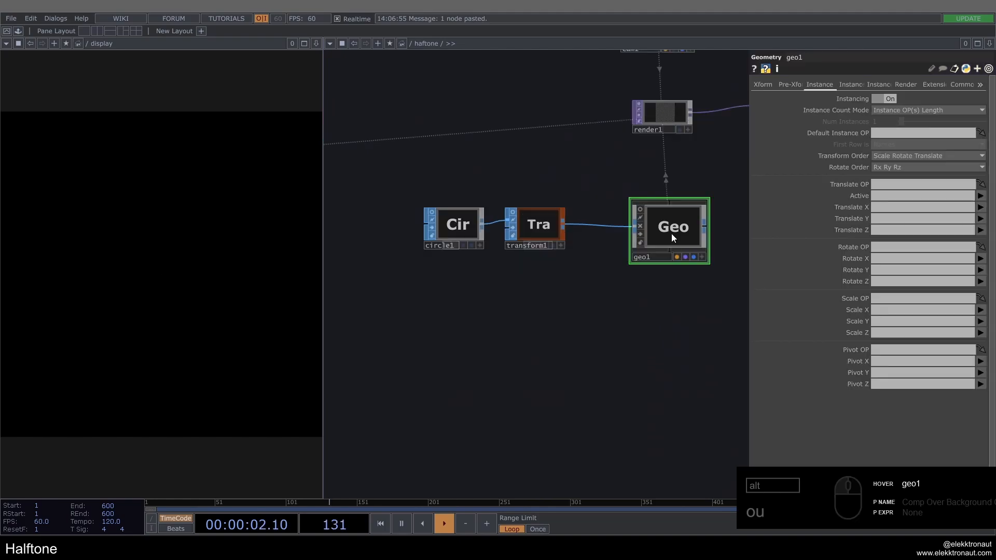
{"action": "scroll", "coordinate": [660, 237], "scroll_direction": "down", "scroll_amount": 3}
{"action": "scroll", "coordinate": [662, 244], "scroll_direction": "up", "scroll_amount": 4}
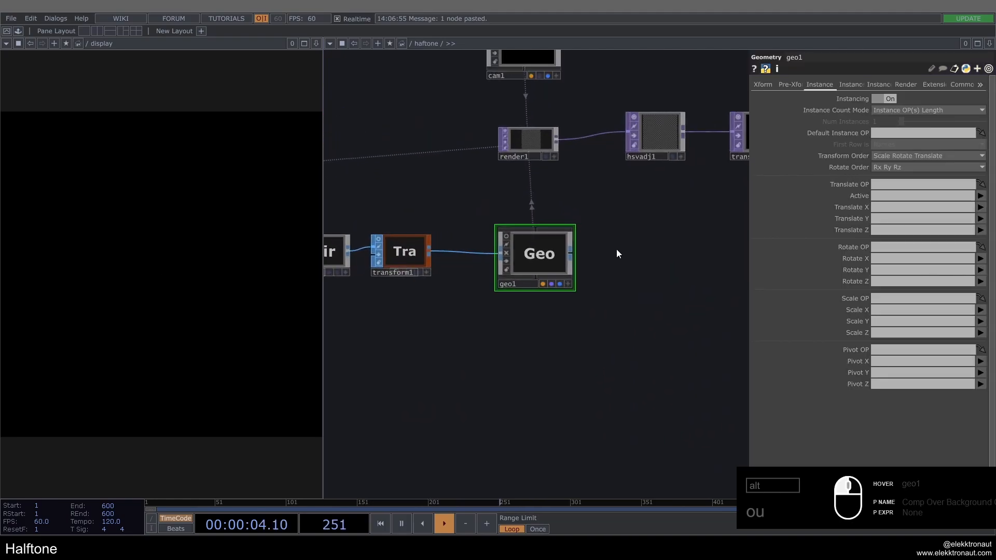
{"action": "key", "text": "Tab"}
{"action": "left_click", "coordinate": [557, 118]}
{"action": "left_click", "coordinate": [450, 132]}
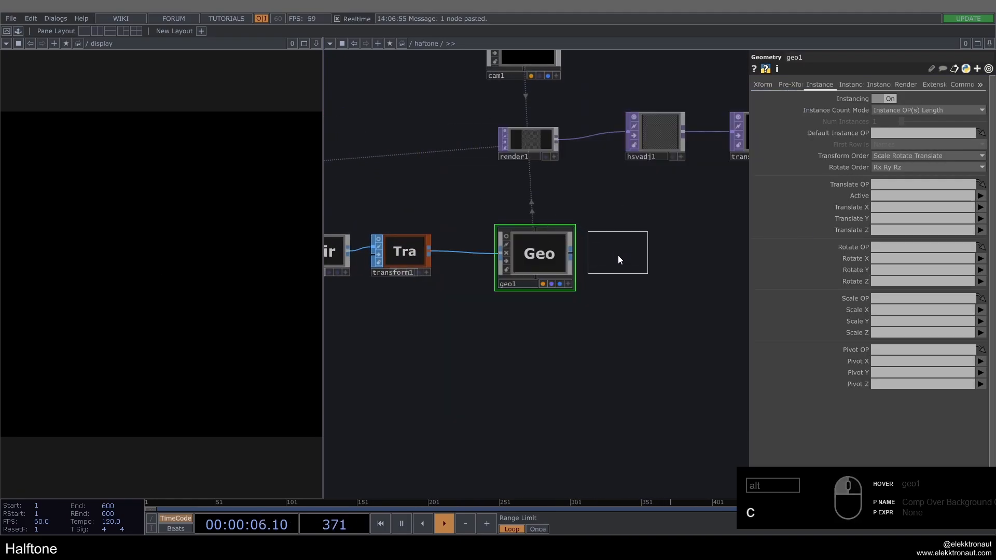
{"action": "left_click", "coordinate": [617, 255]}
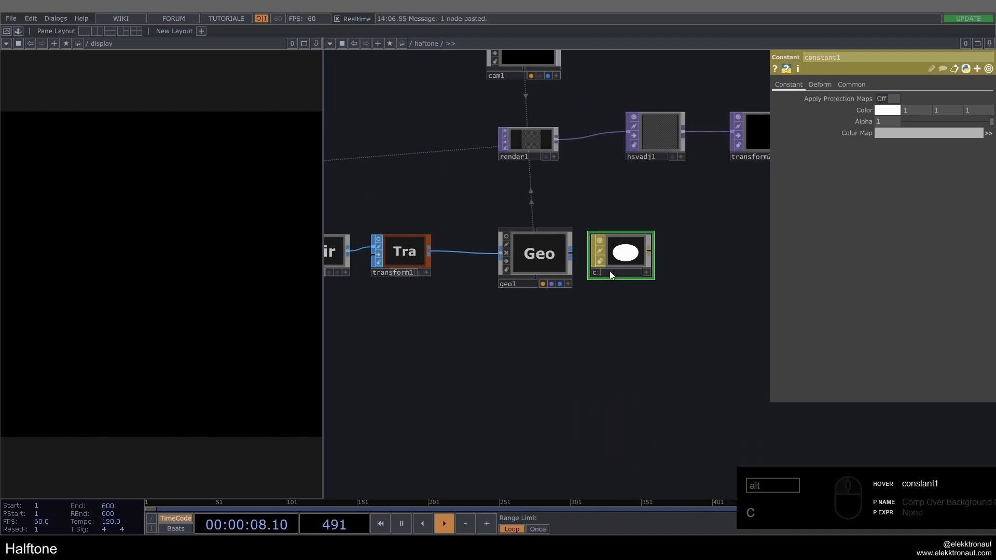
{"action": "type", "text": "r"}
{"action": "key", "text": "Return"}
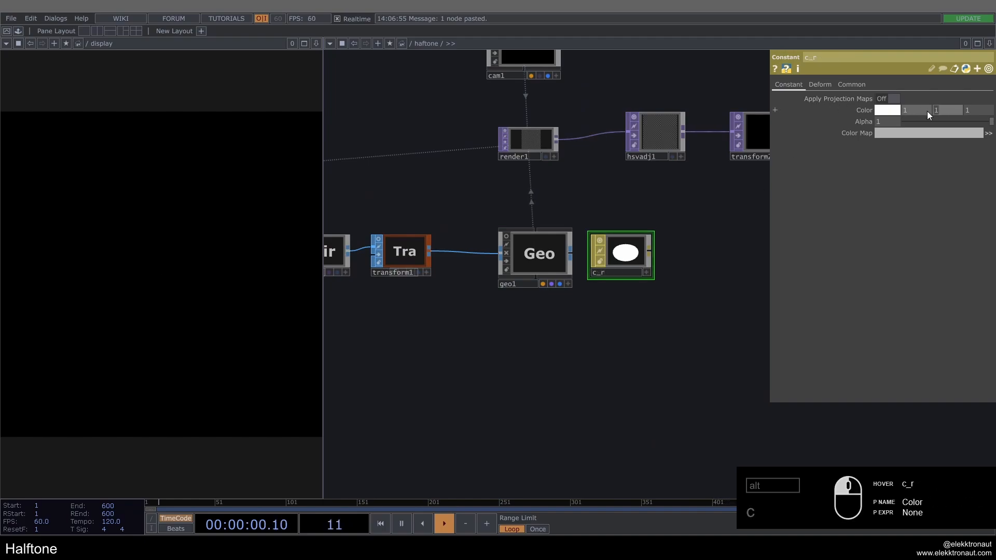
Make c_r pure red by setting its colour to 1, 0, 0
{"action": "type", "text": "0"}
{"action": "key", "text": "Tab"}
{"action": "type", "text": "0"}
{"action": "key", "text": "Return"}
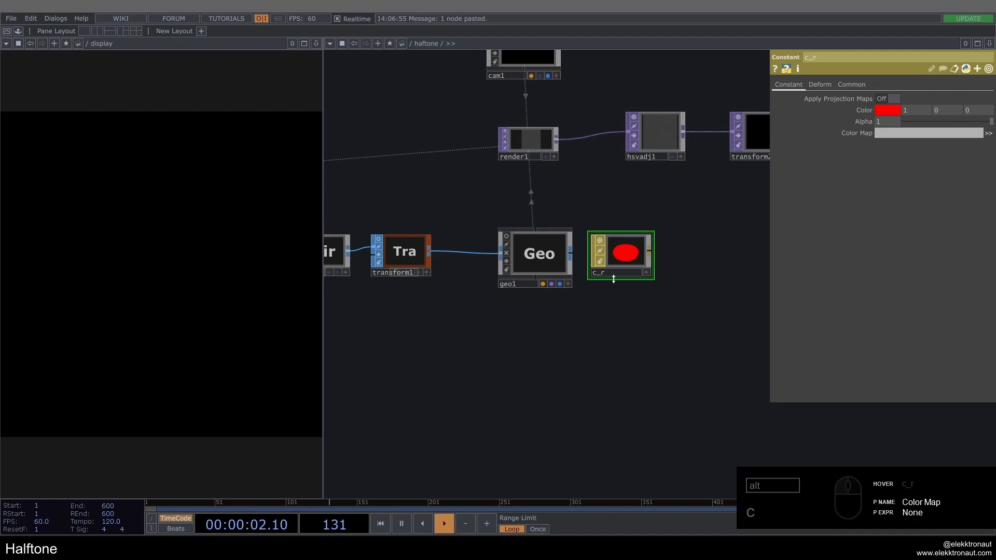
Assign c_r as geo1's material and duplicate the geometry and material pair twice
{"action": "left_click_drag", "start_coordinate": [606, 260], "coordinate": [551, 262]}
{"action": "left_click", "coordinate": [556, 251]}
{"action": "right_click_drag", "start_coordinate": [637, 321], "coordinate": [554, 259]}
{"action": "key", "text": "ctrl+c"}
{"action": "key", "text": "ctrl+v"}
{"action": "key", "text": "ctrl+v"}
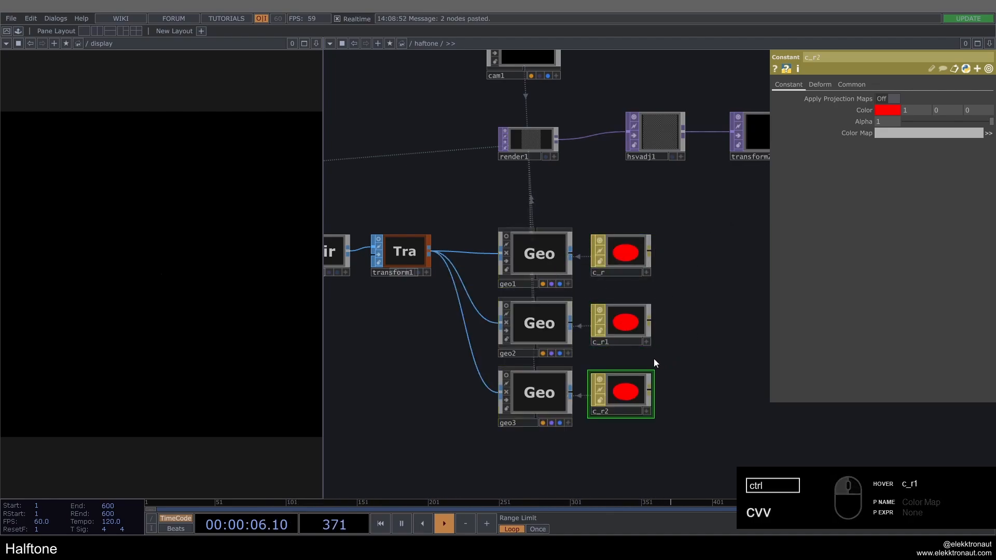
Rename the two copied materials c_g and c_b, updating the material references in their geometries
{"action": "left_click", "coordinate": [610, 343]}
{"action": "left_click_drag", "start_coordinate": [601, 340], "coordinate": [615, 359]}
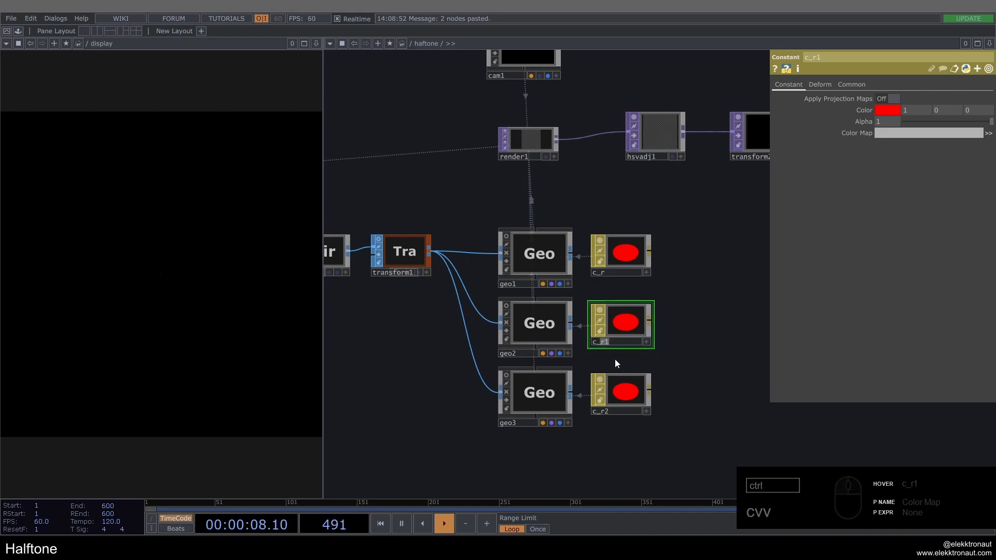
{"action": "type", "text": "g"}
{"action": "left_click", "coordinate": [671, 319]}
{"action": "left_click", "coordinate": [642, 333]}
{"action": "left_click", "coordinate": [618, 410]}
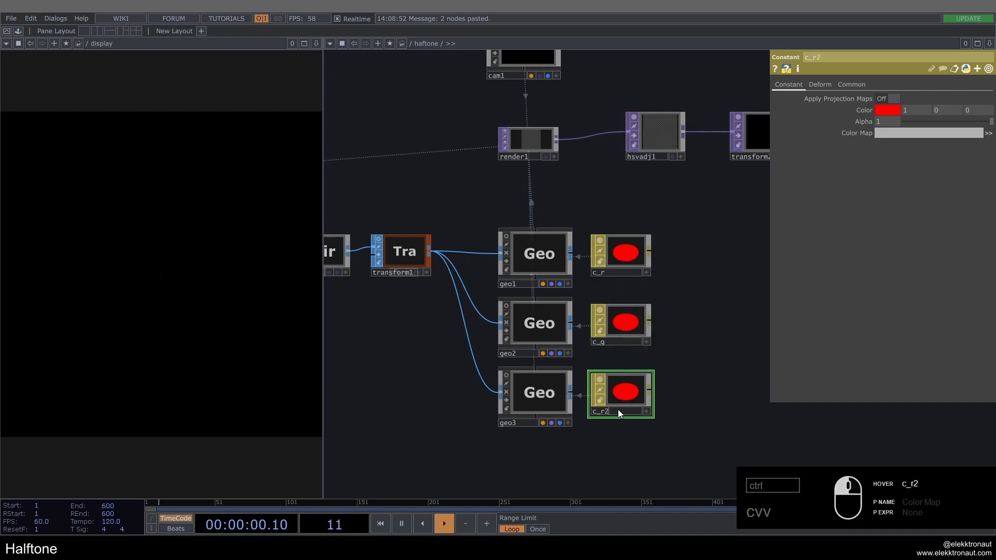
{"action": "left_click_drag", "start_coordinate": [604, 410], "coordinate": [600, 410]}
{"action": "key", "text": "Return"}
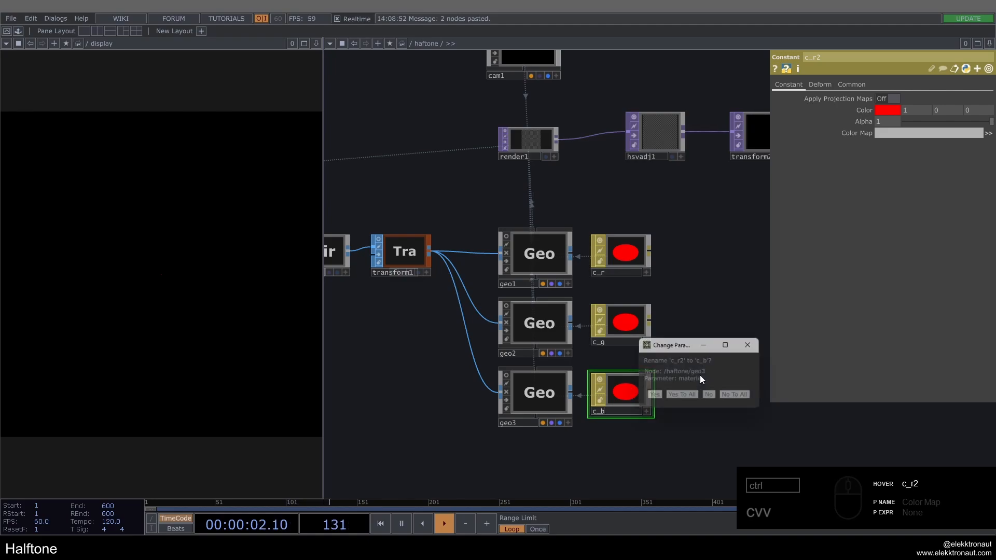
{"action": "left_click", "coordinate": [681, 400]}
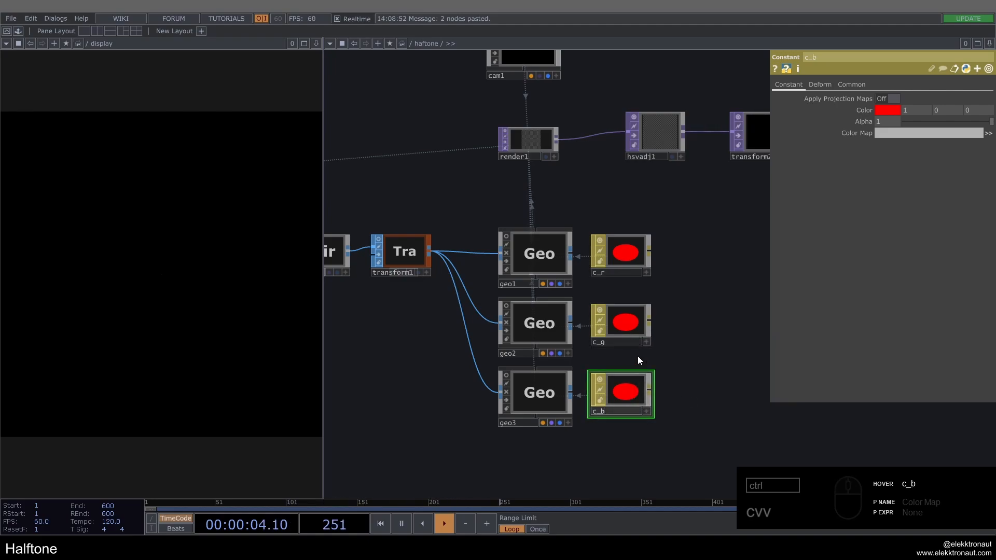
Set c_g's colour to green (0, 1, 0) and c_b's colour to blue (0, 0, 1)
{"action": "left_click", "coordinate": [636, 334]}
{"action": "type", "text": "0"}
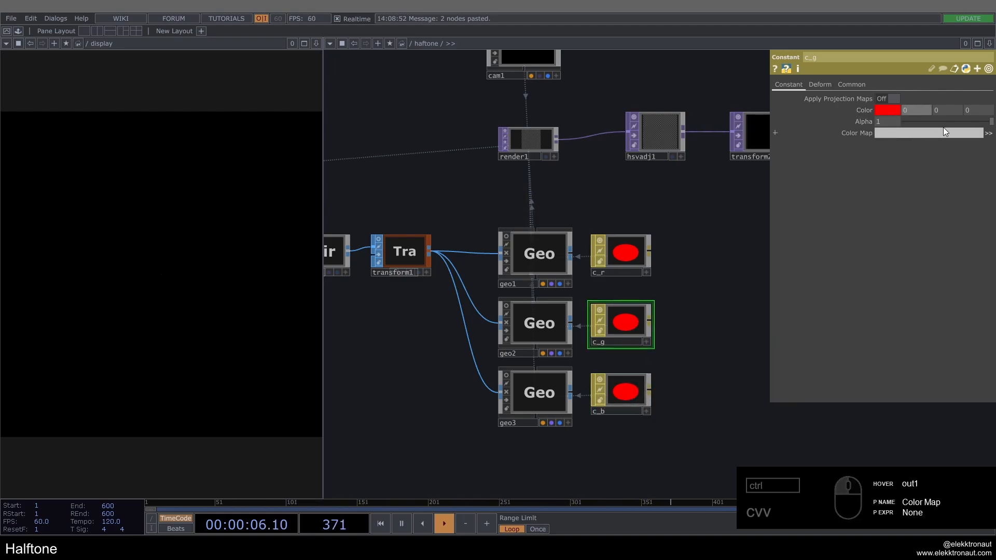
{"action": "left_click", "coordinate": [945, 110]}
{"action": "type", "text": "1"}
{"action": "key", "text": "Return"}
{"action": "left_click", "coordinate": [634, 410]}
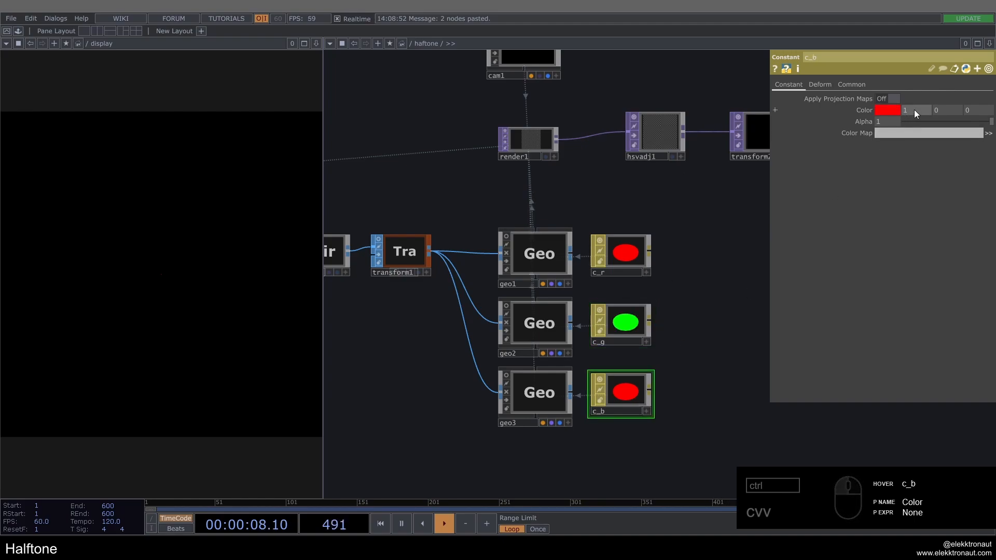
{"action": "type", "text": "1"}
{"action": "key", "text": "Return"}
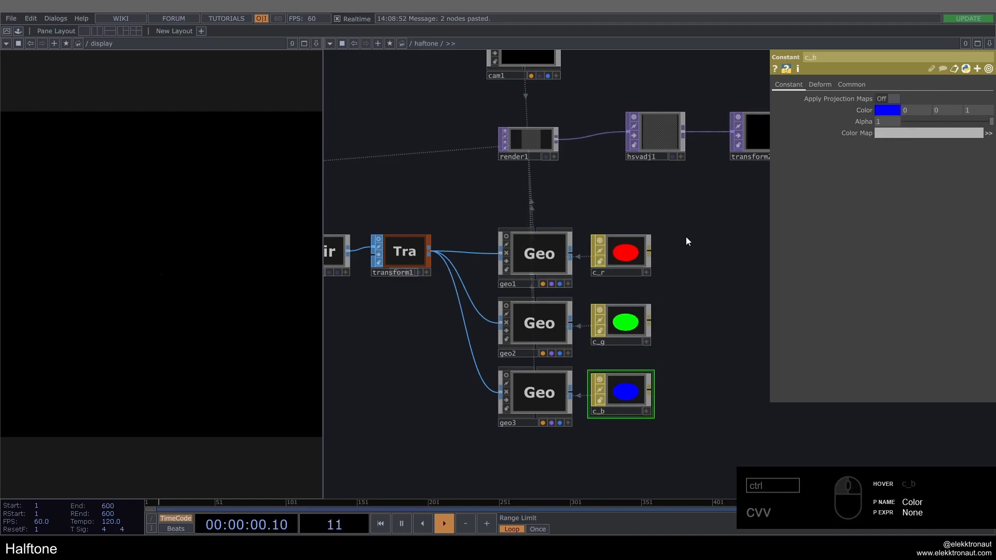
Select geo1, geo2 and geo3 together and assign pos as their instancing Translate OP
{"action": "scroll", "coordinate": [579, 206], "scroll_direction": "up", "scroll_amount": 10}
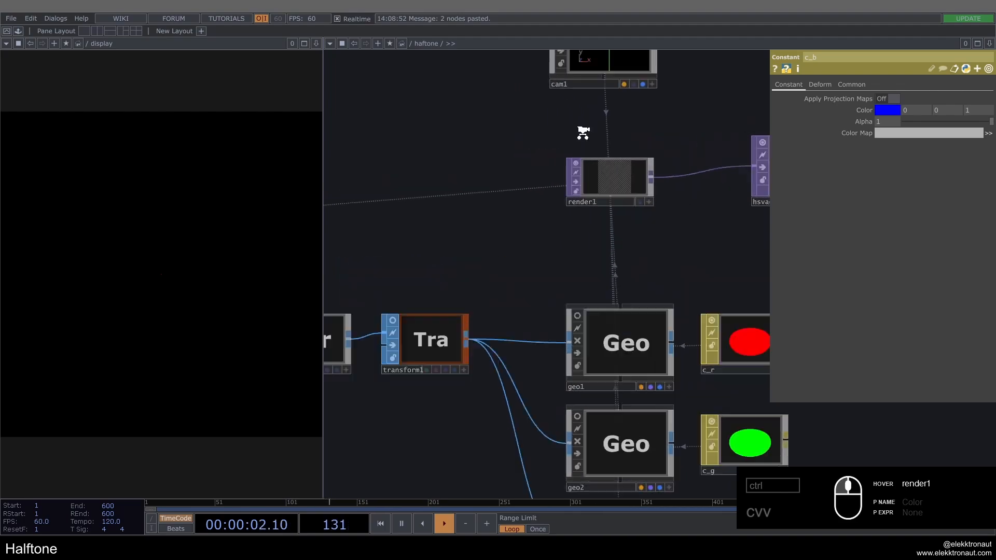
{"action": "scroll", "coordinate": [671, 261], "scroll_direction": "up", "scroll_amount": 1}
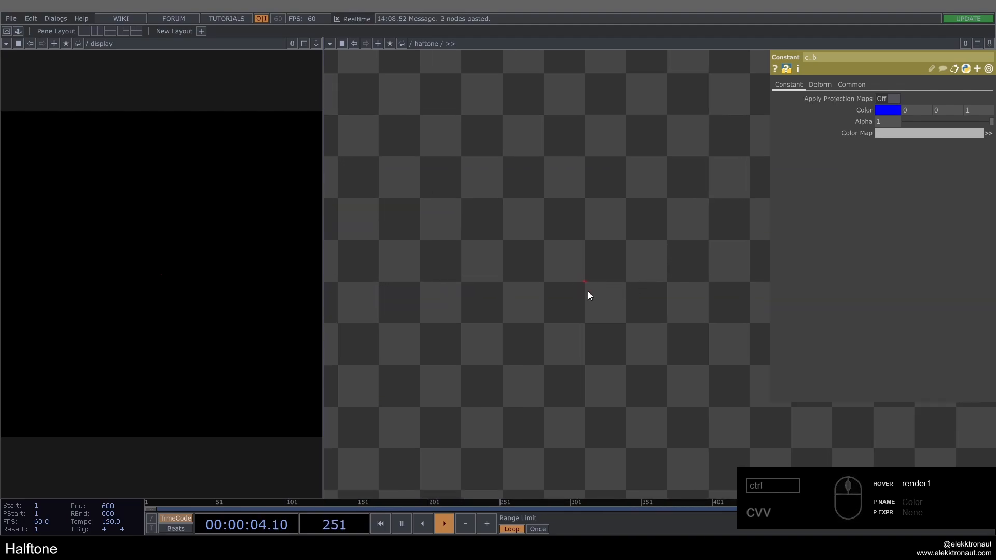
{"action": "scroll", "coordinate": [587, 291], "scroll_direction": "down", "scroll_amount": 11}
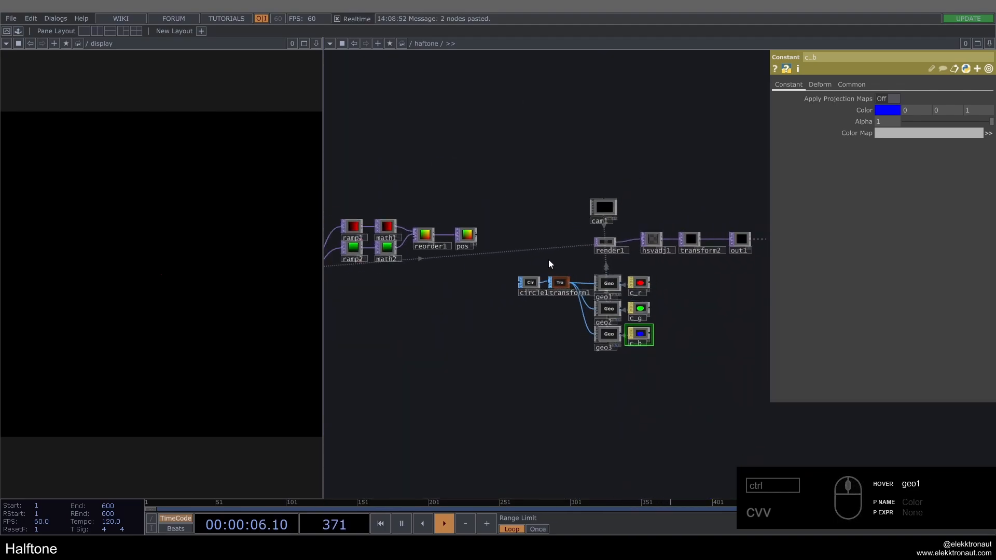
{"action": "scroll", "coordinate": [573, 266], "scroll_direction": "up", "scroll_amount": 4}
{"action": "right_click_drag", "start_coordinate": [624, 266], "coordinate": [618, 385]}
{"action": "left_click_drag", "start_coordinate": [563, 257], "coordinate": [645, 185]}
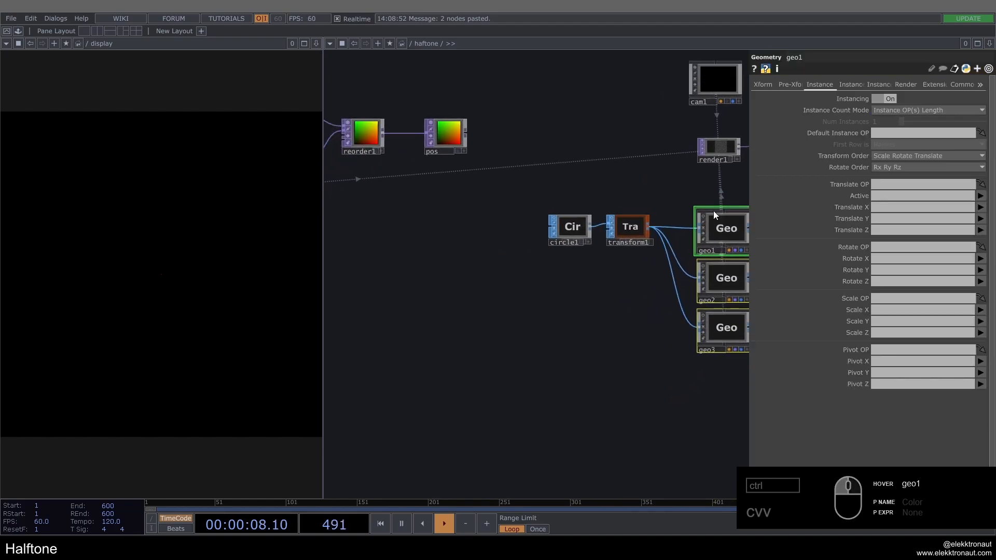
{"action": "left_click_drag", "start_coordinate": [652, 352], "coordinate": [639, 376]}
{"action": "left_click_drag", "start_coordinate": [441, 170], "coordinate": [883, 186]}
Map the three geometries' instance Translate X to channel r and Translate Y to channel g
{"action": "left_click", "coordinate": [980, 207]}
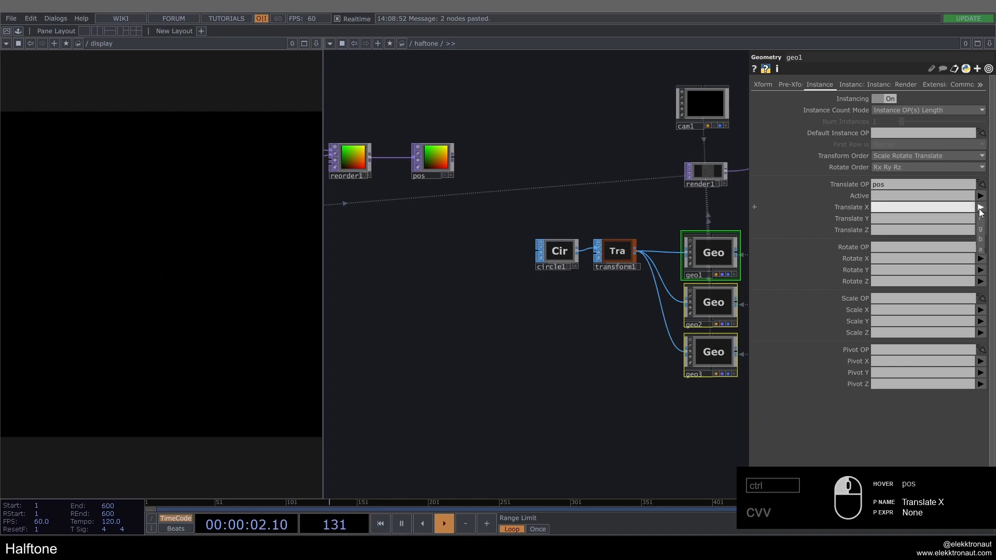
{"action": "left_click", "coordinate": [982, 220]}
{"action": "left_click", "coordinate": [982, 221]}
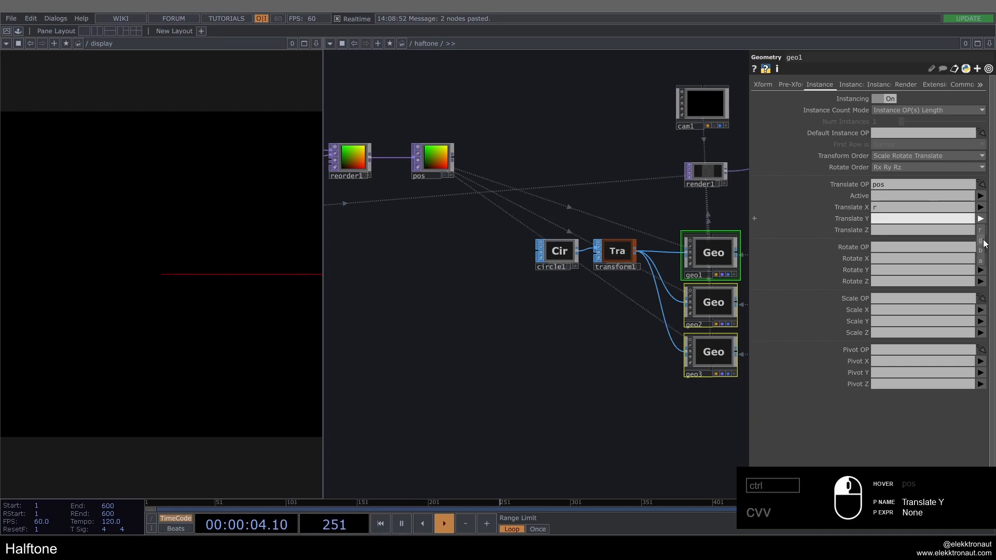
{"action": "left_click", "coordinate": [984, 242]}
Set the To Range of both math1 and math2 to -.5 and .5
{"action": "scroll", "coordinate": [519, 321], "scroll_direction": "down", "scroll_amount": 3}
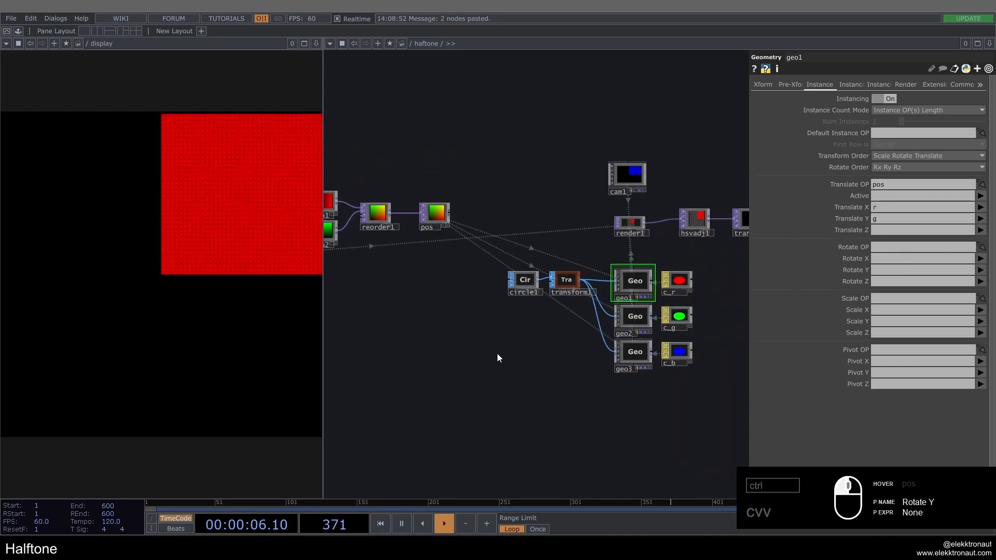
{"action": "left_click_drag", "start_coordinate": [497, 355], "coordinate": [513, 362]}
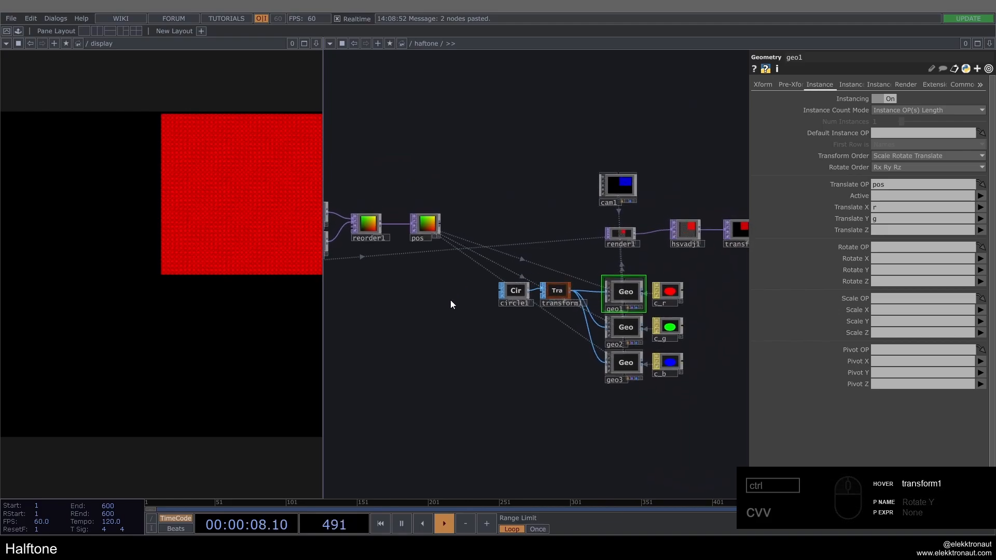
{"action": "scroll", "coordinate": [419, 305], "scroll_direction": "up", "scroll_amount": 2}
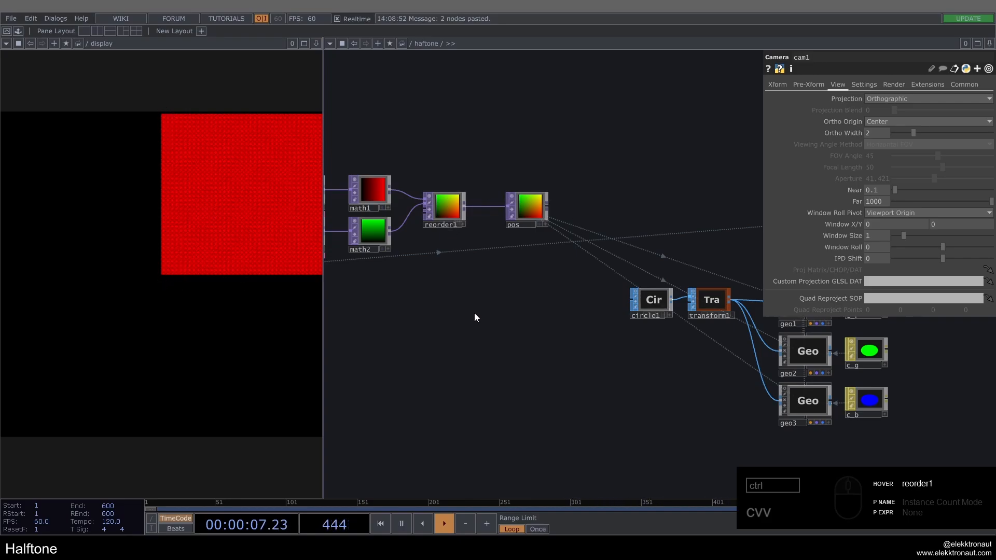
{"action": "left_click_drag", "start_coordinate": [474, 313], "coordinate": [616, 325]}
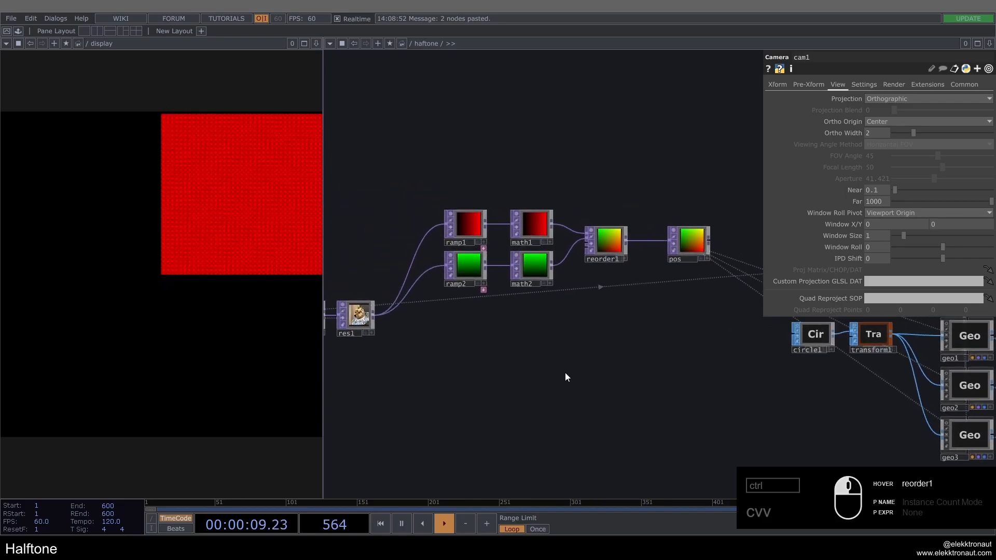
{"action": "scroll", "coordinate": [534, 233], "scroll_direction": "up", "scroll_amount": 3}
{"action": "left_click", "coordinate": [534, 234]}
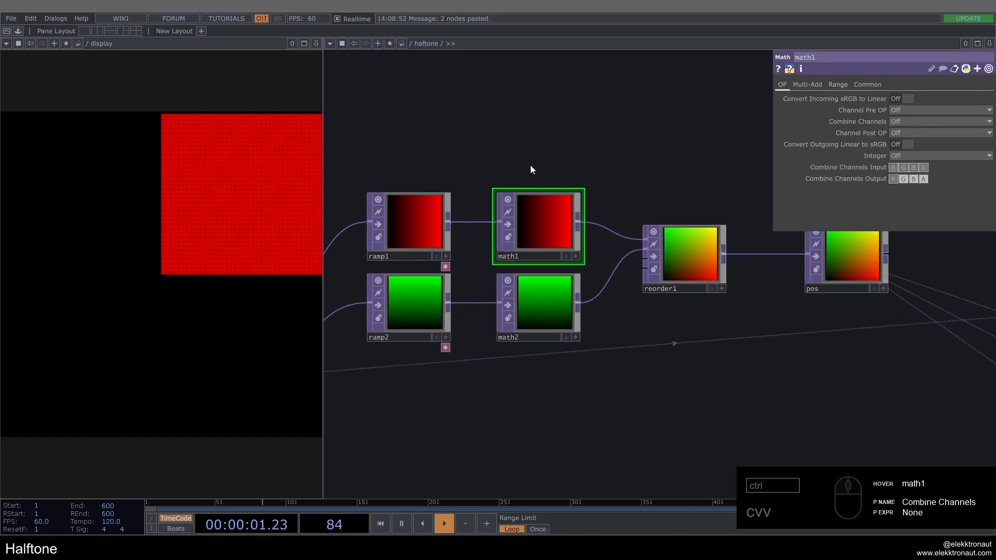
{"action": "right_click_drag", "start_coordinate": [533, 135], "coordinate": [567, 379]}
{"action": "left_click", "coordinate": [842, 84]}
{"action": "left_click", "coordinate": [905, 109]}
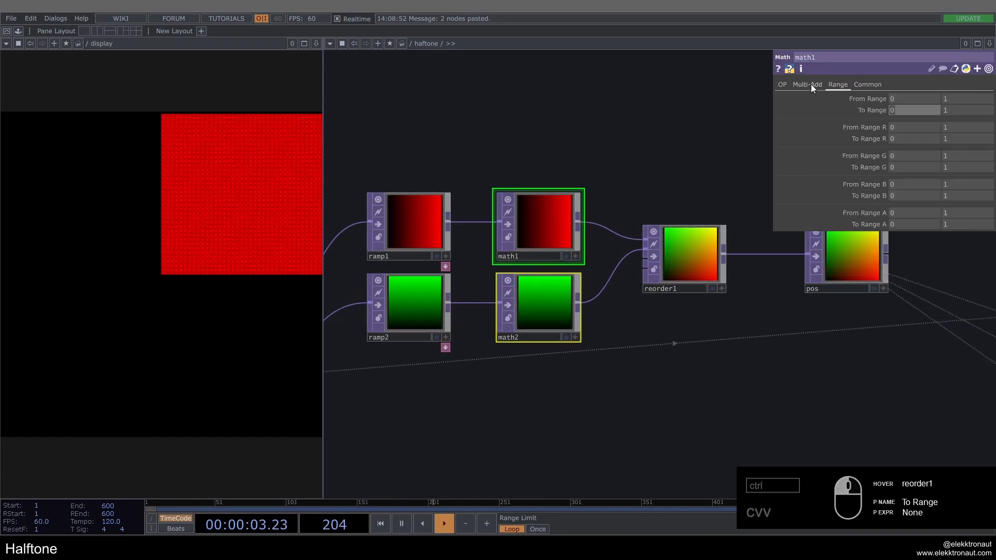
{"action": "type", "text": "-.5"}
{"action": "key", "text": "Tab"}
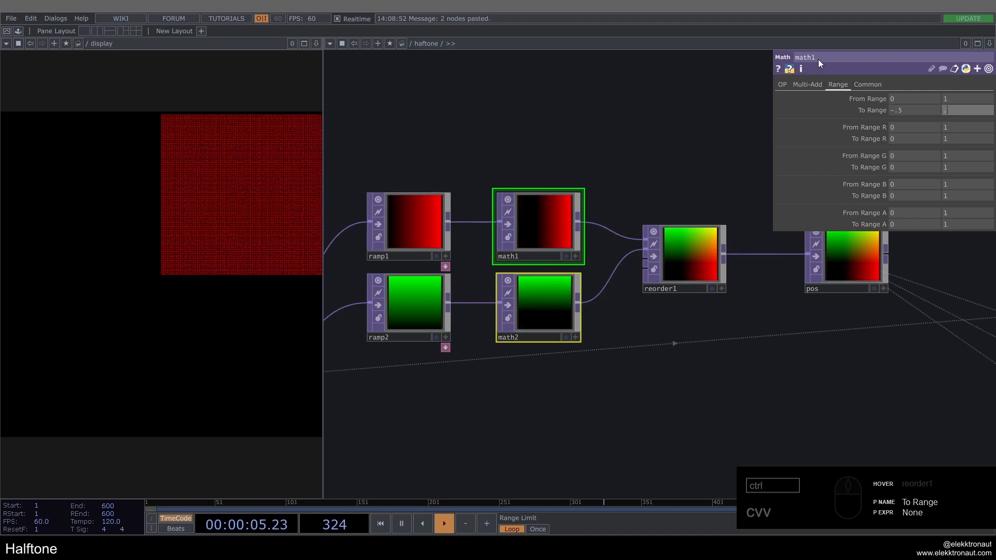
{"action": "type", "text": ".5"}
{"action": "key", "text": "Return"}
{"action": "left_click", "coordinate": [660, 123]}
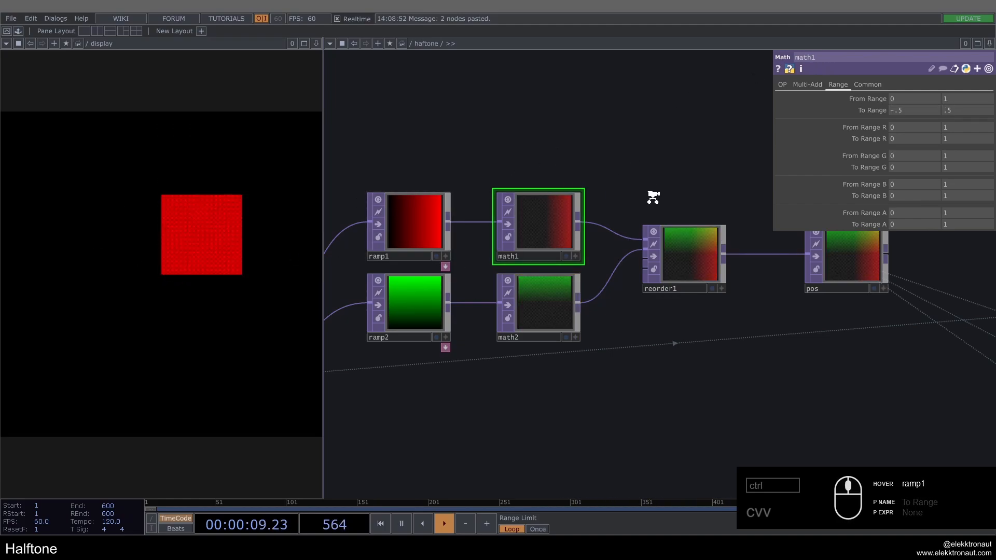
Change the pixel format of res1 to 32-bit float (RGBA)
{"action": "scroll", "coordinate": [653, 197], "scroll_direction": "down", "scroll_amount": 5}
{"action": "scroll", "coordinate": [459, 278], "scroll_direction": "up", "scroll_amount": 4}
{"action": "left_click", "coordinate": [513, 283]}
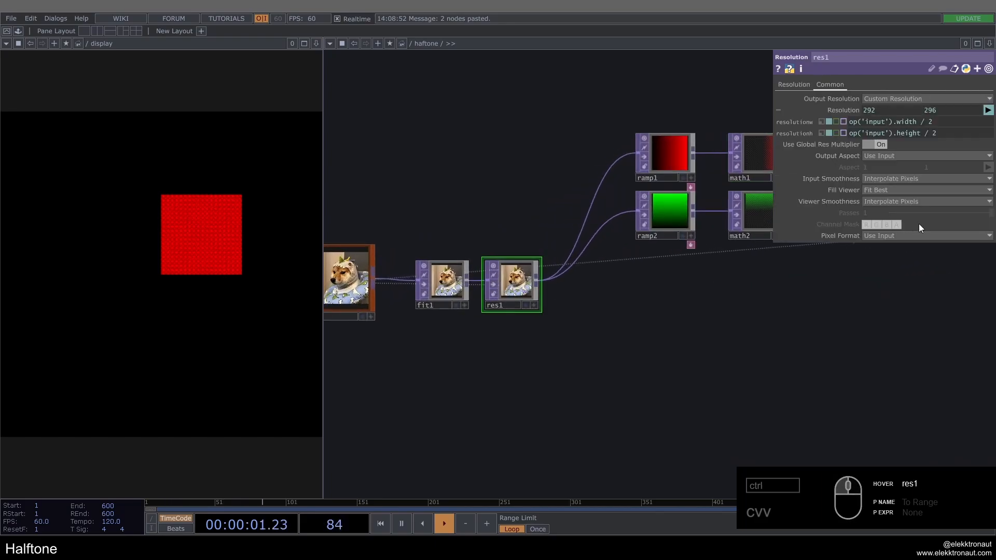
{"action": "left_click", "coordinate": [853, 109]}
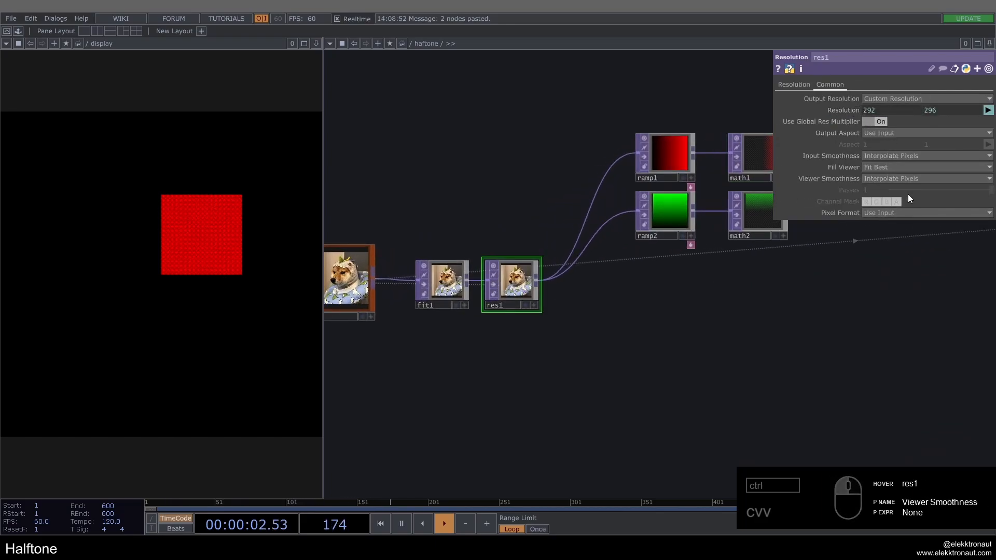
{"action": "left_click", "coordinate": [888, 212]}
{"action": "left_click", "coordinate": [886, 266]}
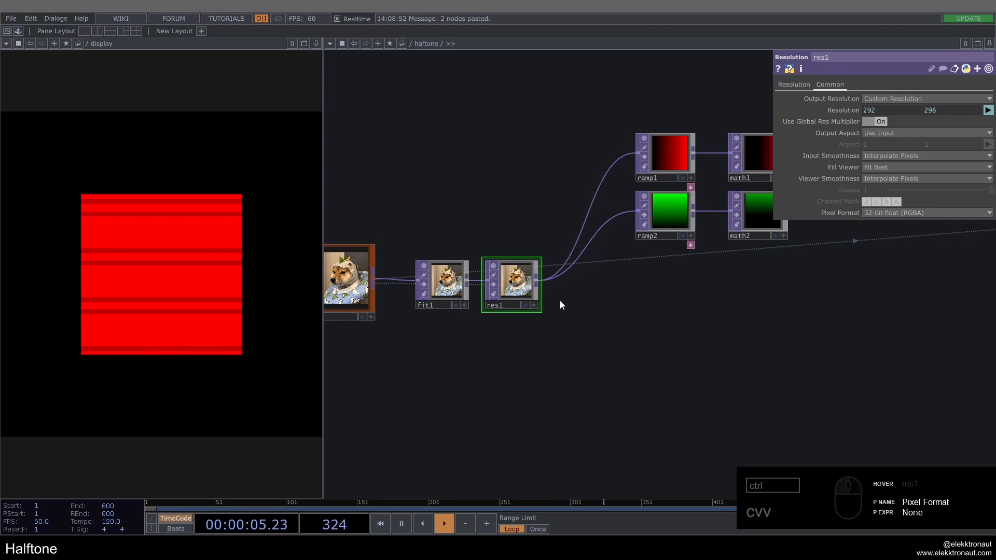
Set the Ortho Width of cam1 to 1.15
{"action": "scroll", "coordinate": [568, 275], "scroll_direction": "down", "scroll_amount": 4}
{"action": "scroll", "coordinate": [705, 296], "scroll_direction": "up", "scroll_amount": 3}
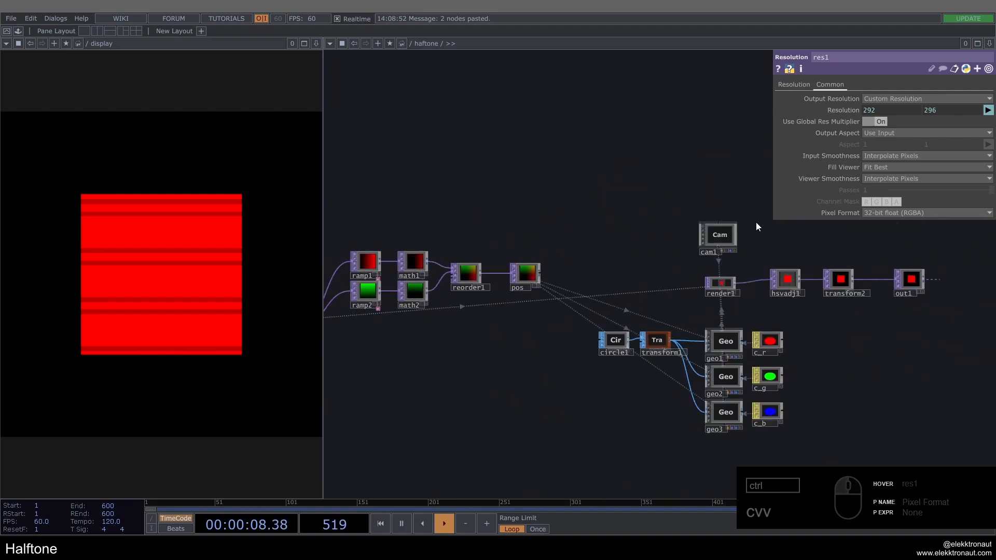
{"action": "left_click", "coordinate": [725, 236]}
{"action": "left_click_drag", "start_coordinate": [916, 135], "coordinate": [908, 135]}
Change res1's resolution expressions to op('input').width / 3 and op('input').height / 3
{"action": "left_click_drag", "start_coordinate": [477, 224], "coordinate": [628, 200]}
{"action": "scroll", "coordinate": [376, 293], "scroll_direction": "up", "scroll_amount": 3}
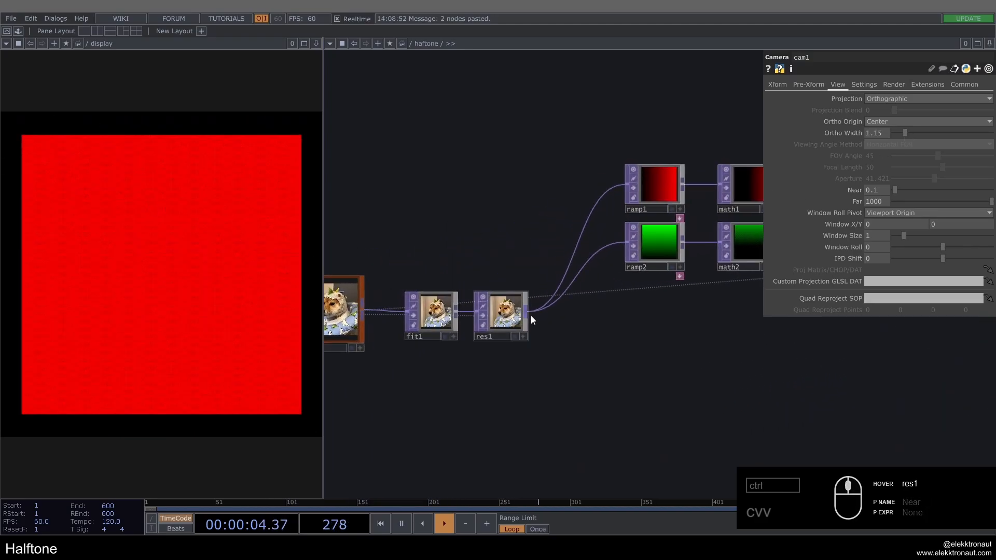
{"action": "left_click", "coordinate": [516, 314]}
{"action": "left_click", "coordinate": [857, 113]}
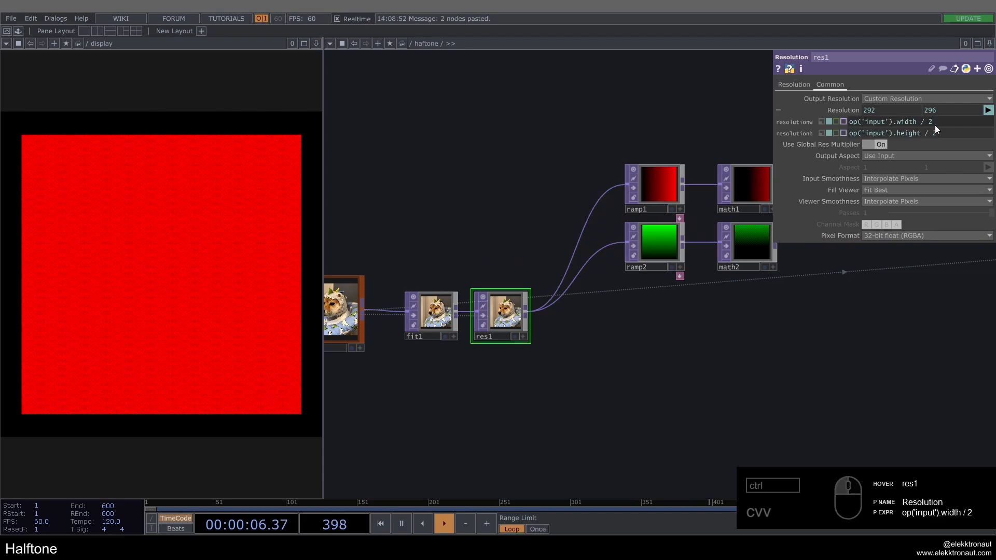
{"action": "left_click", "coordinate": [931, 125]}
{"action": "key", "text": "BackSpace"}
{"action": "type", "text": "3"}
{"action": "left_click", "coordinate": [936, 132]}
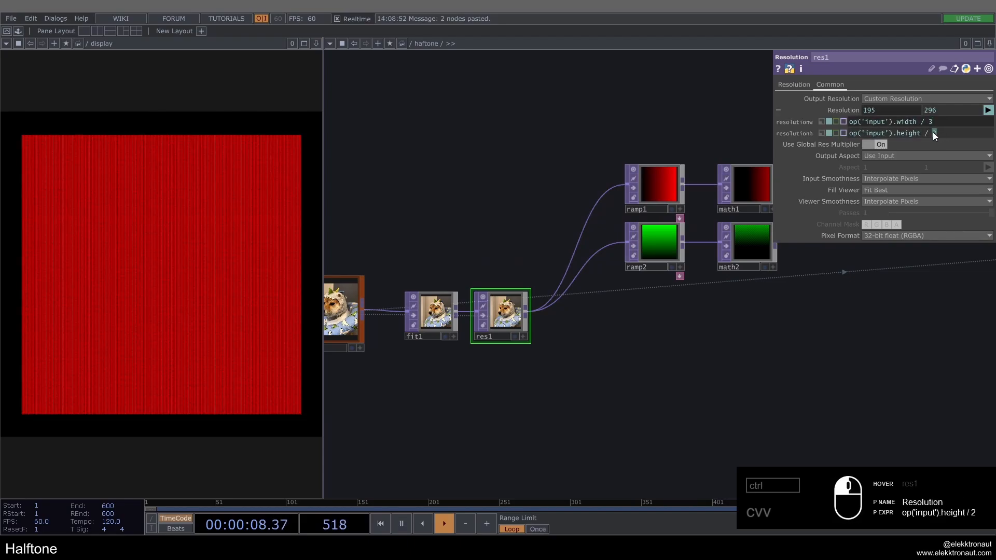
{"action": "type", "text": "3"}
{"action": "key", "text": "Return"}
{"action": "scroll", "coordinate": [562, 148], "scroll_direction": "down", "scroll_amount": 3}
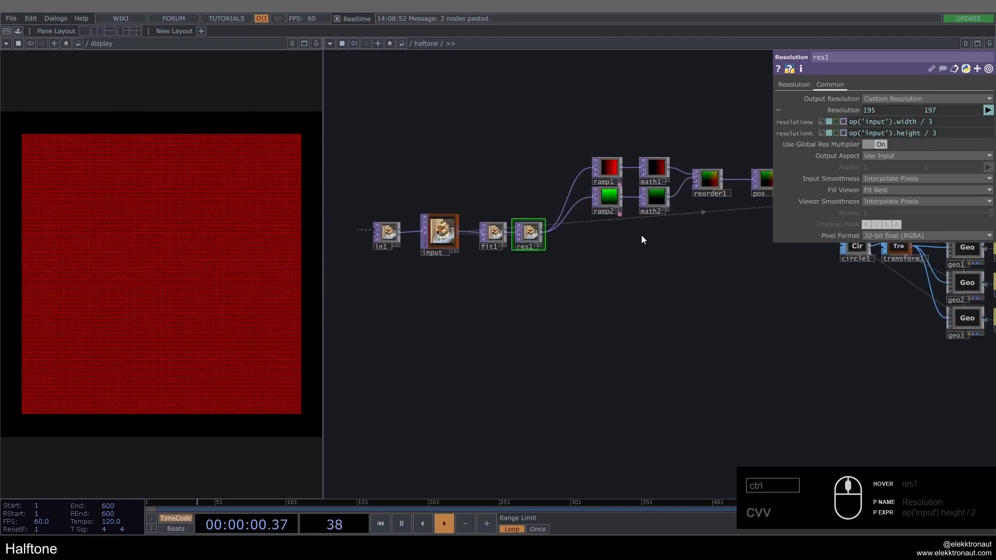
Enable Blending (Transparency) on the constant materials c_r, c_g and c_b and set their Blend Operation to Maximum
{"action": "left_click_drag", "start_coordinate": [642, 235], "coordinate": [438, 351]}
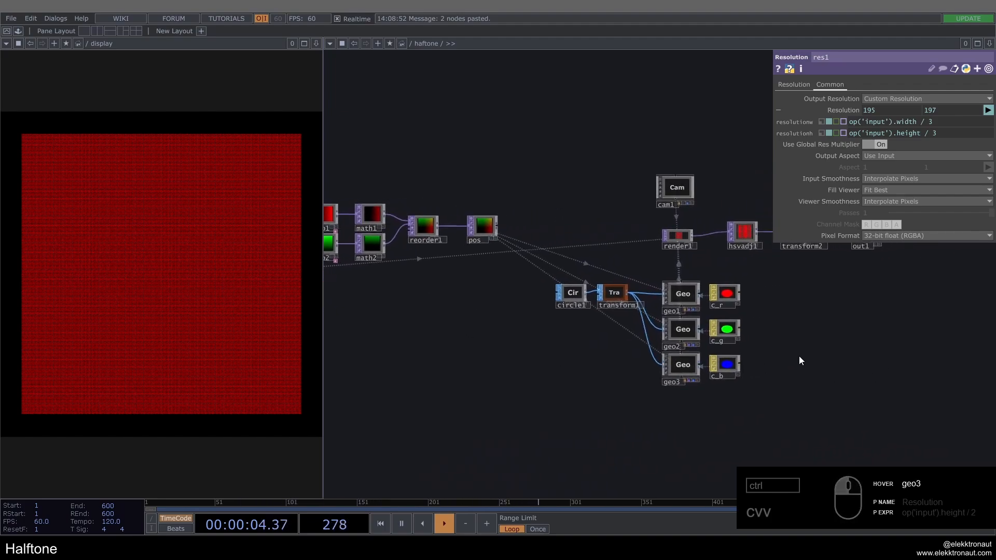
{"action": "scroll", "coordinate": [702, 318], "scroll_direction": "up", "scroll_amount": 5}
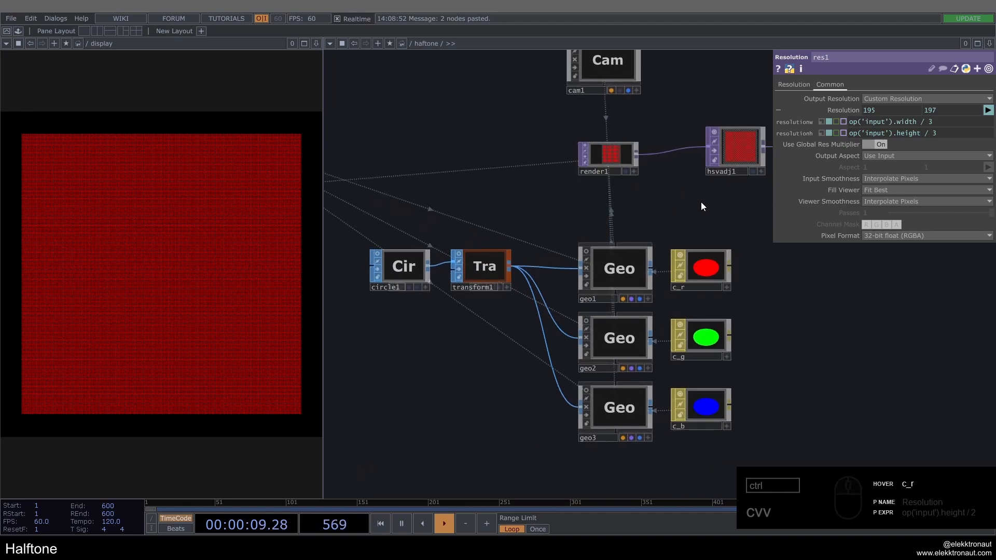
{"action": "right_click_drag", "start_coordinate": [710, 218], "coordinate": [737, 428]}
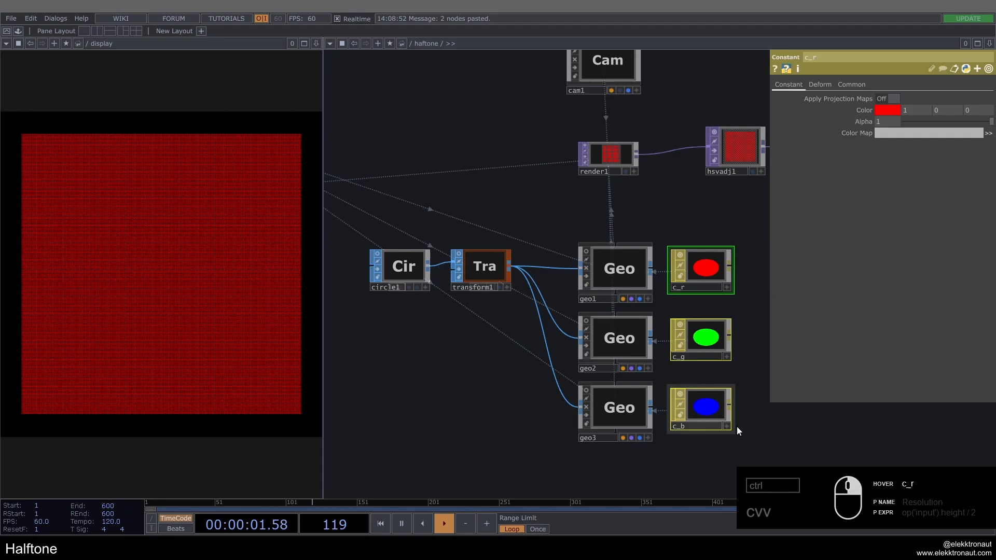
{"action": "left_click", "coordinate": [852, 85]}
{"action": "left_click", "coordinate": [885, 97]}
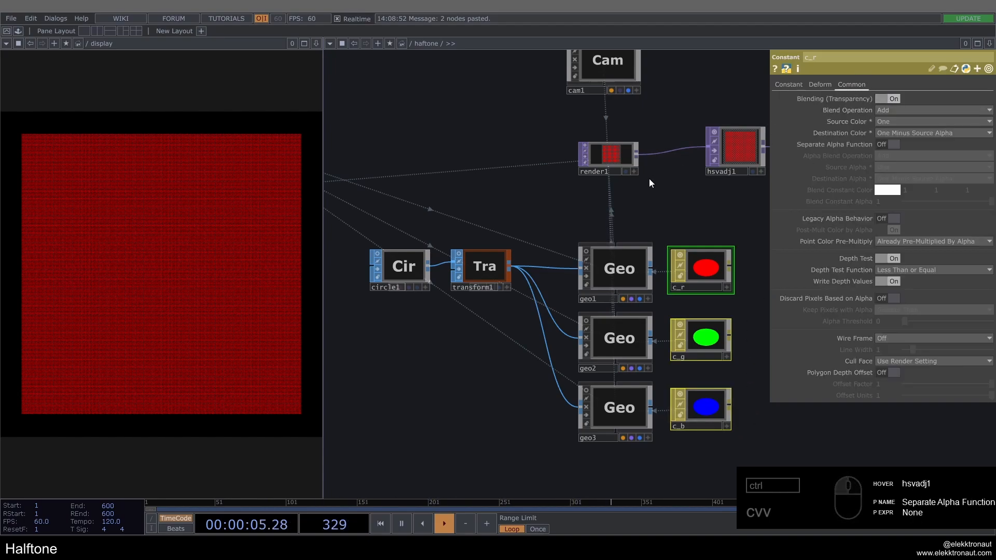
{"action": "left_click_drag", "start_coordinate": [637, 220], "coordinate": [592, 218]}
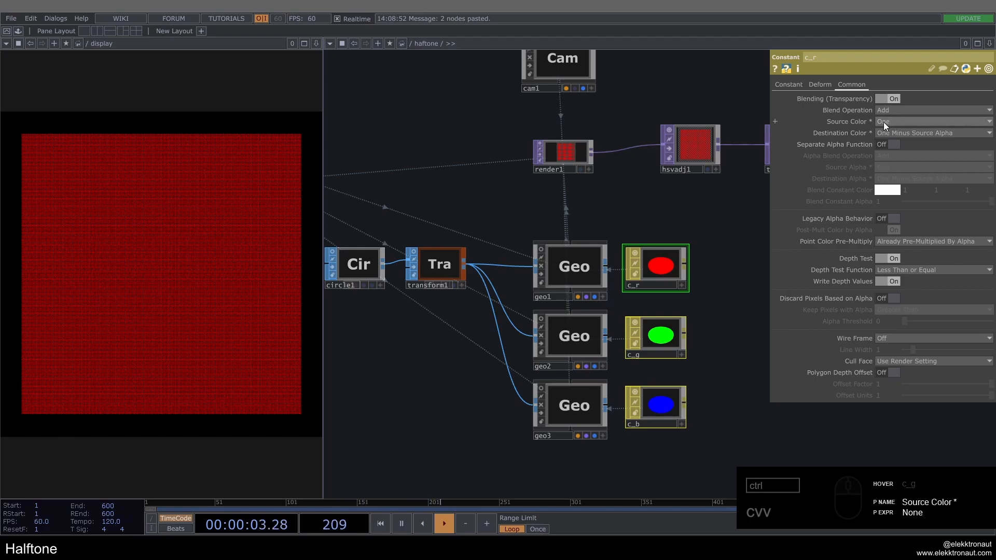
{"action": "left_click", "coordinate": [897, 109]}
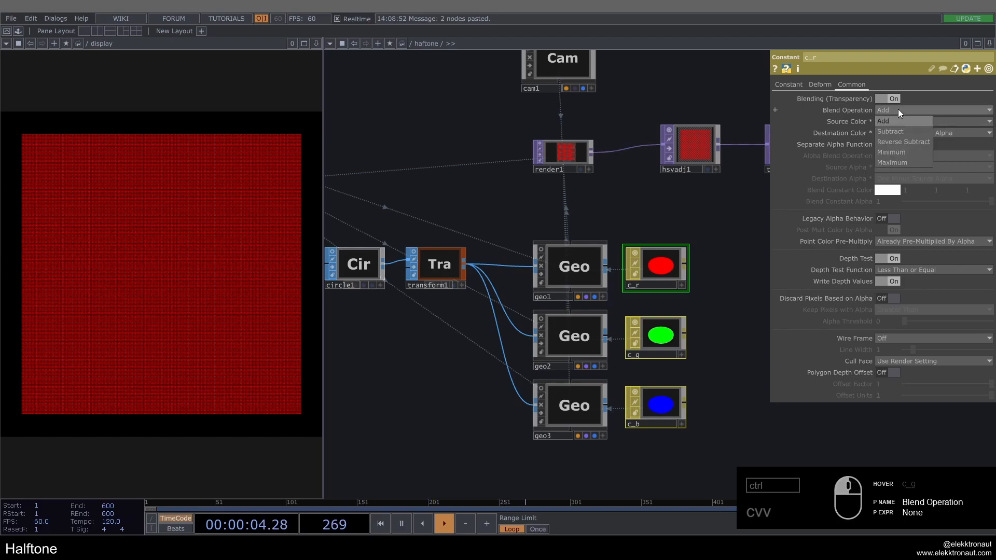
{"action": "left_click", "coordinate": [904, 161]}
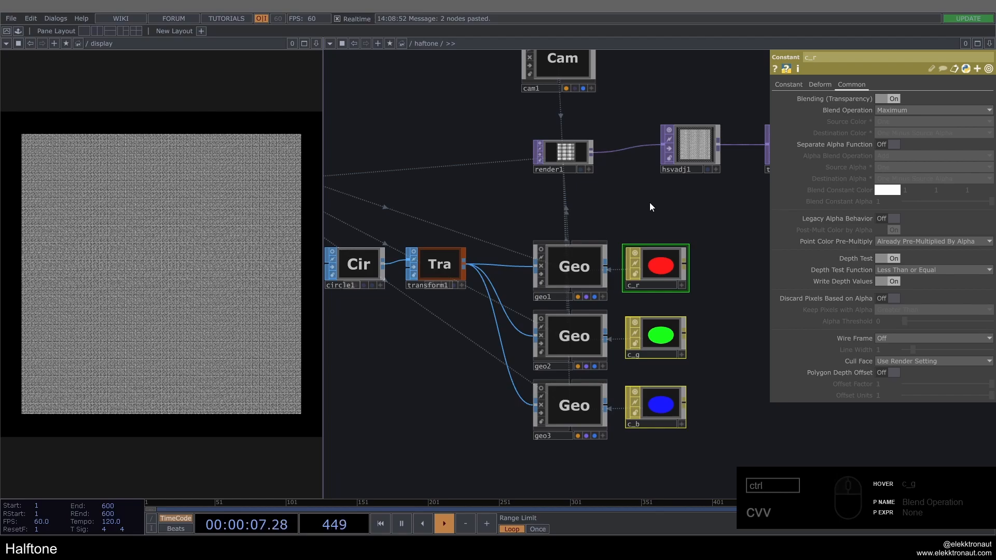
Branch a Channel Mix TOP off res1's output and place it below the ramps
{"action": "scroll", "coordinate": [657, 218], "scroll_direction": "down", "scroll_amount": 2}
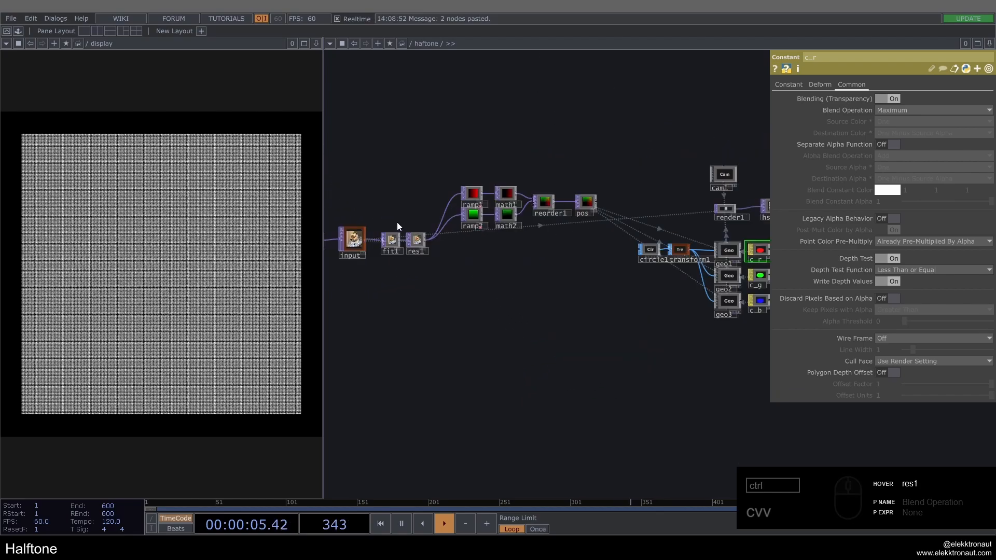
{"action": "scroll", "coordinate": [442, 243], "scroll_direction": "up", "scroll_amount": 4}
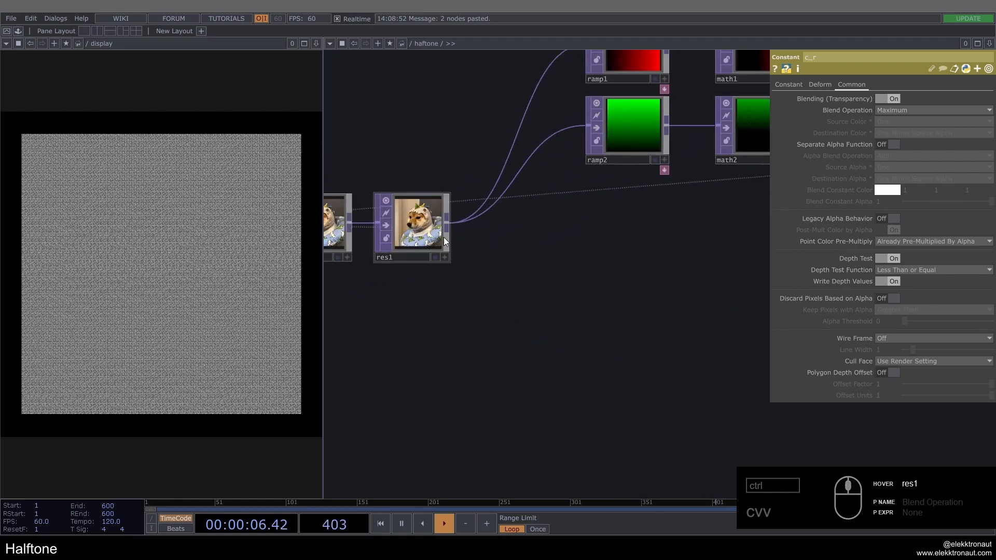
{"action": "scroll", "coordinate": [442, 243], "scroll_direction": "down", "scroll_amount": 2}
{"action": "scroll", "coordinate": [441, 242], "scroll_direction": "up", "scroll_amount": 3}
{"action": "left_click_drag", "start_coordinate": [550, 295], "coordinate": [494, 300]}
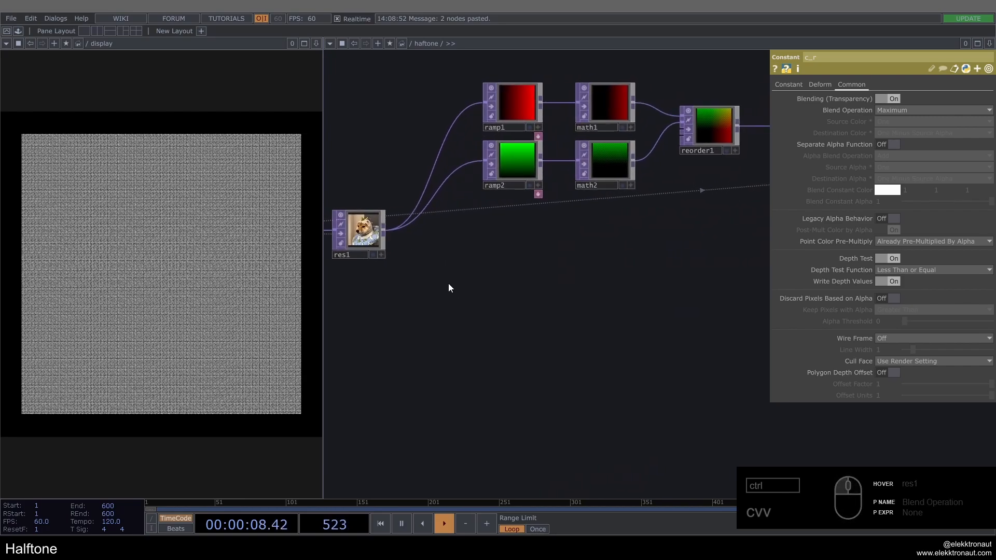
{"action": "scroll", "coordinate": [449, 283], "scroll_direction": "down", "scroll_amount": 3}
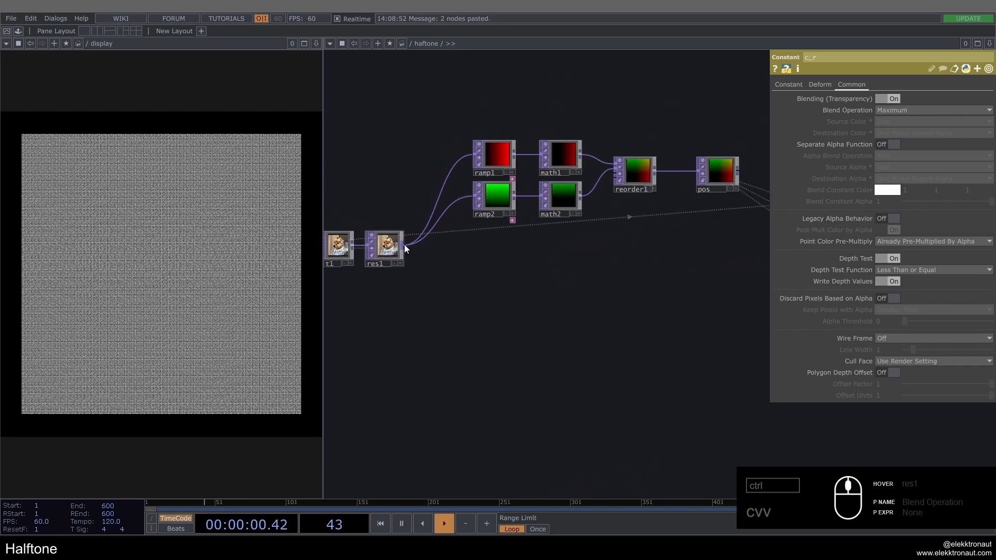
{"action": "left_click", "coordinate": [404, 244]}
{"action": "type", "text": "cha"}
{"action": "key", "text": "Return"}
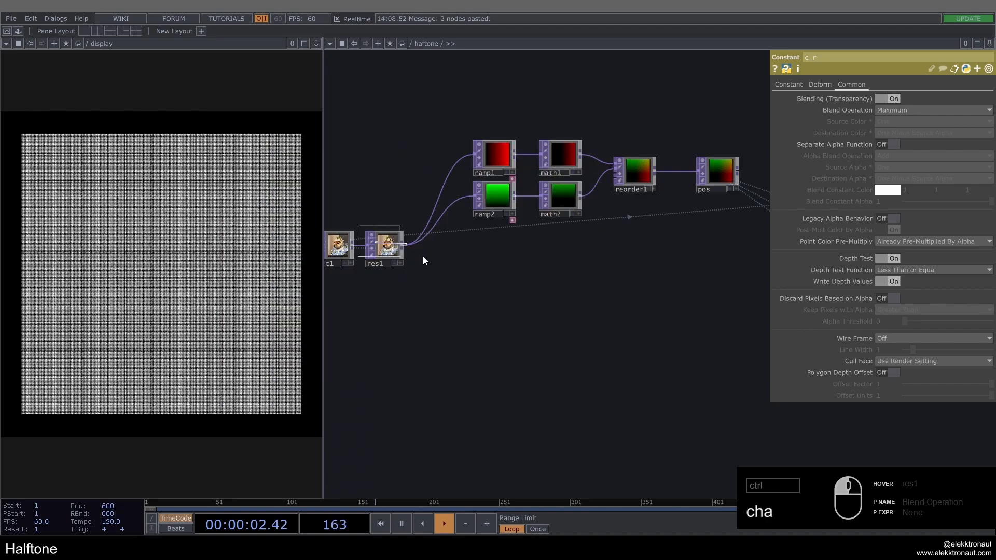
{"action": "left_click", "coordinate": [512, 315]}
{"action": "scroll", "coordinate": [497, 307], "scroll_direction": "up", "scroll_amount": 3}
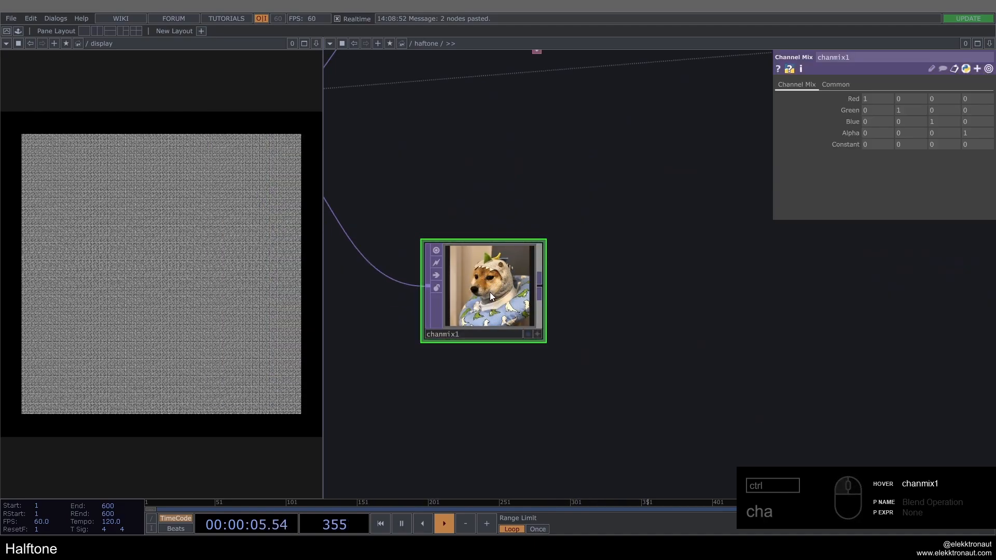
Set the Green, Blue and Alpha contributions of chanmix1 to 0, keeping only the red channel
{"action": "left_click", "coordinate": [935, 122]}
{"action": "type", "text": "0"}
{"action": "left_click", "coordinate": [915, 111]}
{"action": "type", "text": "0"}
{"action": "left_click", "coordinate": [757, 114]}
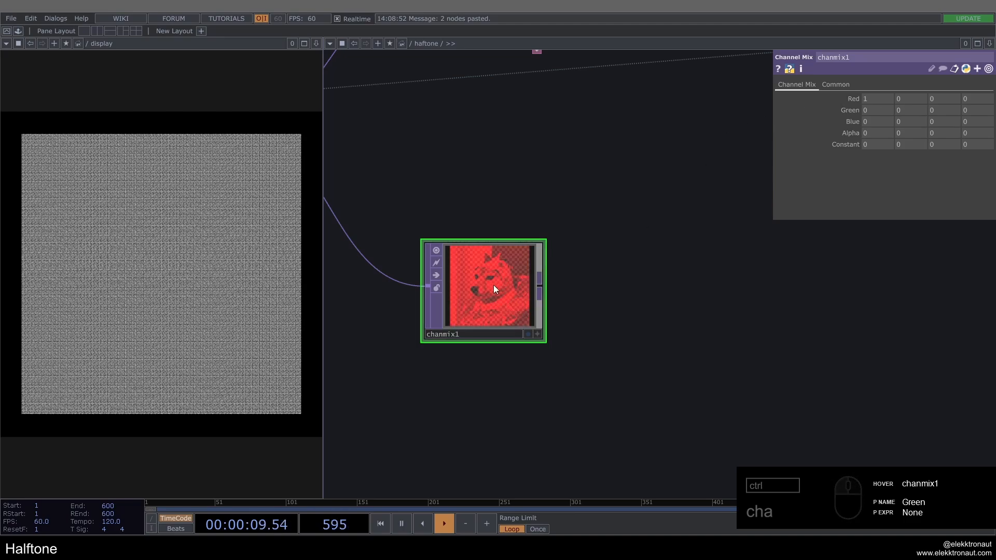
Add a Transform TOP after chanmix1 and rename it transform_r
{"action": "scroll", "coordinate": [851, 94], "scroll_direction": "down", "scroll_amount": 3}
{"action": "left_click_drag", "start_coordinate": [724, 137], "coordinate": [602, 198]}
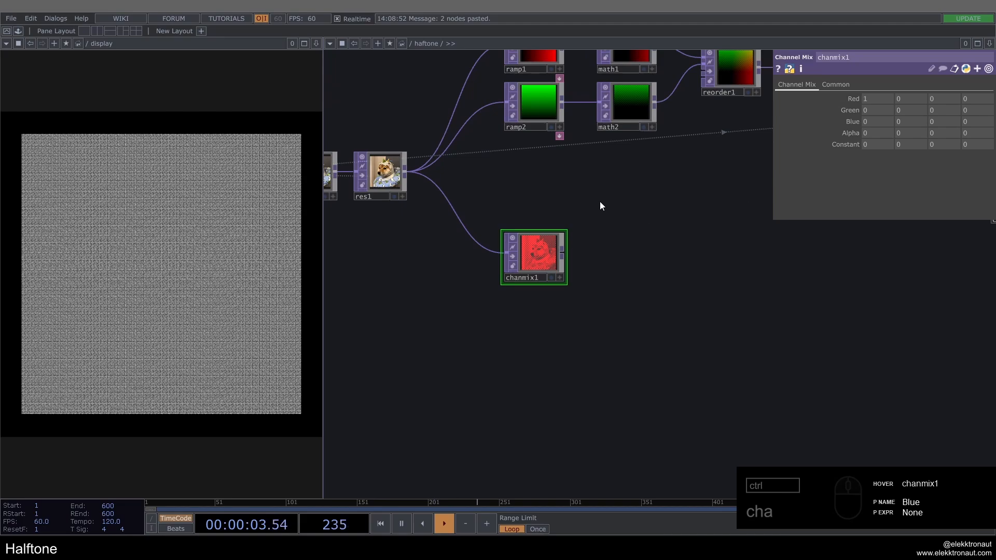
{"action": "scroll", "coordinate": [599, 206], "scroll_direction": "up", "scroll_amount": 2}
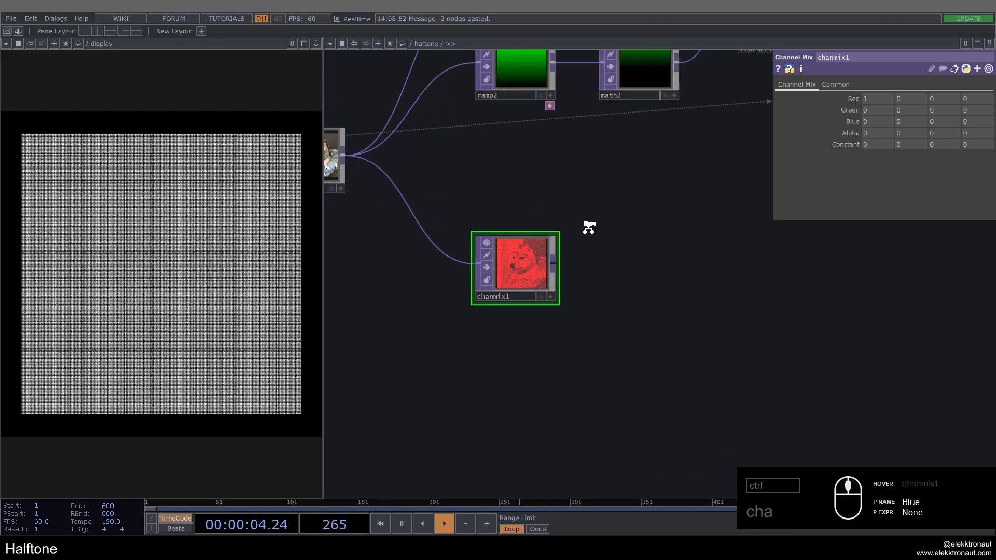
{"action": "right_click", "coordinate": [553, 269]}
{"action": "type", "text": "tr"}
{"action": "left_click", "coordinate": [643, 260]}
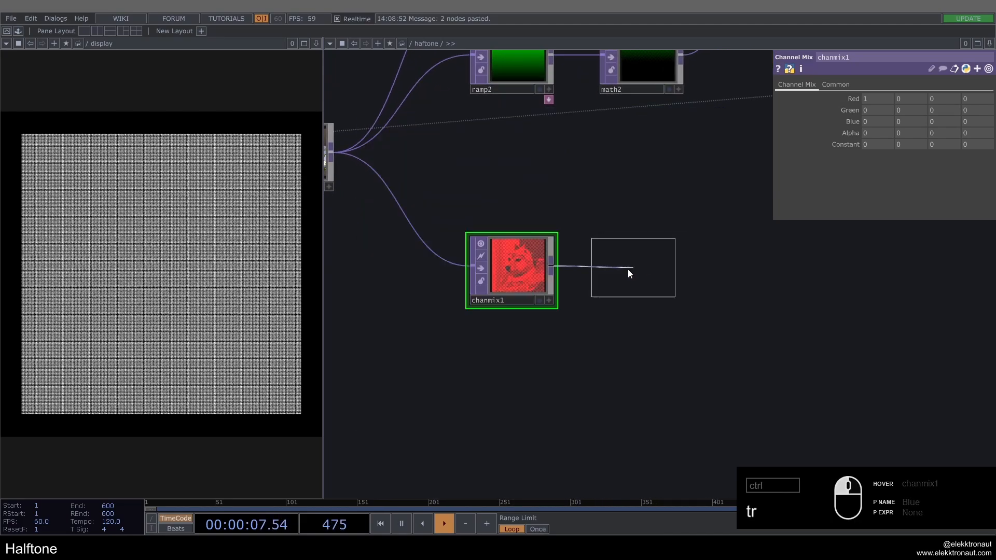
{"action": "left_click", "coordinate": [628, 271]}
{"action": "left_click", "coordinate": [632, 299]}
{"action": "type", "text": "_"}
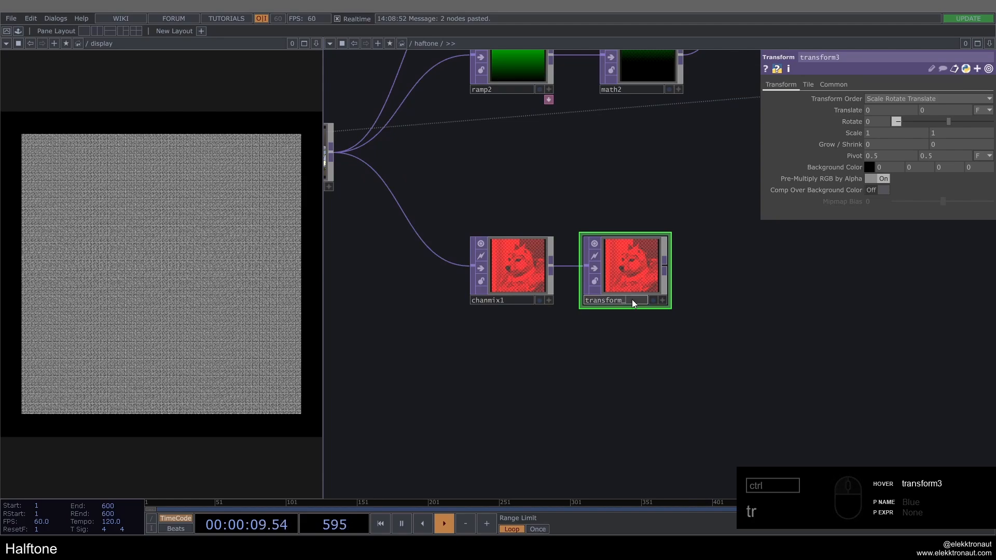
{"action": "type", "text": "r"}
{"action": "key", "text": "Return"}
Append a Null TOP after transform_r, rename it red and align it with its row
{"action": "scroll", "coordinate": [632, 300], "scroll_direction": "down", "scroll_amount": 2}
{"action": "left_click_drag", "start_coordinate": [643, 237], "coordinate": [497, 273]}
{"action": "mouse_move", "coordinate": [471, 337]}
{"action": "left_mouse_down"}
{"action": "mouse_move", "coordinate": [495, 338]}
{"action": "mouse_move", "coordinate": [482, 335]}
{"action": "left_mouse_up"}
{"action": "key", "text": "alt+n"}
{"action": "left_click", "coordinate": [723, 306]}
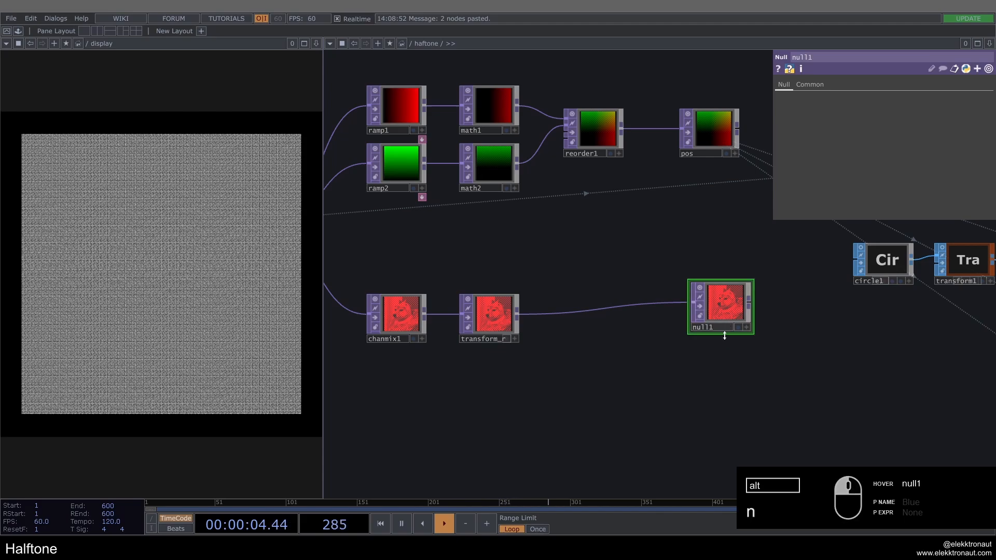
{"action": "left_click", "coordinate": [724, 328]}
{"action": "type", "text": "red"}
{"action": "key", "text": "Return"}
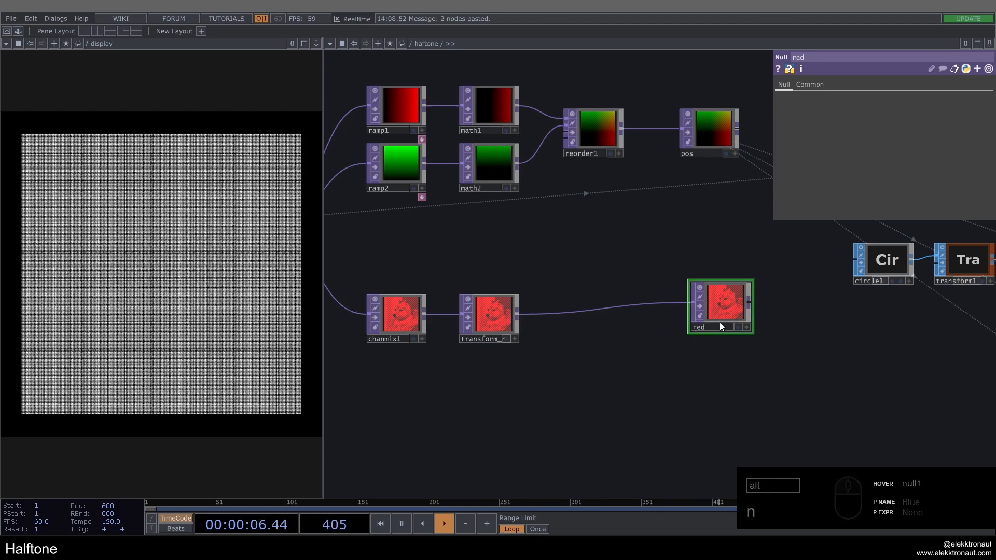
{"action": "left_click_drag", "start_coordinate": [731, 305], "coordinate": [719, 327]}
{"action": "mouse_move", "coordinate": [718, 282]}
{"action": "left_mouse_down"}
{"action": "mouse_move", "coordinate": [727, 252]}
{"action": "mouse_move", "coordinate": [735, 282]}
{"action": "left_mouse_up"}
Copy the chanmix1, transform_r and red nodes and paste them twice as two more rows
{"action": "right_click_drag", "start_coordinate": [753, 329], "coordinate": [404, 236]}
{"action": "key", "text": "ctrl+c"}
{"action": "key", "text": "ctrl+v"}
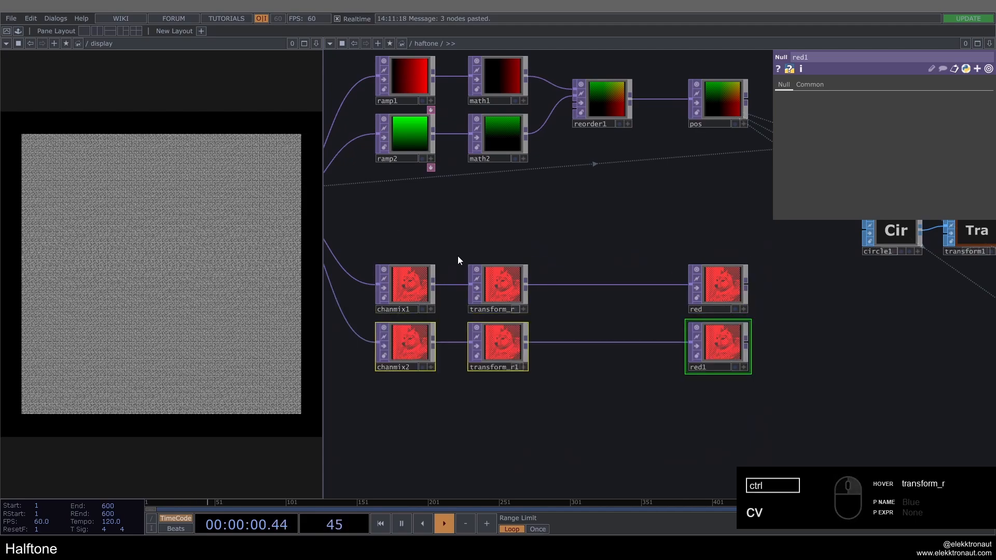
{"action": "key", "text": "ctrl+v"}
Make chanmix2 output only green by setting its Red value to 0 and Green value to 1
{"action": "left_click", "coordinate": [418, 335]}
{"action": "left_click_drag", "start_coordinate": [462, 244], "coordinate": [491, 222]}
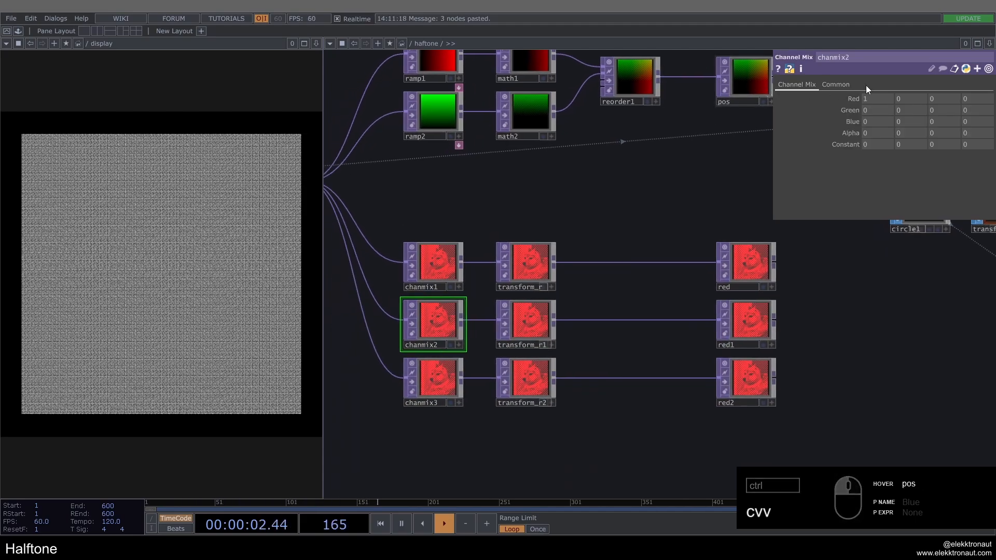
{"action": "type", "text": "0"}
{"action": "left_click", "coordinate": [914, 107]}
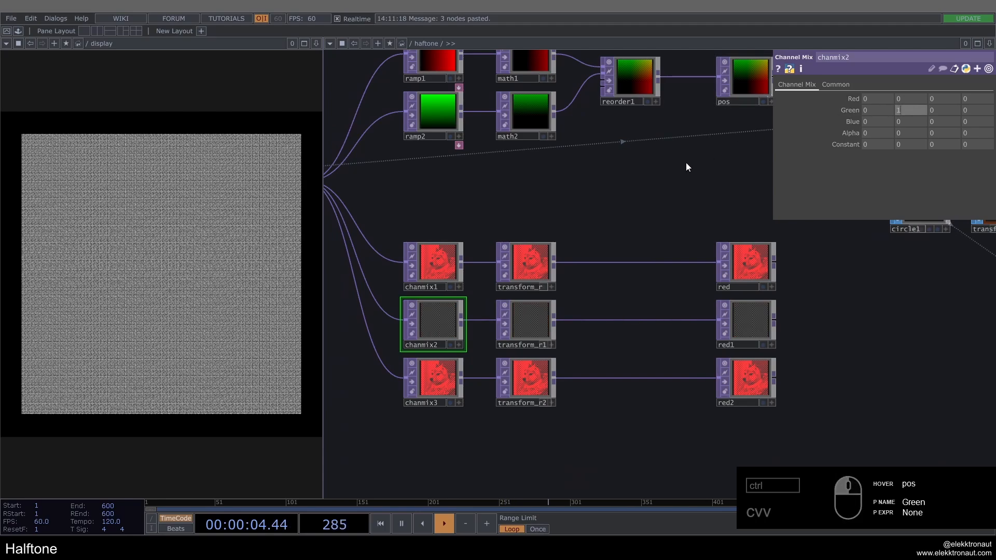
{"action": "type", "text": "1"}
{"action": "key", "text": "Return"}
Make chanmix3 output only blue by setting its Red value to 0 and Blue value to 1
{"action": "left_click", "coordinate": [426, 386]}
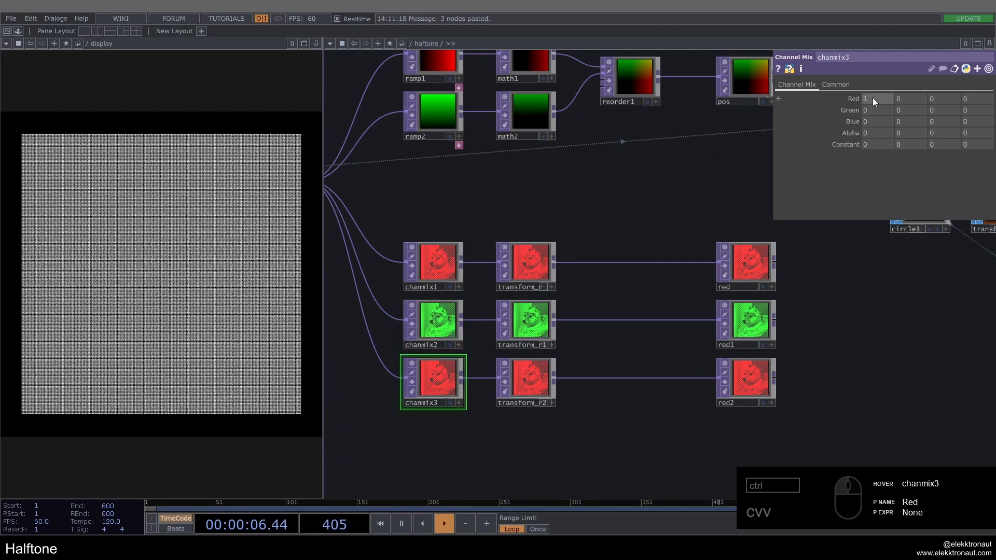
{"action": "type", "text": "0"}
{"action": "left_click", "coordinate": [943, 123]}
{"action": "type", "text": "1"}
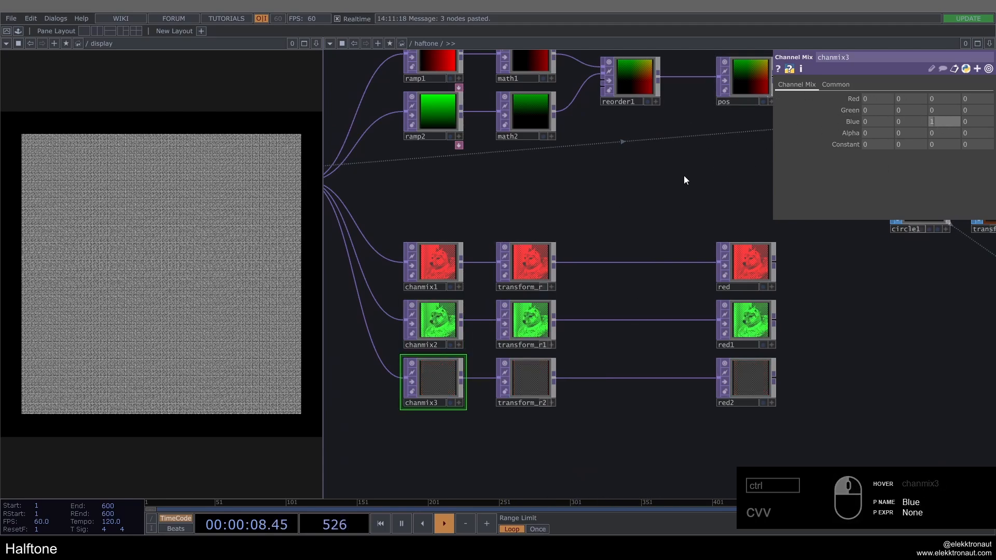
{"action": "key", "text": "Return"}
Rename the Transform nodes of the green and blue rows to transform_g and transform_b
{"action": "scroll", "coordinate": [527, 333], "scroll_direction": "up", "scroll_amount": 3}
{"action": "left_click", "coordinate": [537, 346]}
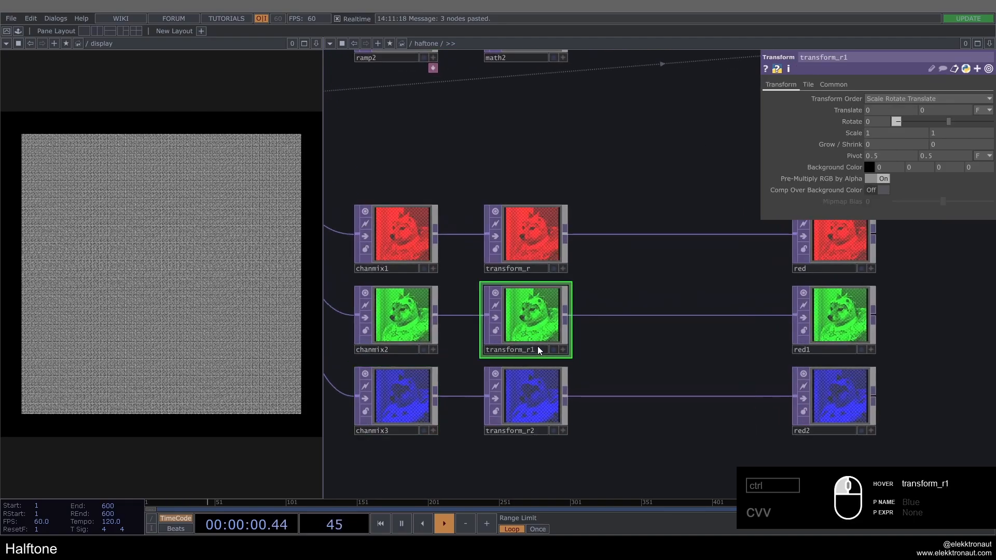
{"action": "key", "text": "BackSpace"}
{"action": "type", "text": "g"}
{"action": "key", "text": "Return"}
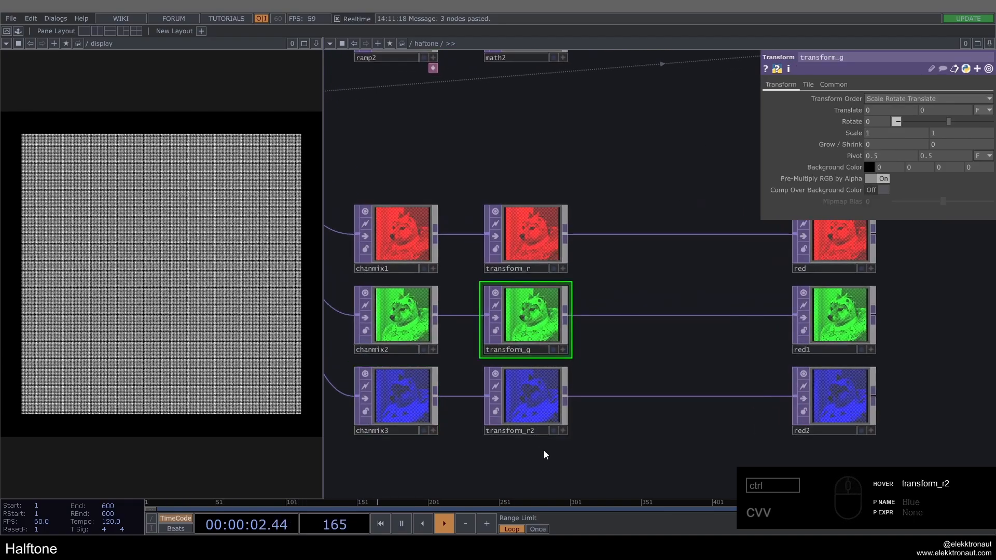
{"action": "left_click", "coordinate": [549, 432]}
{"action": "key", "text": "BackSpace"}
{"action": "key", "text": "BackSpace"}
{"action": "type", "text": "b"}
{"action": "key", "text": "Return"}
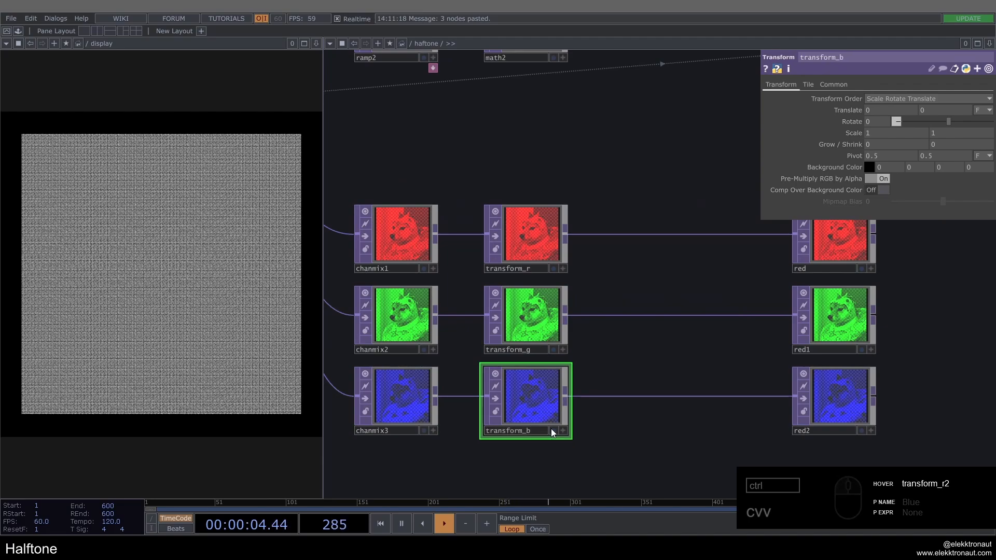
Rename the Null nodes of the second and third rows to green and blue
{"action": "left_click", "coordinate": [820, 354]}
{"action": "key", "text": "BackSpace"}
{"action": "key", "text": "BackSpace"}
{"action": "key", "text": "BackSpace"}
{"action": "key", "text": "BackSpace"}
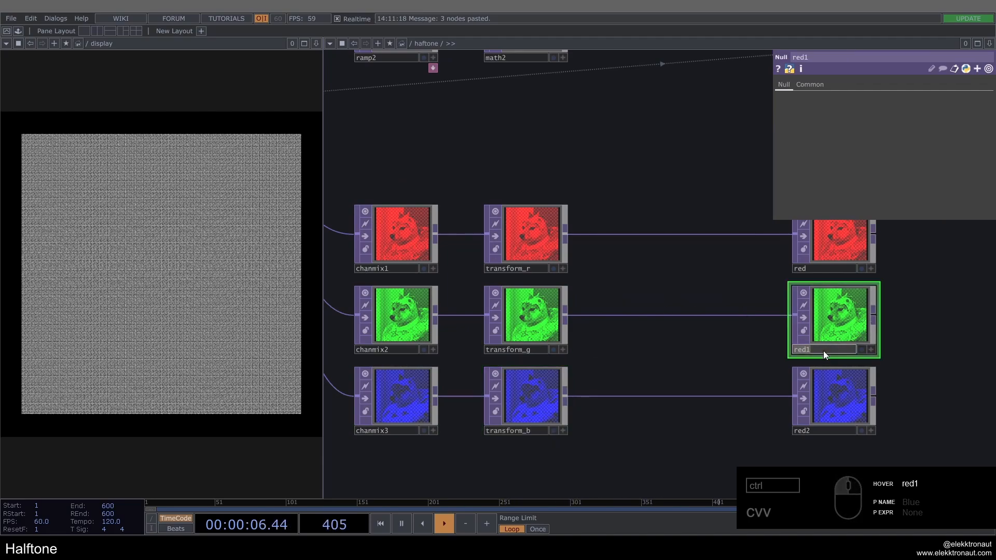
{"action": "type", "text": "green"}
{"action": "key", "text": "Tab"}
{"action": "type", "text": "blue"}
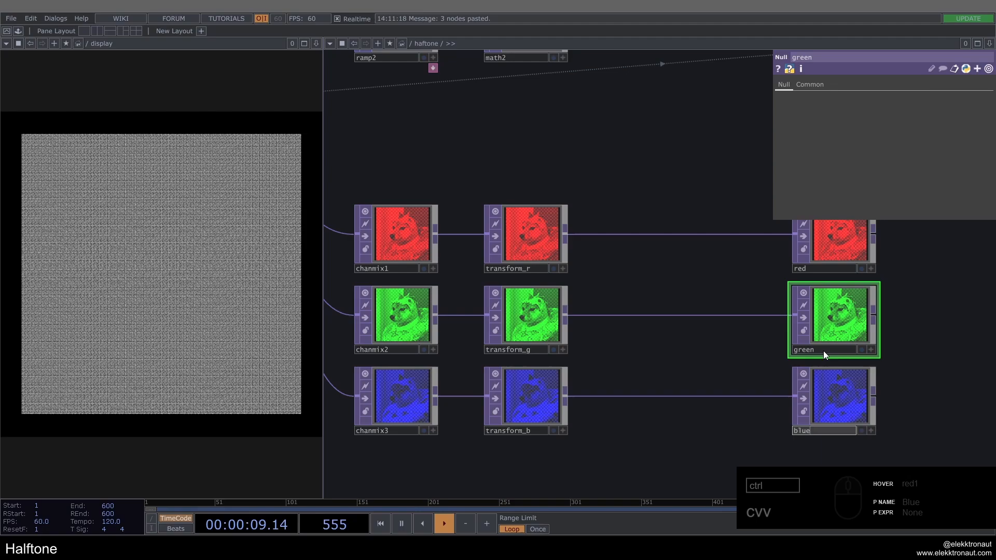
{"action": "key", "text": "Return"}
Save the project
{"action": "middle_click_drag", "start_coordinate": [618, 258], "coordinate": [620, 210]}
{"action": "left_click_drag", "start_coordinate": [620, 210], "coordinate": [584, 231]}
{"action": "key", "text": "ctrl+s"}
Color the three Geometry components geo1, geo2 and geo3 dark grey
{"action": "left_click_drag", "start_coordinate": [747, 301], "coordinate": [569, 323]}
{"action": "left_click_drag", "start_coordinate": [632, 344], "coordinate": [596, 340]}
{"action": "left_click", "coordinate": [752, 263]}
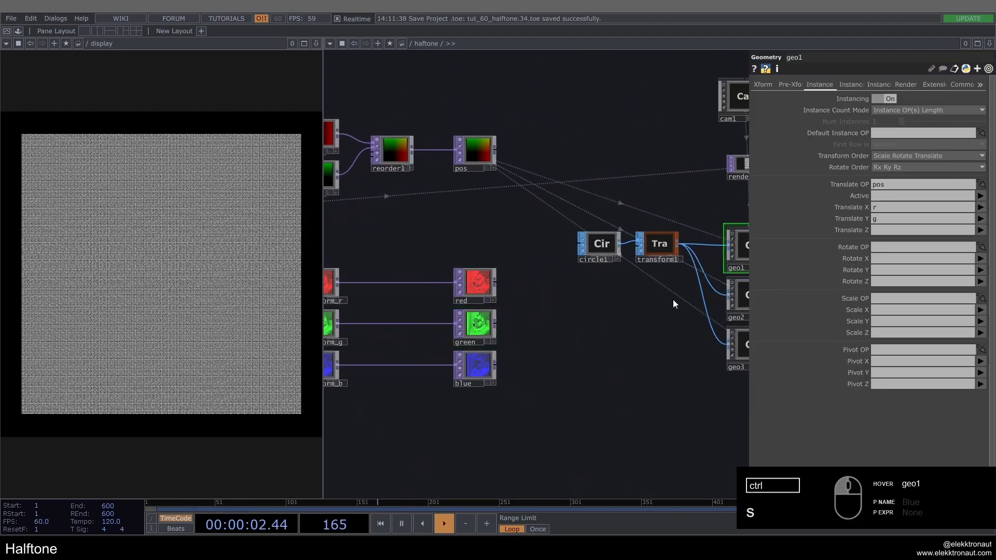
{"action": "left_click_drag", "start_coordinate": [700, 390], "coordinate": [621, 385]}
{"action": "right_click_drag", "start_coordinate": [681, 400], "coordinate": [655, 222]}
{"action": "key", "text": "c"}
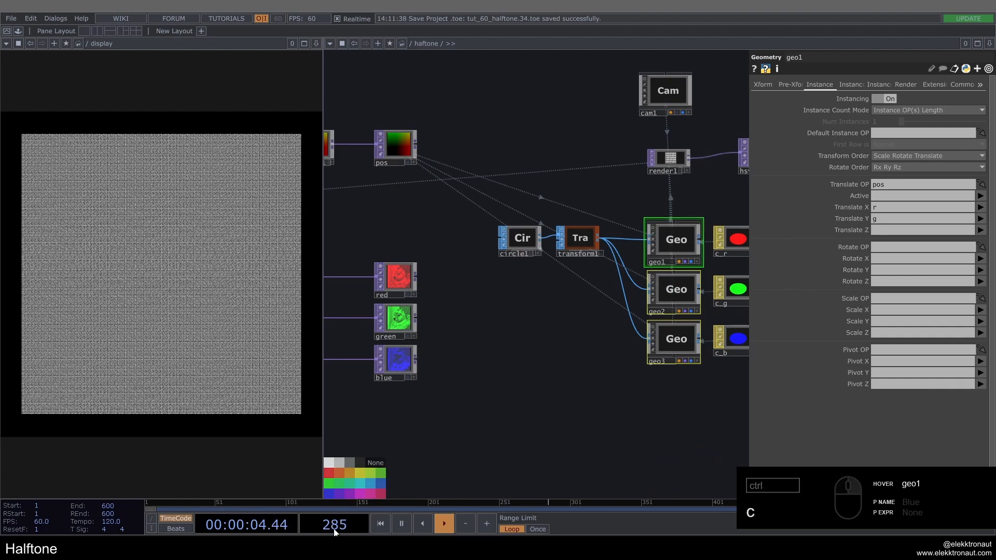
{"action": "left_click", "coordinate": [363, 465]}
{"action": "key", "text": "c"}
{"action": "left_click", "coordinate": [576, 382]}
{"action": "left_click_drag", "start_coordinate": [562, 387], "coordinate": [604, 385]}
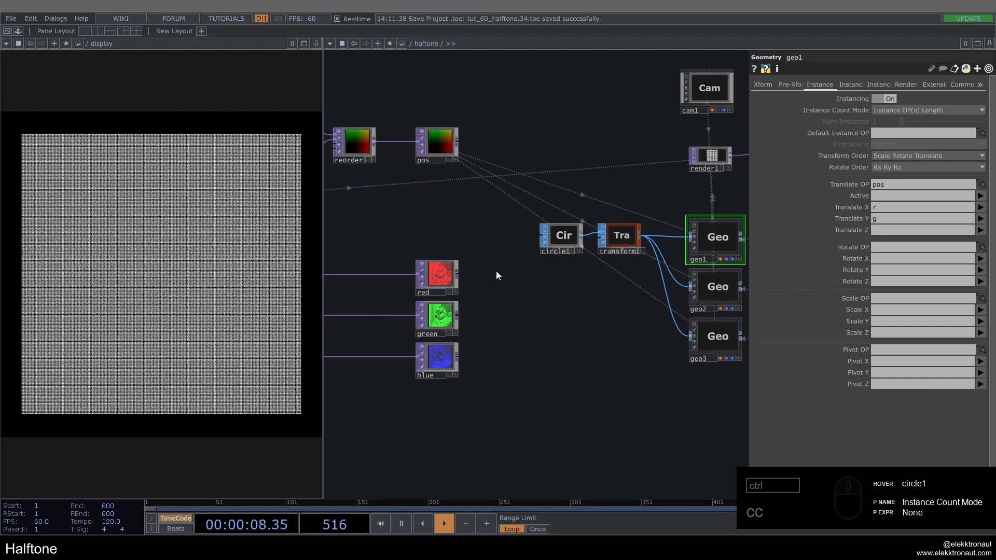
Assign the red Null as geo1's instance Scale OP and map its r channel to Scale X and Scale Y
{"action": "left_click_drag", "start_coordinate": [499, 291], "coordinate": [485, 302]}
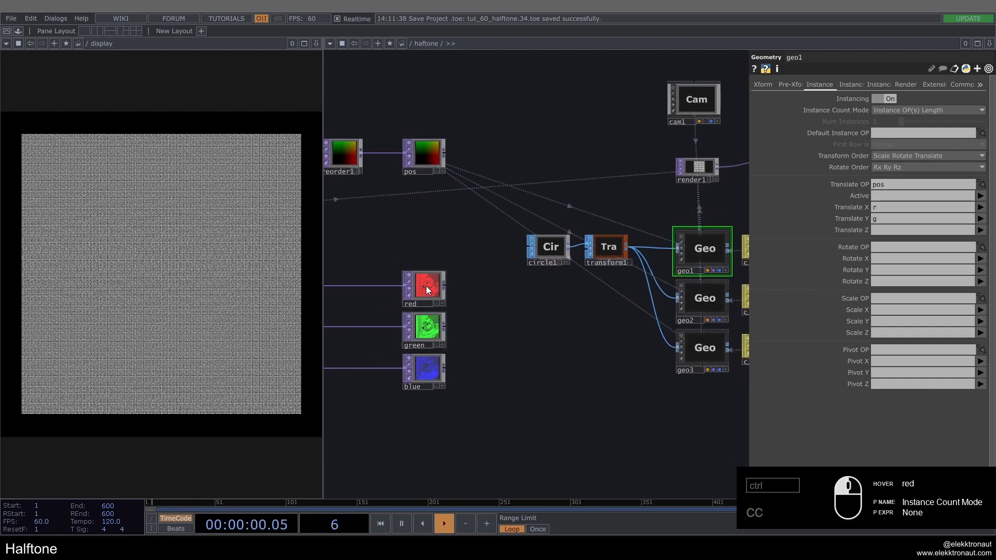
{"action": "left_click_drag", "start_coordinate": [428, 288], "coordinate": [903, 298]}
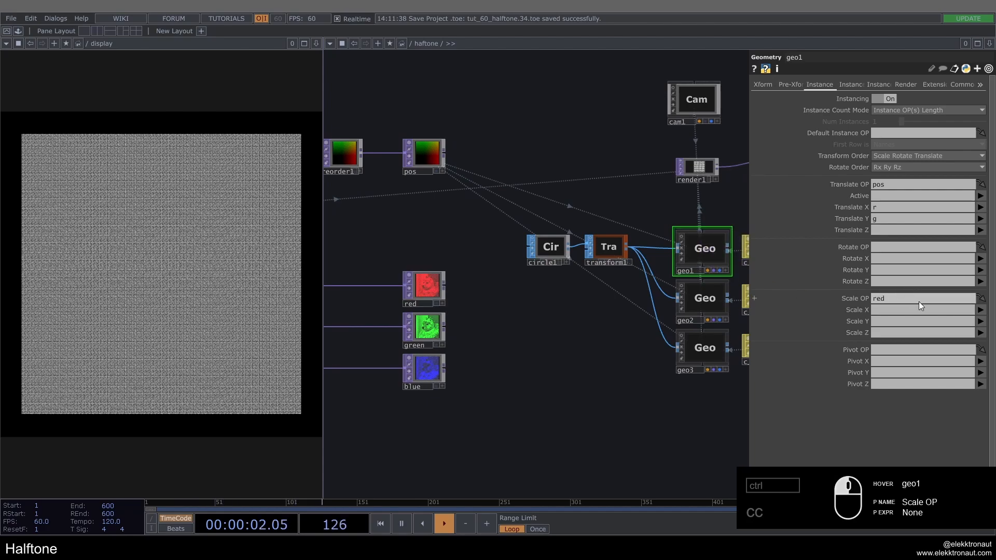
{"action": "left_click", "coordinate": [980, 309]}
{"action": "left_click", "coordinate": [980, 321]}
{"action": "left_click", "coordinate": [980, 321]}
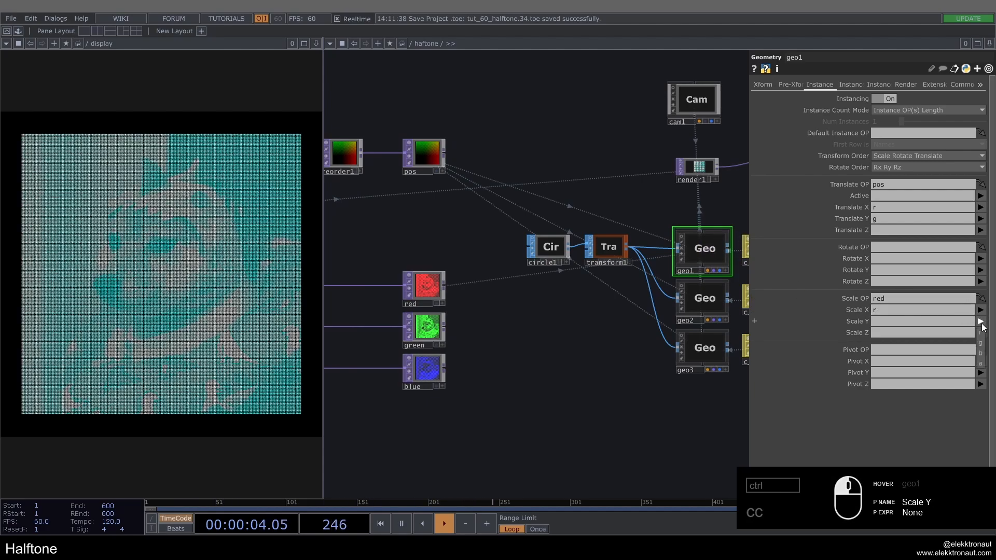
{"action": "left_click", "coordinate": [981, 334]}
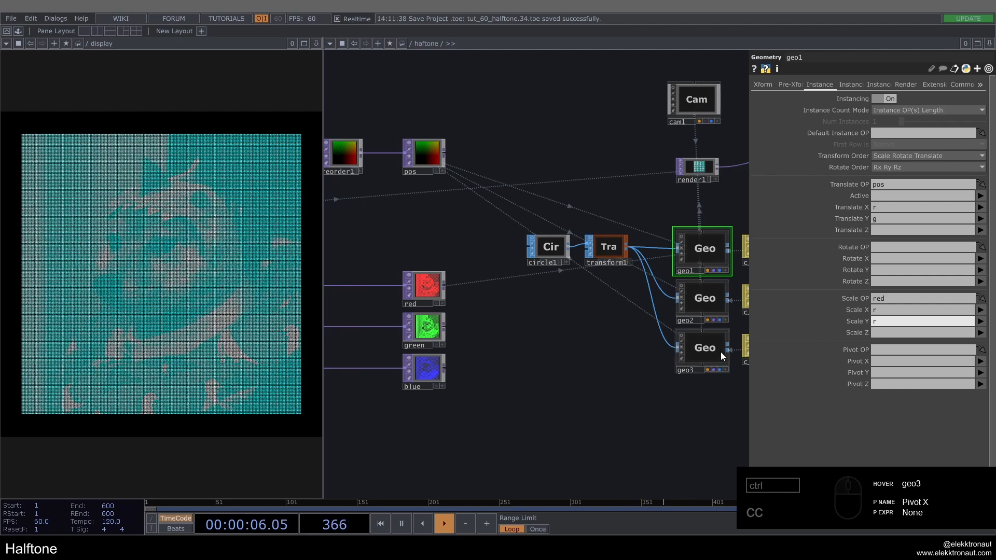
Assign the green Null as geo2's instance Scale OP and map its g channel to Scale X and Scale Y
{"action": "left_click", "coordinate": [689, 301]}
{"action": "left_click_drag", "start_coordinate": [424, 327], "coordinate": [904, 299]}
{"action": "left_click", "coordinate": [980, 309]}
{"action": "left_click", "coordinate": [982, 326]}
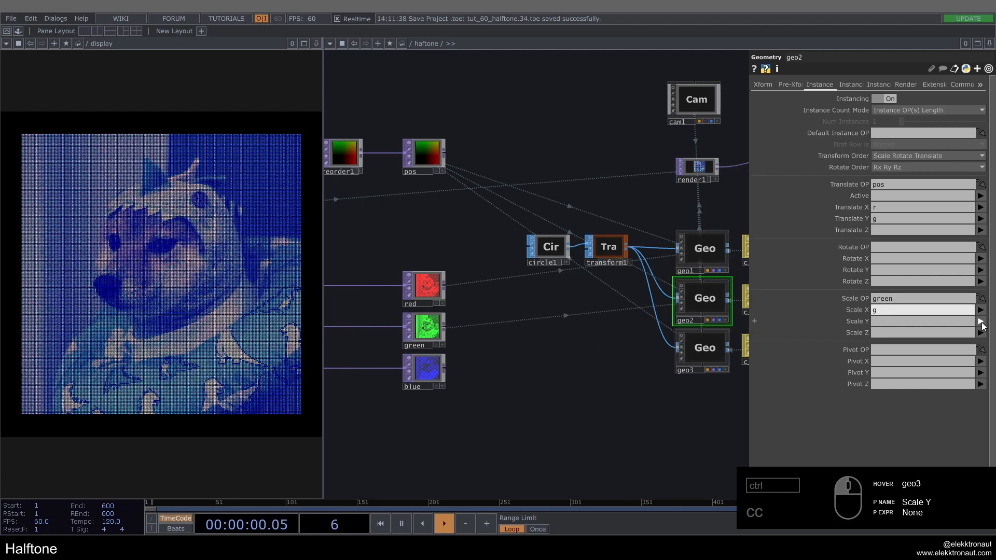
{"action": "left_click", "coordinate": [981, 323]}
{"action": "left_click", "coordinate": [983, 340]}
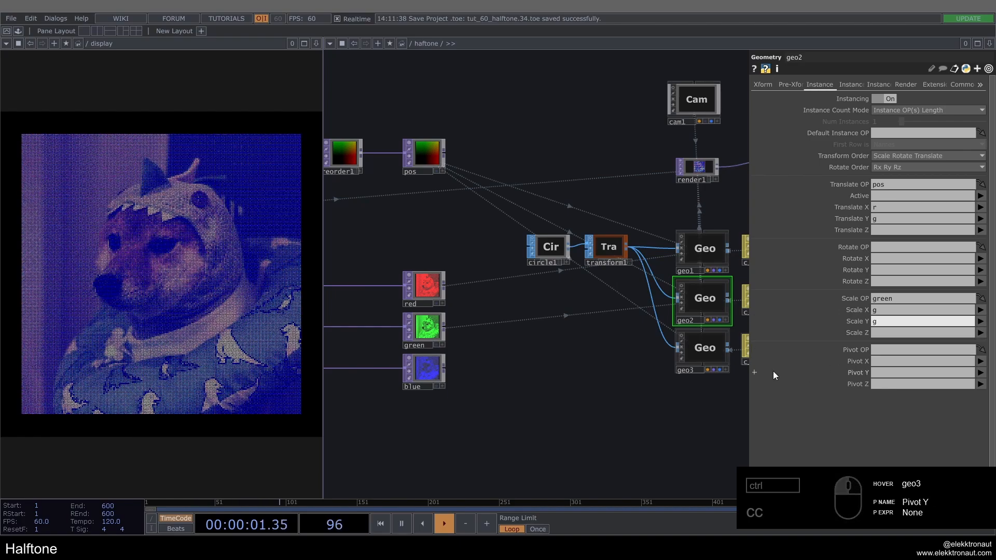
Assign the blue Null as geo3's instance Scale OP and map its b channel to Scale X and Scale Y
{"action": "left_click", "coordinate": [716, 353]}
{"action": "left_click_drag", "start_coordinate": [424, 369], "coordinate": [892, 300]}
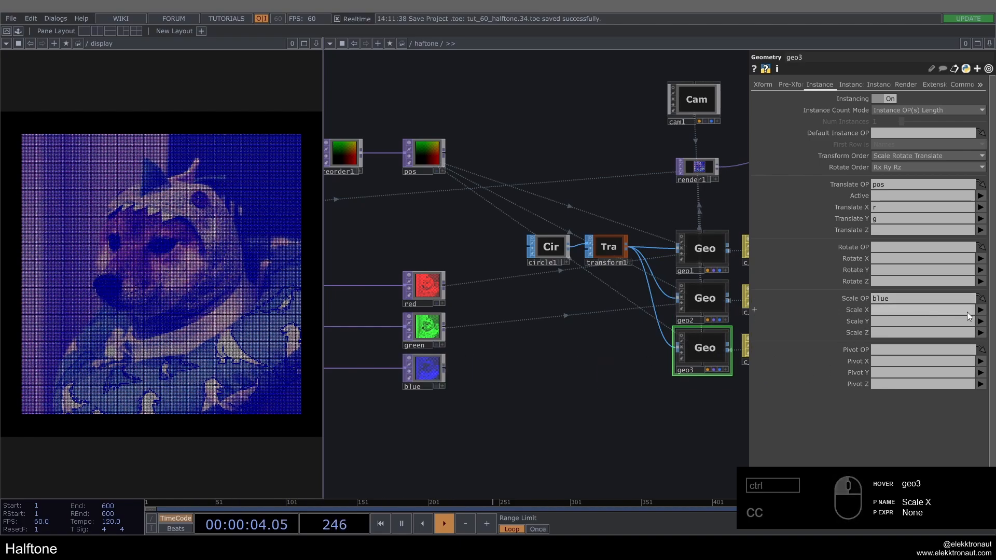
{"action": "left_click", "coordinate": [980, 310]}
{"action": "left_click", "coordinate": [982, 343]}
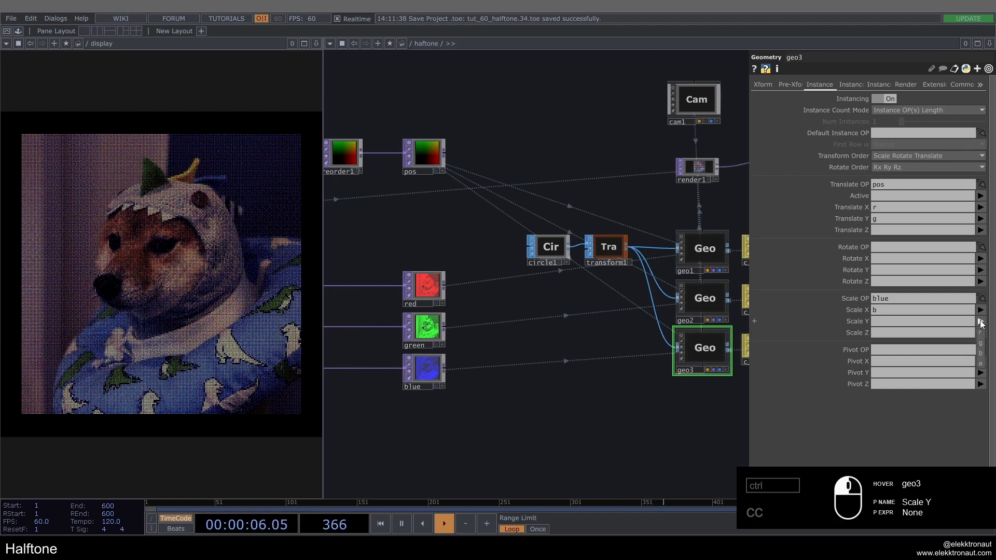
{"action": "left_click", "coordinate": [980, 321]}
{"action": "left_click", "coordinate": [982, 354]}
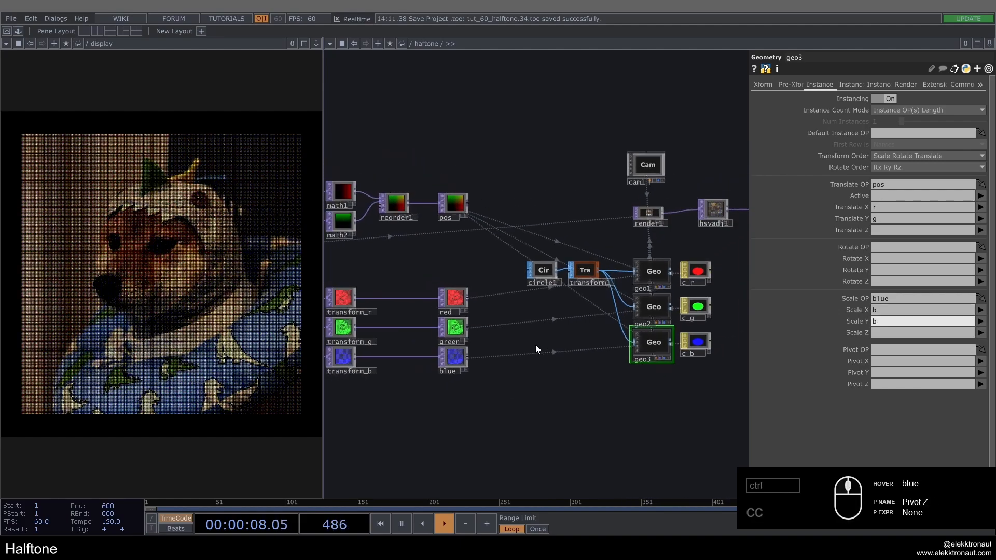
Change res1's resolution expressions to op('input').width / 4 and op('input').height / 4
{"action": "scroll", "coordinate": [535, 345], "scroll_direction": "down", "scroll_amount": 4}
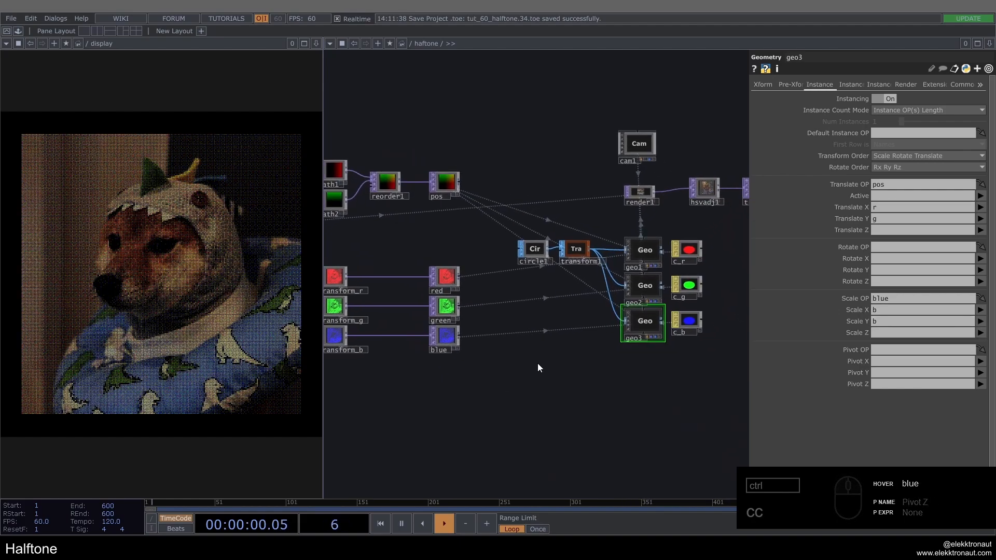
{"action": "left_click_drag", "start_coordinate": [640, 373], "coordinate": [674, 385]}
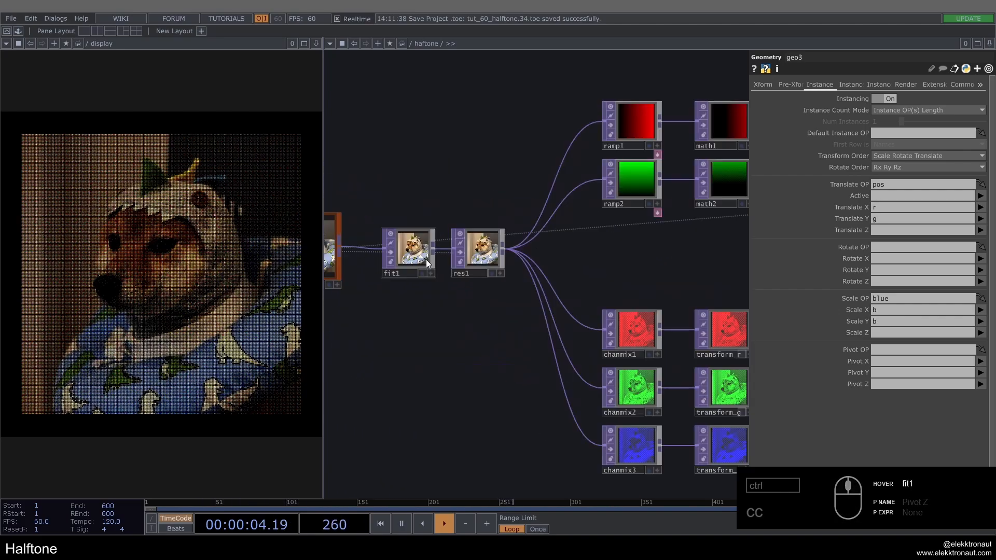
{"action": "left_click", "coordinate": [493, 255]}
{"action": "mouse_move", "coordinate": [939, 121]}
{"action": "left_mouse_down"}
{"action": "mouse_move", "coordinate": [929, 121]}
{"action": "mouse_move", "coordinate": [933, 131]}
{"action": "left_mouse_up"}
{"action": "type", "text": "44"}
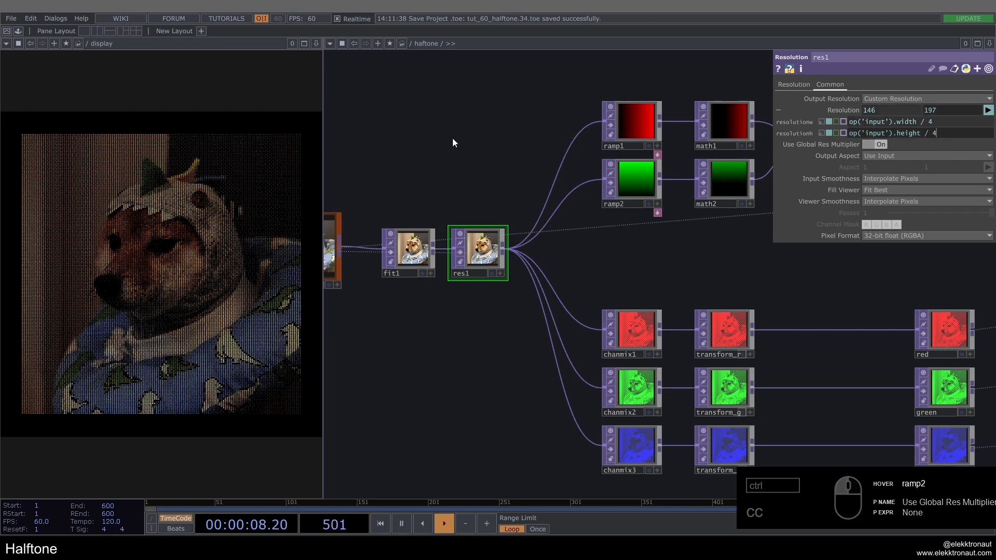
Set the orthographic camera cam1's Ortho Width to 1.12
{"action": "scroll", "coordinate": [400, 234], "scroll_direction": "up", "scroll_amount": 3}
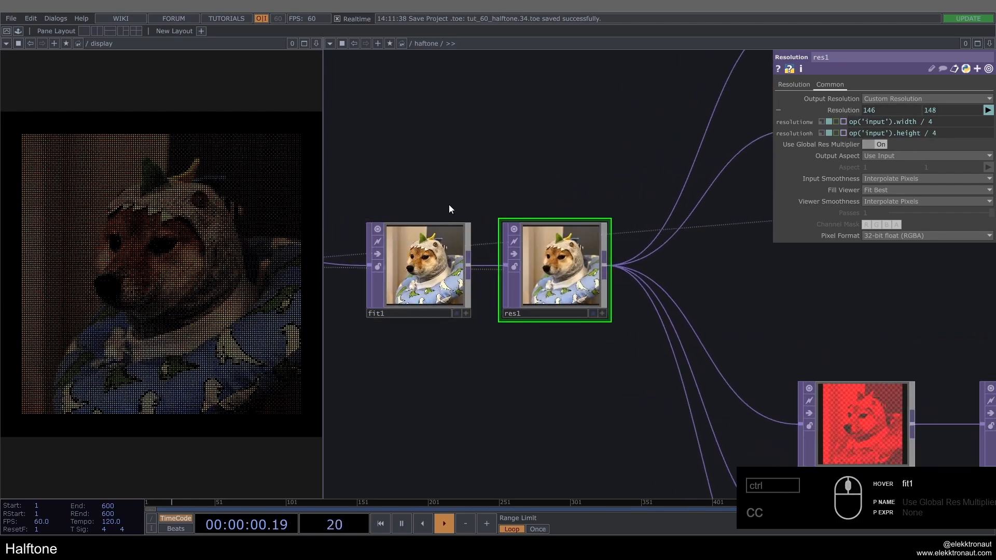
{"action": "scroll", "coordinate": [585, 268], "scroll_direction": "down", "scroll_amount": 3}
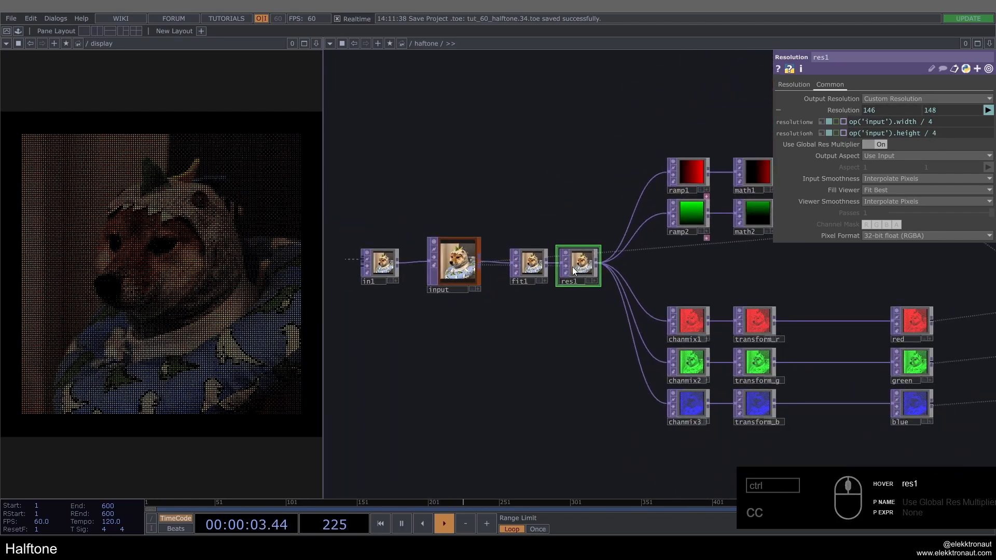
{"action": "scroll", "coordinate": [547, 345], "scroll_direction": "down", "scroll_amount": 5}
{"action": "scroll", "coordinate": [737, 243], "scroll_direction": "up", "scroll_amount": 5}
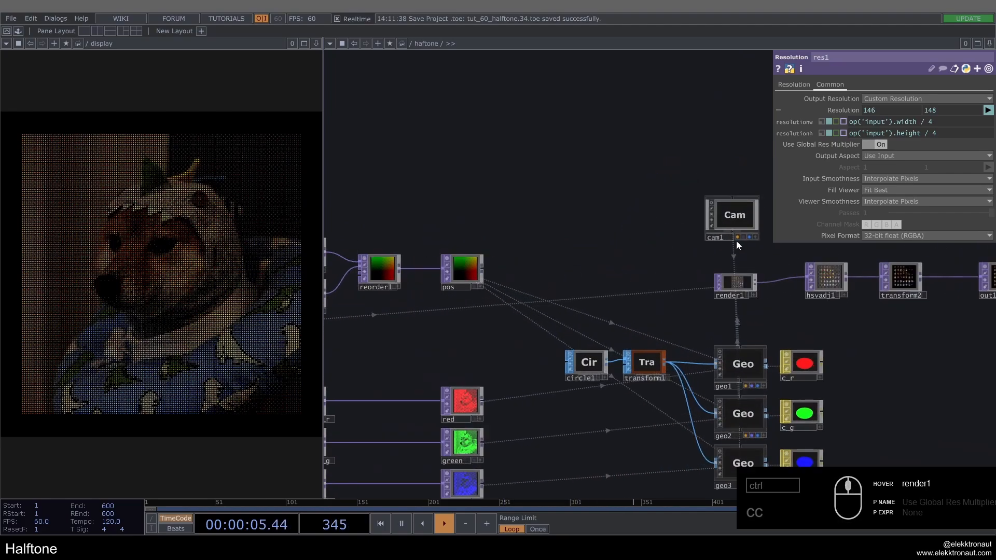
{"action": "left_click", "coordinate": [736, 241]}
{"action": "left_click_drag", "start_coordinate": [902, 133], "coordinate": [905, 141]}
{"action": "scroll", "coordinate": [716, 275], "scroll_direction": "down", "scroll_amount": 5}
{"action": "scroll", "coordinate": [491, 303], "scroll_direction": "up", "scroll_amount": 4}
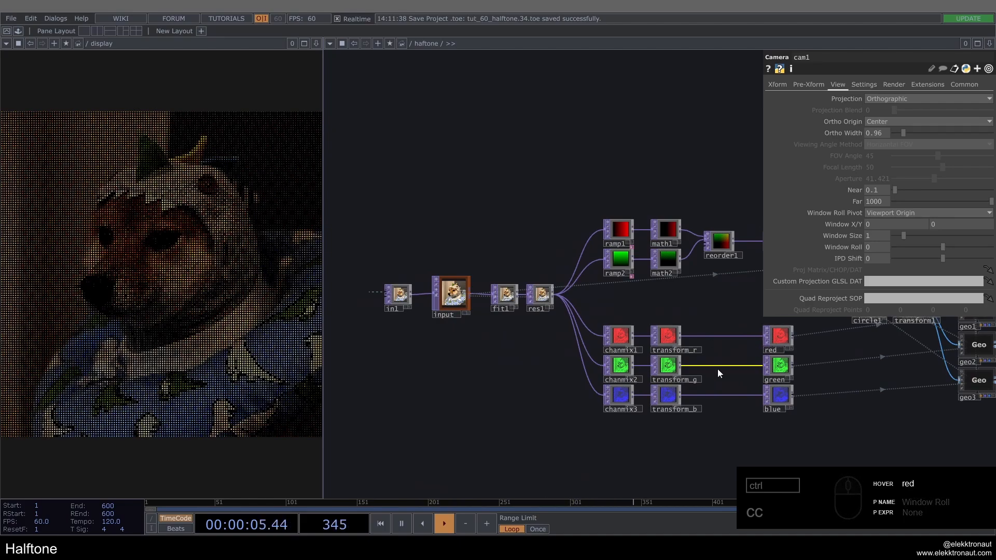
{"action": "scroll", "coordinate": [717, 369], "scroll_direction": "up", "scroll_amount": 4}
{"action": "left_click_drag", "start_coordinate": [723, 345], "coordinate": [550, 330]}
{"action": "scroll", "coordinate": [605, 321], "scroll_direction": "down", "scroll_amount": 3}
{"action": "scroll", "coordinate": [607, 297], "scroll_direction": "down", "scroll_amount": 1}
{"action": "left_click_drag", "start_coordinate": [570, 274], "coordinate": [524, 293]}
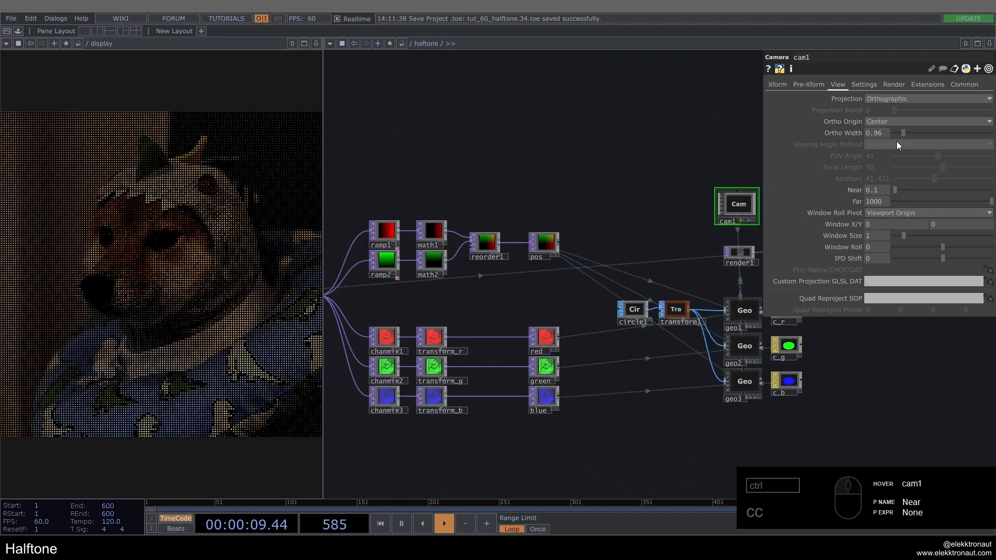
{"action": "left_click_drag", "start_coordinate": [905, 133], "coordinate": [906, 132]}
Rotate the three color channels individually, adjusting transform_r and setting Rotate to 60 in transform_g and 80 in transform_b
{"action": "left_click_drag", "start_coordinate": [550, 196], "coordinate": [596, 159]}
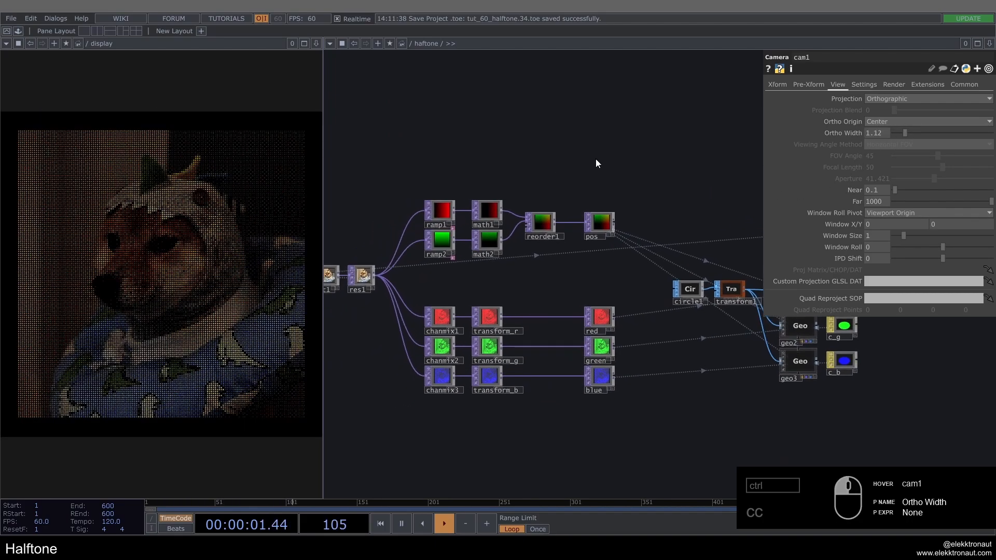
{"action": "scroll", "coordinate": [473, 377], "scroll_direction": "up", "scroll_amount": 4}
{"action": "left_click", "coordinate": [522, 248]}
{"action": "right_click_drag", "start_coordinate": [512, 184], "coordinate": [532, 401]}
{"action": "left_click", "coordinate": [529, 252]}
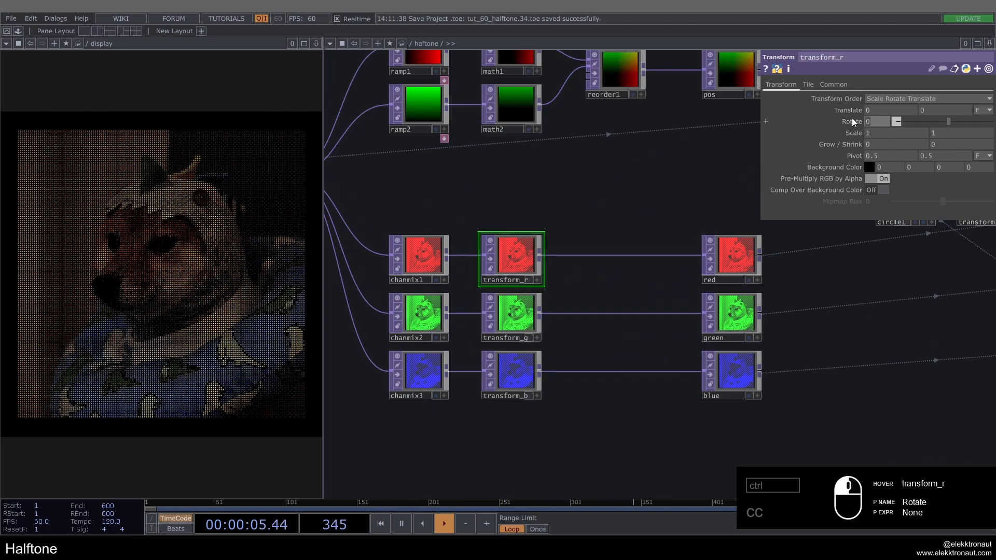
{"action": "left_click", "coordinate": [516, 312]}
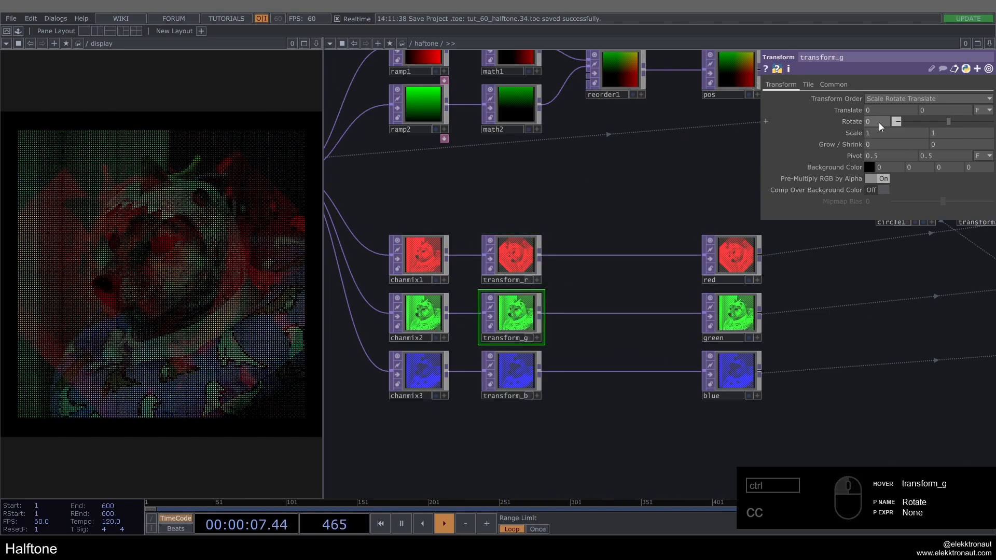
{"action": "key", "text": "Return"}
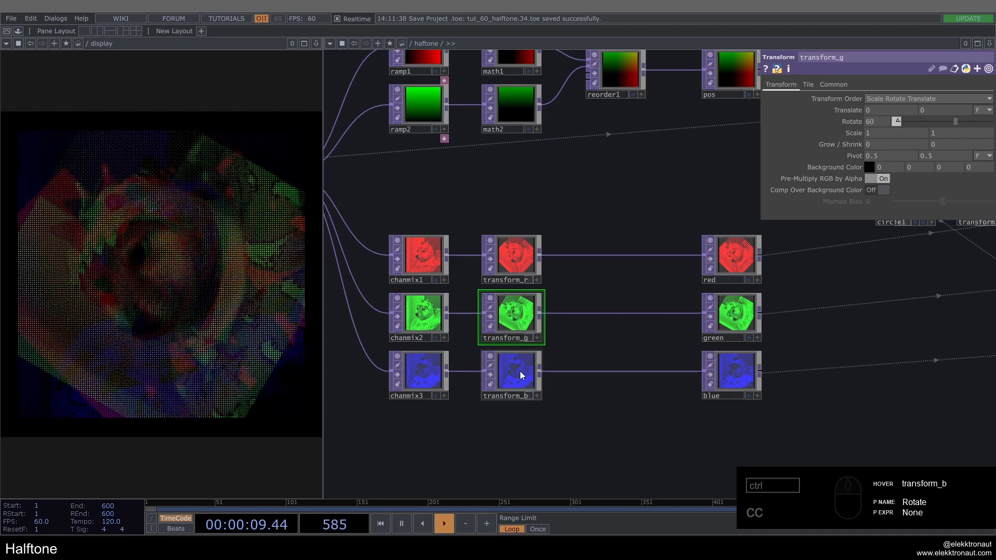
{"action": "left_click", "coordinate": [520, 371]}
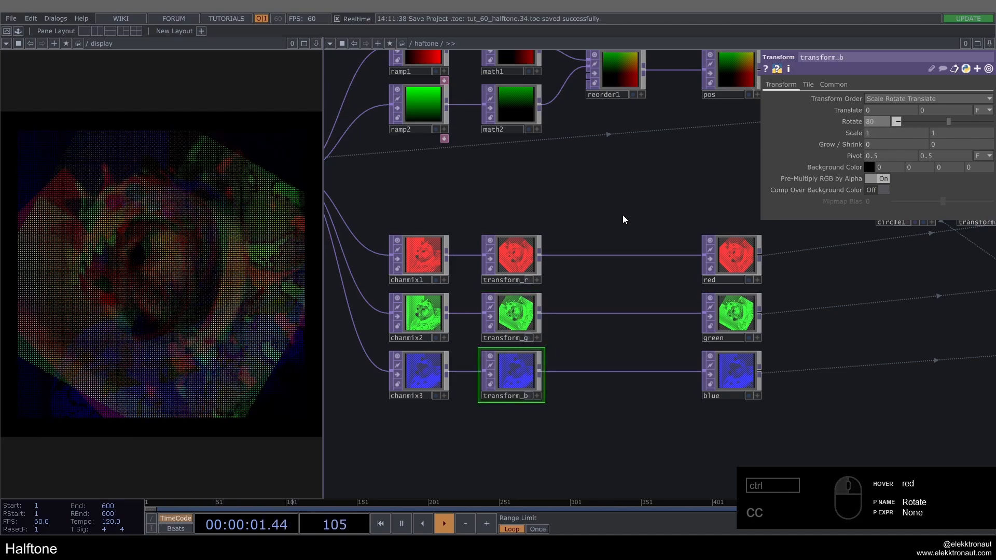
{"action": "key", "text": "Return"}
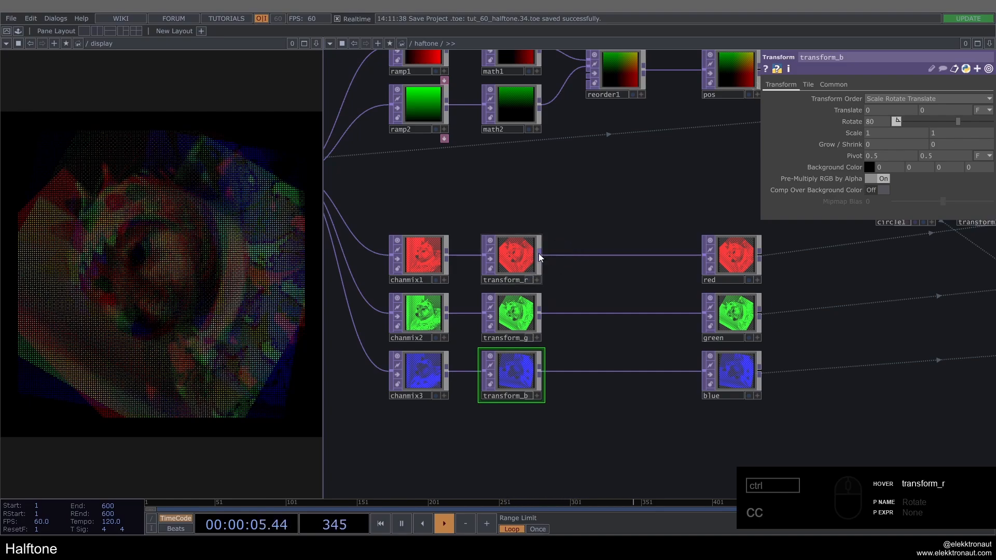
Examine how the rotated red image in transform_r fills its frame
{"action": "scroll", "coordinate": [507, 245], "scroll_direction": "up", "scroll_amount": 5}
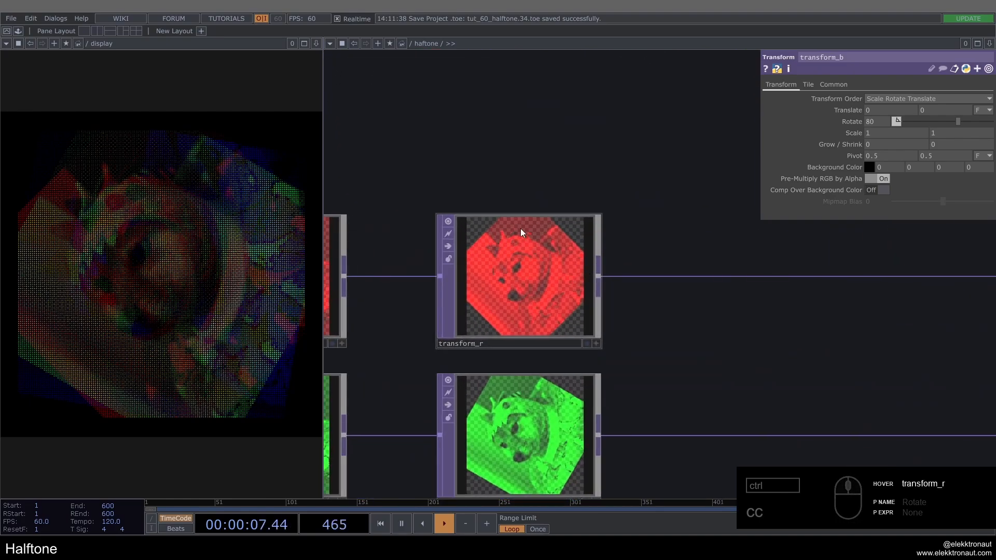
{"action": "scroll", "coordinate": [552, 248], "scroll_direction": "up", "scroll_amount": 3}
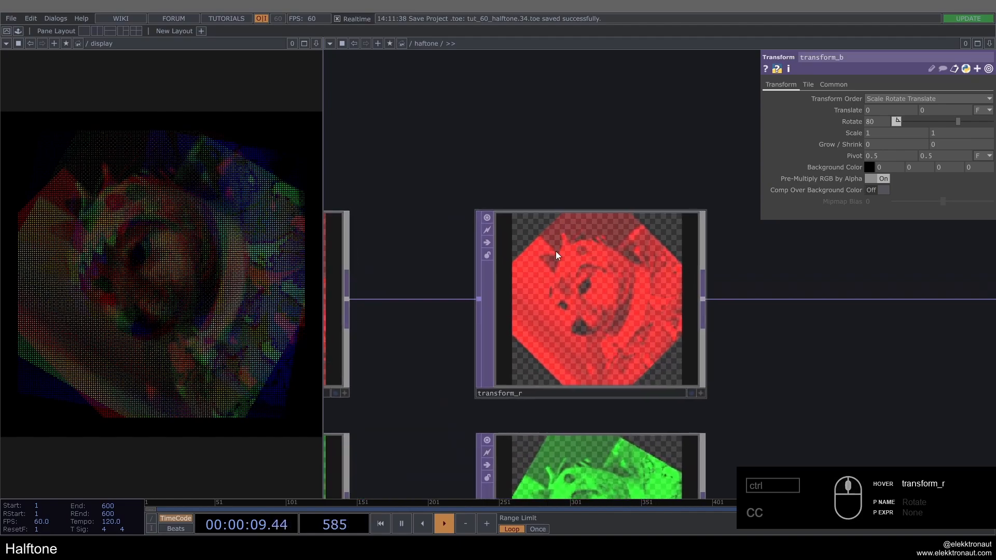
{"action": "scroll", "coordinate": [549, 254], "scroll_direction": "down", "scroll_amount": 8}
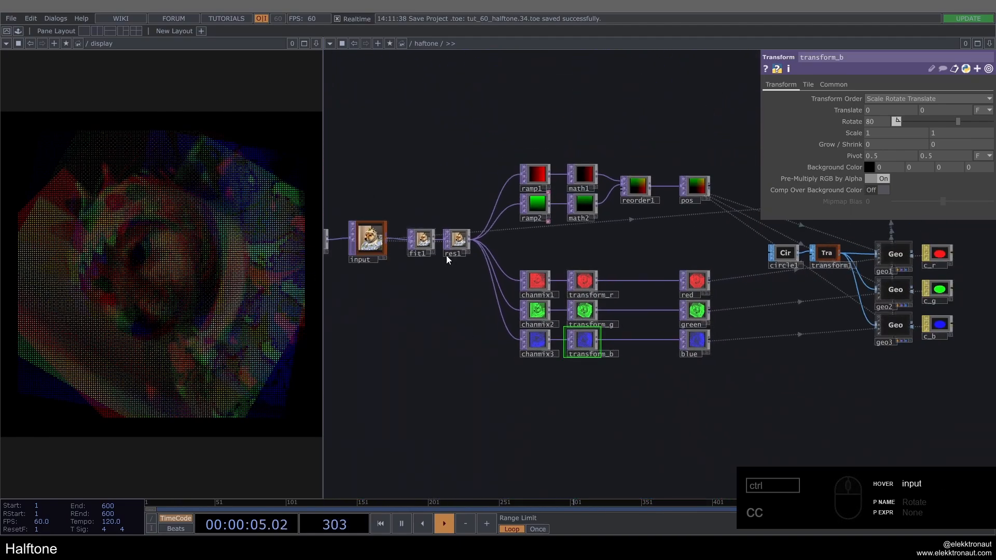
Turn on geo1's viewer to examine the layout of the red circle instances up close, and turn it off again
{"action": "scroll", "coordinate": [742, 332], "scroll_direction": "up", "scroll_amount": 3}
{"action": "scroll", "coordinate": [742, 332], "scroll_direction": "up", "scroll_amount": 1}
{"action": "left_click_drag", "start_coordinate": [736, 333], "coordinate": [487, 405]}
{"action": "left_click_drag", "start_coordinate": [692, 361], "coordinate": [514, 405]}
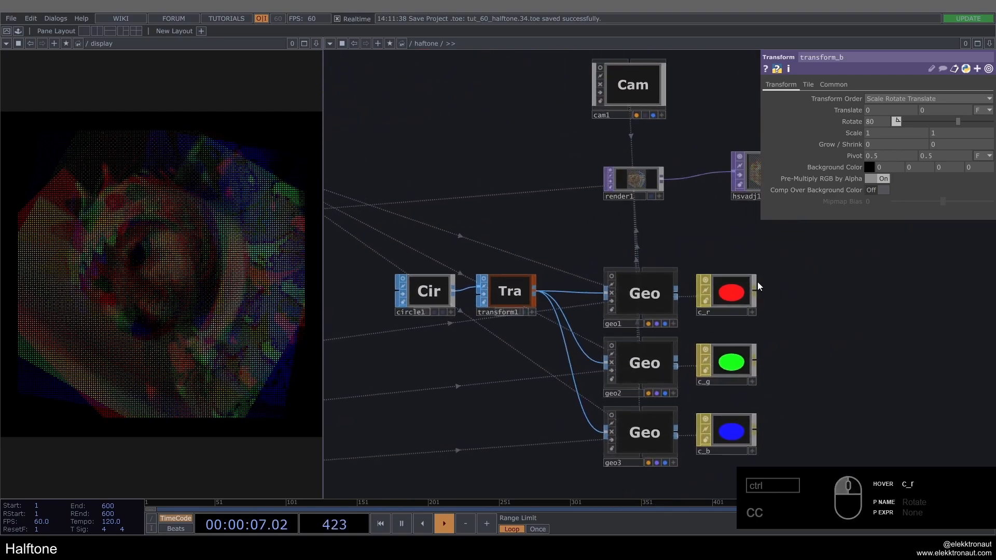
{"action": "scroll", "coordinate": [645, 280], "scroll_direction": "up", "scroll_amount": 4}
{"action": "left_click", "coordinate": [575, 267]}
{"action": "scroll", "coordinate": [622, 295], "scroll_direction": "up", "scroll_amount": 4}
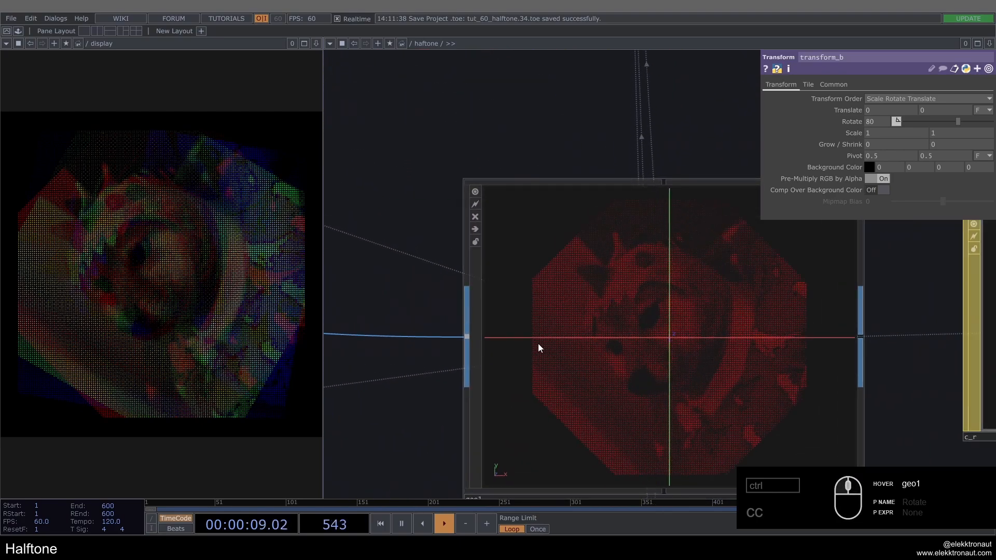
{"action": "left_click_drag", "start_coordinate": [417, 354], "coordinate": [382, 331]}
{"action": "scroll", "coordinate": [571, 365], "scroll_direction": "up", "scroll_amount": 3}
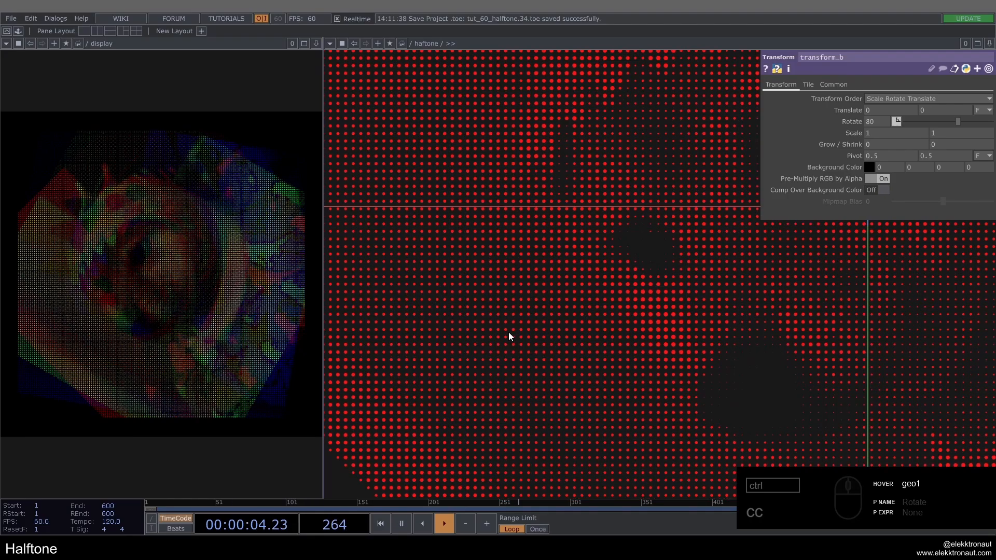
{"action": "scroll", "coordinate": [534, 339], "scroll_direction": "down", "scroll_amount": 3}
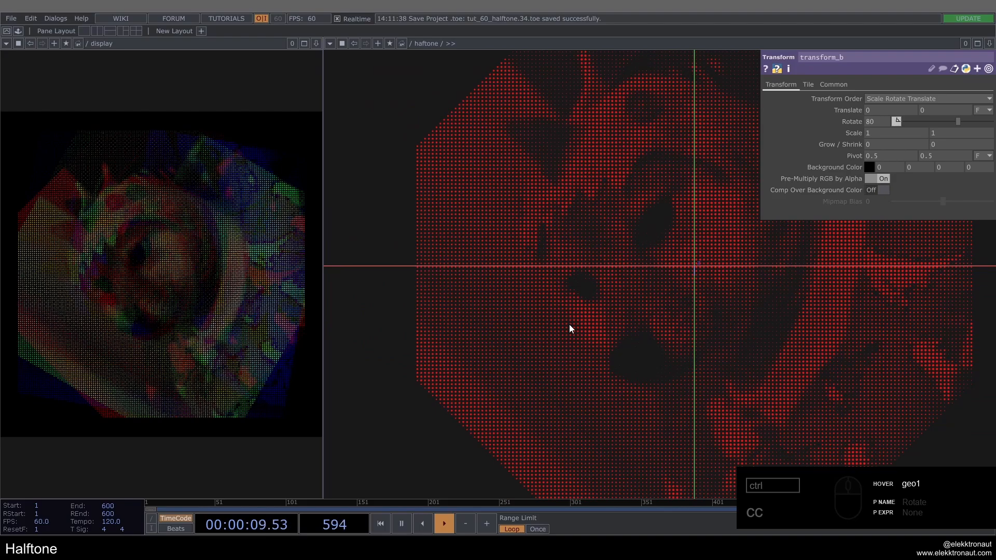
{"action": "scroll", "coordinate": [569, 324], "scroll_direction": "down", "scroll_amount": 3}
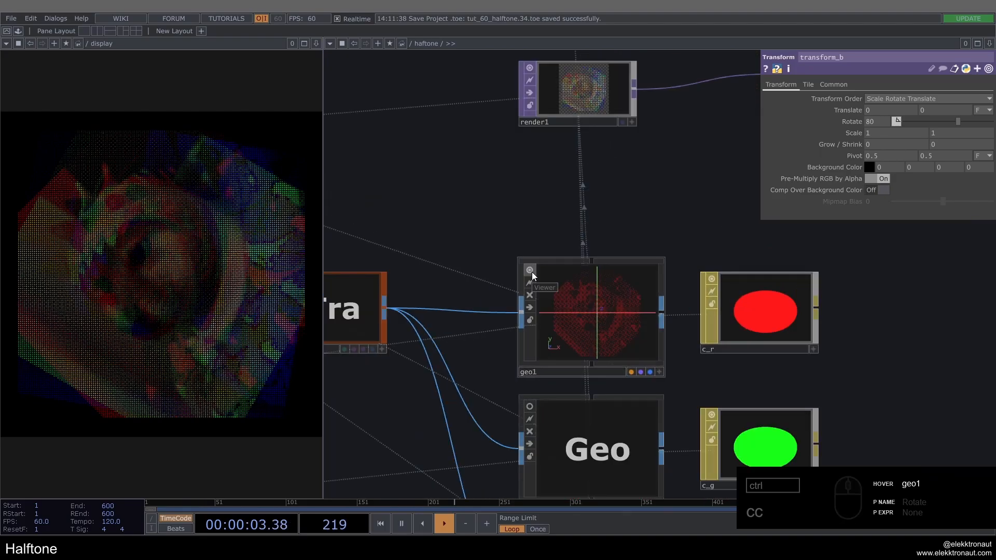
{"action": "left_click", "coordinate": [530, 270]}
{"action": "scroll", "coordinate": [587, 304], "scroll_direction": "down", "scroll_amount": 5}
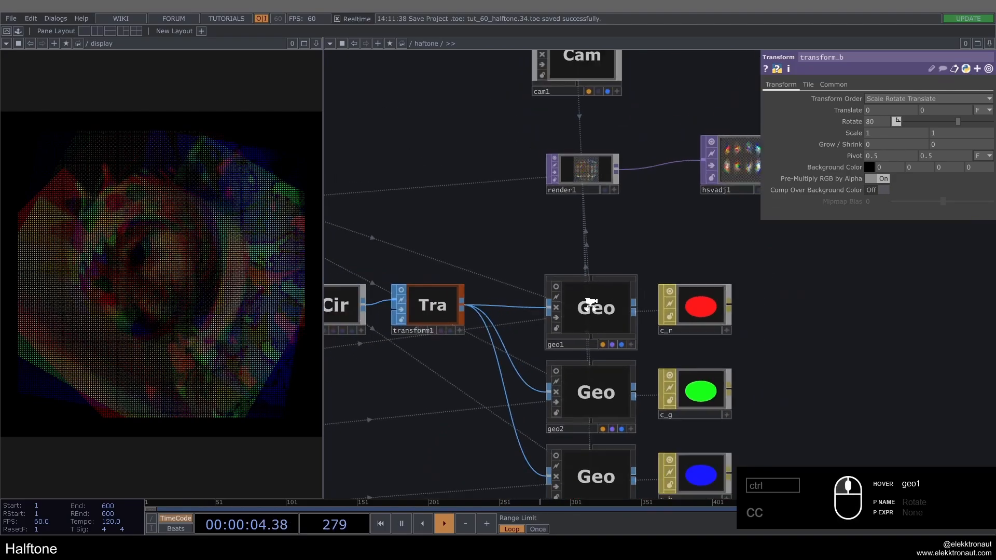
Copy the Rotate parameter of transform_r for referencing elsewhere
{"action": "left_click", "coordinate": [587, 304]}
{"action": "left_click_drag", "start_coordinate": [390, 288], "coordinate": [608, 260]}
{"action": "scroll", "coordinate": [547, 258], "scroll_direction": "down", "scroll_amount": 3}
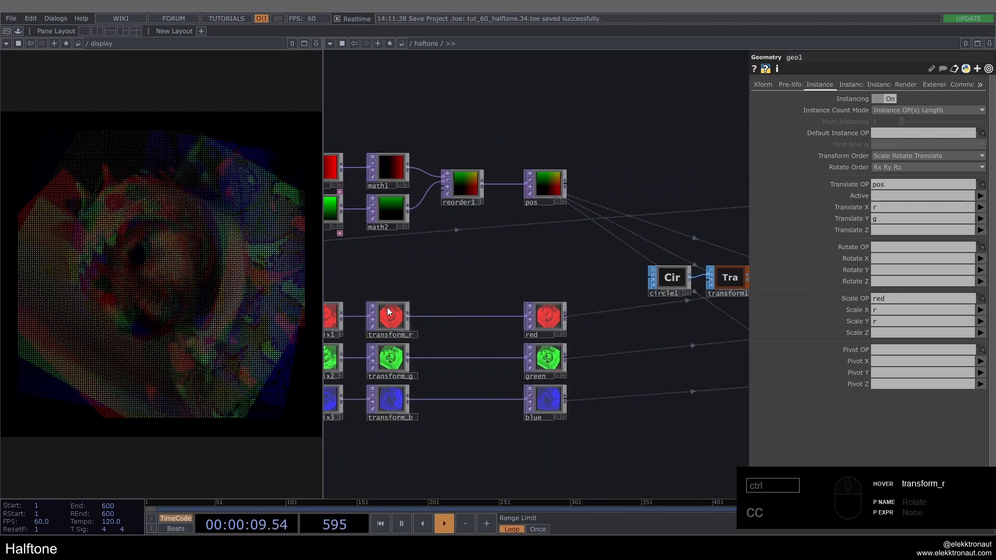
{"action": "left_click", "coordinate": [390, 313]}
{"action": "right_click", "coordinate": [876, 123]}
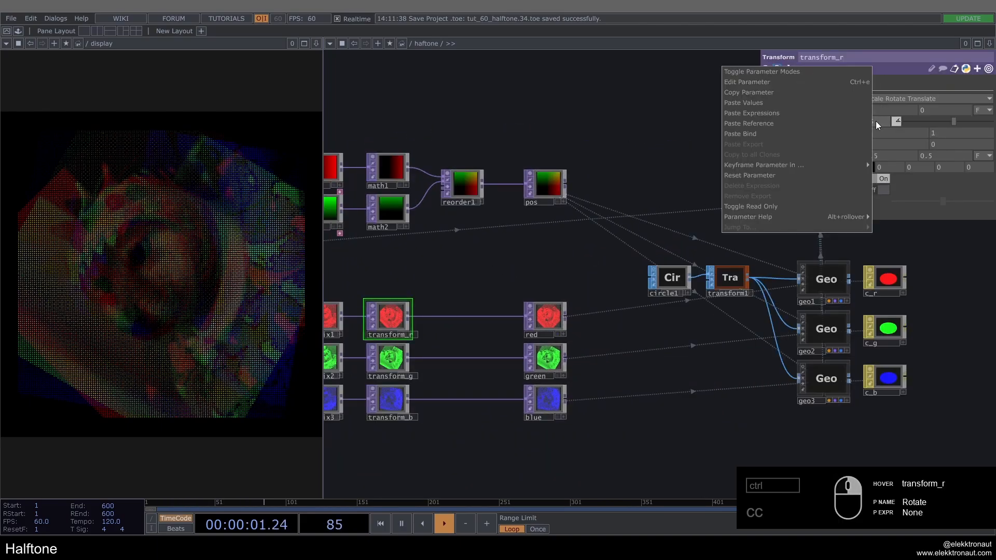
{"action": "left_click", "coordinate": [773, 94]}
Paste the copied parameter as a reference into geo1's Z rotation and multiply the expression by -1
{"action": "left_click_drag", "start_coordinate": [750, 358], "coordinate": [556, 352]}
{"action": "scroll", "coordinate": [638, 311], "scroll_direction": "up", "scroll_amount": 3}
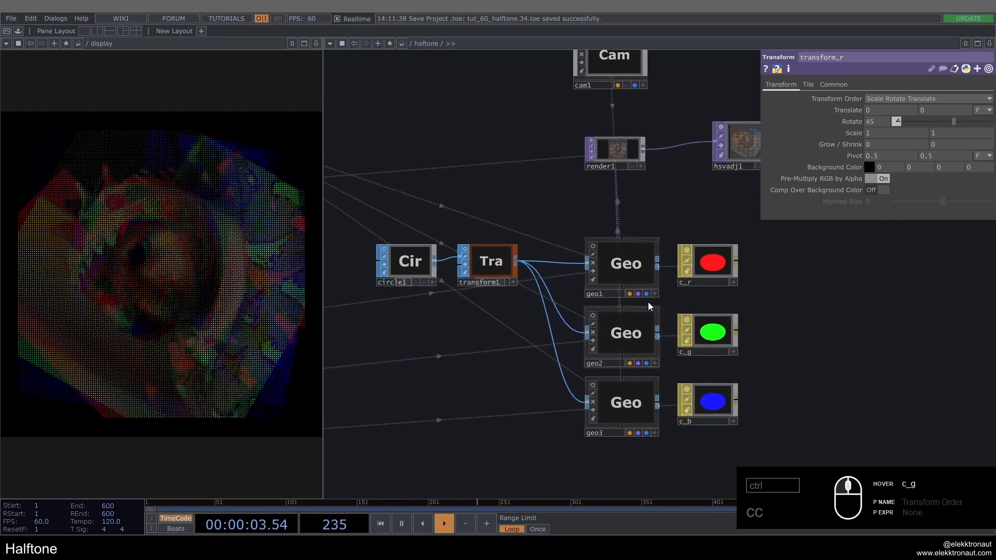
{"action": "left_click", "coordinate": [627, 268]}
{"action": "left_click", "coordinate": [762, 84]}
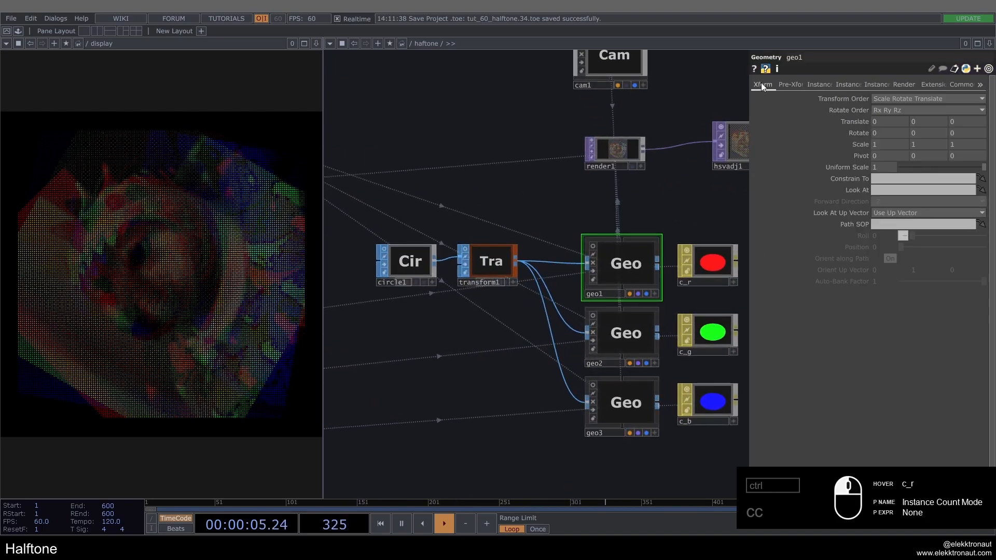
{"action": "right_click", "coordinate": [967, 133]}
{"action": "left_click", "coordinate": [888, 134]}
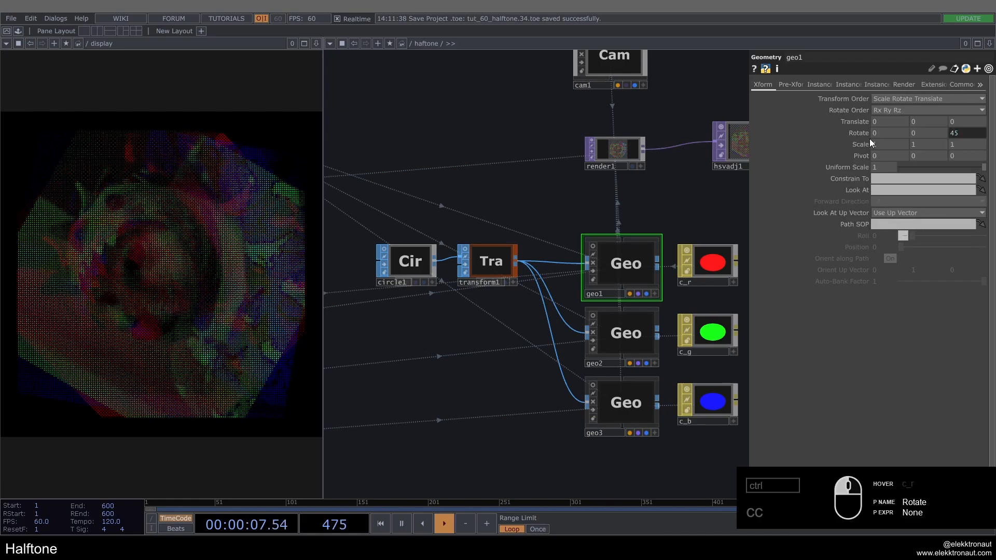
{"action": "left_click", "coordinate": [861, 134]}
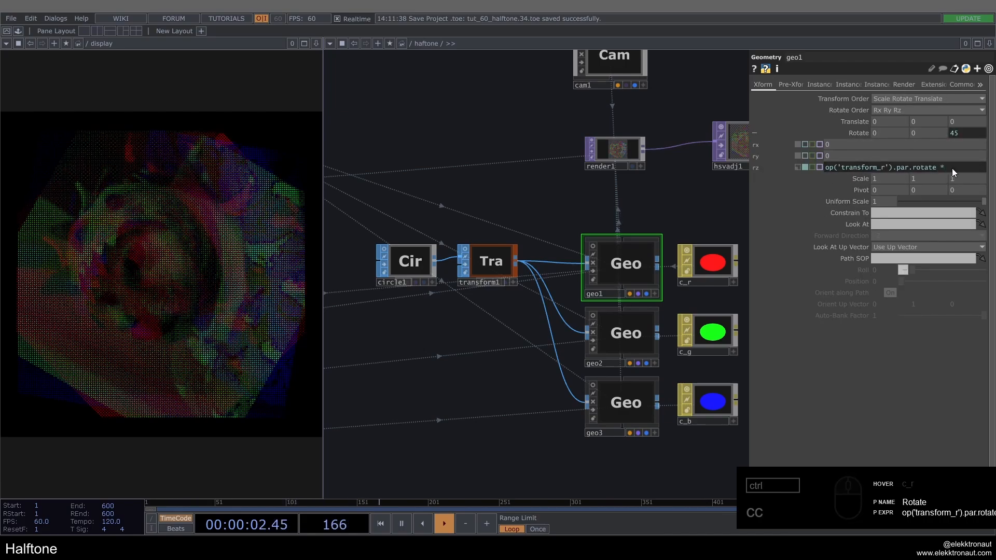
{"action": "type", "text": "-1"}
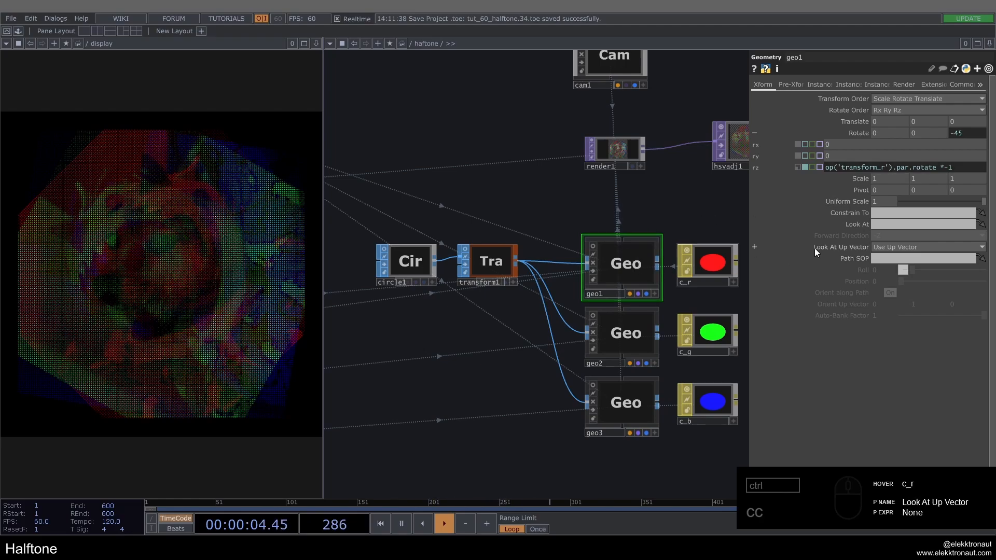
Examine the rotated image in the red Null and compare its orientation with the geo1 setup
{"action": "left_click", "coordinate": [484, 352]}
{"action": "left_click_drag", "start_coordinate": [484, 352], "coordinate": [674, 337]}
{"action": "scroll", "coordinate": [443, 308], "scroll_direction": "up", "scroll_amount": 5}
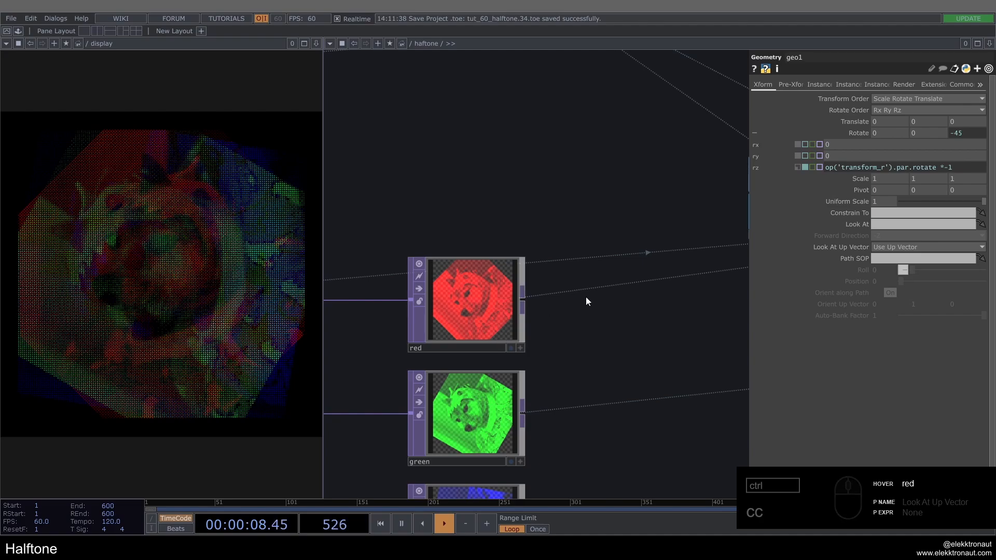
{"action": "scroll", "coordinate": [625, 245], "scroll_direction": "down", "scroll_amount": 5}
{"action": "left_click_drag", "start_coordinate": [540, 338], "coordinate": [342, 403]}
{"action": "scroll", "coordinate": [637, 321], "scroll_direction": "up", "scroll_amount": 5}
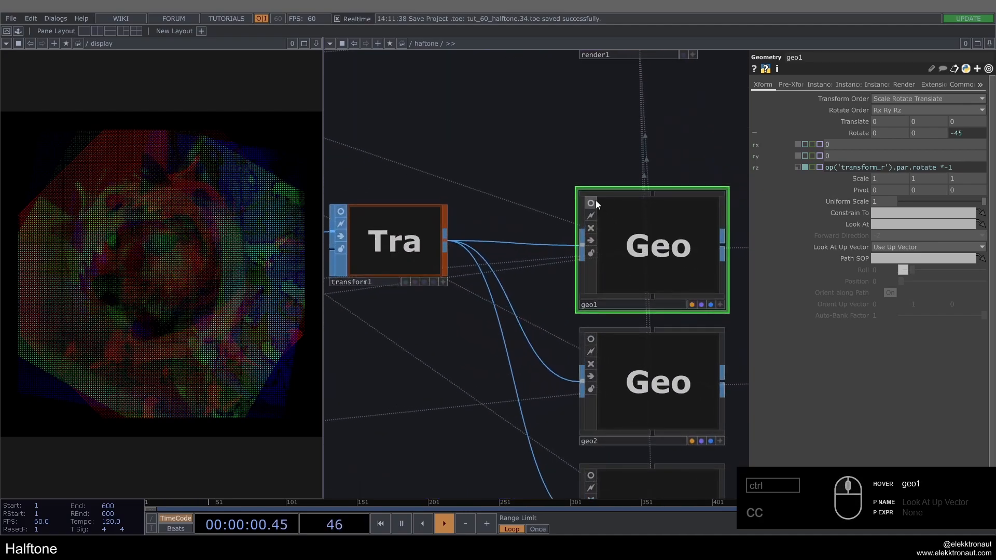
{"action": "scroll", "coordinate": [518, 363], "scroll_direction": "down", "scroll_amount": 5}
{"action": "scroll", "coordinate": [500, 318], "scroll_direction": "up", "scroll_amount": 5}
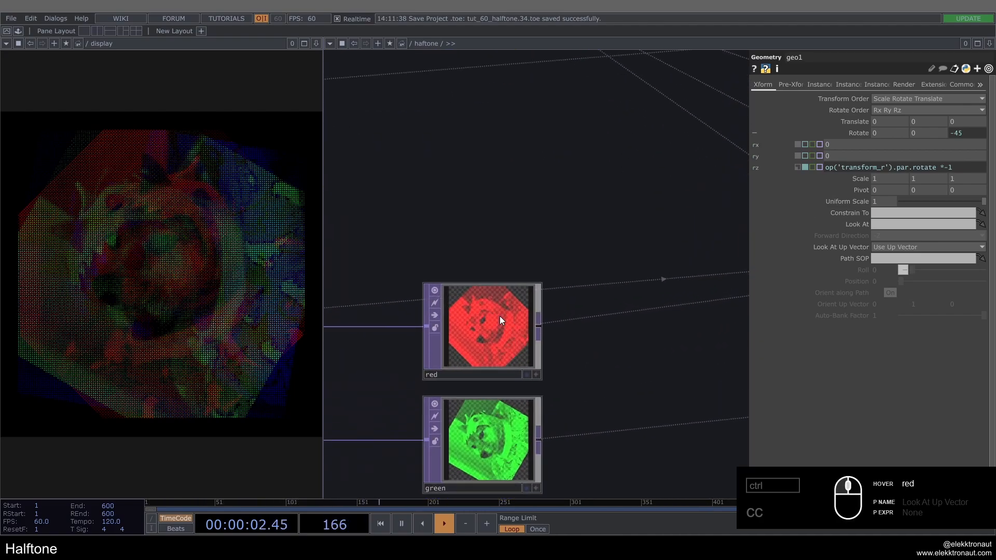
{"action": "left_click", "coordinate": [495, 290]}
{"action": "scroll", "coordinate": [494, 288], "scroll_direction": "up", "scroll_amount": 3}
{"action": "scroll", "coordinate": [475, 350], "scroll_direction": "down", "scroll_amount": 7}
{"action": "left_click_drag", "start_coordinate": [796, 345], "coordinate": [563, 353]}
{"action": "scroll", "coordinate": [564, 353], "scroll_direction": "down", "scroll_amount": 2}
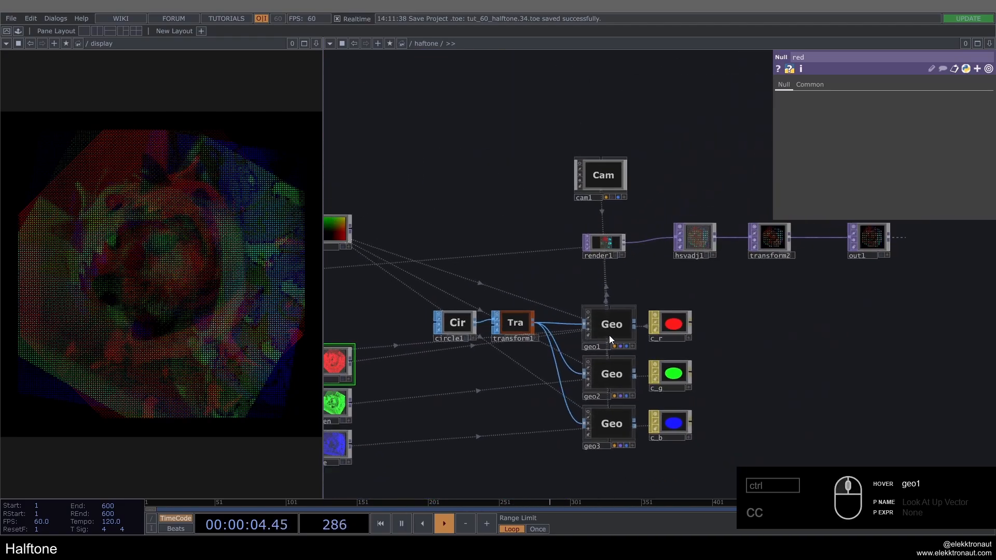
Turn on geo1's viewer to examine the counter-rotated red instances, and turn it off again
{"action": "scroll", "coordinate": [607, 330], "scroll_direction": "up", "scroll_amount": 7}
{"action": "left_click", "coordinate": [601, 286]}
{"action": "left_click", "coordinate": [601, 286]}
{"action": "left_click", "coordinate": [501, 189]}
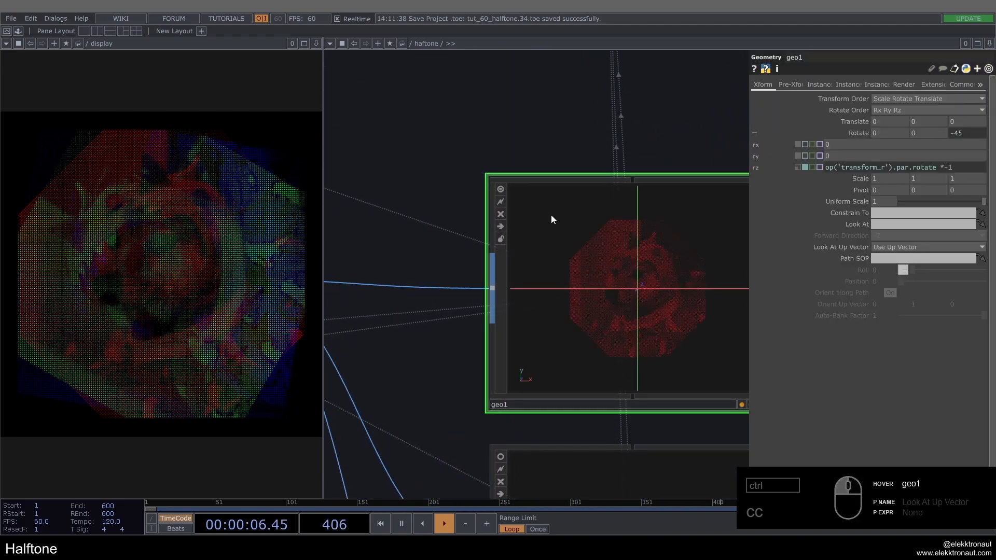
{"action": "scroll", "coordinate": [659, 279], "scroll_direction": "up", "scroll_amount": 5}
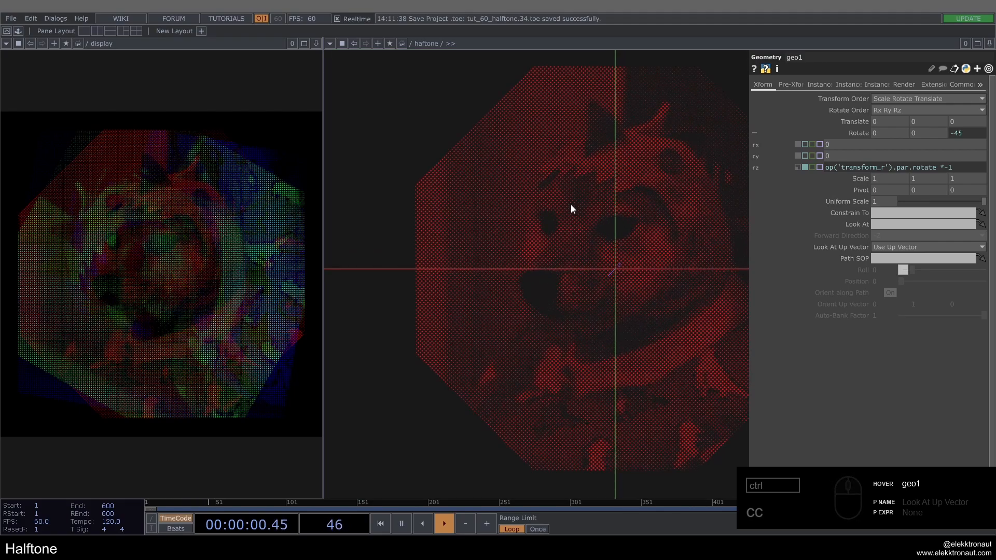
{"action": "scroll", "coordinate": [542, 263], "scroll_direction": "down", "scroll_amount": 3}
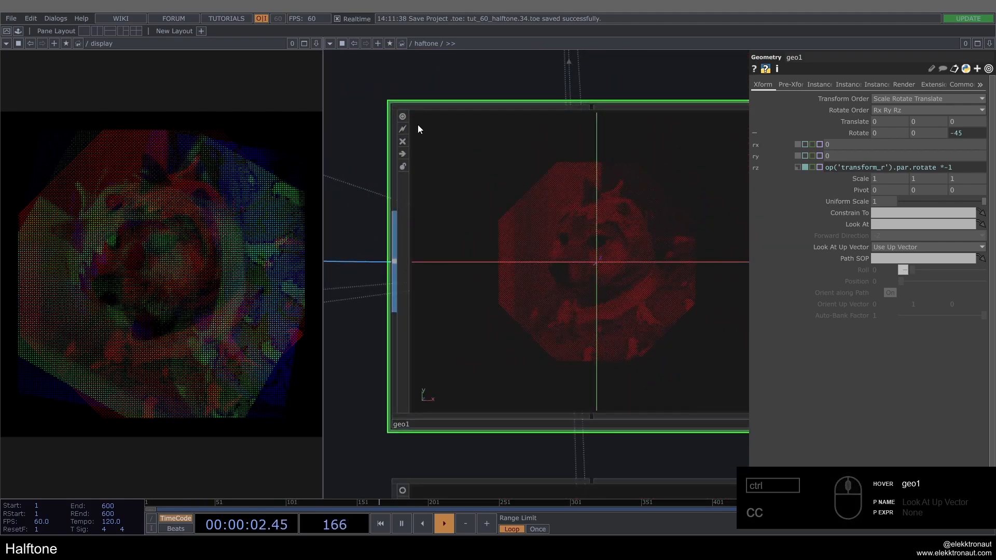
{"action": "left_click", "coordinate": [407, 117]}
{"action": "scroll", "coordinate": [592, 283], "scroll_direction": "down", "scroll_amount": 6}
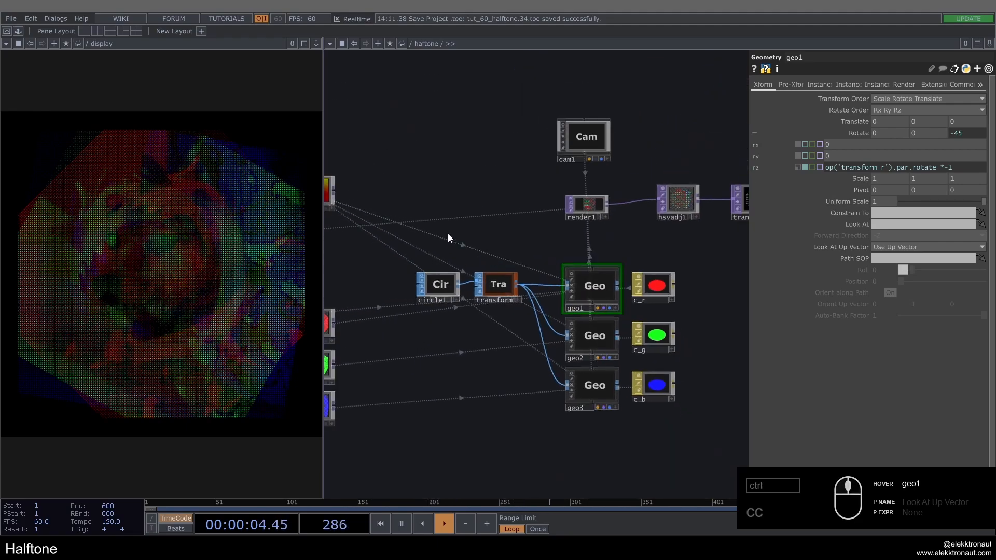
Reopen geo1's viewer to inspect the angled grid of red dots up close, and close it again
{"action": "left_click_drag", "start_coordinate": [580, 337], "coordinate": [543, 336]}
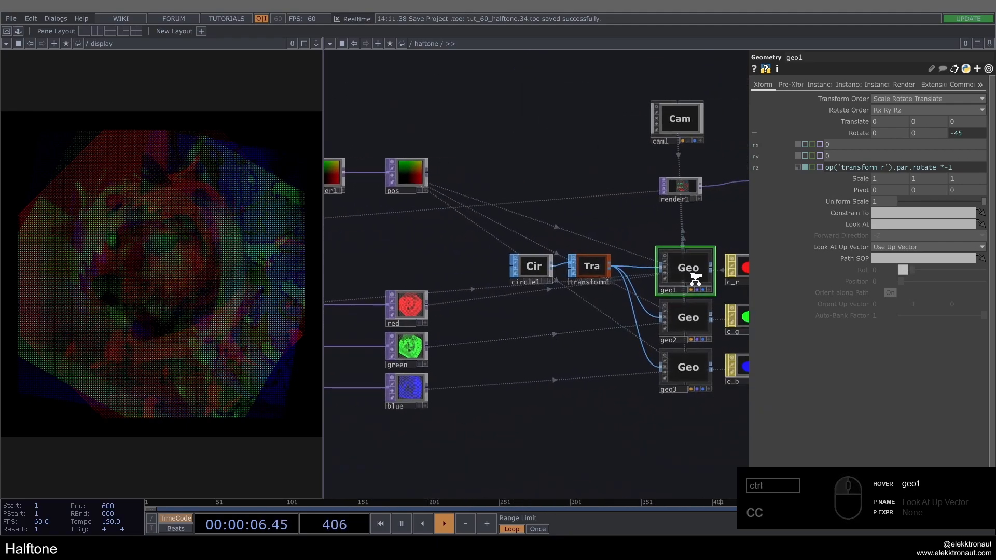
{"action": "scroll", "coordinate": [692, 273], "scroll_direction": "up", "scroll_amount": 5}
{"action": "left_click", "coordinate": [618, 218]}
{"action": "scroll", "coordinate": [633, 258], "scroll_direction": "up", "scroll_amount": 5}
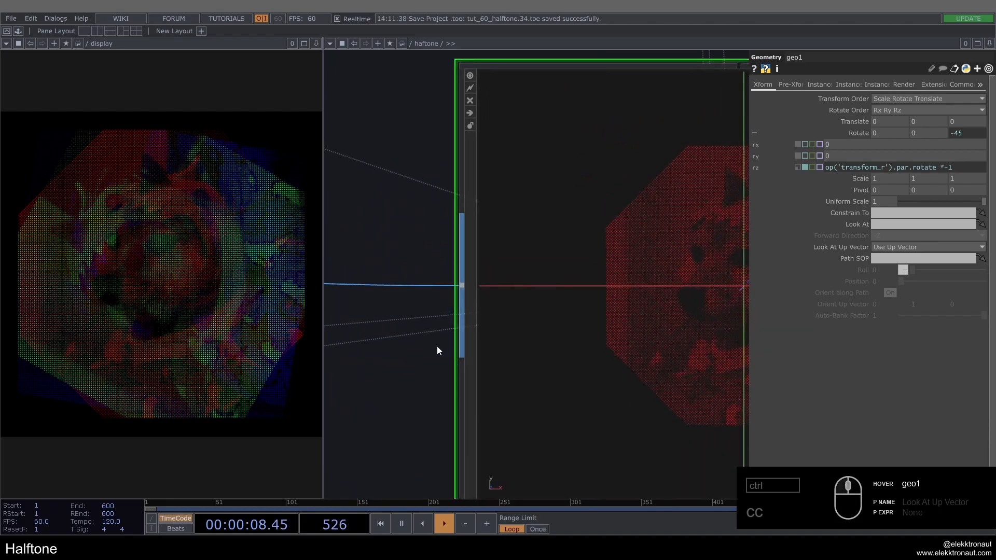
{"action": "left_click_drag", "start_coordinate": [437, 347], "coordinate": [375, 350]}
{"action": "scroll", "coordinate": [622, 354], "scroll_direction": "down", "scroll_amount": 3}
{"action": "scroll", "coordinate": [627, 351], "scroll_direction": "up", "scroll_amount": 5}
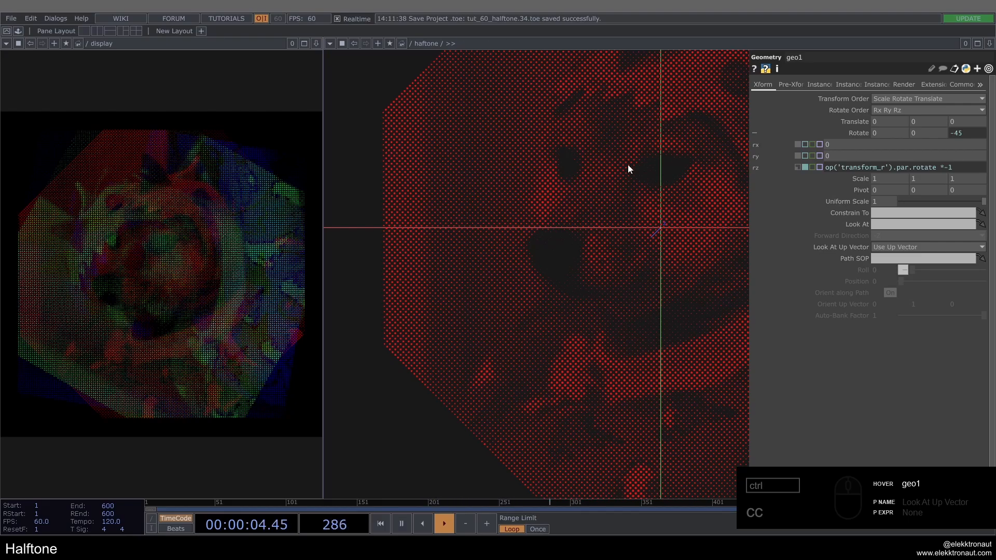
{"action": "scroll", "coordinate": [575, 229], "scroll_direction": "down", "scroll_amount": 10}
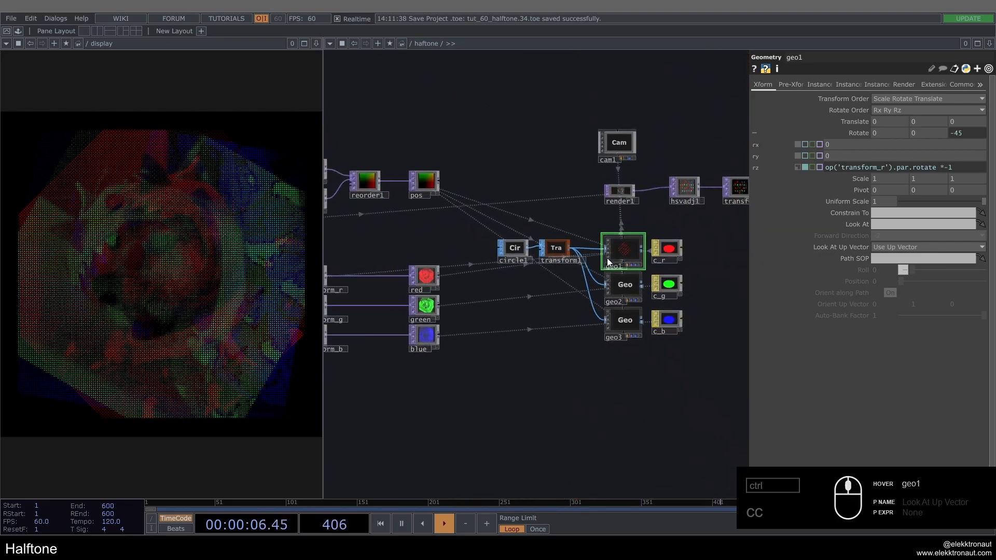
{"action": "scroll", "coordinate": [604, 227], "scroll_direction": "up", "scroll_amount": 3}
{"action": "left_click", "coordinate": [609, 225]}
{"action": "scroll", "coordinate": [610, 249], "scroll_direction": "down", "scroll_amount": 3}
Select geo2 and geo3 together and paste the transform_r Rotate reference into their Z rotation
{"action": "left_click_drag", "start_coordinate": [532, 350], "coordinate": [609, 347]}
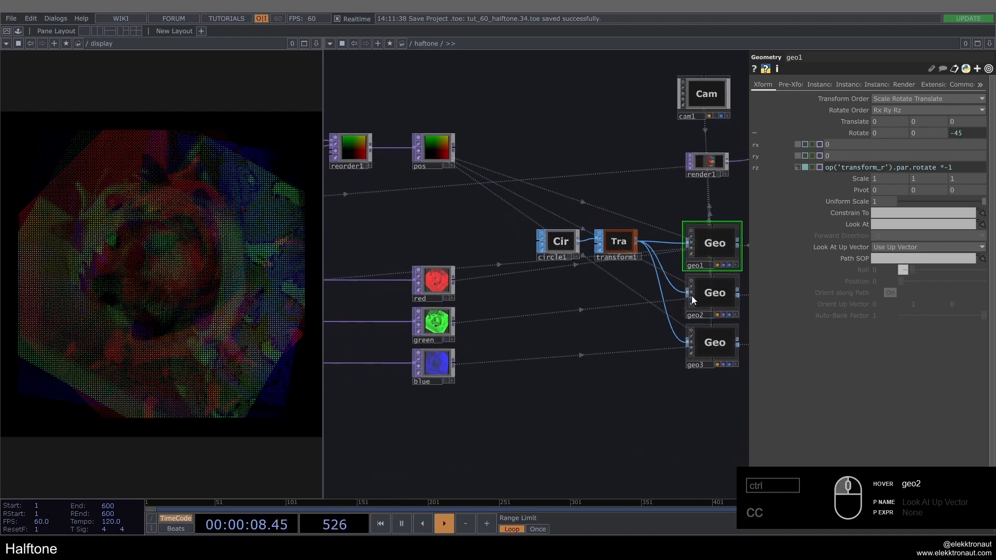
{"action": "left_click", "coordinate": [709, 299]}
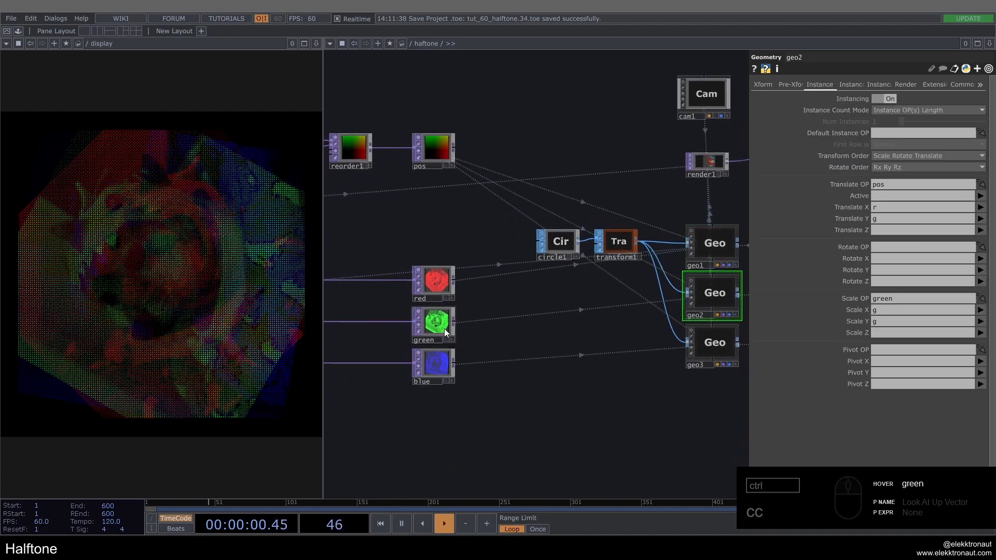
{"action": "left_click_drag", "start_coordinate": [687, 352], "coordinate": [798, 361]}
{"action": "left_click_drag", "start_coordinate": [567, 343], "coordinate": [379, 367]}
{"action": "left_click", "coordinate": [658, 273]}
{"action": "left_click", "coordinate": [653, 331]}
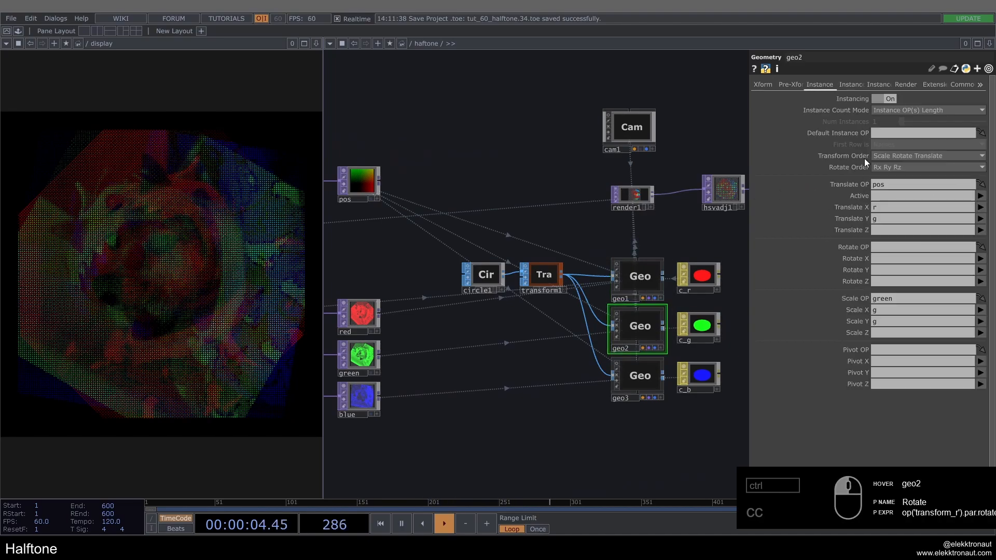
{"action": "right_click_drag", "start_coordinate": [656, 433], "coordinate": [620, 312]}
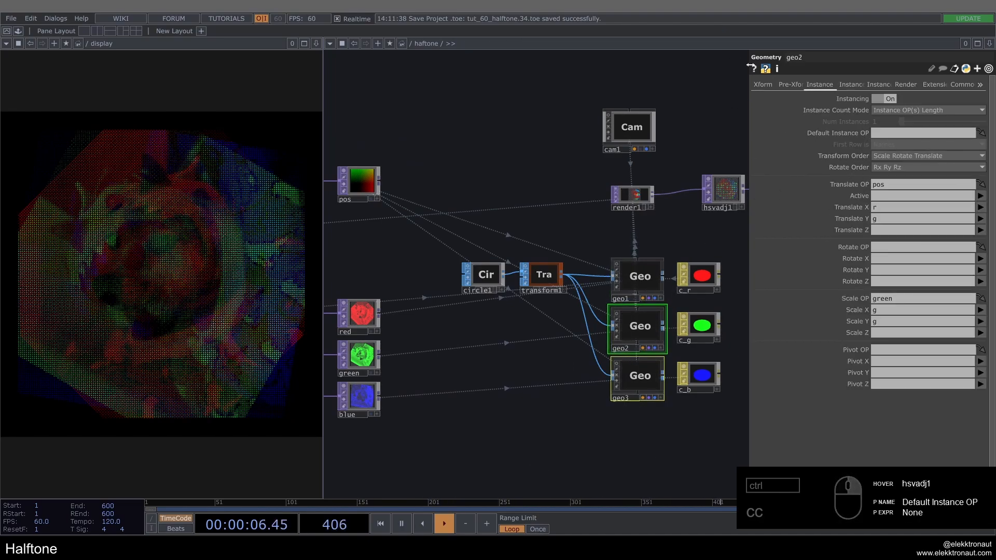
{"action": "left_click", "coordinate": [764, 84]}
{"action": "right_click", "coordinate": [962, 128]}
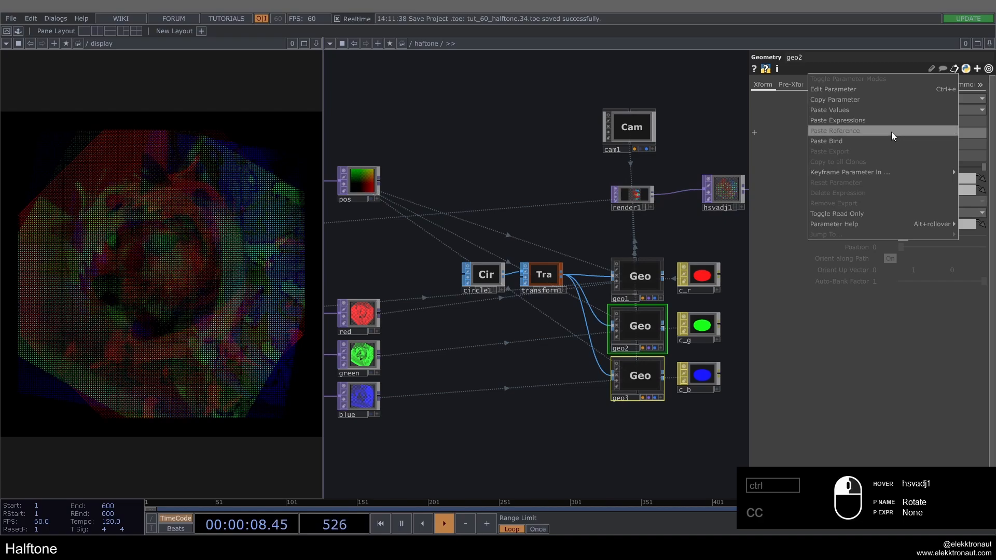
{"action": "left_click", "coordinate": [892, 132]}
Change the Z rotation references to transform_g in geo2 and transform_b in geo3
{"action": "left_click", "coordinate": [964, 133]}
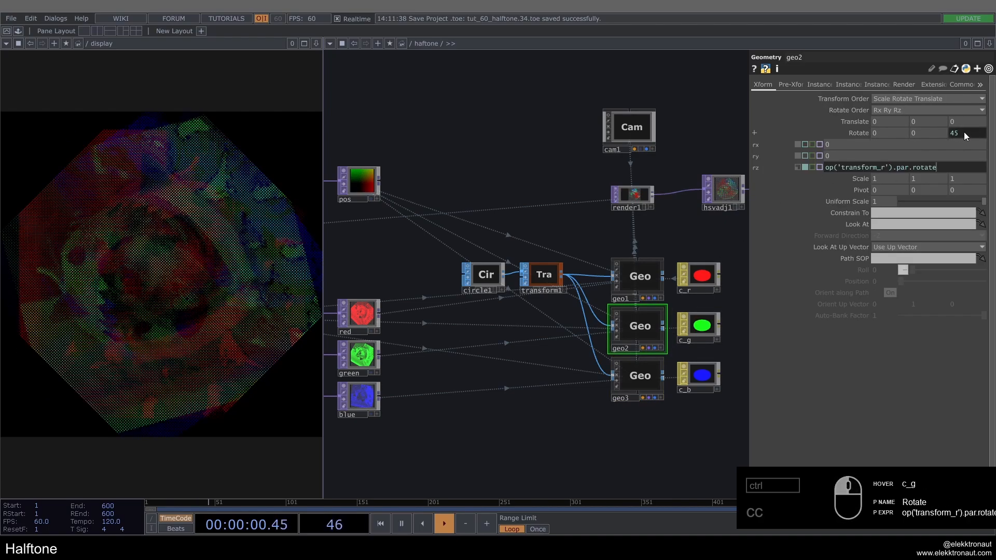
{"action": "left_click", "coordinate": [888, 170]}
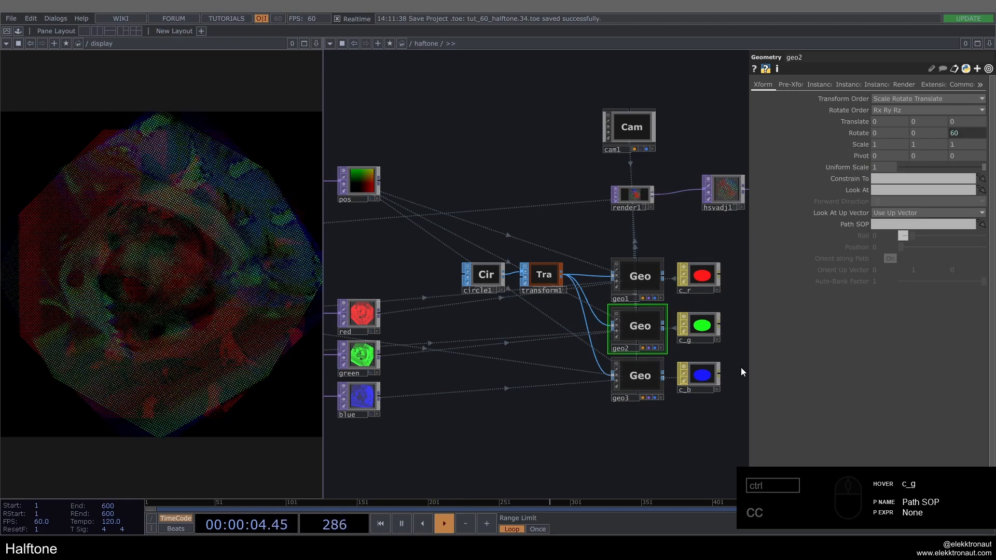
{"action": "scroll", "coordinate": [734, 371], "scroll_direction": "up", "scroll_amount": 3}
{"action": "left_click", "coordinate": [639, 375]}
{"action": "left_click", "coordinate": [956, 135]}
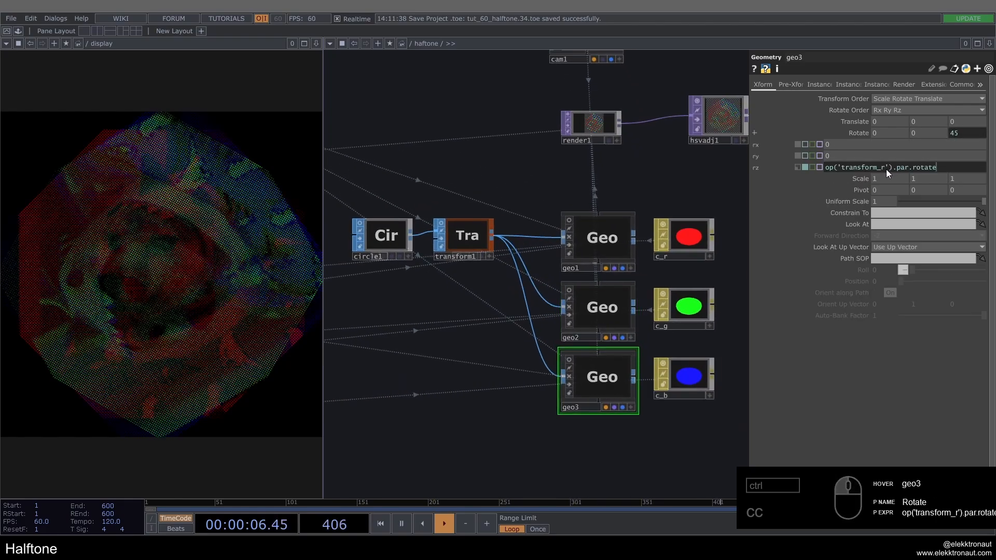
{"action": "type", "text": "b"}
{"action": "key", "text": "Return"}
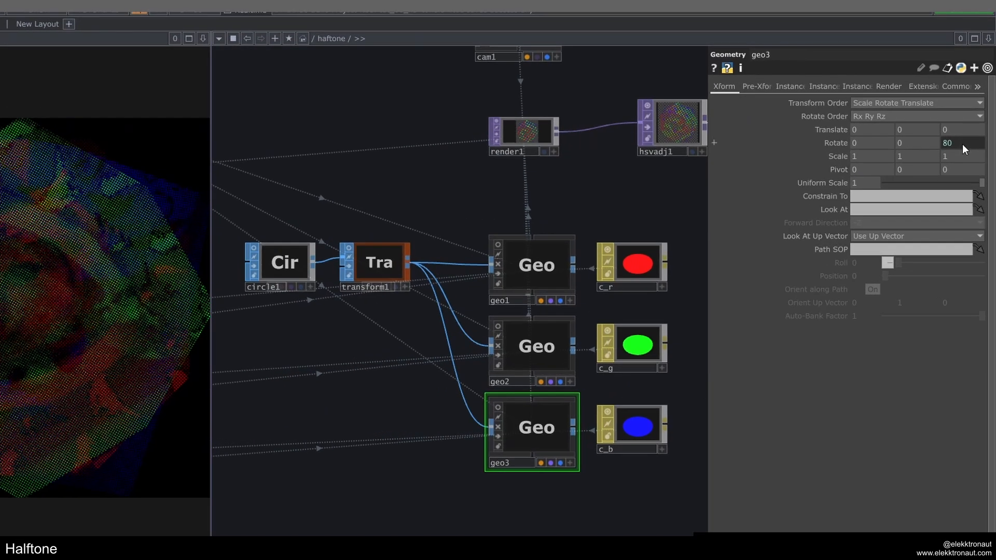
Multiply the Z rotation expressions of geo3 and geo2 by -1 and save the project
{"action": "left_click", "coordinate": [960, 134]}
{"action": "type", "text": "*-1"}
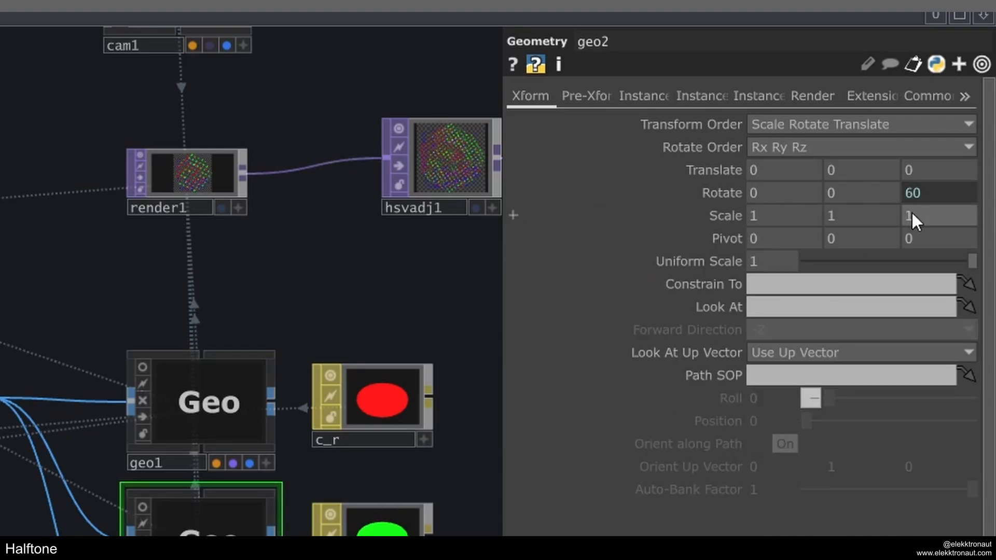
{"action": "left_click", "coordinate": [918, 214]}
{"action": "type", "text": "*-1"}
{"action": "key", "text": "Return"}
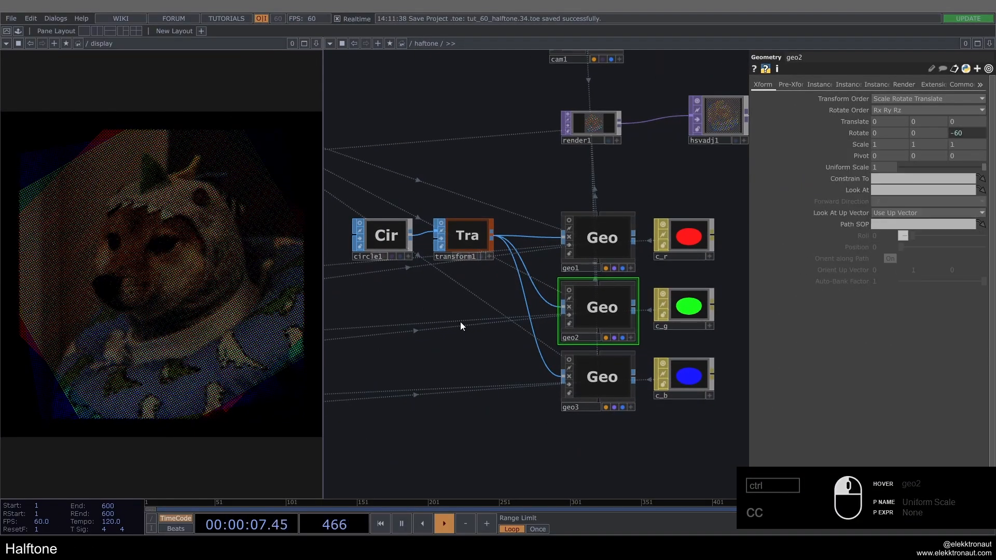
{"action": "left_click_drag", "start_coordinate": [459, 320], "coordinate": [508, 331]}
{"action": "key", "text": "ctrl+s"}
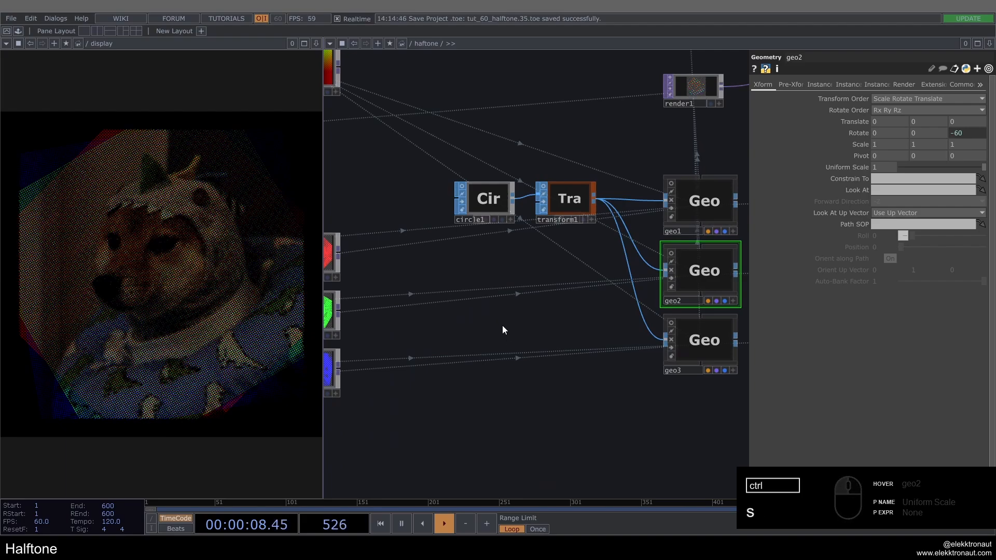
Examine the rotated red, green and blue channel previews, looking closely at how the corners of transform_r are cut off
{"action": "scroll", "coordinate": [497, 331], "scroll_direction": "down", "scroll_amount": 3}
{"action": "left_click_drag", "start_coordinate": [523, 375], "coordinate": [563, 370]}
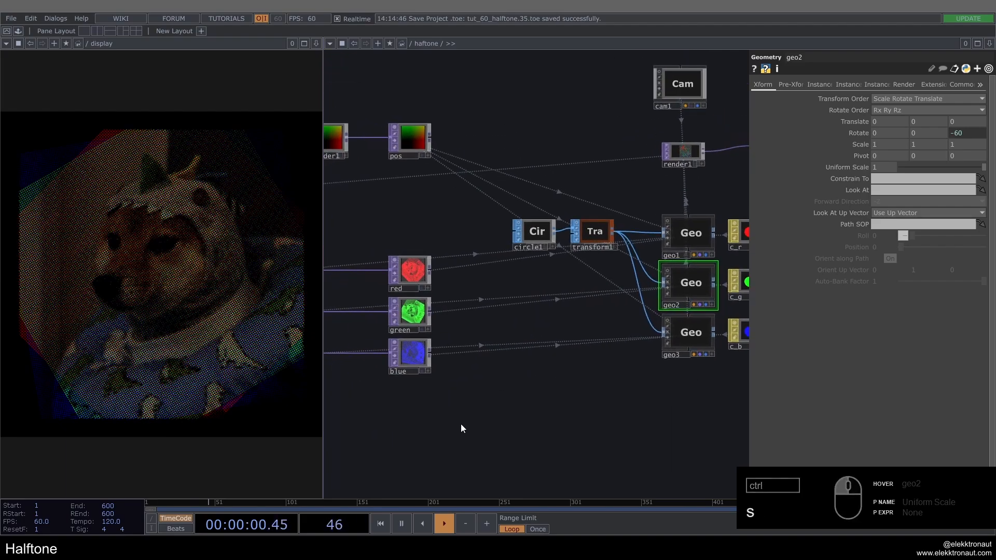
{"action": "mouse_move", "coordinate": [407, 431]}
{"action": "left_mouse_down"}
{"action": "mouse_move", "coordinate": [522, 416]}
{"action": "mouse_move", "coordinate": [578, 430]}
{"action": "mouse_move", "coordinate": [690, 428]}
{"action": "left_mouse_up"}
{"action": "scroll", "coordinate": [513, 270], "scroll_direction": "up", "scroll_amount": 3}
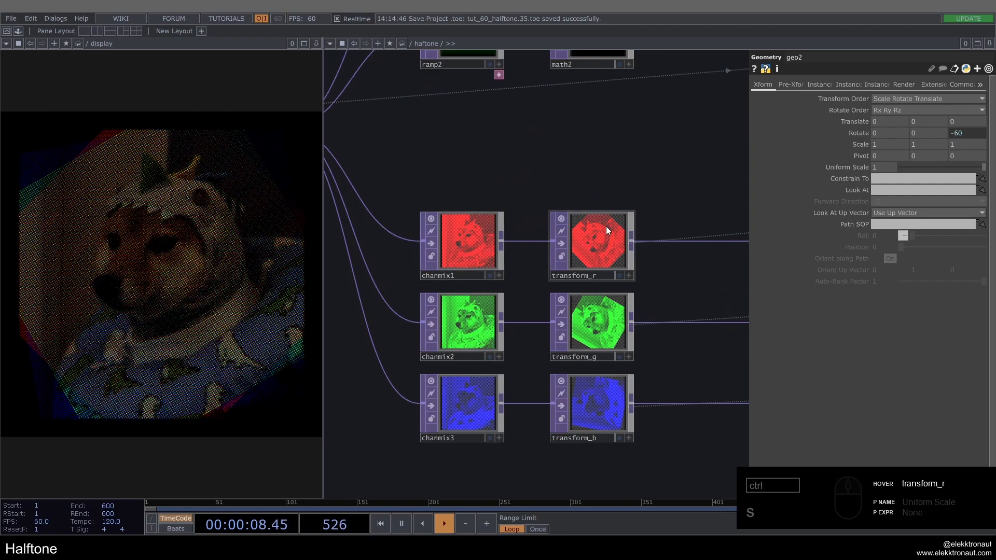
{"action": "scroll", "coordinate": [533, 206], "scroll_direction": "up", "scroll_amount": 2}
{"action": "scroll", "coordinate": [533, 206], "scroll_direction": "up", "scroll_amount": 4}
{"action": "left_click_drag", "start_coordinate": [627, 104], "coordinate": [587, 97]}
{"action": "scroll", "coordinate": [614, 256], "scroll_direction": "up", "scroll_amount": 5}
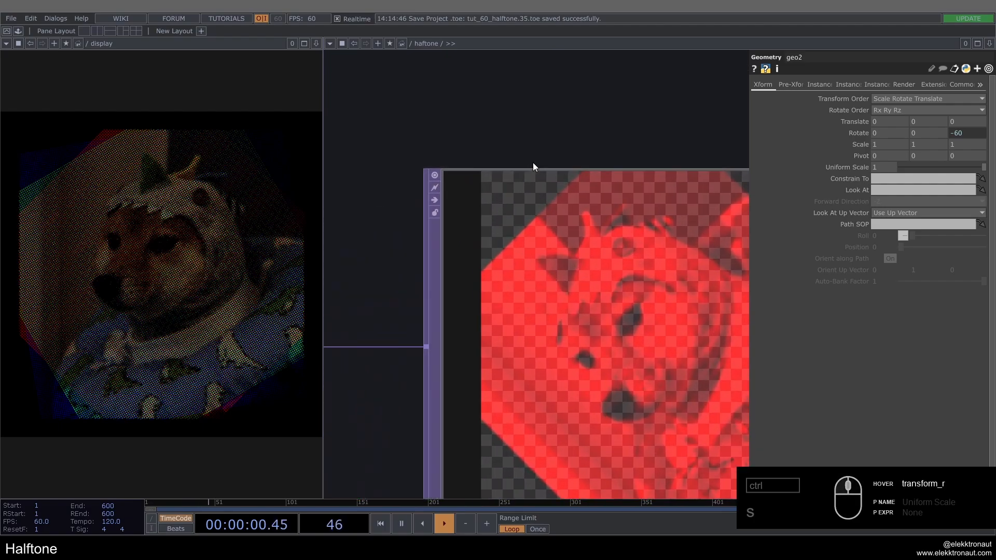
{"action": "scroll", "coordinate": [578, 239], "scroll_direction": "down", "scroll_amount": 5}
{"action": "scroll", "coordinate": [578, 240], "scroll_direction": "down", "scroll_amount": 6}
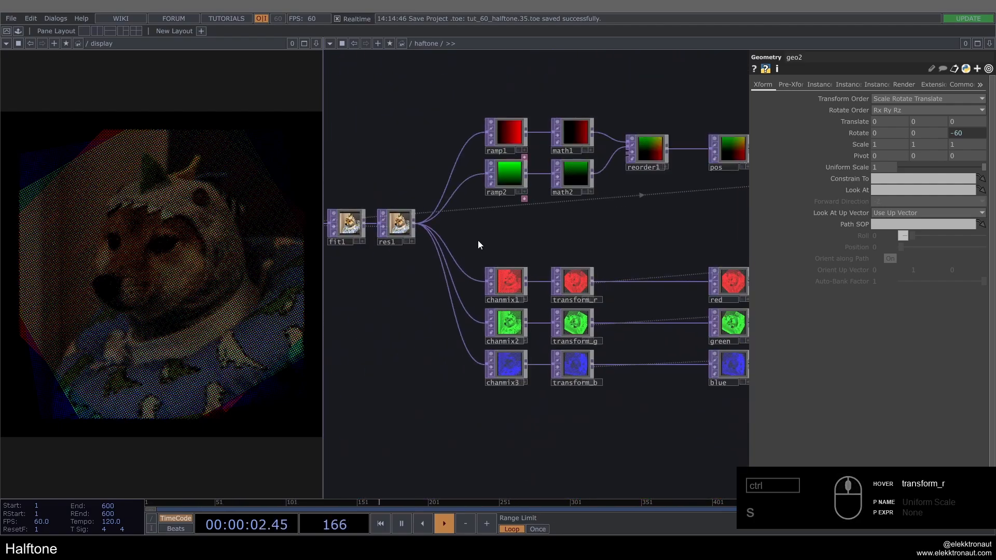
Set the scale of the fit1 node to 0.5 in both directions
{"action": "left_click_drag", "start_coordinate": [454, 302], "coordinate": [649, 316]}
{"action": "scroll", "coordinate": [536, 229], "scroll_direction": "up", "scroll_amount": 6}
{"action": "left_click", "coordinate": [550, 260]}
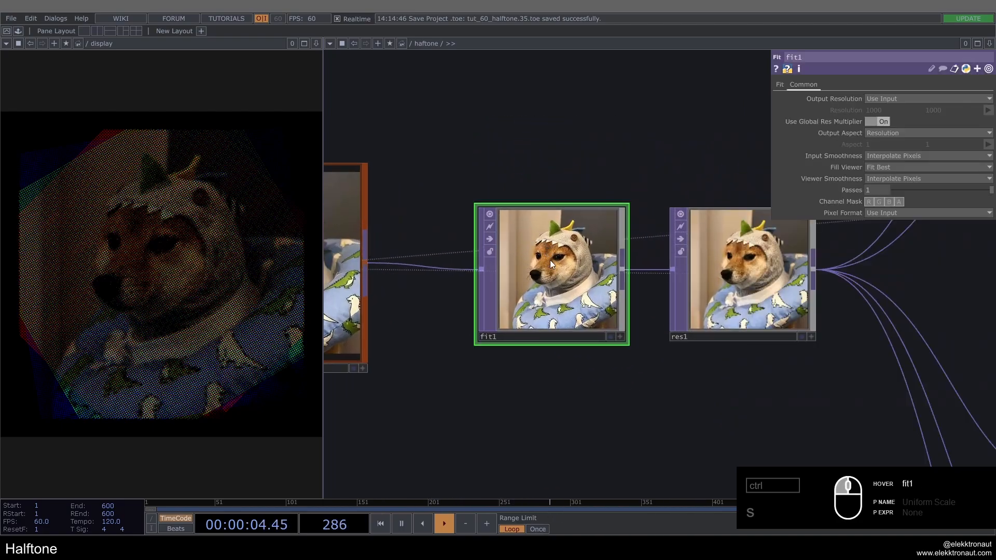
{"action": "left_click", "coordinate": [781, 86]}
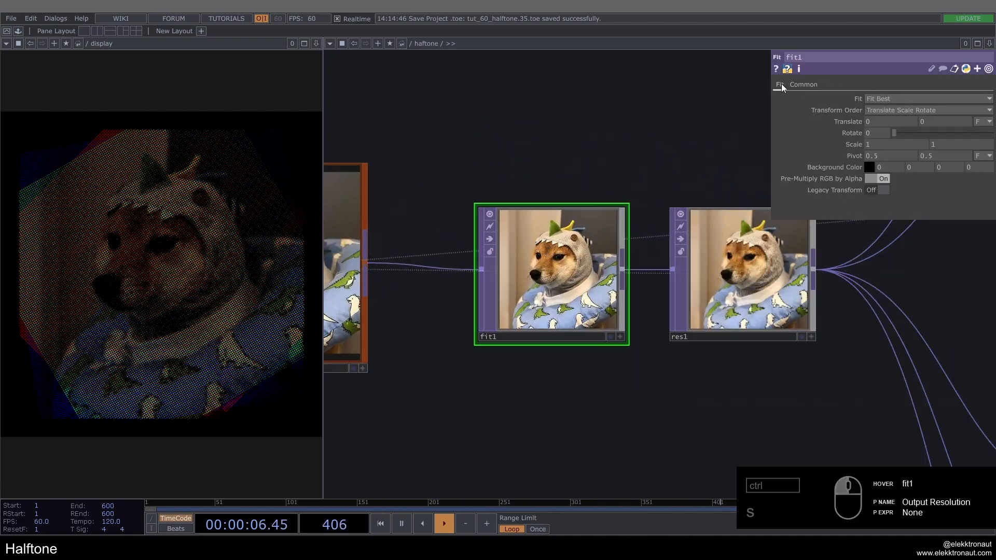
{"action": "middle_click_drag", "start_coordinate": [854, 145], "coordinate": [849, 126]}
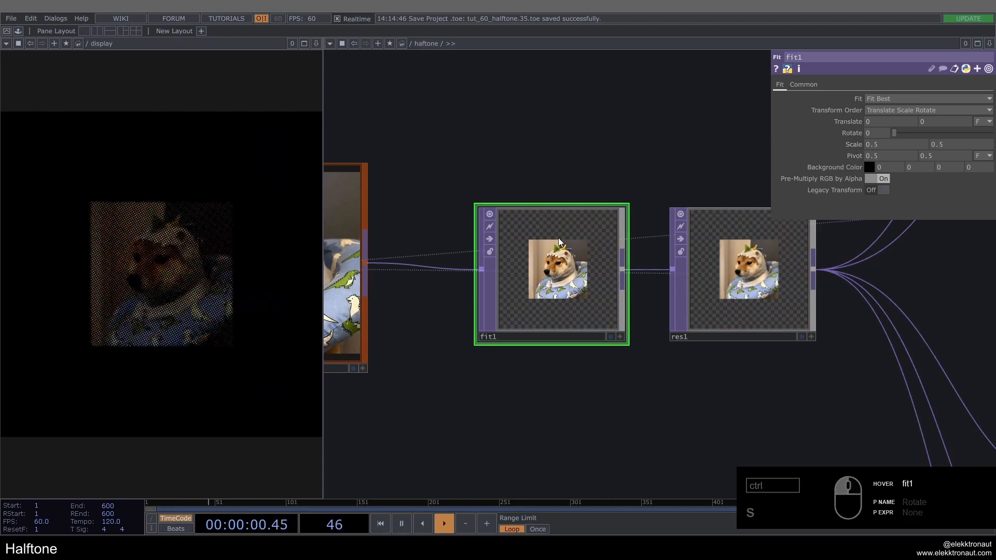
Inspect the transform_r preview to check whether the scaled-down image fits inside the frame when rotated
{"action": "scroll", "coordinate": [610, 316], "scroll_direction": "down", "scroll_amount": 5}
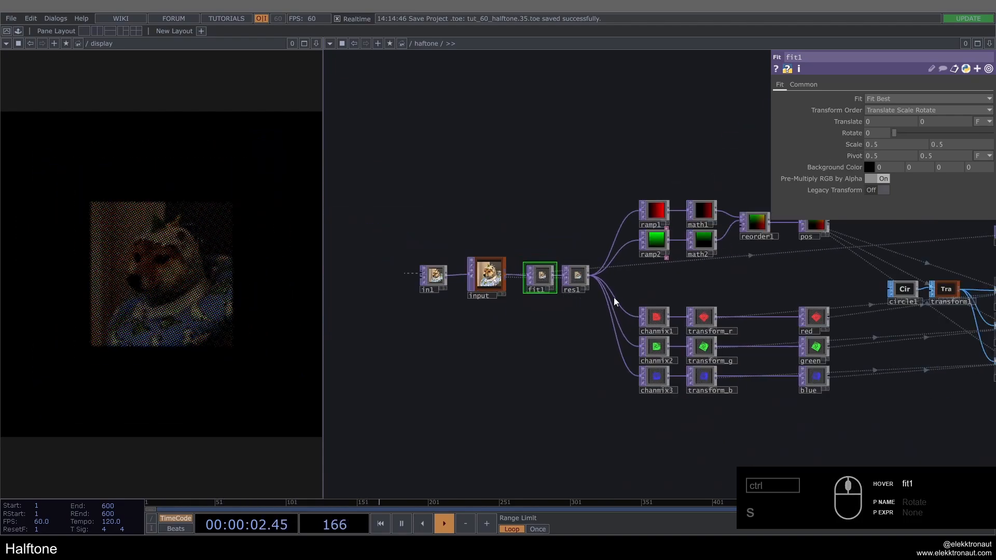
{"action": "left_click_drag", "start_coordinate": [657, 284], "coordinate": [573, 276]}
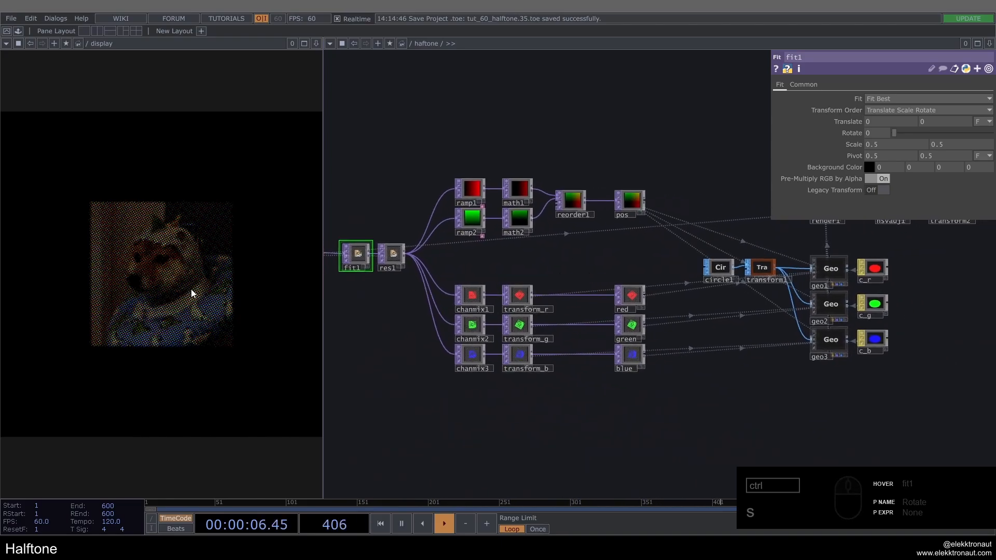
{"action": "scroll", "coordinate": [521, 294], "scroll_direction": "up", "scroll_amount": 10}
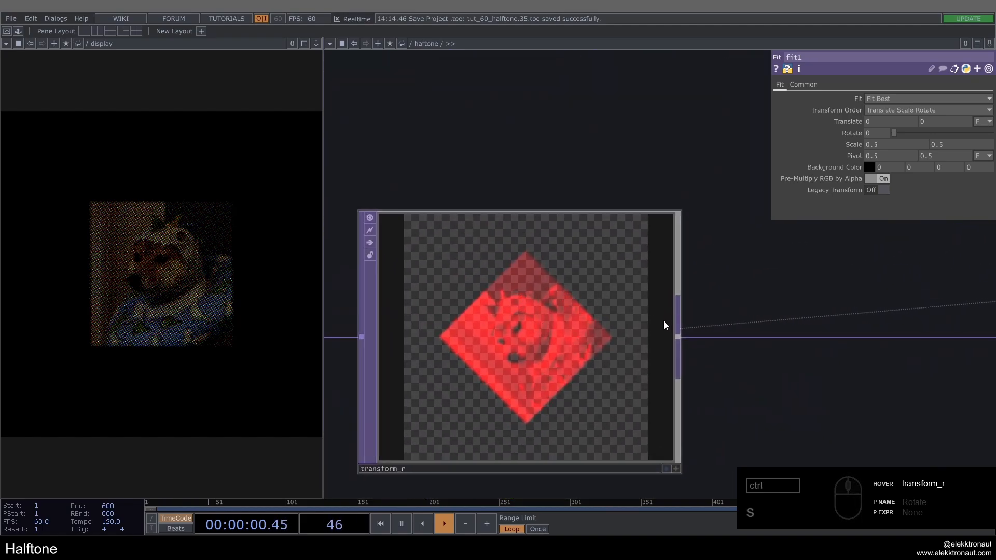
{"action": "scroll", "coordinate": [505, 345], "scroll_direction": "up", "scroll_amount": 4}
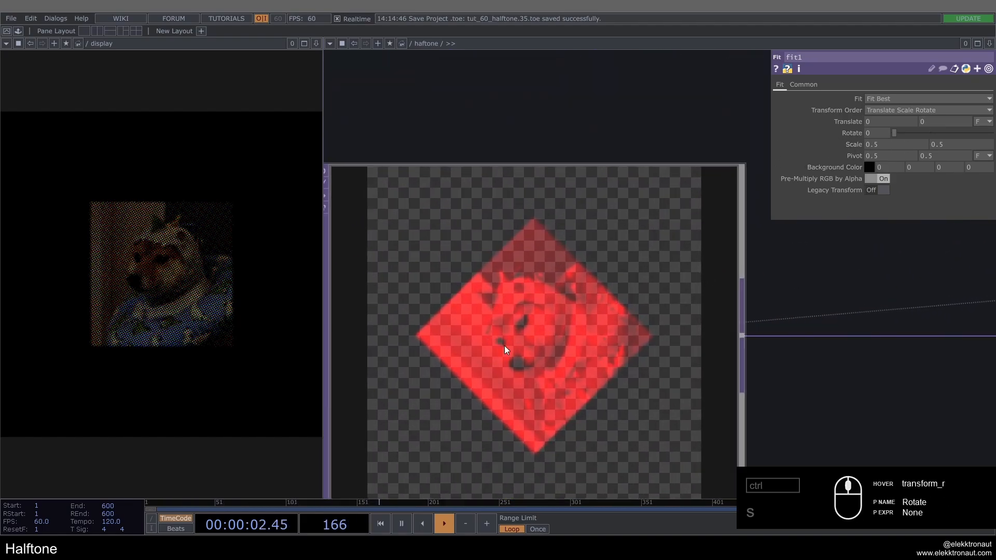
{"action": "scroll", "coordinate": [529, 335], "scroll_direction": "down", "scroll_amount": 4}
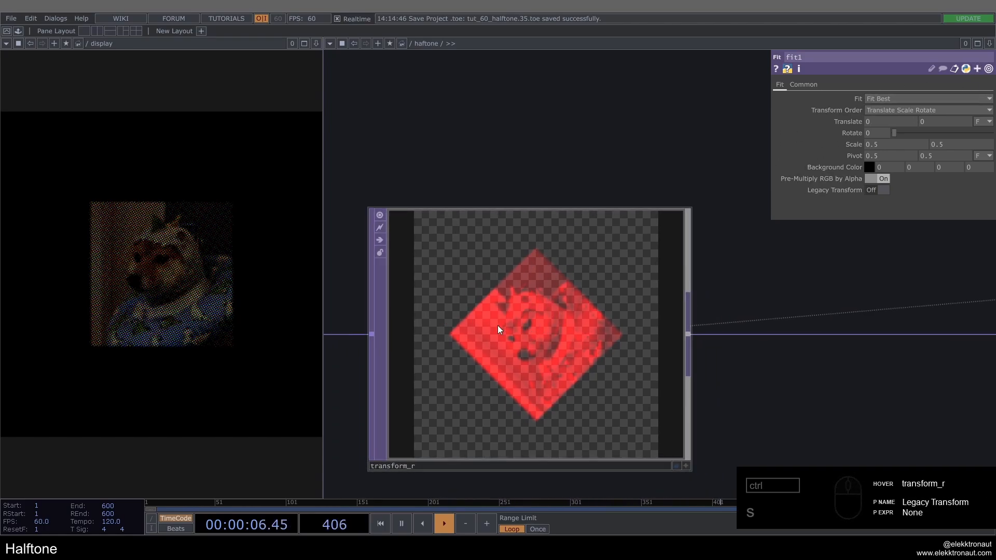
{"action": "scroll", "coordinate": [514, 325], "scroll_direction": "down", "scroll_amount": 5}
{"action": "scroll", "coordinate": [519, 325], "scroll_direction": "down", "scroll_amount": 5}
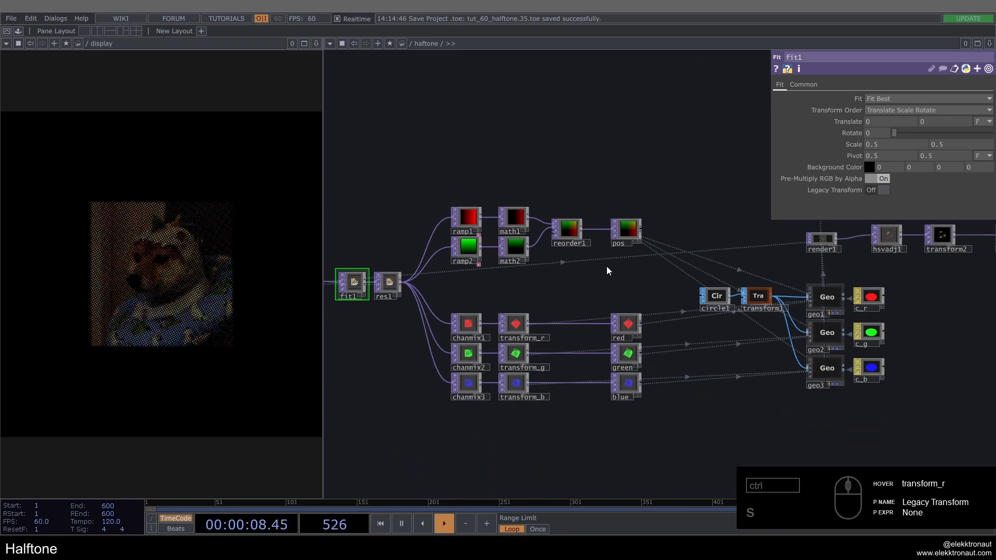
Set the orthographic width of cam1 to 0.49 so the halftone image fills the display
{"action": "left_click_drag", "start_coordinate": [902, 279], "coordinate": [753, 279]}
{"action": "scroll", "coordinate": [660, 160], "scroll_direction": "up", "scroll_amount": 2}
{"action": "left_click", "coordinate": [678, 202]}
{"action": "left_click_drag", "start_coordinate": [618, 109], "coordinate": [526, 67]}
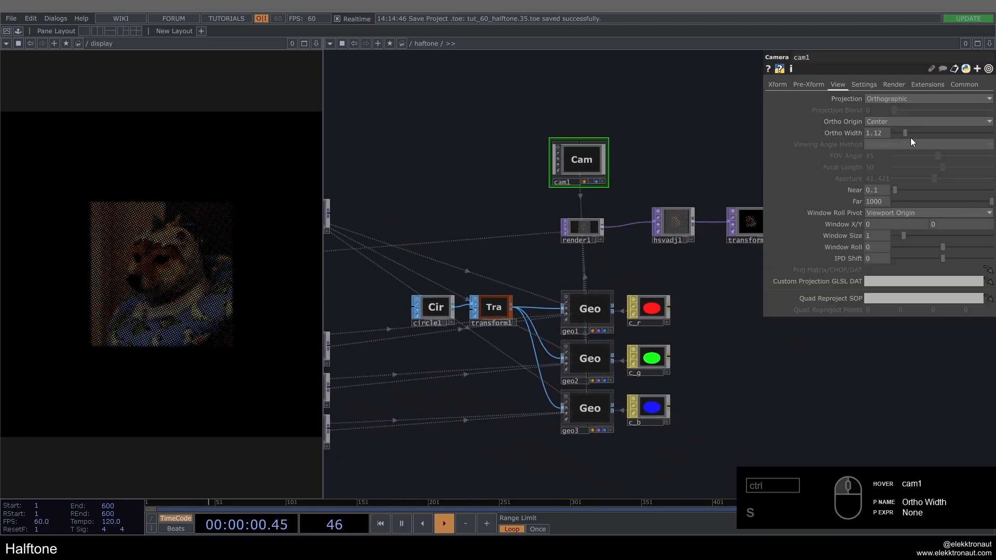
{"action": "left_click_drag", "start_coordinate": [904, 134], "coordinate": [899, 137]}
{"action": "middle_click_drag", "start_coordinate": [879, 136], "coordinate": [891, 135]}
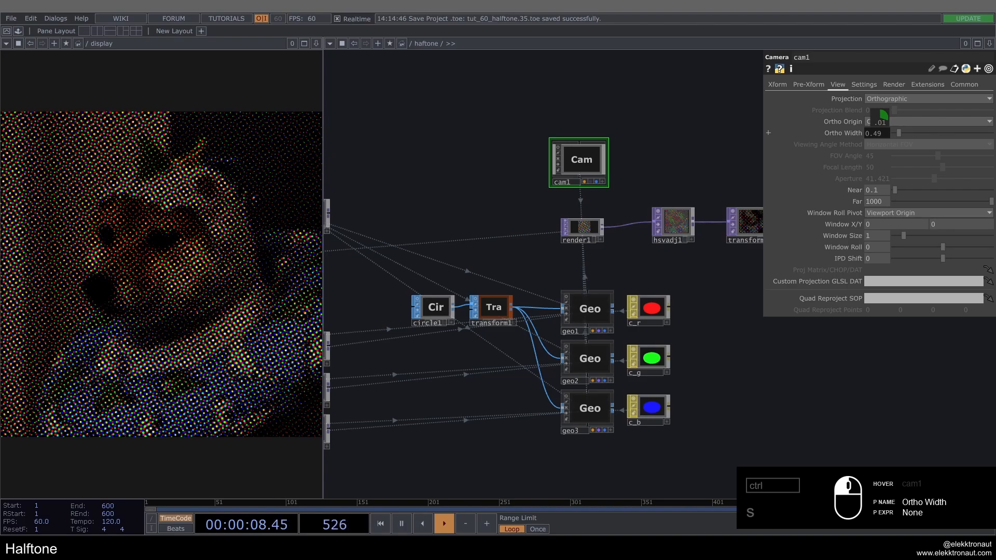
Try a rotation of -40 on transform_g for the green channel, and undo the rotation change
{"action": "left_click_drag", "start_coordinate": [469, 187], "coordinate": [545, 184]}
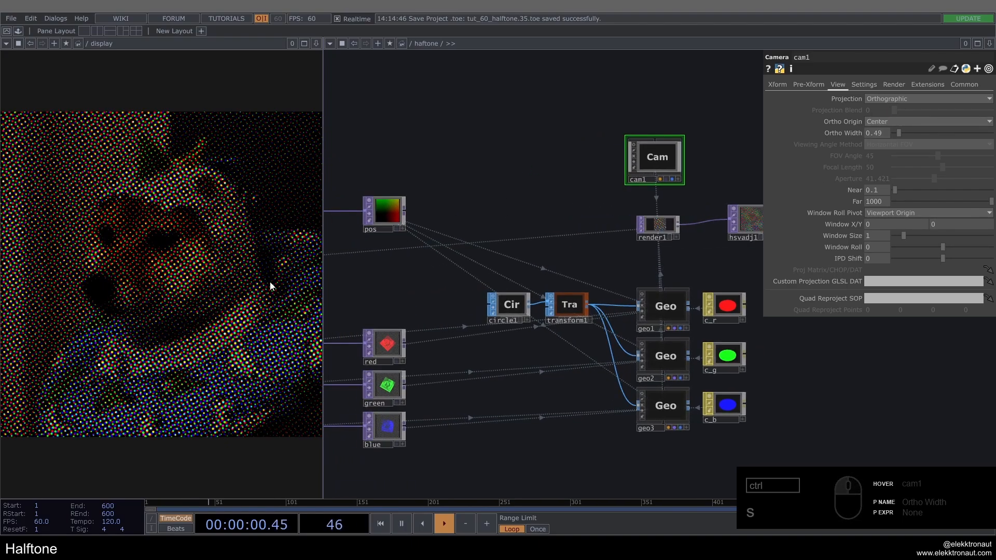
{"action": "scroll", "coordinate": [445, 264], "scroll_direction": "down", "scroll_amount": 3}
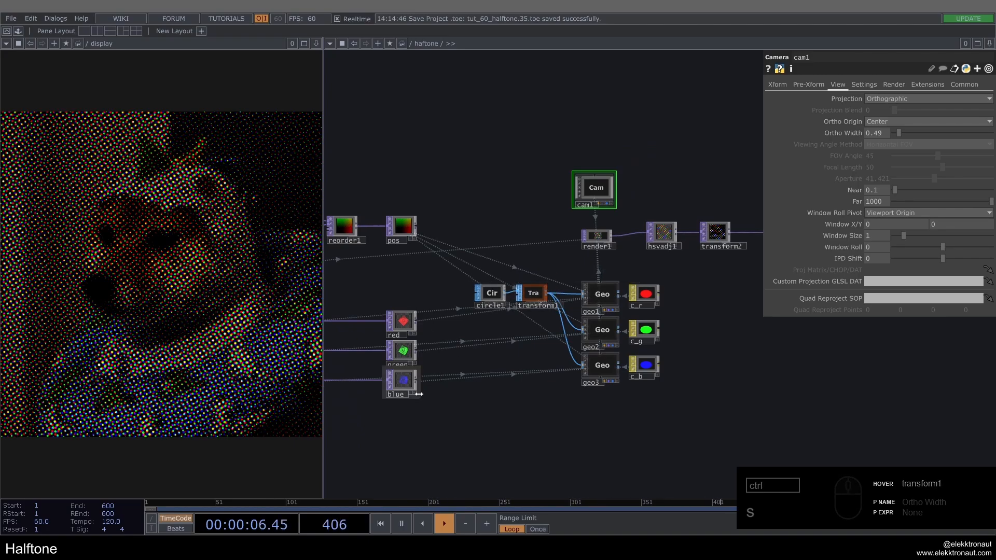
{"action": "left_click_drag", "start_coordinate": [348, 366], "coordinate": [687, 329]}
{"action": "scroll", "coordinate": [634, 284], "scroll_direction": "up", "scroll_amount": 4}
{"action": "left_click", "coordinate": [630, 315]}
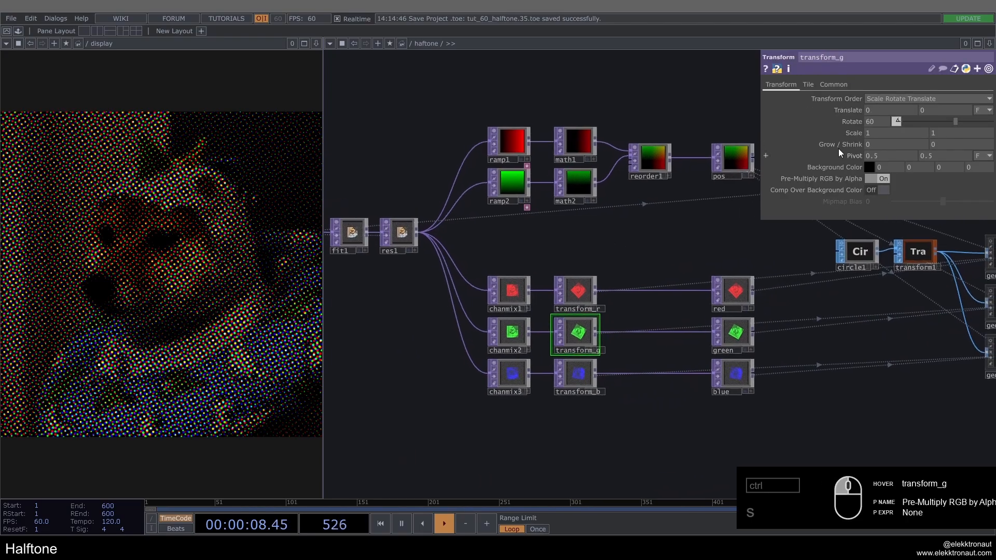
{"action": "left_click_drag", "start_coordinate": [967, 119], "coordinate": [946, 117]}
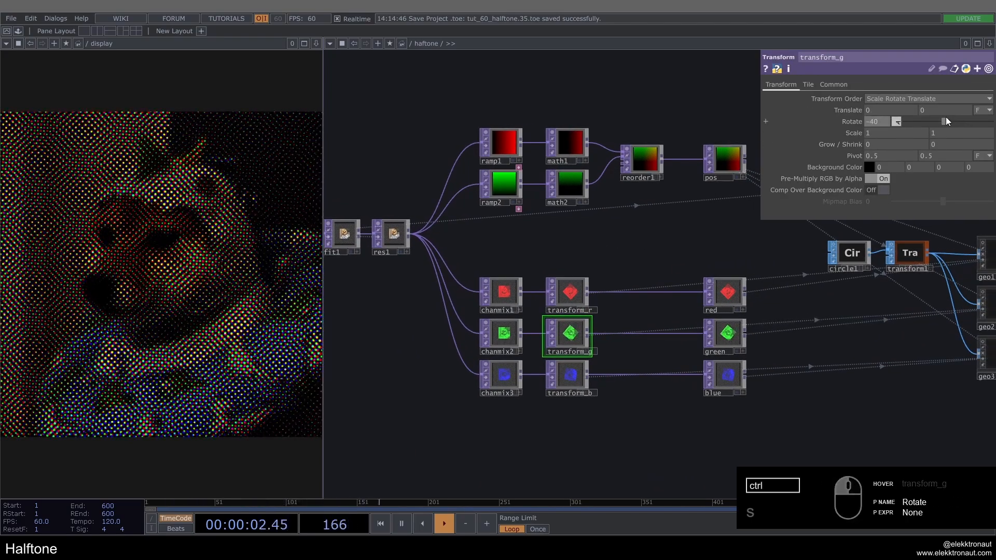
{"action": "key", "text": "ctrl+z"}
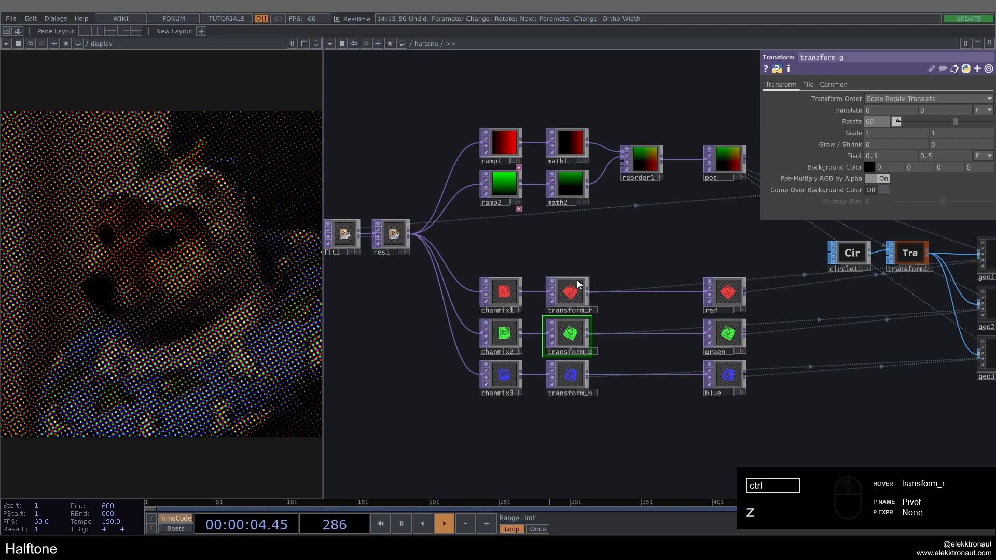
Select the cam1 camera and review its view parameters, including the orthographic width
{"action": "scroll", "coordinate": [577, 279], "scroll_direction": "down", "scroll_amount": 6}
{"action": "left_click_drag", "start_coordinate": [587, 276], "coordinate": [527, 328]}
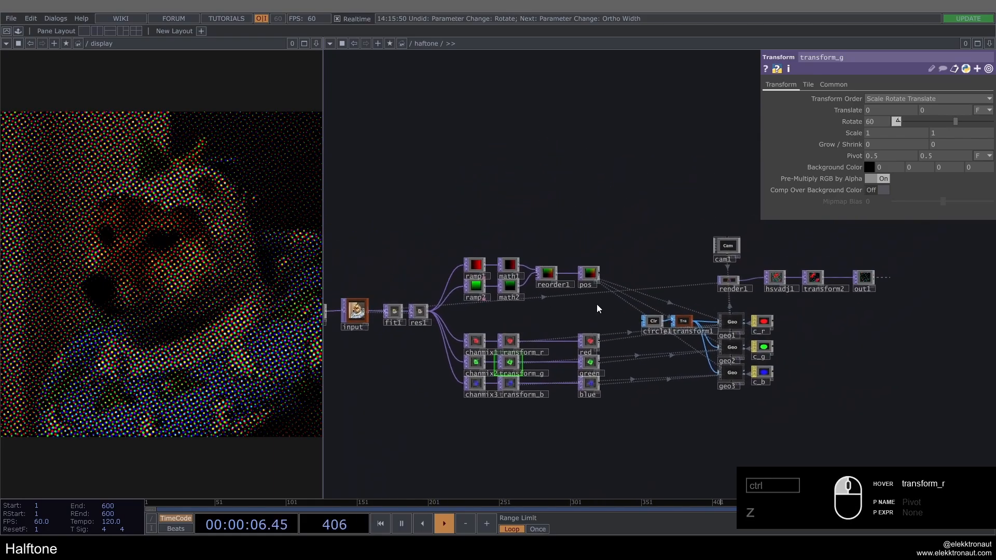
{"action": "scroll", "coordinate": [700, 245], "scroll_direction": "up", "scroll_amount": 4}
{"action": "left_click_drag", "start_coordinate": [736, 250], "coordinate": [740, 245]}
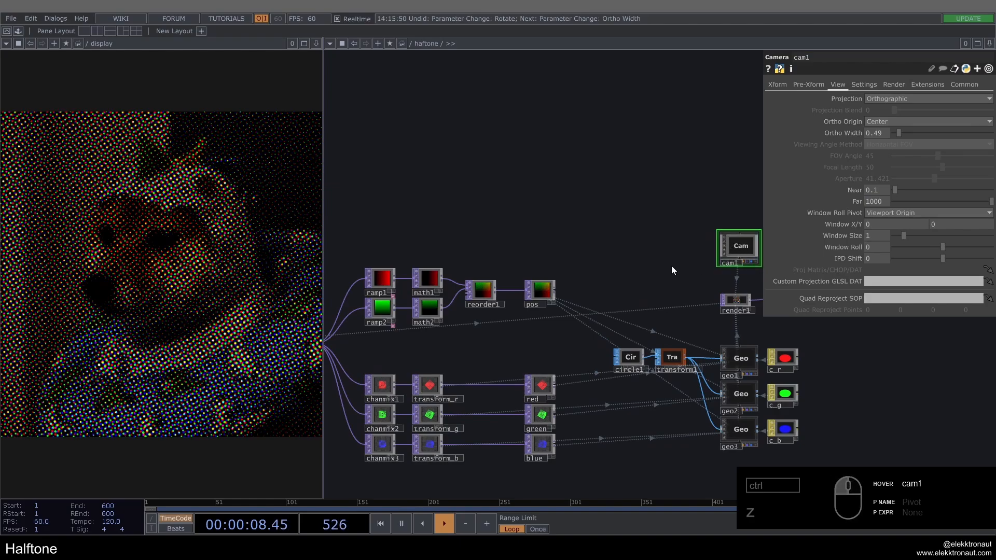
{"action": "left_click_drag", "start_coordinate": [641, 267], "coordinate": [604, 267]}
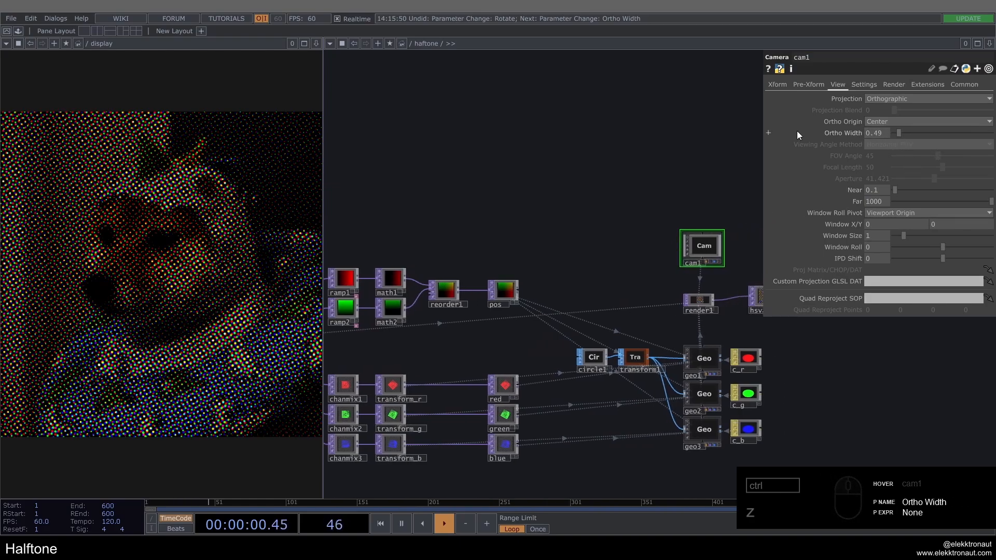
Leave the haftone component and set the index of switch1 to 1 to feed in the portrait image
{"action": "scroll", "coordinate": [665, 277], "scroll_direction": "down", "scroll_amount": 8}
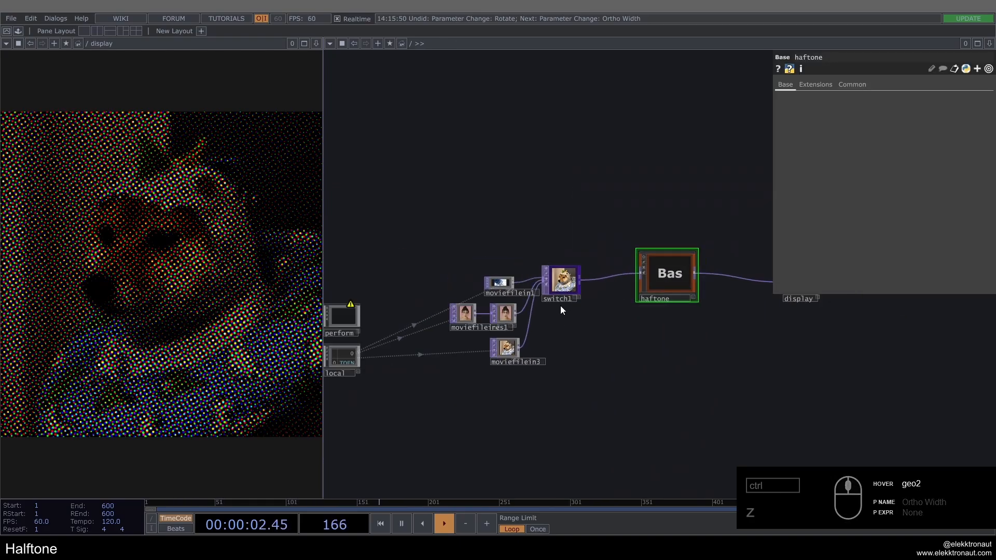
{"action": "scroll", "coordinate": [560, 310], "scroll_direction": "up", "scroll_amount": 2}
{"action": "left_click", "coordinate": [559, 279]}
{"action": "left_click", "coordinate": [640, 119]}
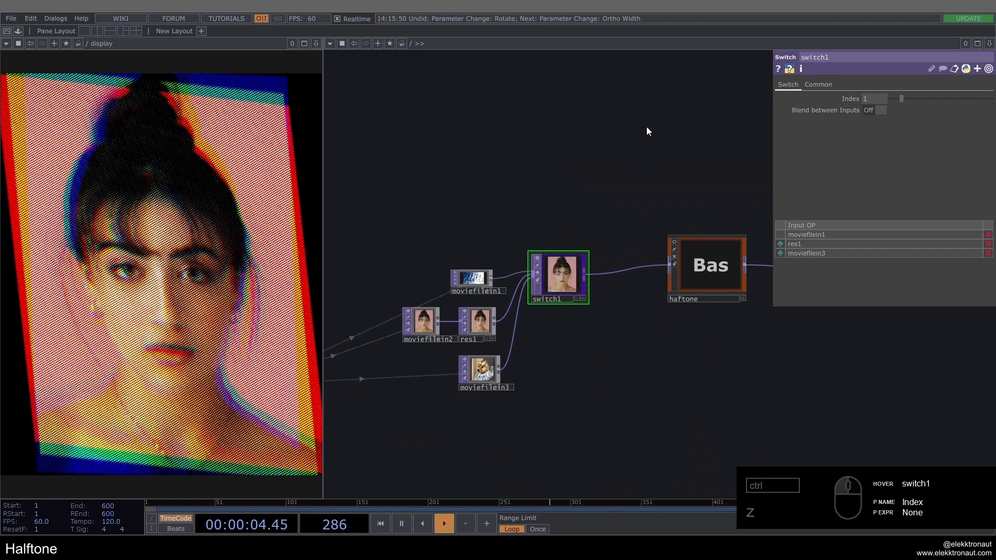
Enter the haftone component again and show the range settings of math1
{"action": "scroll", "coordinate": [590, 235], "scroll_direction": "up", "scroll_amount": 10}
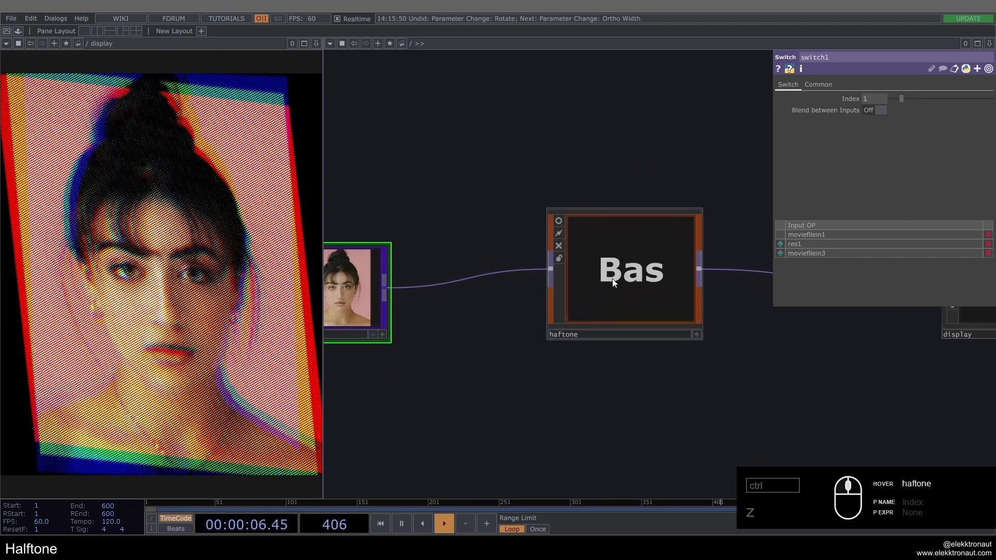
{"action": "scroll", "coordinate": [600, 258], "scroll_direction": "down", "scroll_amount": 6}
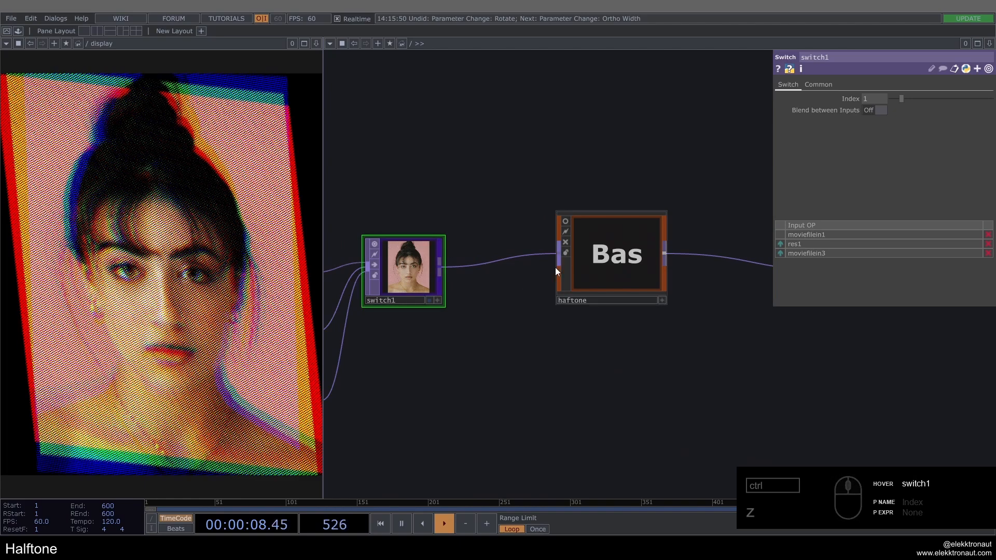
{"action": "scroll", "coordinate": [602, 264], "scroll_direction": "up", "scroll_amount": 5}
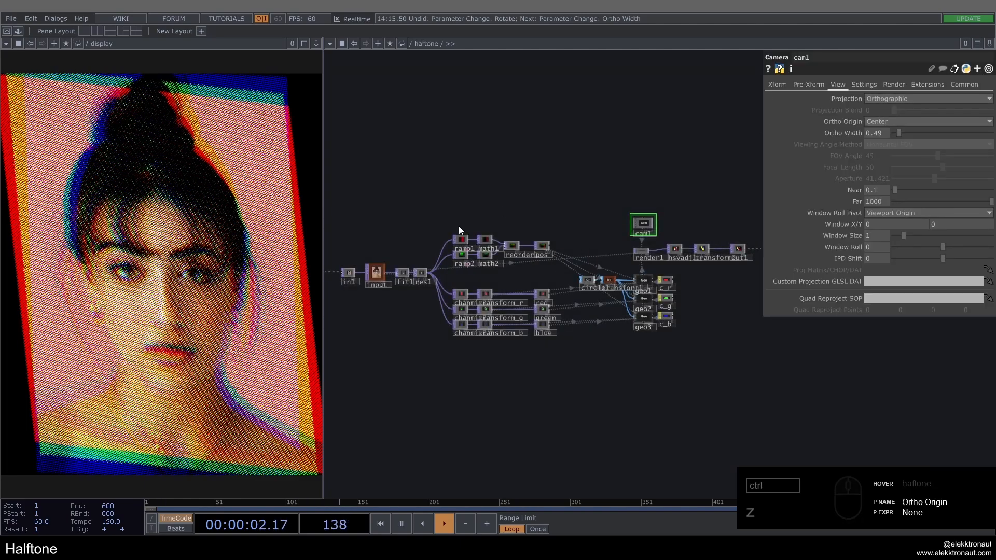
{"action": "scroll", "coordinate": [467, 244], "scroll_direction": "up", "scroll_amount": 5}
{"action": "left_click_drag", "start_coordinate": [580, 318], "coordinate": [615, 322]}
{"action": "left_click", "coordinate": [693, 222]}
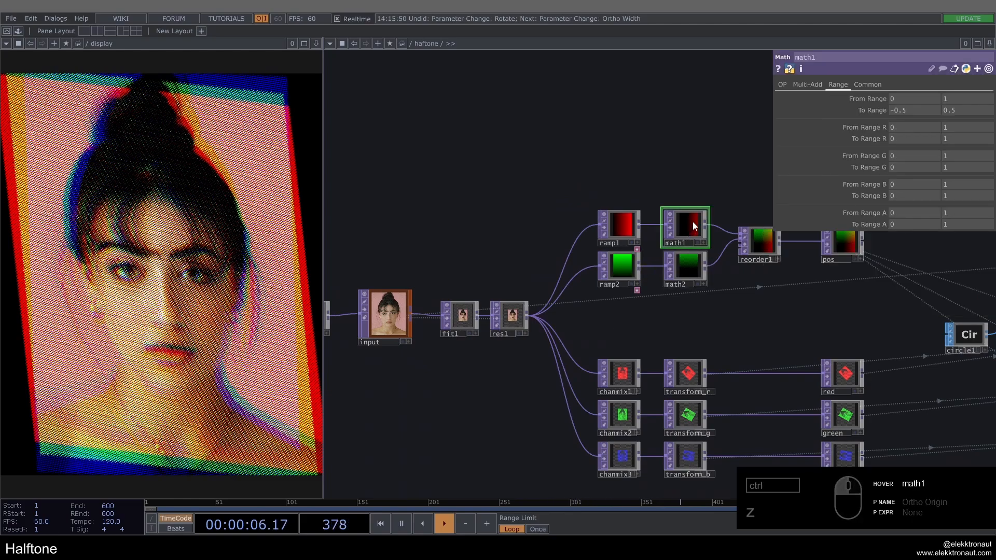
Examine the res1 and ramp nodes feeding the position data, and show the range settings of math2
{"action": "scroll", "coordinate": [482, 330], "scroll_direction": "up", "scroll_amount": 5}
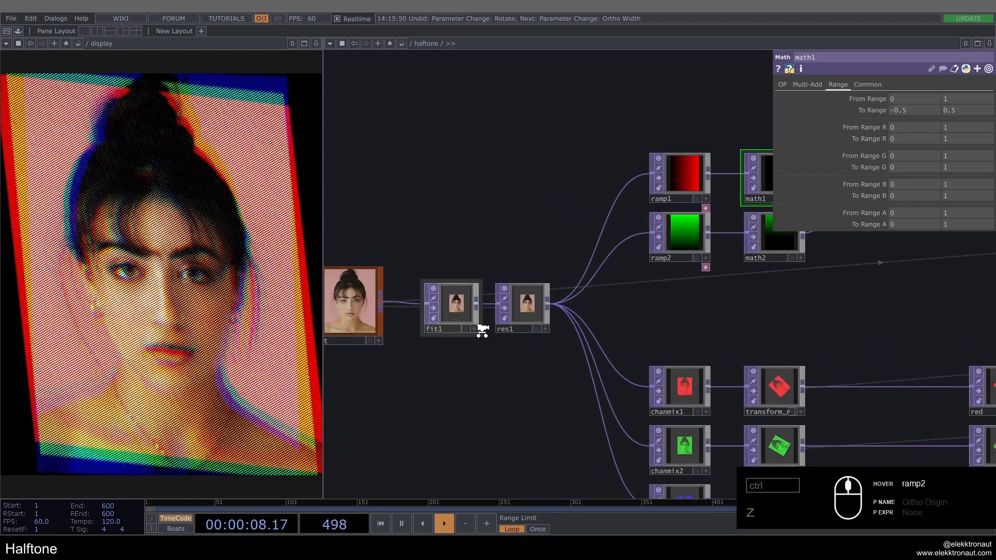
{"action": "scroll", "coordinate": [546, 145], "scroll_direction": "down", "scroll_amount": 2}
{"action": "left_click_drag", "start_coordinate": [547, 146], "coordinate": [499, 221]}
{"action": "scroll", "coordinate": [499, 222], "scroll_direction": "down", "scroll_amount": 3}
{"action": "left_click_drag", "start_coordinate": [538, 149], "coordinate": [537, 167]}
{"action": "scroll", "coordinate": [501, 297], "scroll_direction": "up", "scroll_amount": 4}
{"action": "left_click_drag", "start_coordinate": [544, 228], "coordinate": [506, 256]}
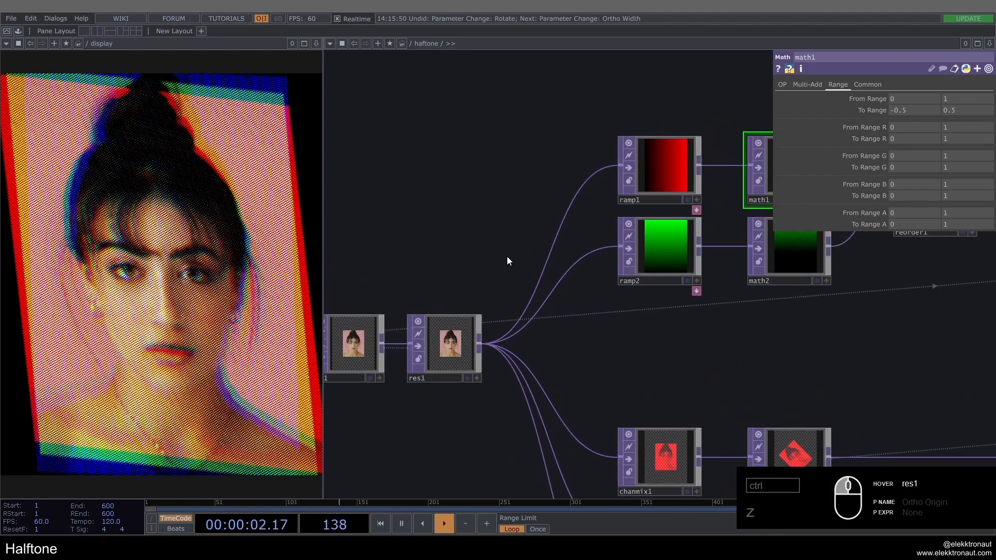
{"action": "scroll", "coordinate": [506, 256], "scroll_direction": "down", "scroll_amount": 2}
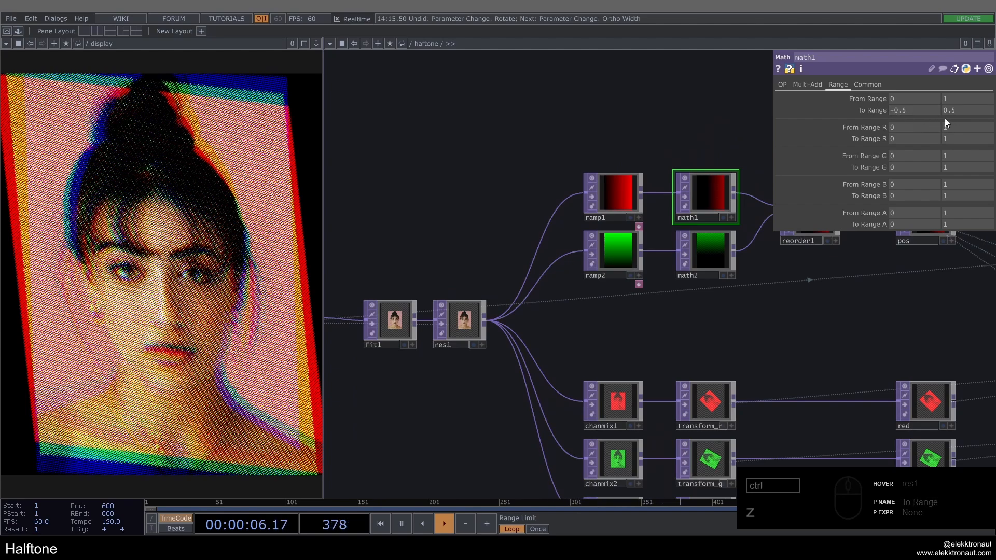
{"action": "left_click", "coordinate": [710, 240]}
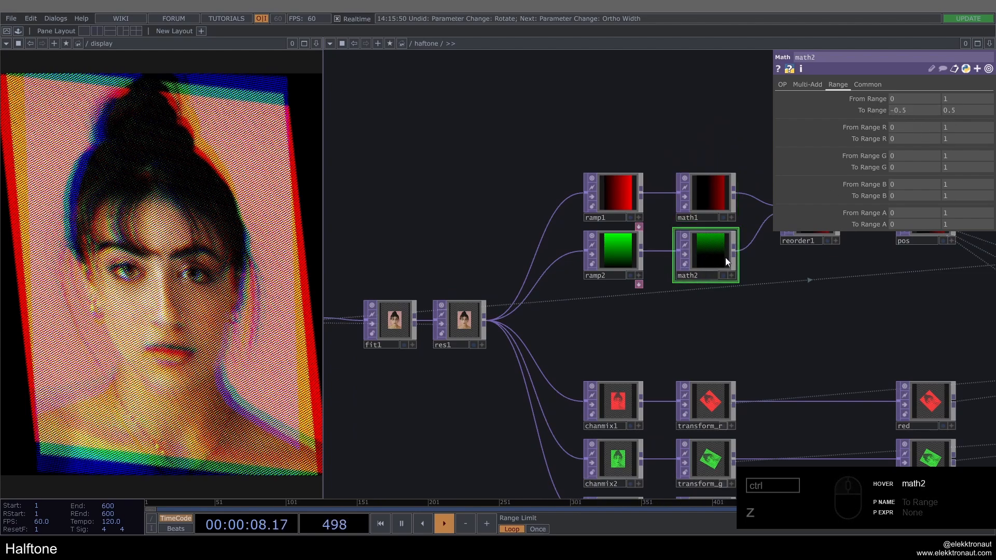
Show the operator info of res1 to check its resolution and aspect ratio
{"action": "scroll", "coordinate": [699, 239], "scroll_direction": "up", "scroll_amount": 3}
{"action": "scroll", "coordinate": [698, 234], "scroll_direction": "down", "scroll_amount": 3}
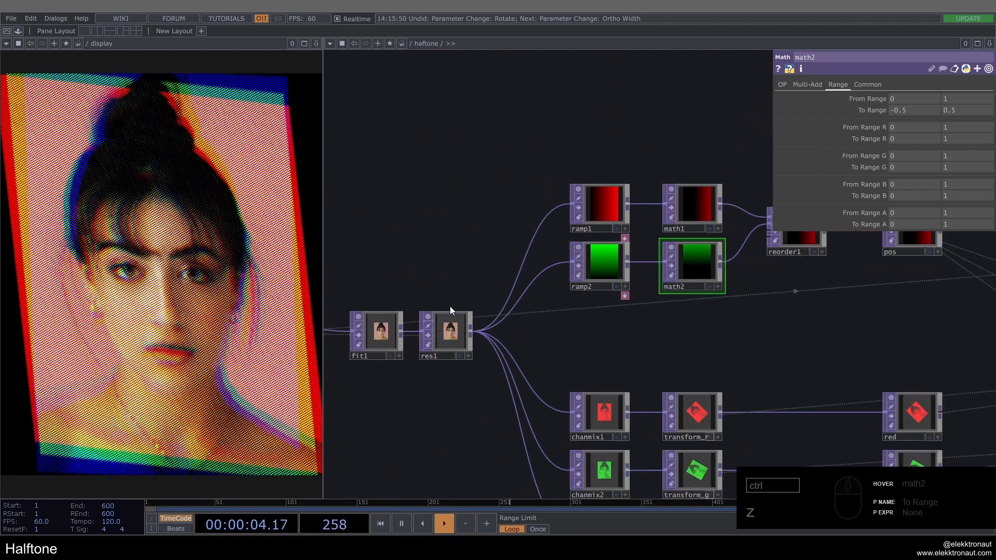
{"action": "scroll", "coordinate": [450, 331], "scroll_direction": "up", "scroll_amount": 2}
{"action": "middle_click", "coordinate": [450, 331]}
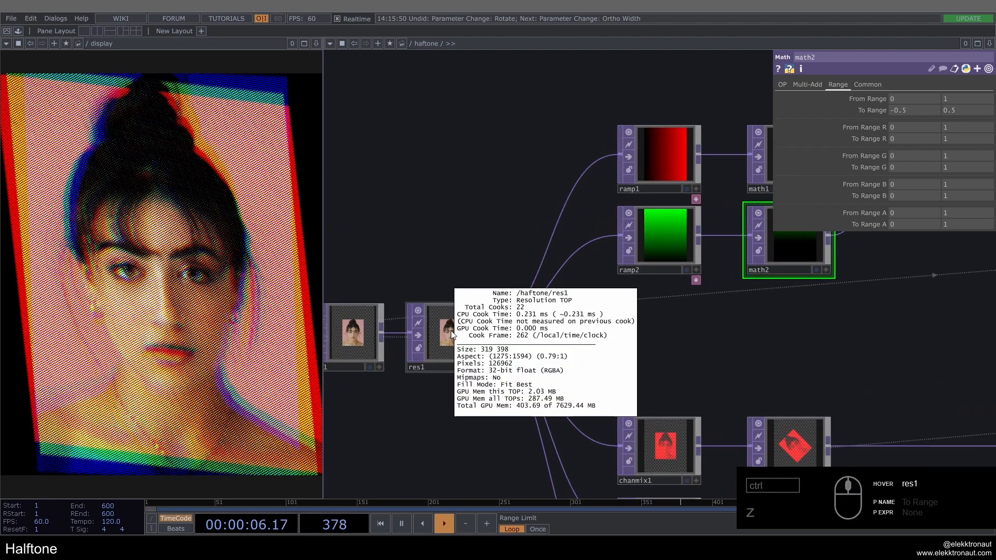
Reference the input node in math1's To Range, using -op('input').width / 1000 for the lower value and op('input').height / 1000 for the upper
{"action": "scroll", "coordinate": [452, 317], "scroll_direction": "down", "scroll_amount": 1}
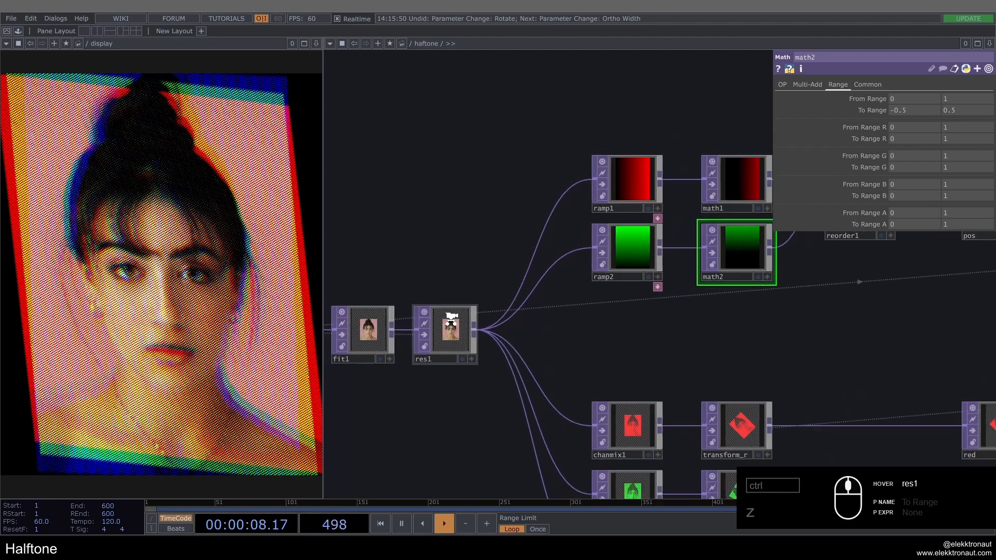
{"action": "scroll", "coordinate": [451, 318], "scroll_direction": "down", "scroll_amount": 2}
{"action": "left_click", "coordinate": [685, 193]}
{"action": "scroll", "coordinate": [685, 195], "scroll_direction": "down", "scroll_amount": 2}
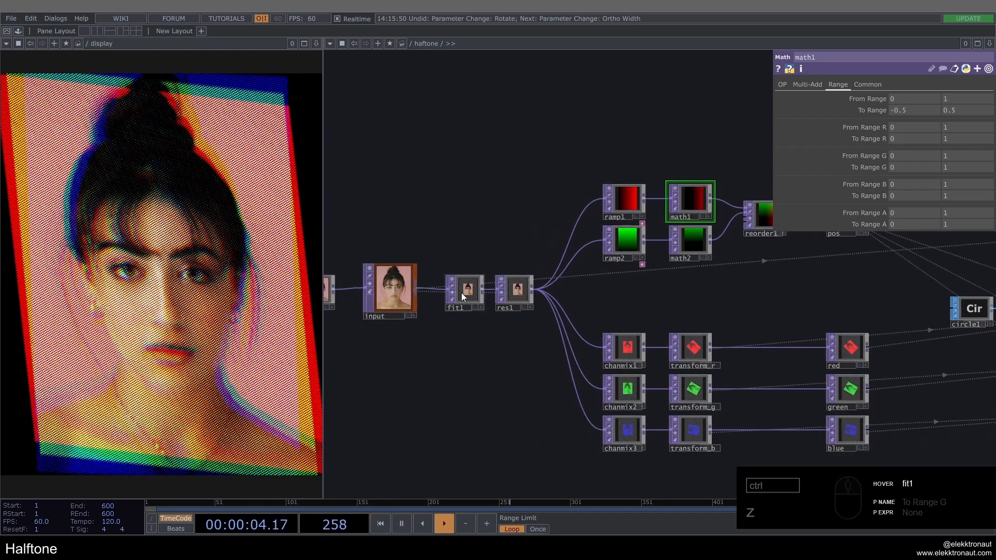
{"action": "left_click_drag", "start_coordinate": [396, 296], "coordinate": [863, 110]}
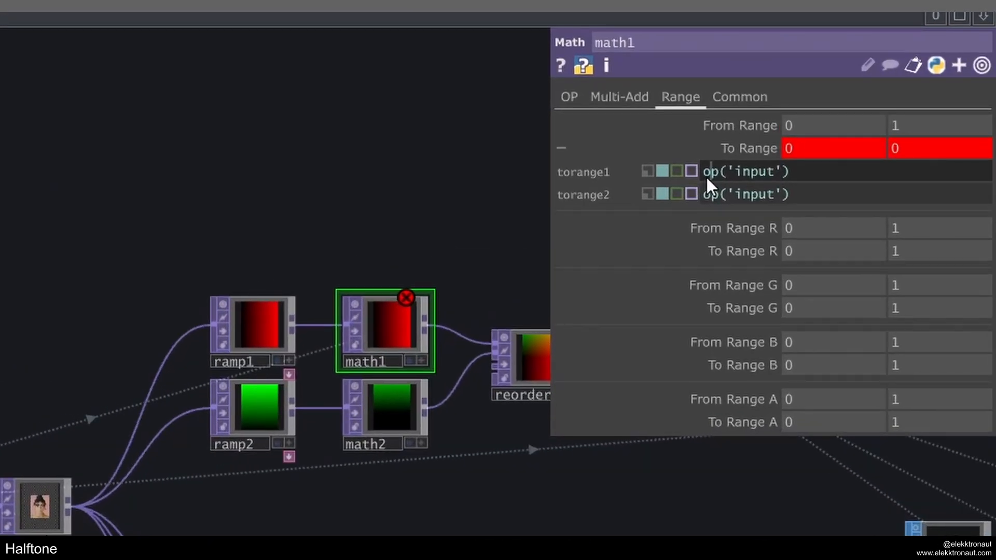
{"action": "type", "text": "-"}
{"action": "left_click", "coordinate": [853, 171]}
{"action": "type", "text": ".width / 1000"}
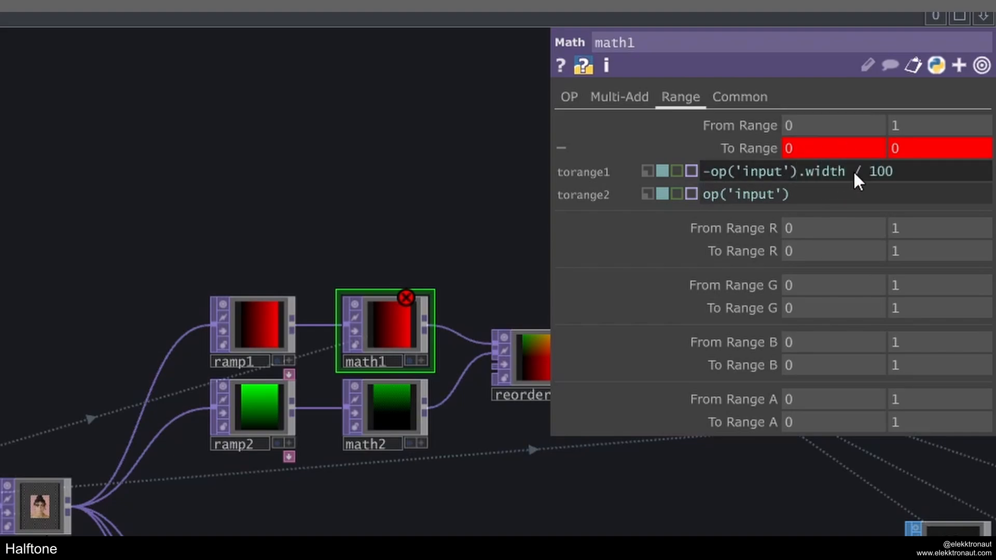
{"action": "key", "text": "Return"}
{"action": "left_click", "coordinate": [848, 188]}
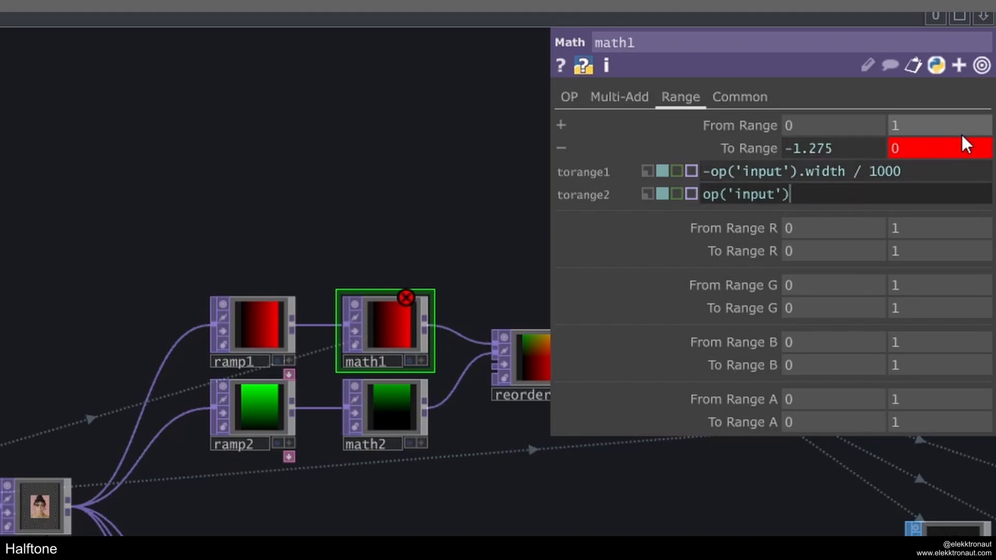
{"action": "type", "text": ".height / 1000"}
{"action": "key", "text": "Return"}
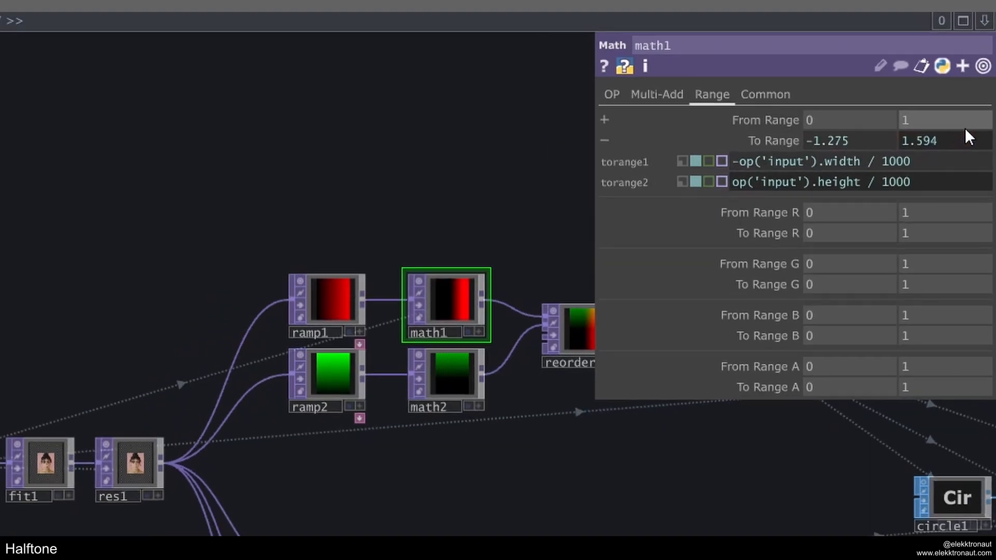
Copy the To Range expressions of math1 into the To Range of math2
{"action": "left_click_drag", "start_coordinate": [505, 189], "coordinate": [296, 177]}
{"action": "scroll", "coordinate": [296, 177], "scroll_direction": "up", "scroll_amount": 4}
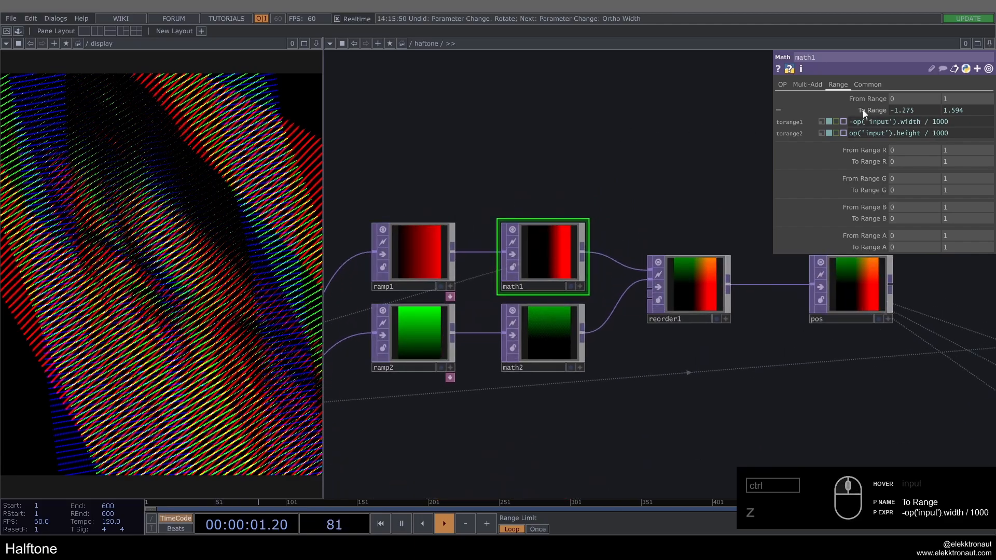
{"action": "right_click", "coordinate": [758, 140]}
{"action": "left_click", "coordinate": [754, 82]}
{"action": "left_click", "coordinate": [543, 334]}
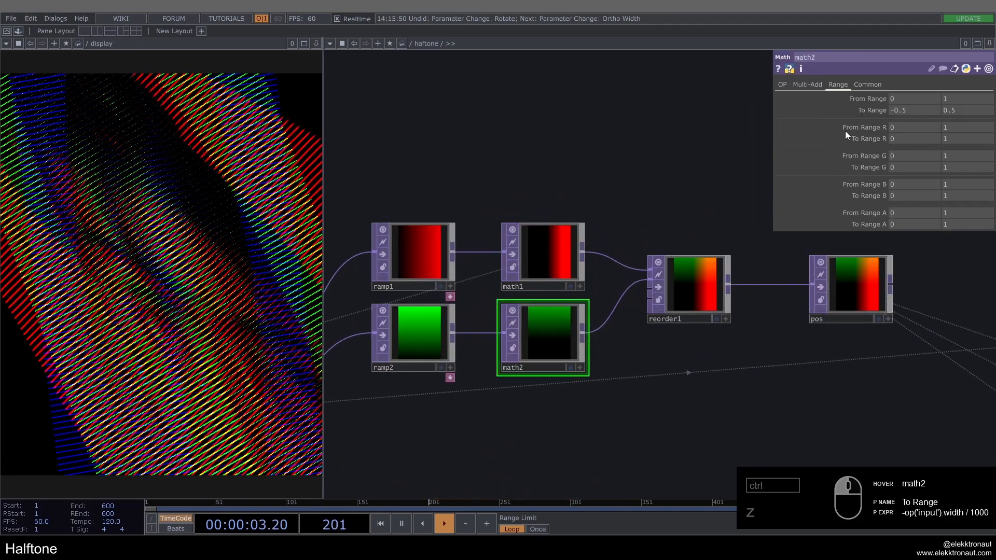
{"action": "right_click", "coordinate": [874, 108]}
{"action": "left_click", "coordinate": [838, 109]}
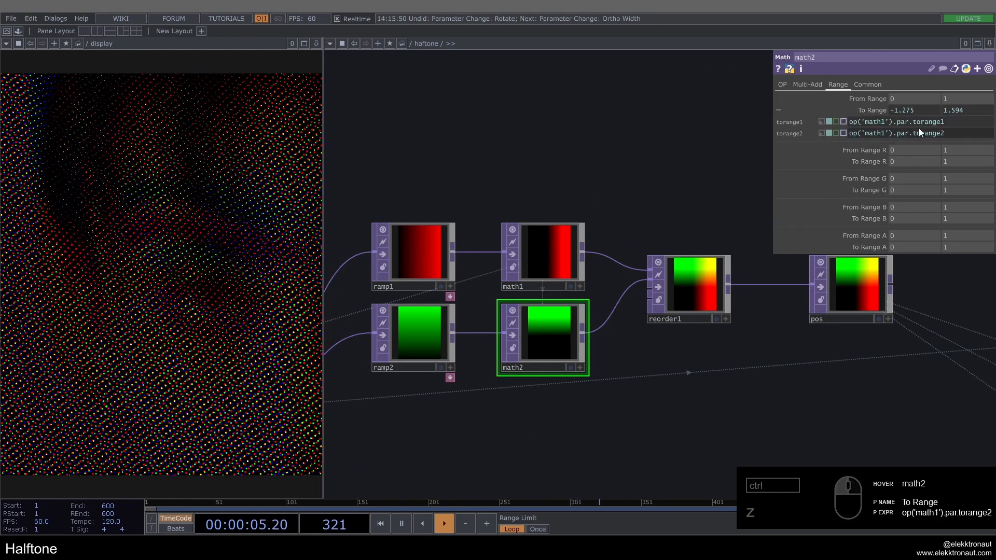
{"action": "right_click", "coordinate": [864, 108]}
{"action": "left_click", "coordinate": [721, 105]}
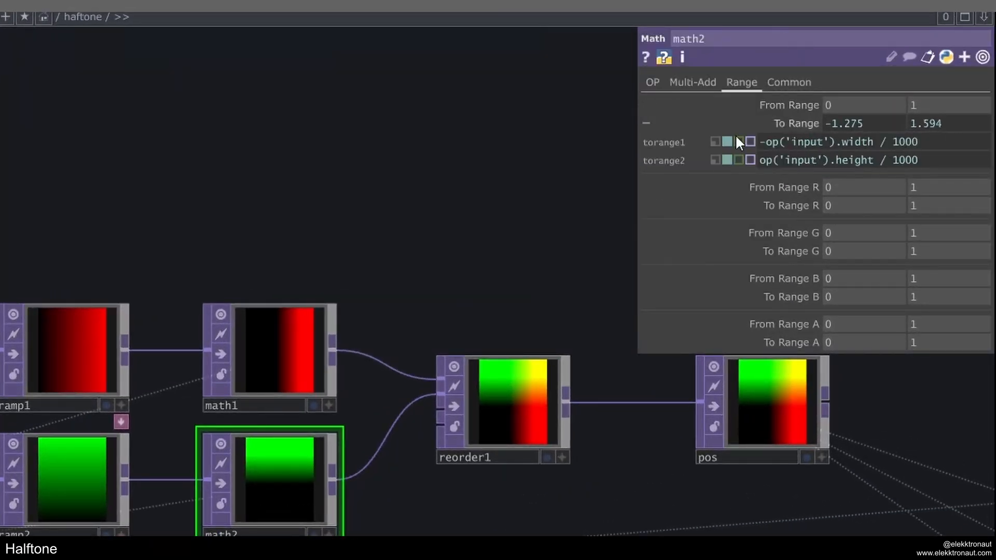
Change the lower To Range expression of math2 to -op('input').height / 1000
{"action": "left_click_drag", "start_coordinate": [900, 134], "coordinate": [865, 131]}
{"action": "type", "text": ".heigh"}
{"action": "type", "text": "t"}
{"action": "key", "text": "Return"}
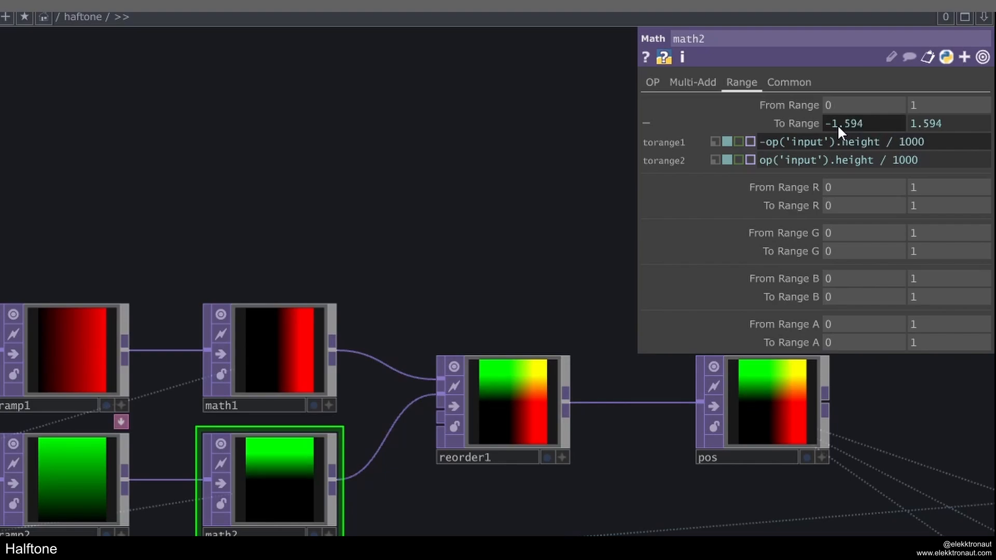
Change the upper To Range expression of math1 to op('input').width / 1000
{"action": "left_click", "coordinate": [265, 340]}
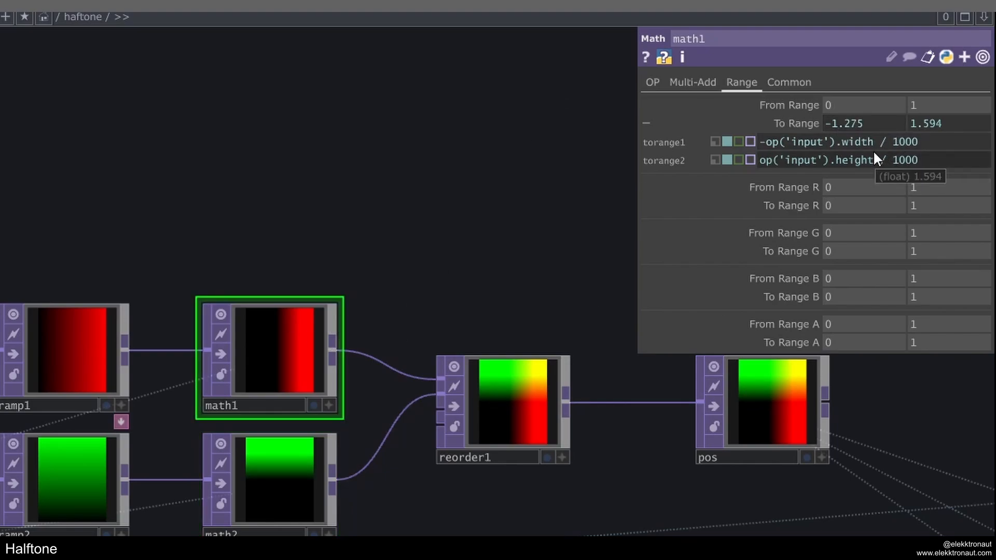
{"action": "double_click", "coordinate": [833, 160]}
{"action": "type", "text": "width"}
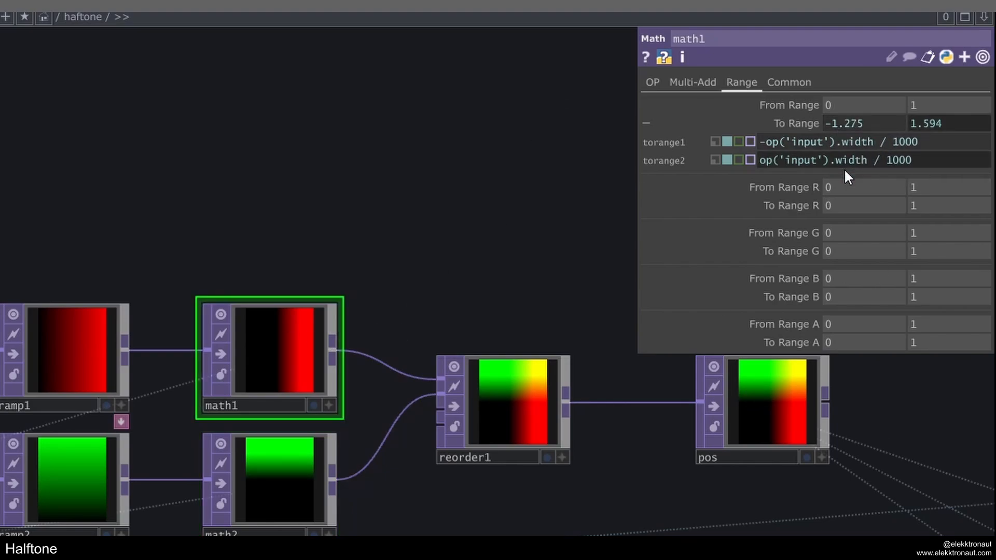
{"action": "key", "text": "Return"}
{"action": "scroll", "coordinate": [294, 343], "scroll_direction": "up", "scroll_amount": 3}
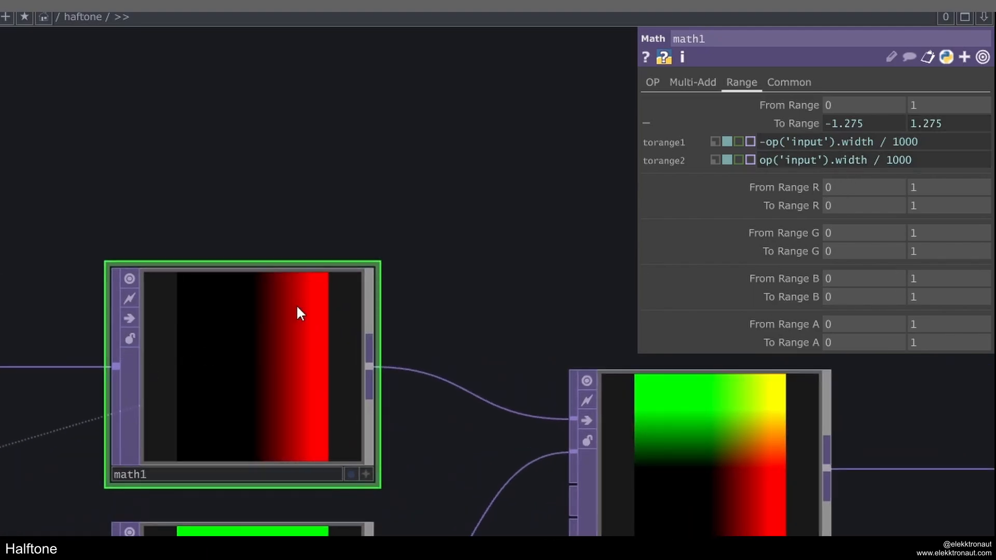
{"action": "scroll", "coordinate": [462, 246], "scroll_direction": "down", "scroll_amount": 3}
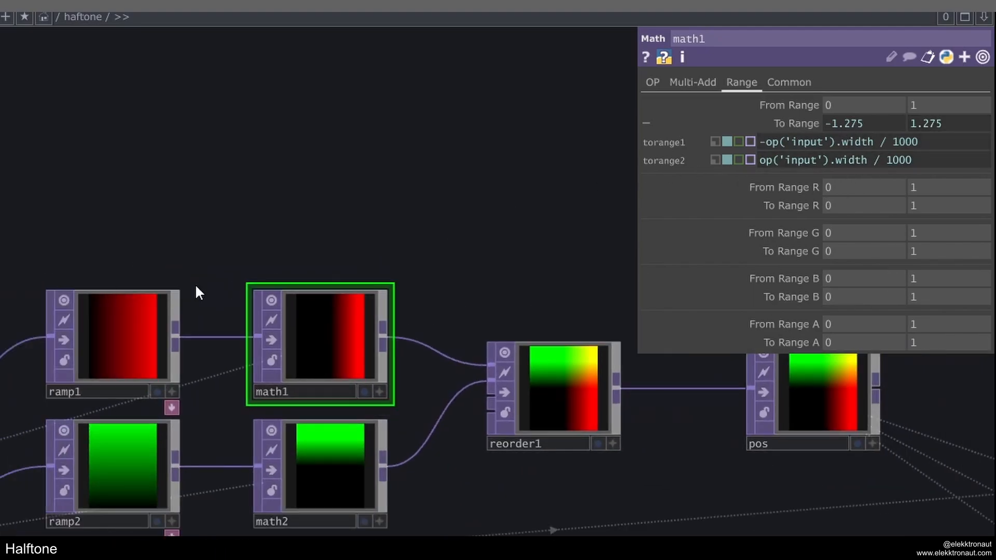
{"action": "scroll", "coordinate": [244, 312], "scroll_direction": "up", "scroll_amount": 2}
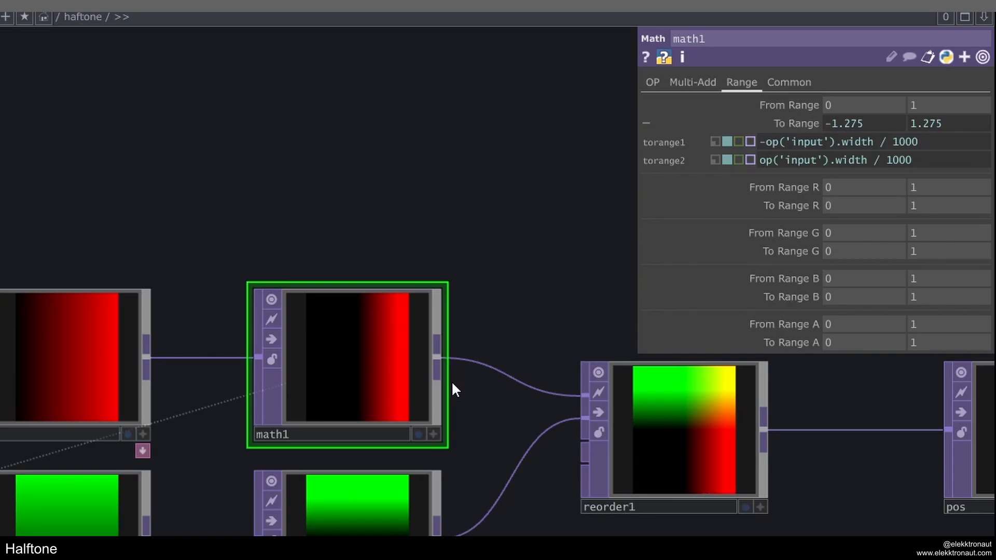
Set the Ortho Width of cam1 to 1.08 so the whole portrait fits in the render
{"action": "left_click", "coordinate": [363, 501]}
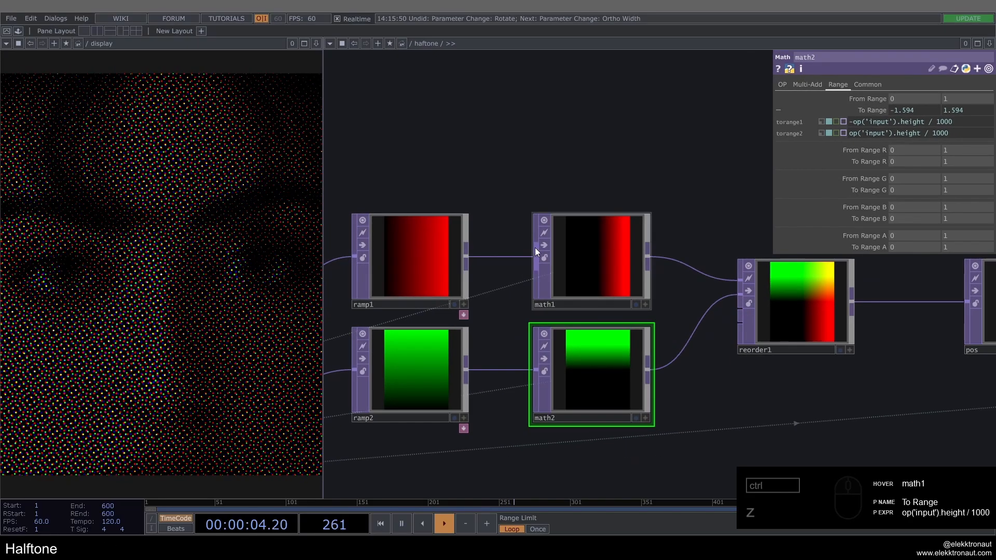
{"action": "scroll", "coordinate": [535, 248], "scroll_direction": "down", "scroll_amount": 4}
{"action": "scroll", "coordinate": [456, 327], "scroll_direction": "down", "scroll_amount": 4}
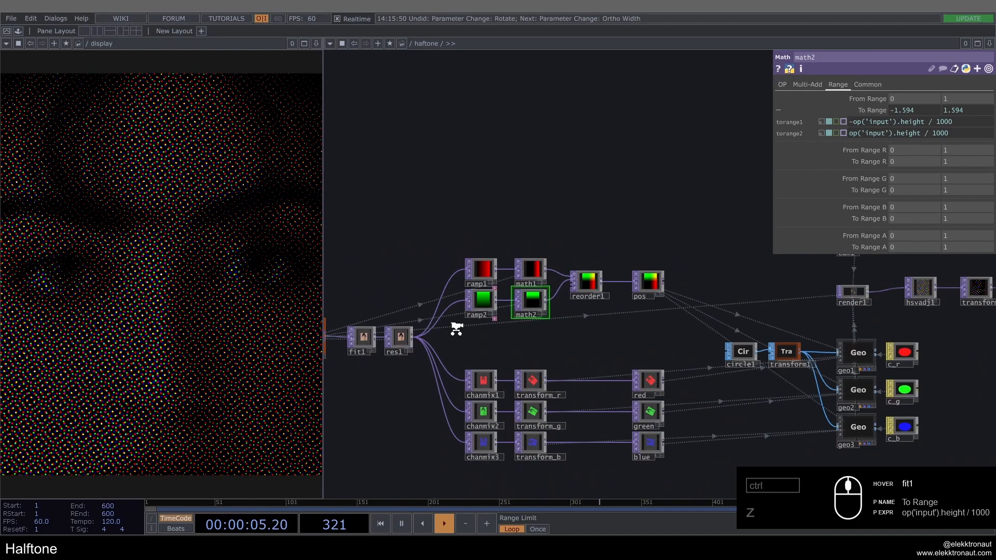
{"action": "scroll", "coordinate": [622, 278], "scroll_direction": "up", "scroll_amount": 5}
{"action": "left_click", "coordinate": [698, 302]}
{"action": "left_click_drag", "start_coordinate": [899, 134], "coordinate": [908, 139]}
Set the custom resolution of res1 to op('input').width / 5 by op('input').height / 5
{"action": "left_click_drag", "start_coordinate": [659, 279], "coordinate": [701, 269]}
{"action": "scroll", "coordinate": [701, 269], "scroll_direction": "down", "scroll_amount": 3}
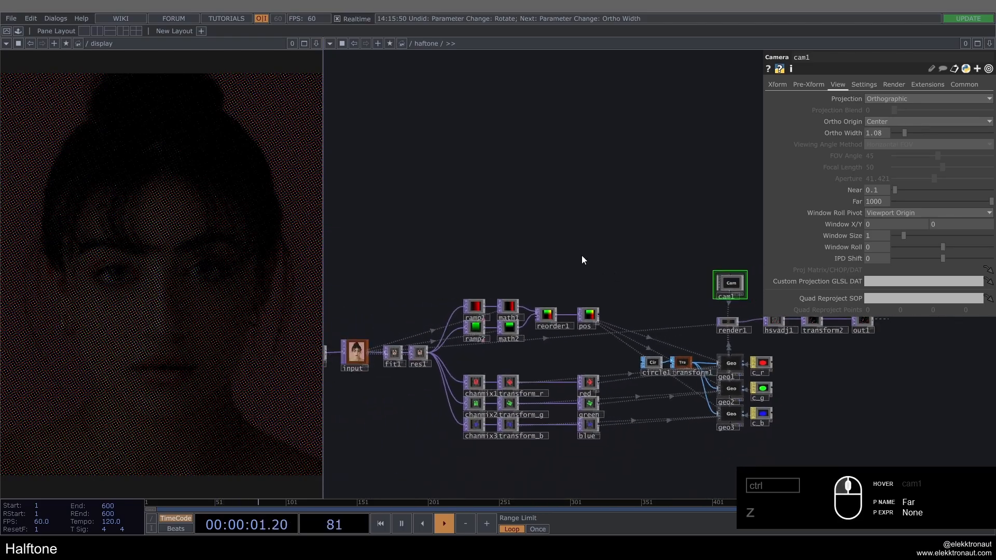
{"action": "left_click_drag", "start_coordinate": [410, 361], "coordinate": [514, 348]}
{"action": "scroll", "coordinate": [513, 347], "scroll_direction": "up", "scroll_amount": 5}
{"action": "left_click", "coordinate": [535, 313]}
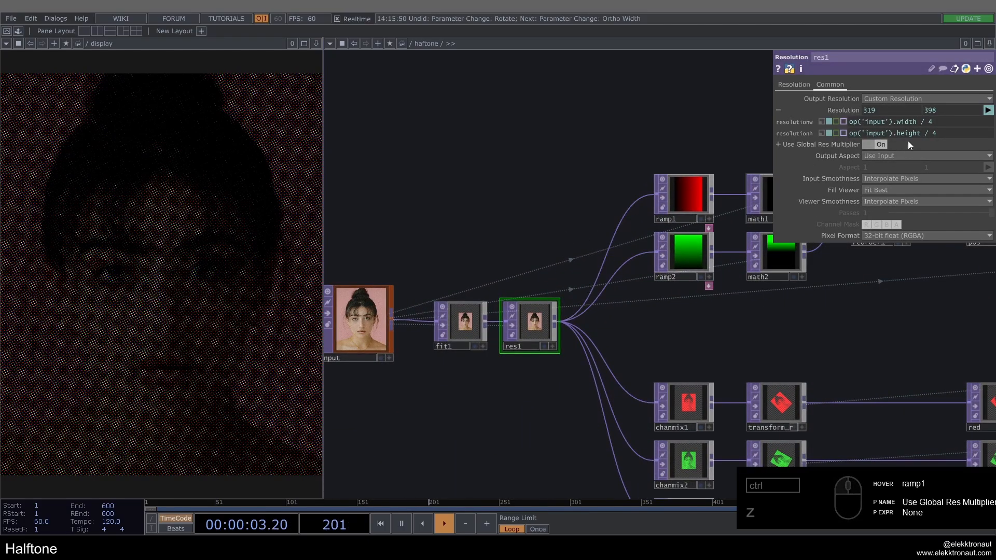
{"action": "left_click_drag", "start_coordinate": [933, 122], "coordinate": [933, 133]}
{"action": "type", "text": "33"}
{"action": "key", "text": "Return"}
{"action": "type", "text": "5"}
{"action": "key", "text": "Return"}
{"action": "type", "text": "5"}
{"action": "key", "text": "Return"}
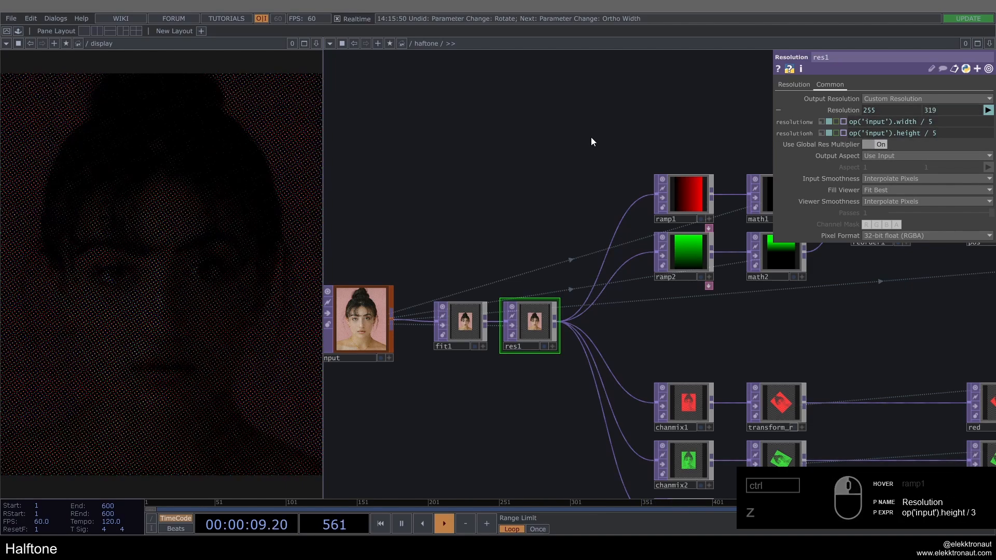
Show the view settings of cam1 to check its Ortho Width
{"action": "scroll", "coordinate": [484, 271], "scroll_direction": "down", "scroll_amount": 5}
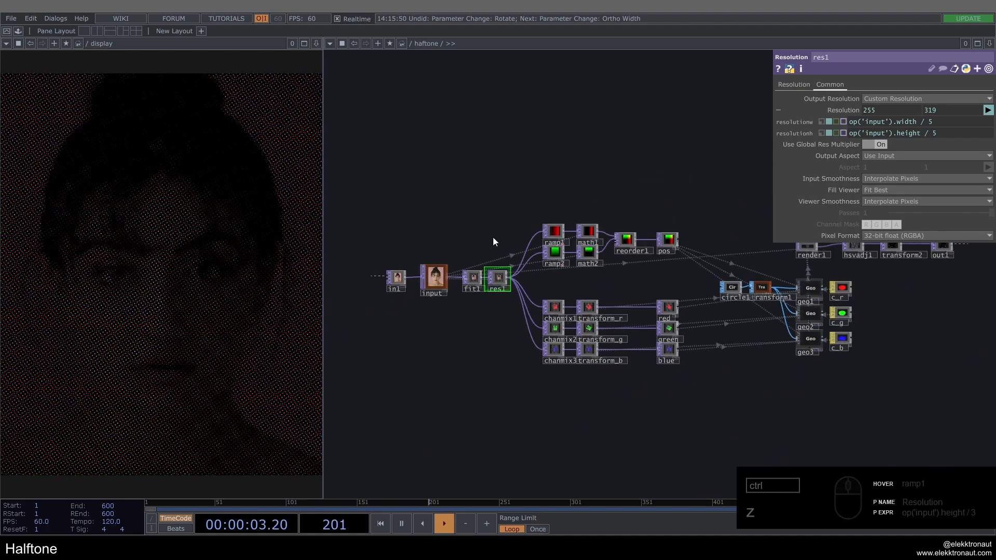
{"action": "scroll", "coordinate": [490, 237], "scroll_direction": "up", "scroll_amount": 3}
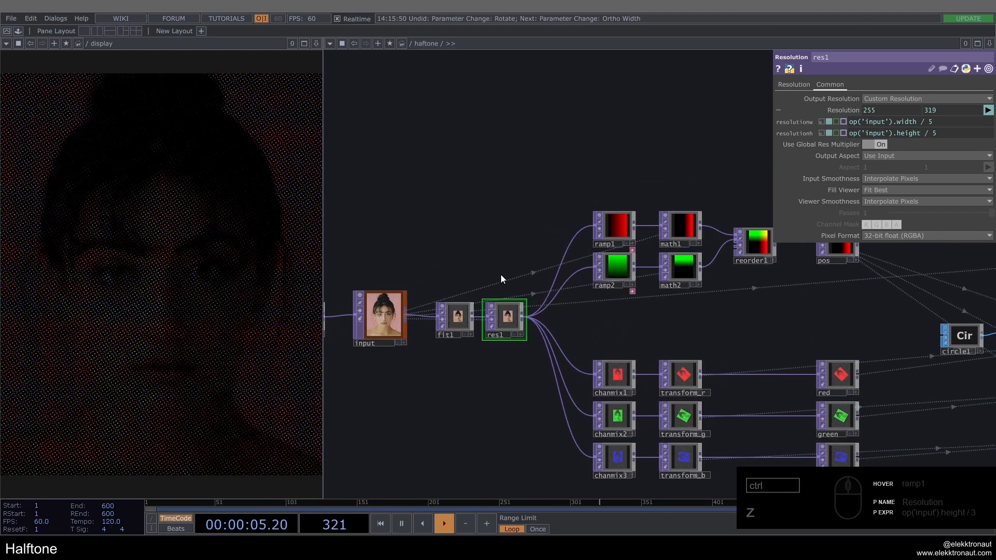
{"action": "scroll", "coordinate": [597, 259], "scroll_direction": "down", "scroll_amount": 5}
{"action": "scroll", "coordinate": [747, 240], "scroll_direction": "up", "scroll_amount": 4}
{"action": "left_click", "coordinate": [750, 241]}
{"action": "left_click_drag", "start_coordinate": [523, 175], "coordinate": [667, 182]}
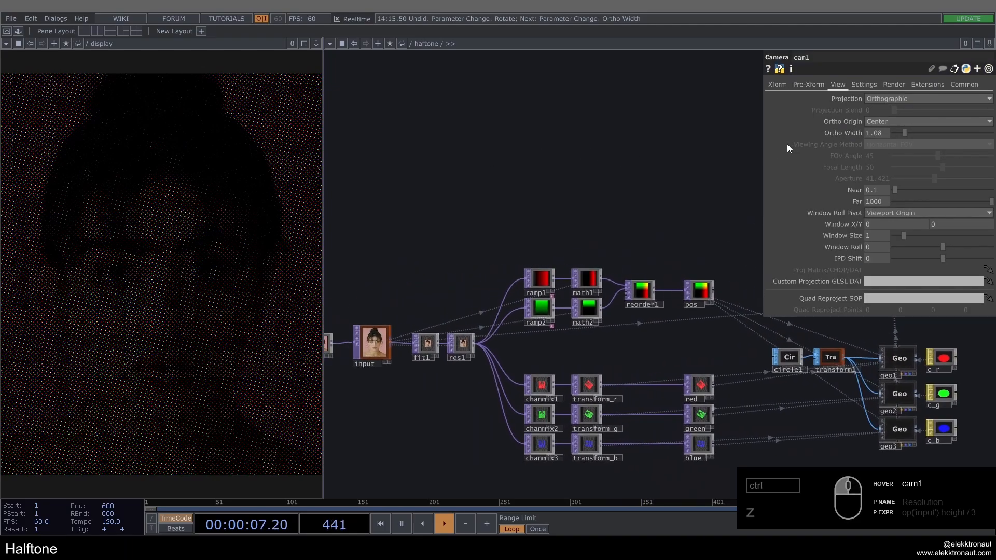
Add a Constant CHOP in the empty space between the pos node and cam1
{"action": "left_click_drag", "start_coordinate": [742, 248], "coordinate": [510, 263]}
{"action": "scroll", "coordinate": [510, 262], "scroll_direction": "up", "scroll_amount": 3}
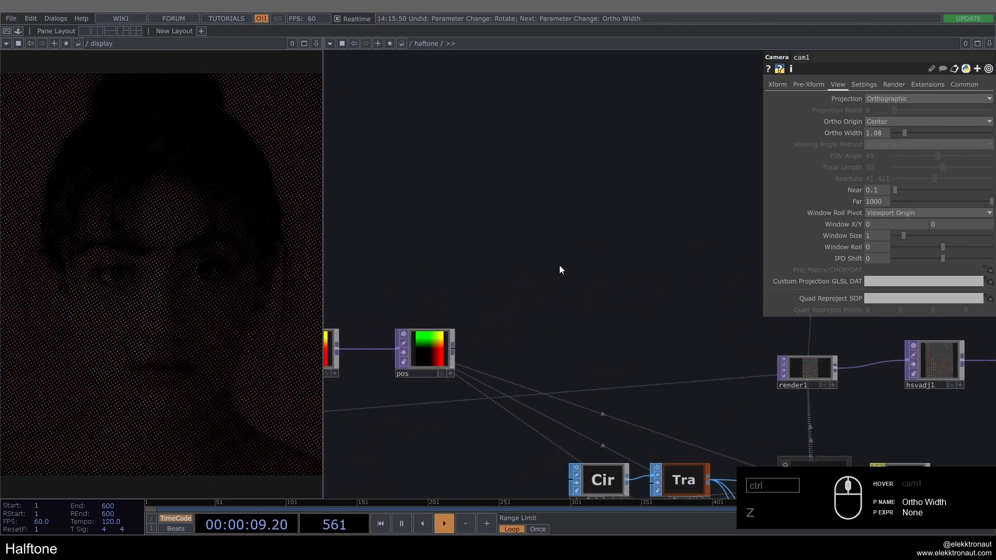
{"action": "key", "text": "Tab"}
{"action": "type", "text": "c"}
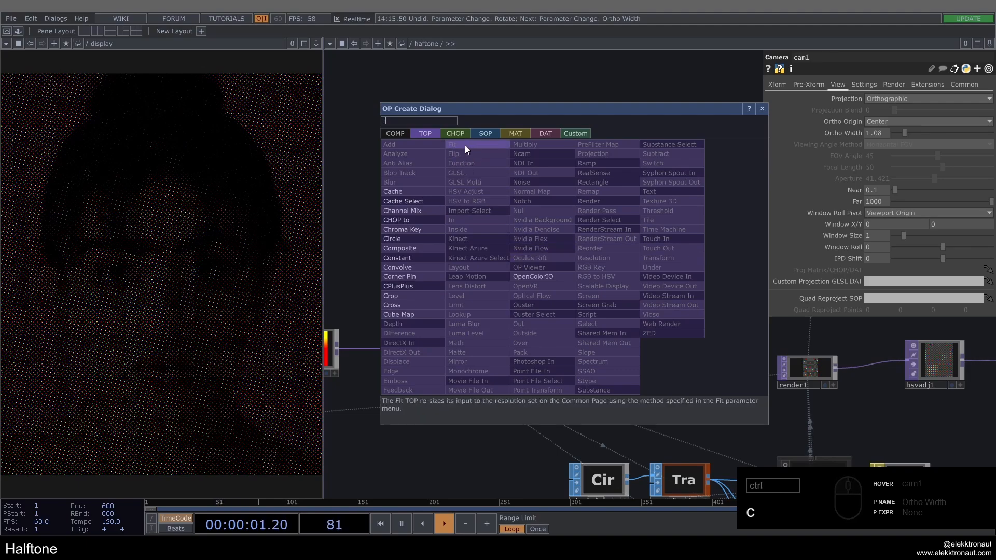
{"action": "left_click", "coordinate": [463, 201]}
{"action": "left_click", "coordinate": [579, 253]}
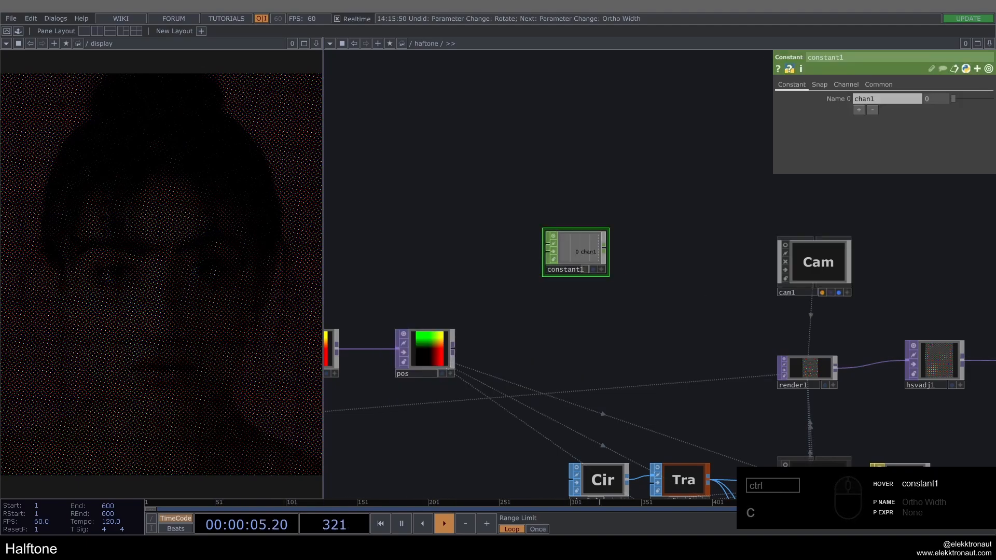
Name the first channel of the new Constant CHOP zoom
{"action": "scroll", "coordinate": [583, 201], "scroll_direction": "down", "scroll_amount": 4}
{"action": "scroll", "coordinate": [582, 193], "scroll_direction": "up", "scroll_amount": 7}
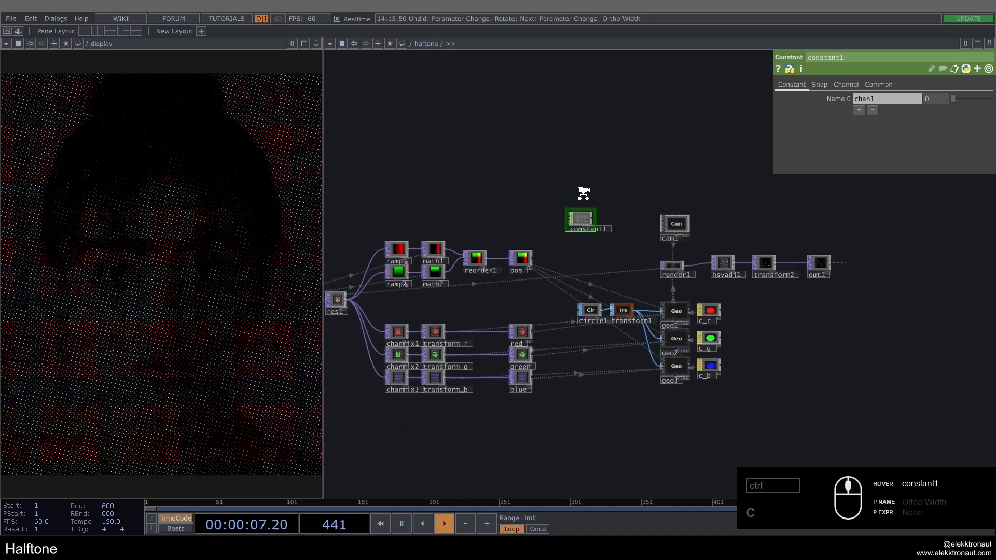
{"action": "scroll", "coordinate": [799, 147], "scroll_direction": "down", "scroll_amount": 5}
{"action": "left_click", "coordinate": [851, 100]}
{"action": "left_click_drag", "start_coordinate": [853, 101], "coordinate": [805, 100]}
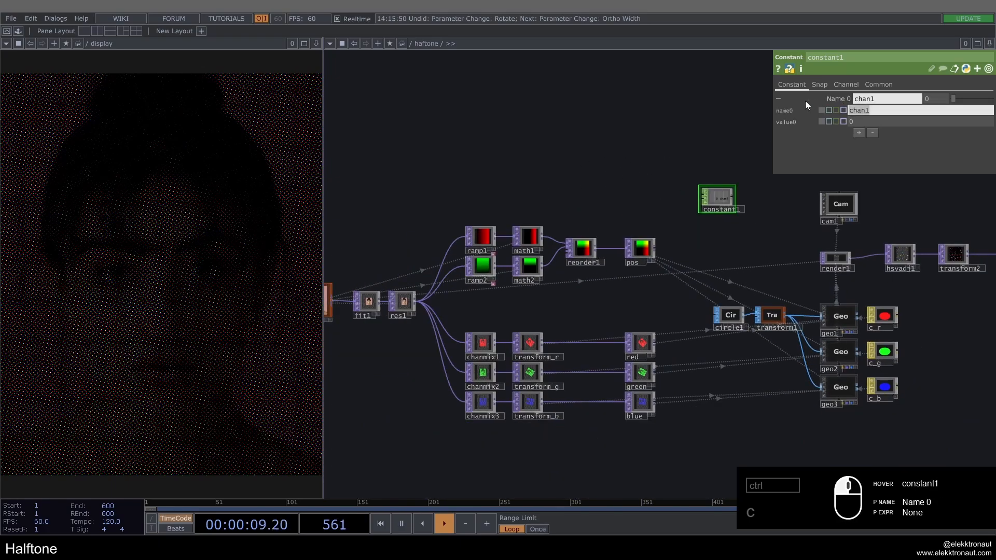
{"action": "type", "text": "z"}
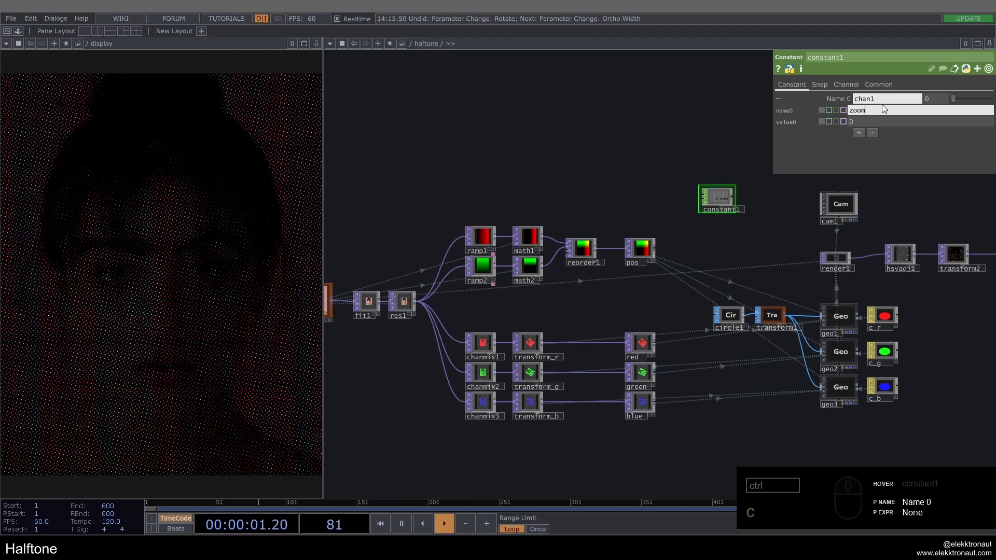
{"action": "type", "text": "oom"}
{"action": "key", "text": "Return"}
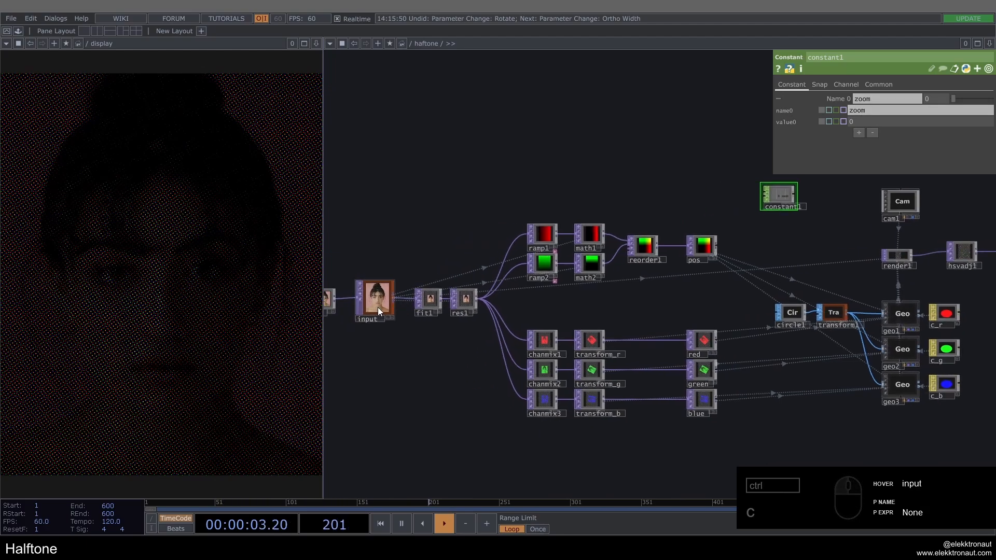
Reference the input node in the zoom channel's value and set the expression to op('input').width / 1000
{"action": "left_click_drag", "start_coordinate": [881, 117], "coordinate": [880, 117]}
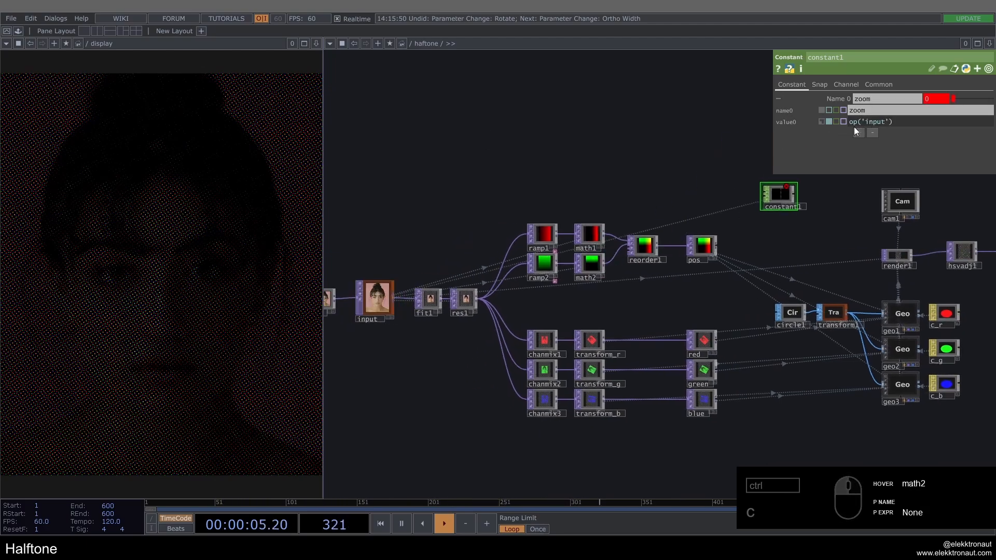
{"action": "scroll", "coordinate": [637, 190], "scroll_direction": "up", "scroll_amount": 1}
{"action": "left_click_drag", "start_coordinate": [637, 190], "coordinate": [446, 233]}
{"action": "scroll", "coordinate": [719, 208], "scroll_direction": "up", "scroll_amount": 1}
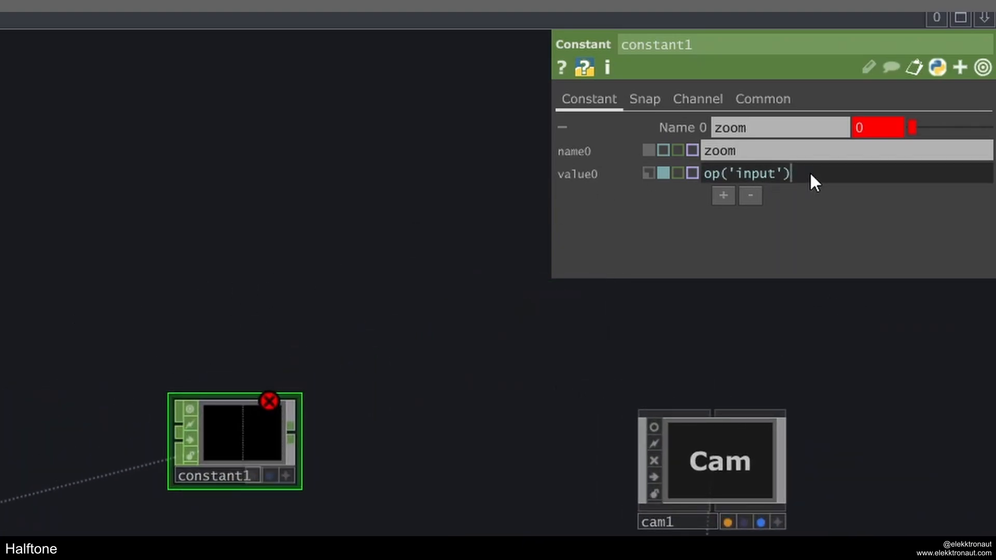
{"action": "left_click", "coordinate": [837, 165]}
{"action": "type", "text": ".width / 1000"}
{"action": "key", "text": "Return"}
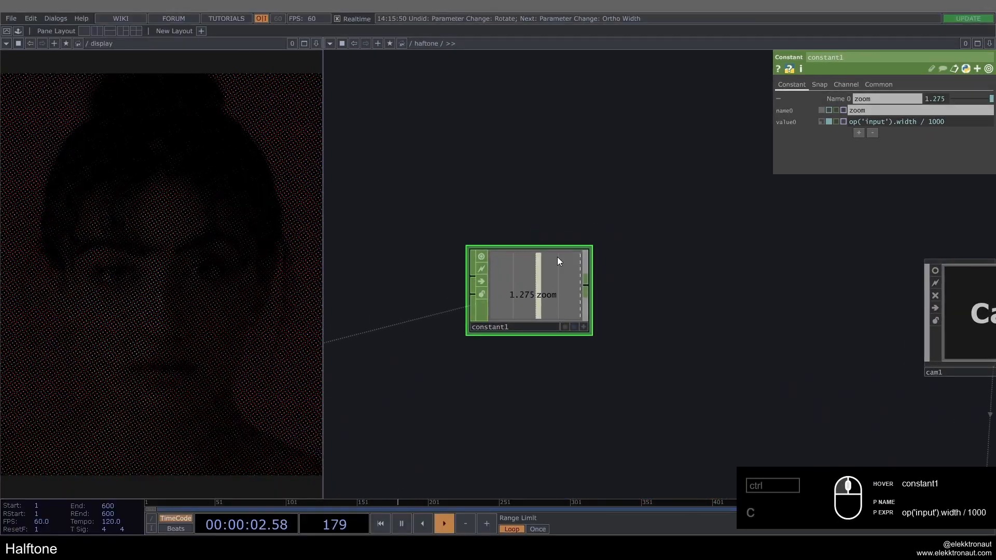
Append a Null CHOP to constant1 and name it zoom
{"action": "key", "text": "alt+n"}
{"action": "left_click", "coordinate": [659, 291]}
{"action": "left_click", "coordinate": [649, 325]}
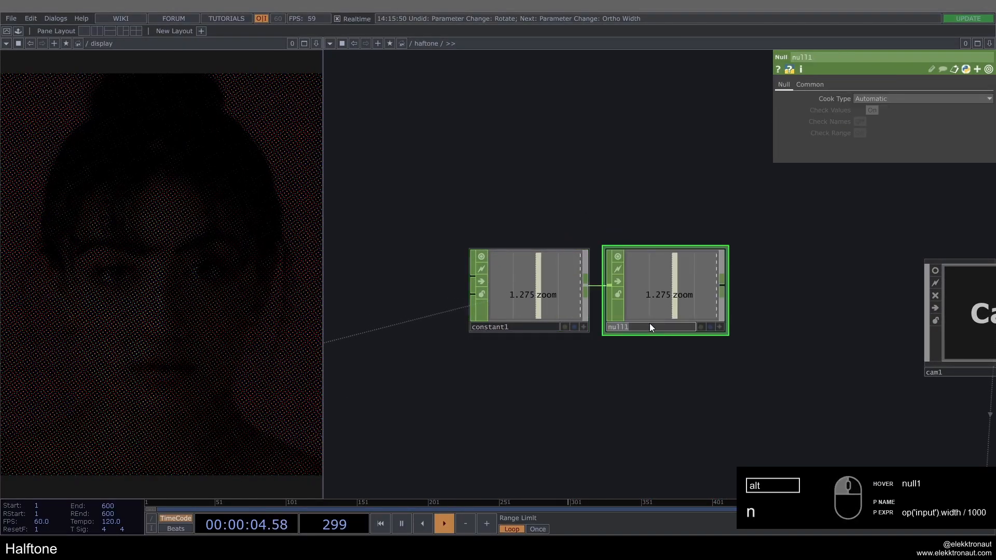
{"action": "type", "text": "zoom"}
{"action": "key", "text": "Return"}
{"action": "scroll", "coordinate": [669, 415], "scroll_direction": "down", "scroll_amount": 3}
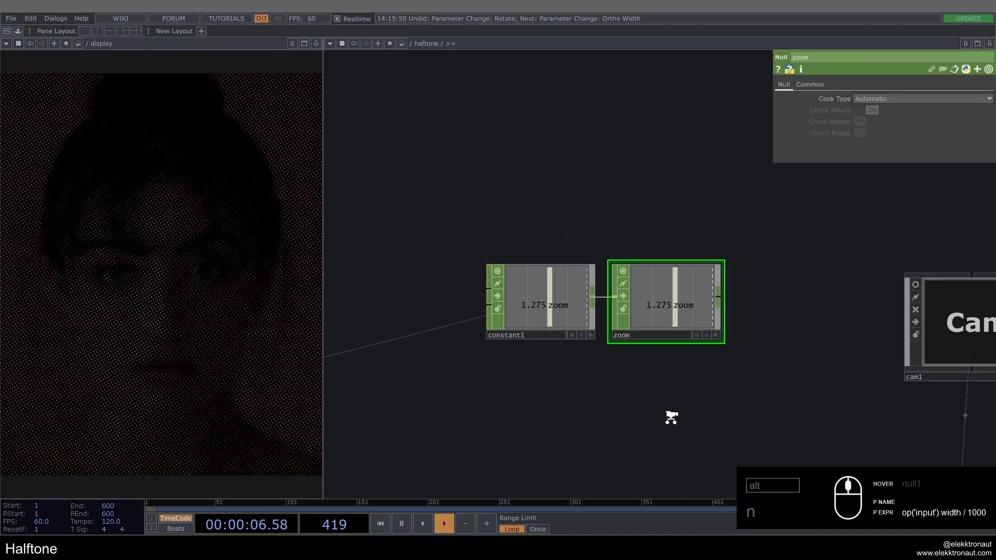
Drive cam1's Ortho Width with a reference to the zoom channel of the zoom Null
{"action": "left_click", "coordinate": [827, 309]}
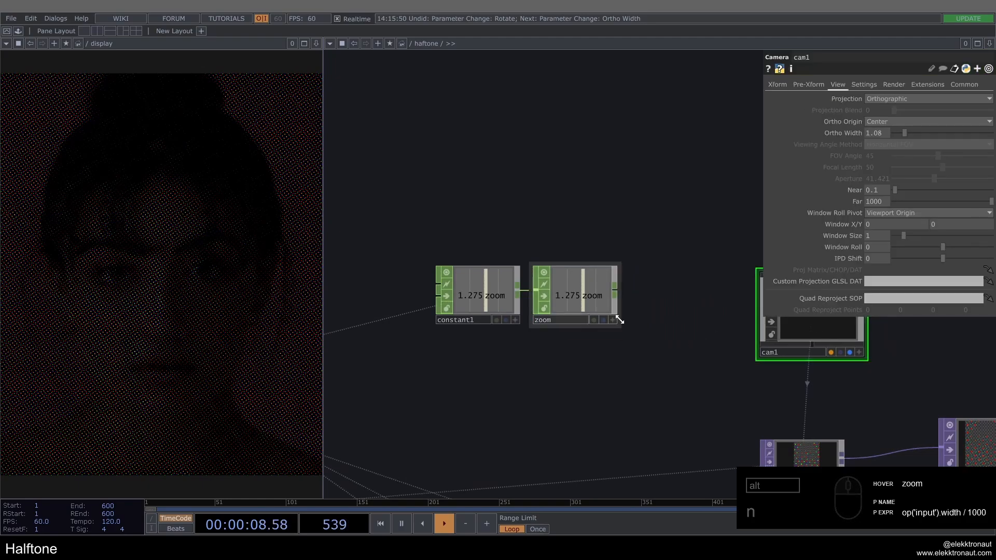
{"action": "left_click_drag", "start_coordinate": [605, 313], "coordinate": [887, 133]}
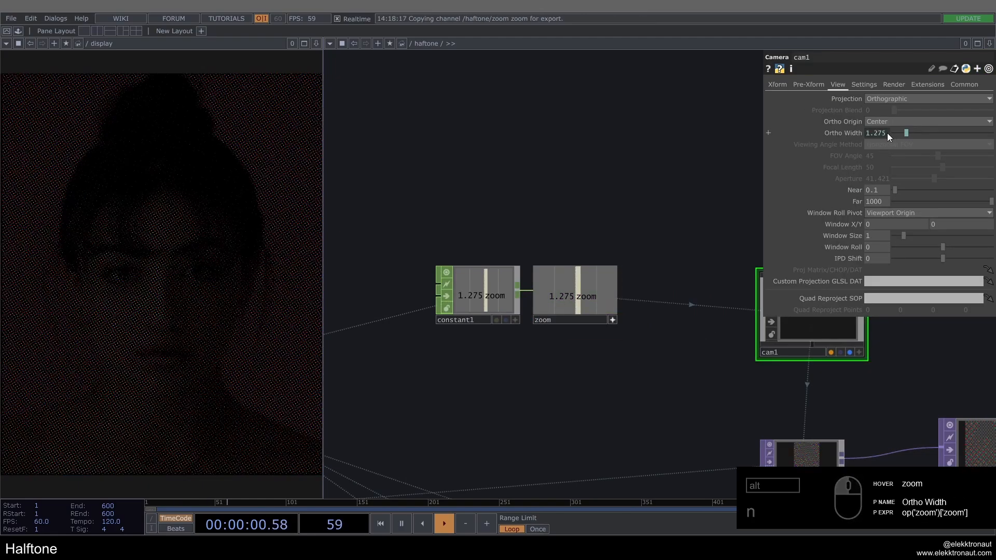
Go up to the parent network and set switch1's Index to 0 to test the landscape cloud footage
{"action": "scroll", "coordinate": [608, 327], "scroll_direction": "down", "scroll_amount": 10}
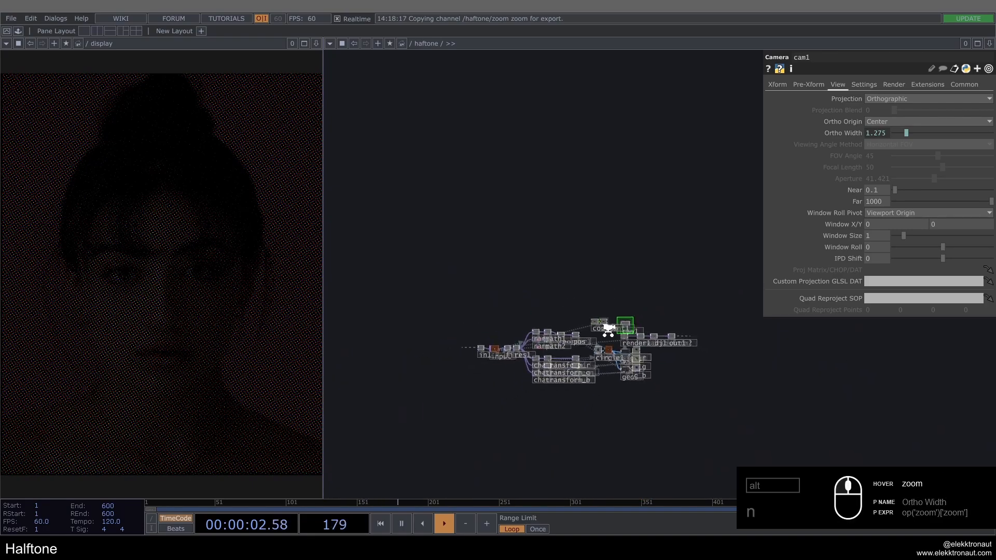
{"action": "left_click_drag", "start_coordinate": [579, 418], "coordinate": [757, 361]}
{"action": "scroll", "coordinate": [589, 268], "scroll_direction": "up", "scroll_amount": 4}
{"action": "scroll", "coordinate": [589, 268], "scroll_direction": "up", "scroll_amount": 2}
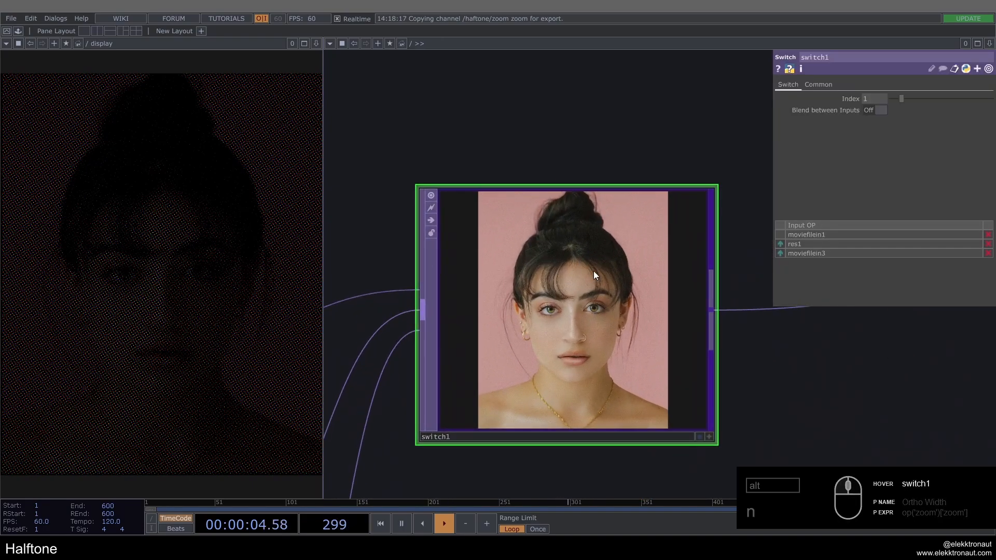
{"action": "scroll", "coordinate": [564, 266], "scroll_direction": "down", "scroll_amount": 5}
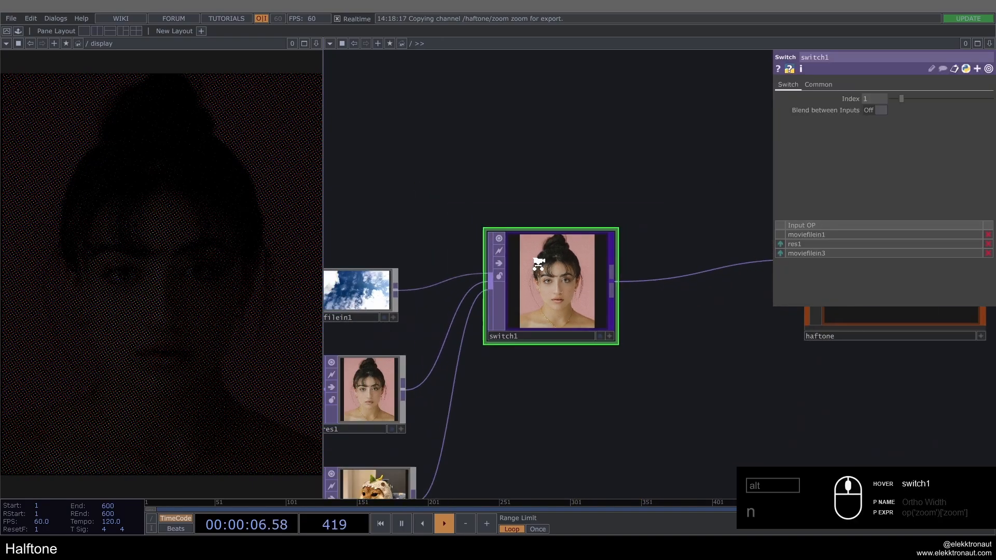
{"action": "left_click", "coordinate": [683, 311]}
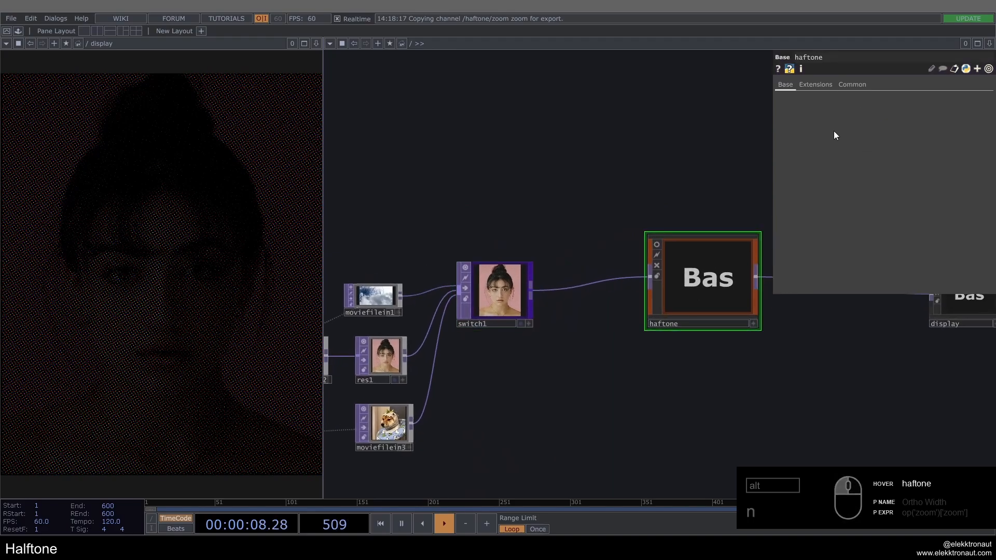
{"action": "left_click", "coordinate": [511, 288]}
{"action": "left_click_drag", "start_coordinate": [902, 99], "coordinate": [888, 98]}
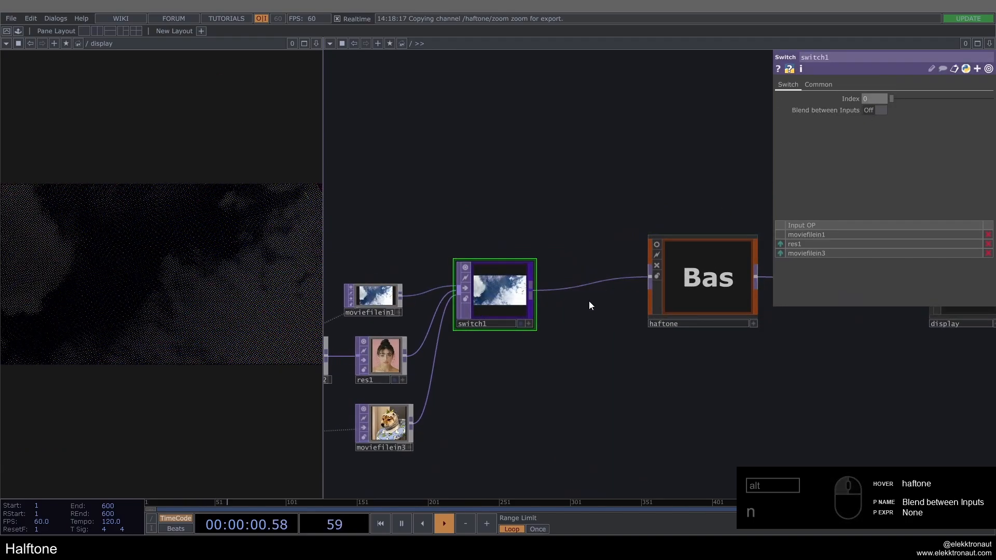
Set switch1's Index to 2 and check the zoom value for that input inside the haftone network
{"action": "type", "text": "2"}
{"action": "key", "text": "Return"}
{"action": "left_click_drag", "start_coordinate": [506, 146], "coordinate": [445, 155]}
{"action": "scroll", "coordinate": [632, 300], "scroll_direction": "up", "scroll_amount": 6}
{"action": "scroll", "coordinate": [632, 298], "scroll_direction": "up", "scroll_amount": 3}
{"action": "scroll", "coordinate": [603, 206], "scroll_direction": "up", "scroll_amount": 1}
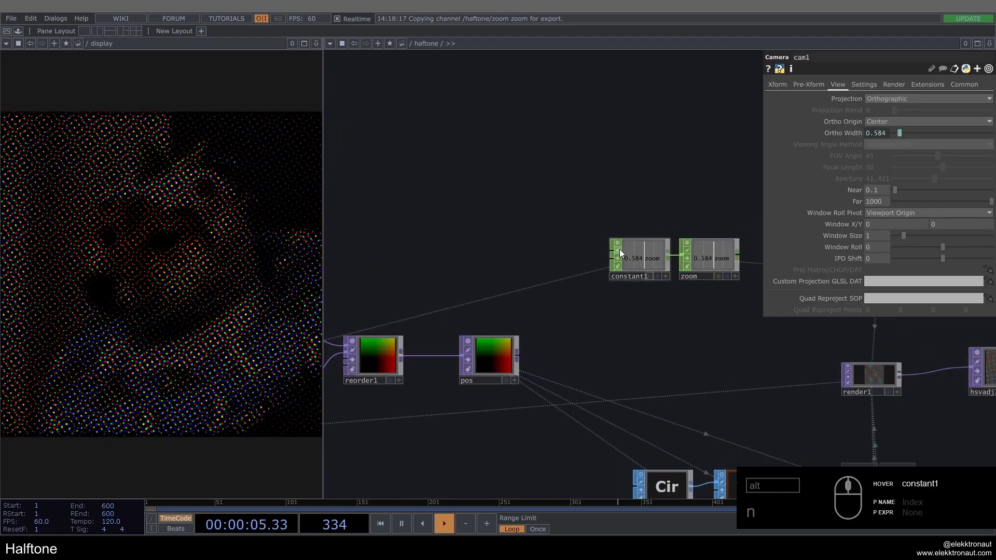
Return to the parent network and set switch1's Index to 0
{"action": "scroll", "coordinate": [603, 251], "scroll_direction": "down", "scroll_amount": 10}
{"action": "scroll", "coordinate": [582, 261], "scroll_direction": "down", "scroll_amount": 6}
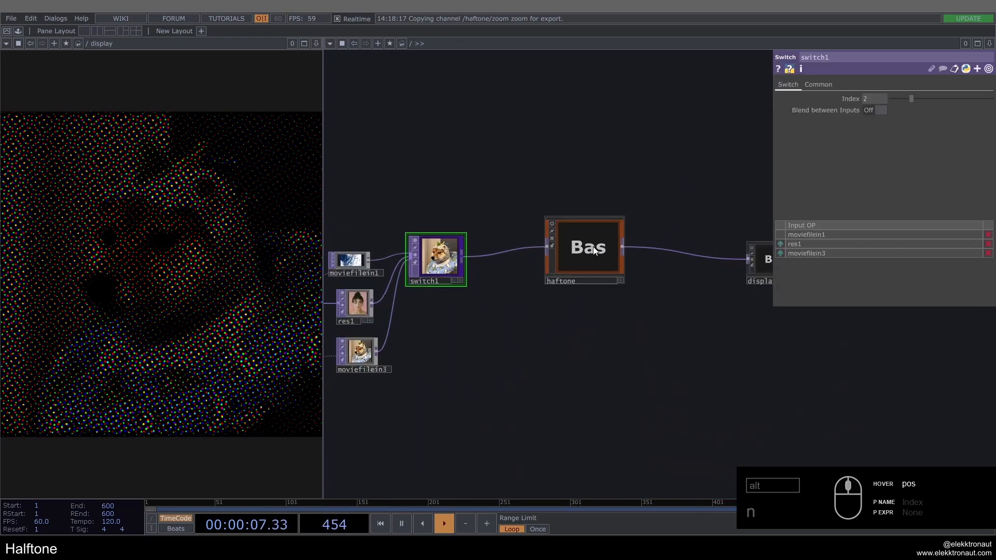
{"action": "left_click_drag", "start_coordinate": [532, 170], "coordinate": [669, 165]}
{"action": "left_click", "coordinate": [584, 257]}
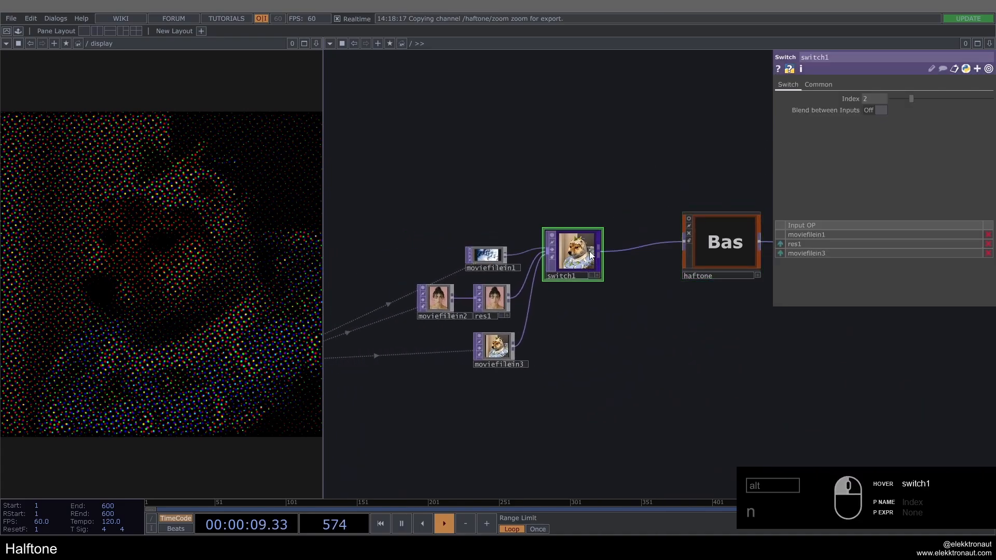
{"action": "left_click_drag", "start_coordinate": [910, 100], "coordinate": [890, 102]}
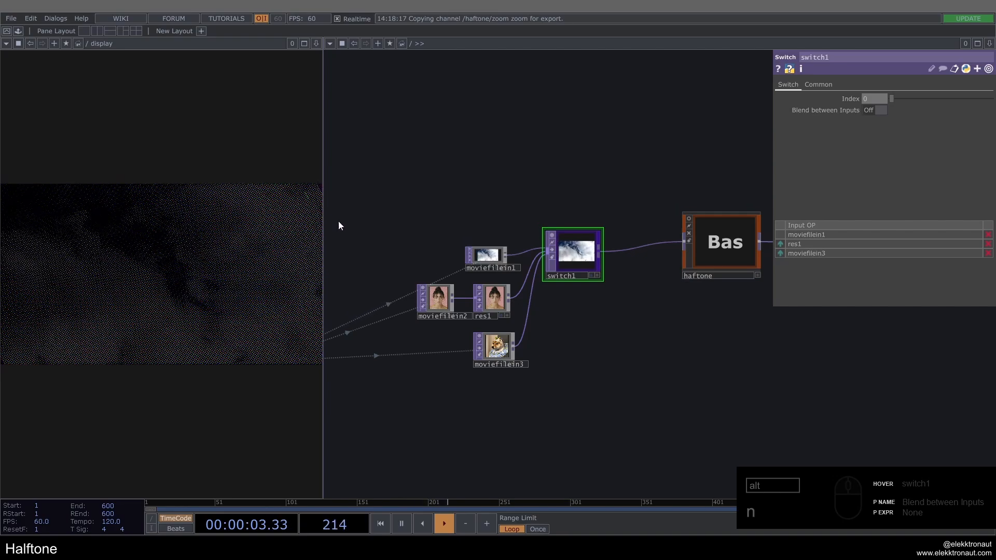
Inspect the rotated images in transform_r and transform_g inside the haftone network for cropped corners
{"action": "scroll", "coordinate": [623, 325], "scroll_direction": "up", "scroll_amount": 5}
{"action": "scroll", "coordinate": [623, 326], "scroll_direction": "up", "scroll_amount": 5}
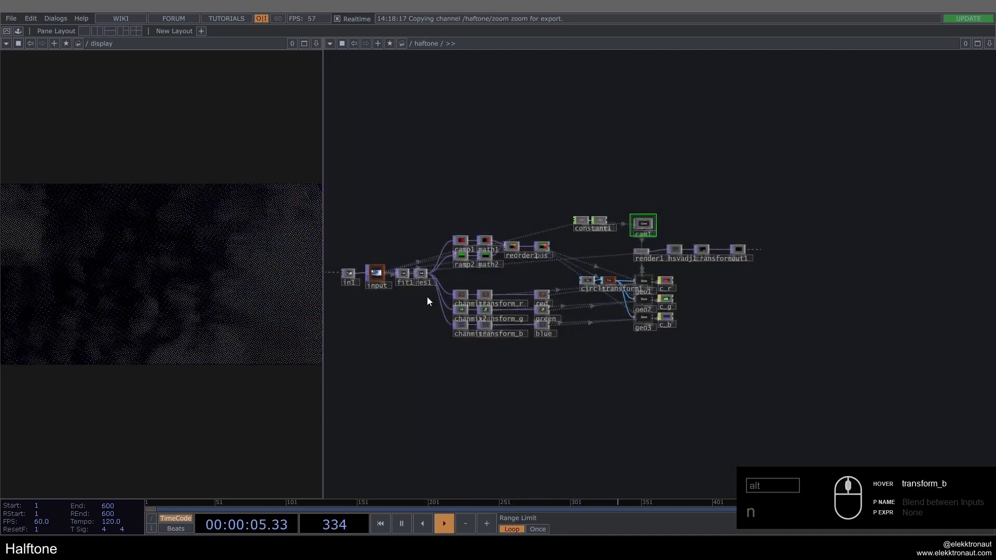
{"action": "scroll", "coordinate": [430, 300], "scroll_direction": "up", "scroll_amount": 5}
{"action": "scroll", "coordinate": [665, 230], "scroll_direction": "up", "scroll_amount": 5}
{"action": "scroll", "coordinate": [665, 229], "scroll_direction": "up", "scroll_amount": 2}
{"action": "left_click", "coordinate": [624, 225]}
{"action": "scroll", "coordinate": [616, 220], "scroll_direction": "up", "scroll_amount": 2}
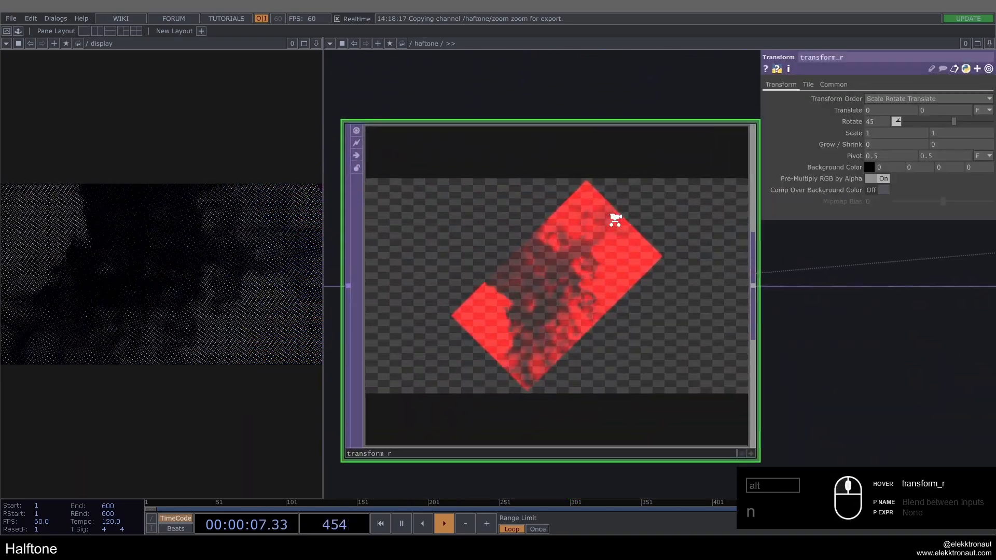
{"action": "scroll", "coordinate": [614, 219], "scroll_direction": "down", "scroll_amount": 6}
{"action": "scroll", "coordinate": [569, 286], "scroll_direction": "up", "scroll_amount": 4}
{"action": "scroll", "coordinate": [569, 286], "scroll_direction": "up", "scroll_amount": 3}
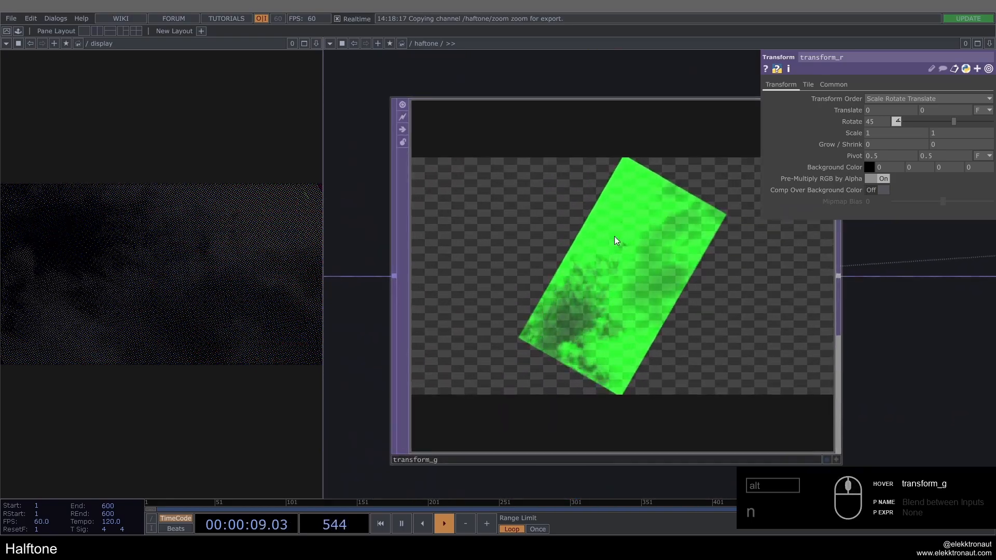
{"action": "scroll", "coordinate": [627, 161], "scroll_direction": "up", "scroll_amount": 2}
{"action": "left_click", "coordinate": [625, 160]}
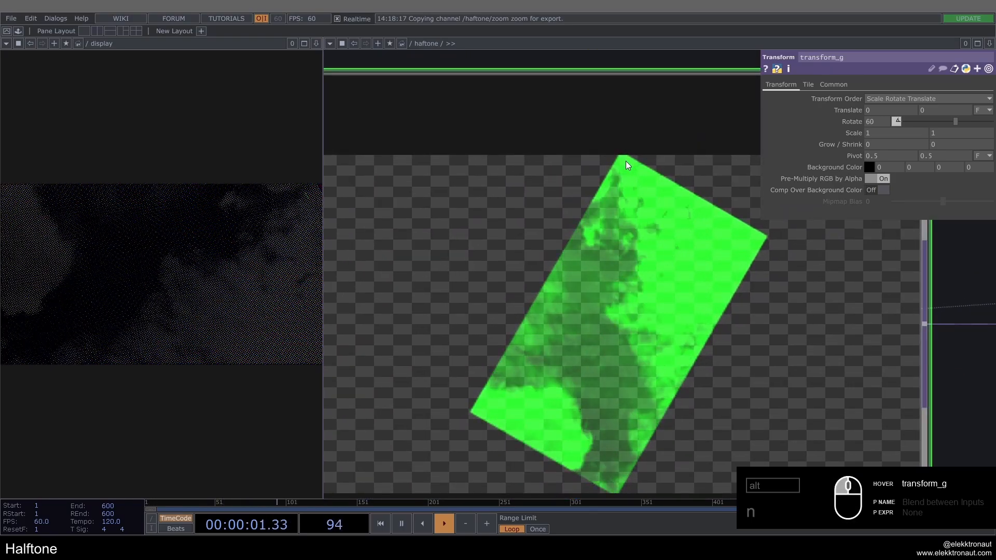
{"action": "scroll", "coordinate": [626, 161], "scroll_direction": "up", "scroll_amount": 3}
Set fit1's Scale to 0.4 in both directions and check the rotated channel images for cropping
{"action": "scroll", "coordinate": [607, 162], "scroll_direction": "down", "scroll_amount": 6}
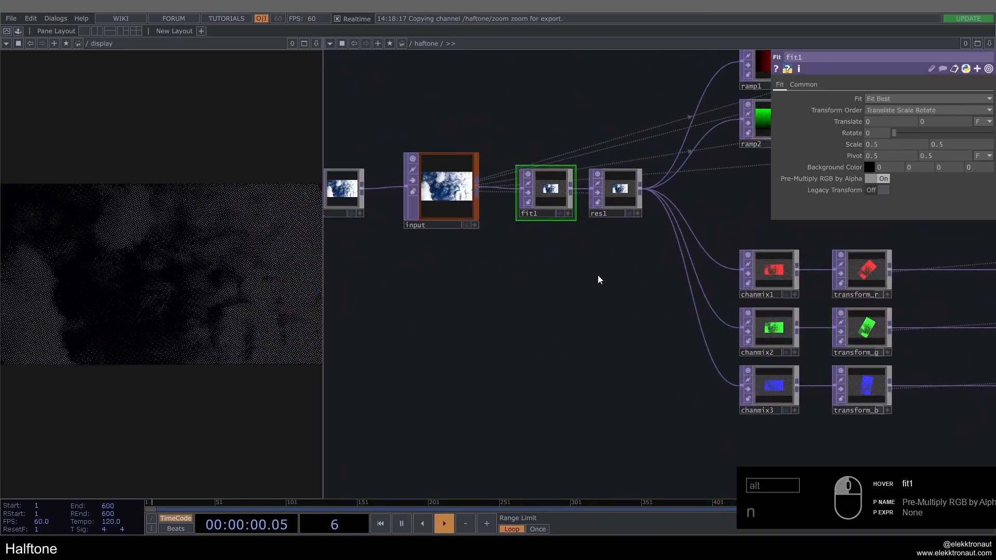
{"action": "left_click_drag", "start_coordinate": [598, 275], "coordinate": [548, 278]}
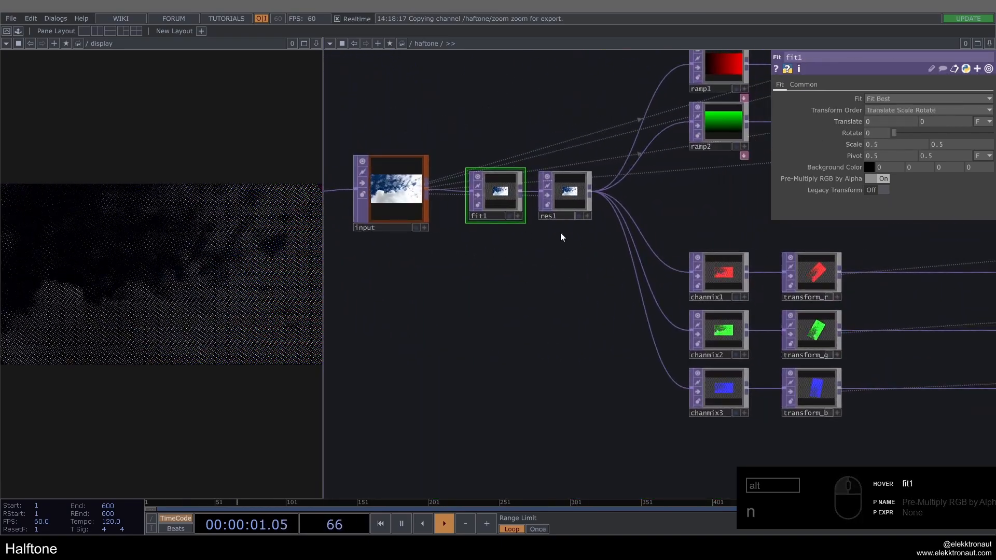
{"action": "left_click", "coordinate": [854, 146]}
{"action": "mouse_move", "coordinate": [854, 147]}
{"action": "left_mouse_down"}
{"action": "mouse_move", "coordinate": [845, 143]}
{"action": "mouse_move", "coordinate": [852, 149]}
{"action": "left_mouse_up"}
{"action": "left_click_drag", "start_coordinate": [580, 402], "coordinate": [459, 400]}
{"action": "scroll", "coordinate": [745, 337], "scroll_direction": "up", "scroll_amount": 2}
{"action": "left_click_drag", "start_coordinate": [745, 338], "coordinate": [721, 333]}
{"action": "scroll", "coordinate": [689, 294], "scroll_direction": "down", "scroll_amount": 2}
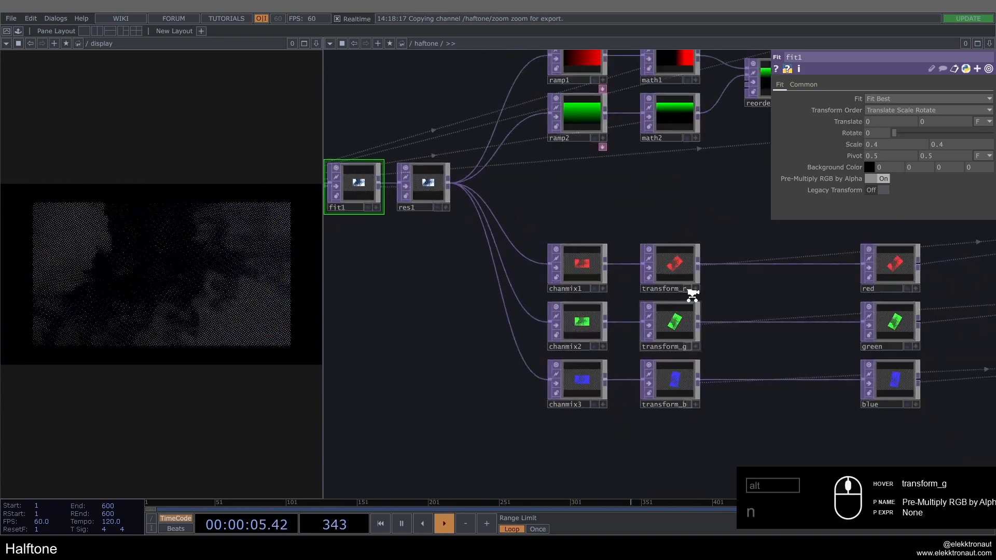
Compare constant1's zoom expression with fit1's Scale to work out the matching divisor
{"action": "scroll", "coordinate": [699, 237], "scroll_direction": "down", "scroll_amount": 3}
{"action": "left_click_drag", "start_coordinate": [699, 236], "coordinate": [575, 265]}
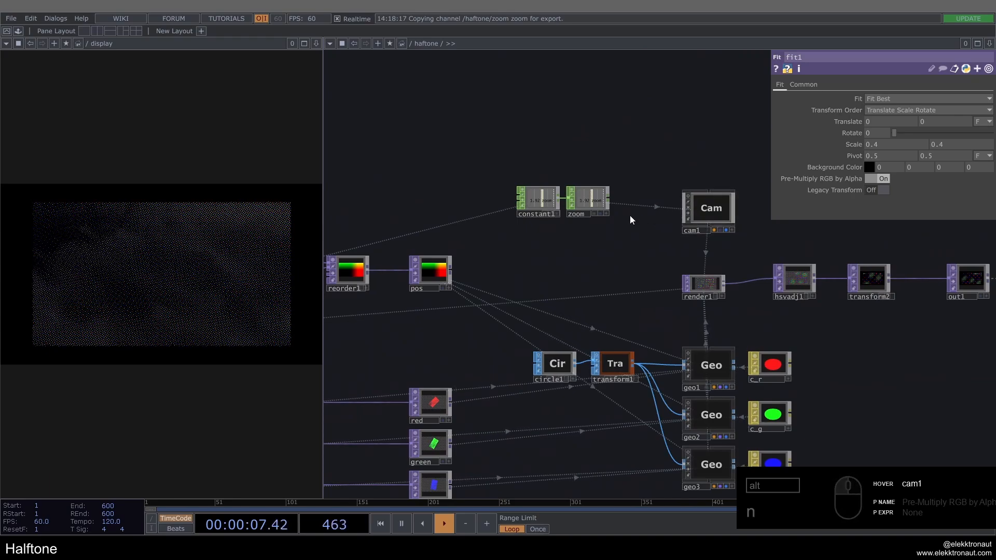
{"action": "scroll", "coordinate": [545, 202], "scroll_direction": "up", "scroll_amount": 5}
{"action": "left_click", "coordinate": [533, 201]}
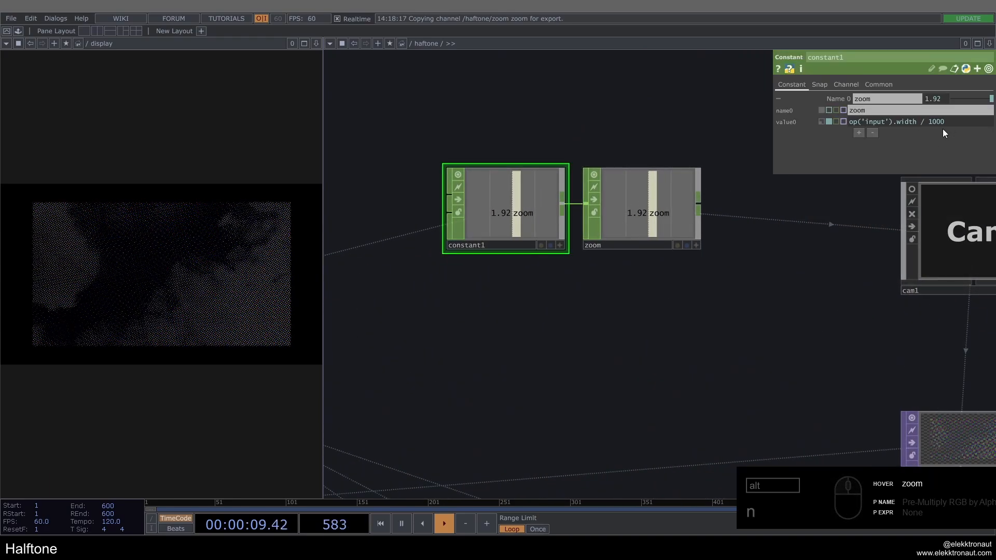
{"action": "mouse_move", "coordinate": [949, 122]}
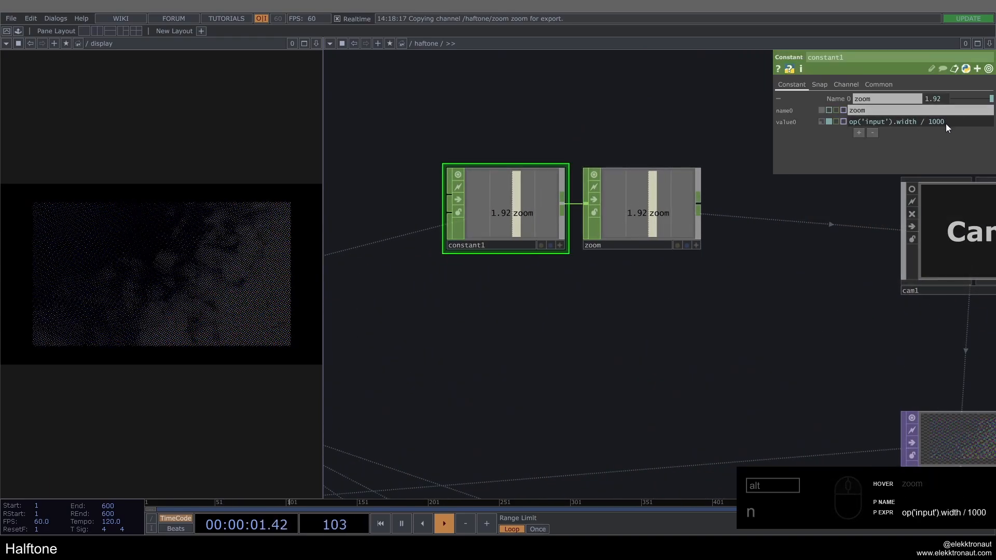
{"action": "scroll", "coordinate": [669, 257], "scroll_direction": "down", "scroll_amount": 5}
{"action": "scroll", "coordinate": [389, 294], "scroll_direction": "up", "scroll_amount": 8}
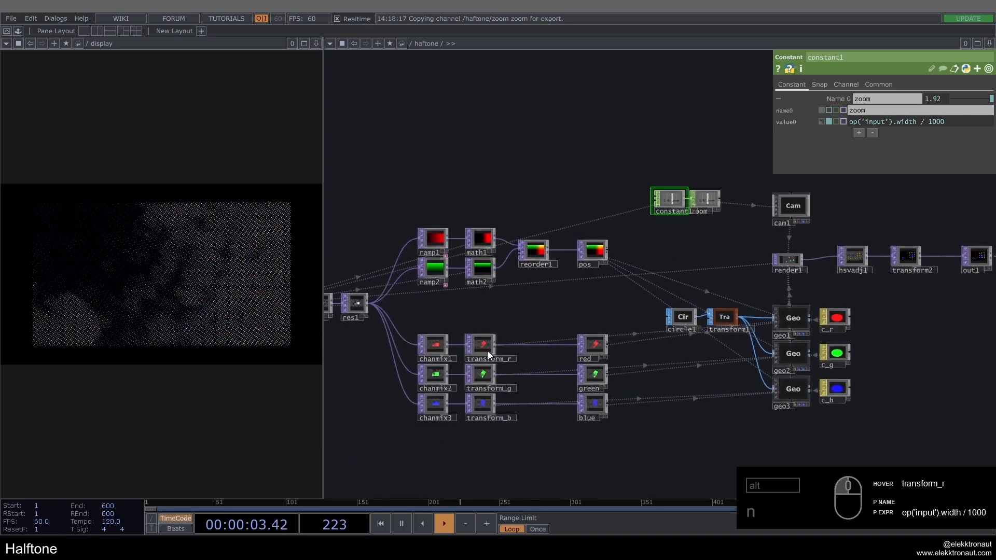
{"action": "left_click", "coordinate": [389, 294]}
{"action": "scroll", "coordinate": [389, 293], "scroll_direction": "down", "scroll_amount": 3}
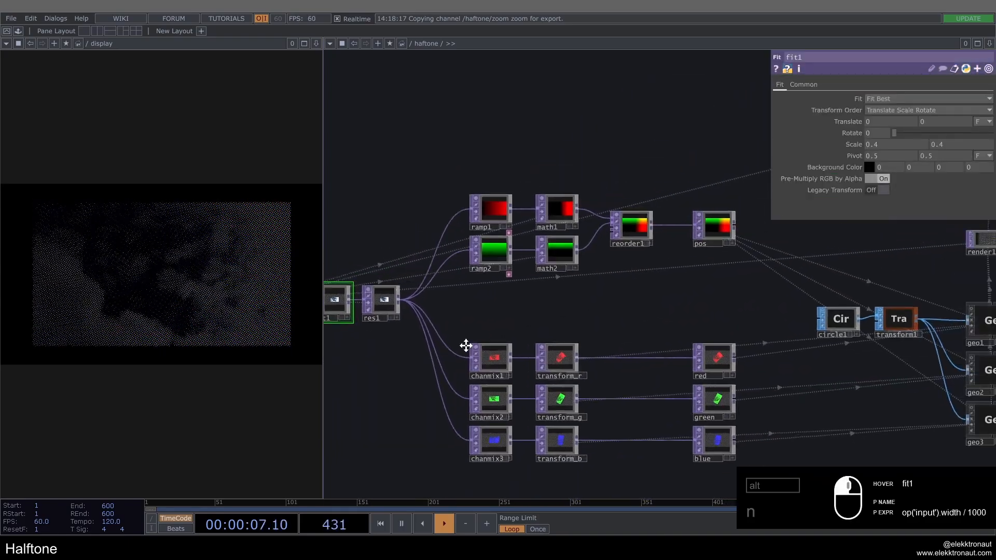
{"action": "scroll", "coordinate": [674, 228], "scroll_direction": "up", "scroll_amount": 6}
Change constant1's zoom expression to op('input').width / 1250 and collapse the expanded parameter
{"action": "left_click", "coordinate": [628, 220]}
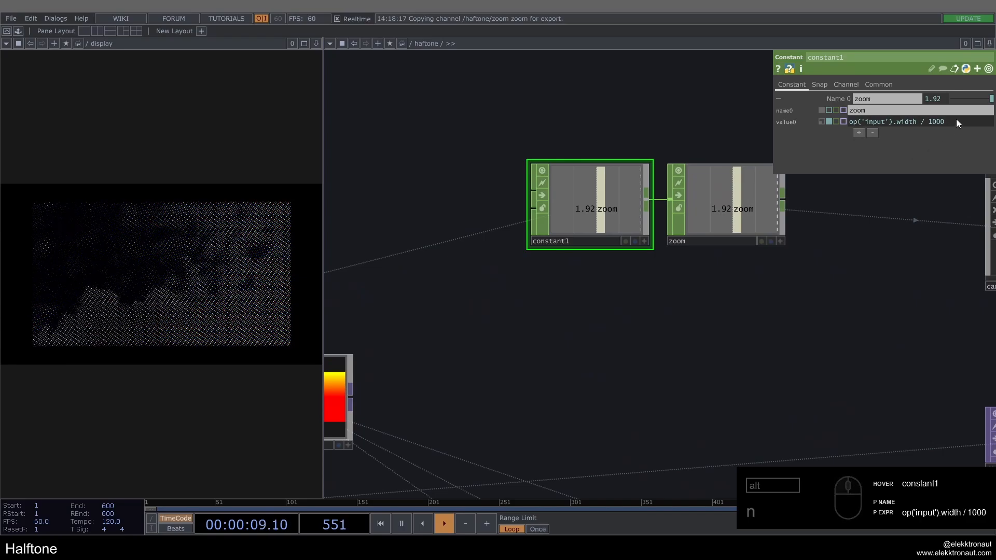
{"action": "left_click_drag", "start_coordinate": [955, 120], "coordinate": [934, 121]}
{"action": "type", "text": "2"}
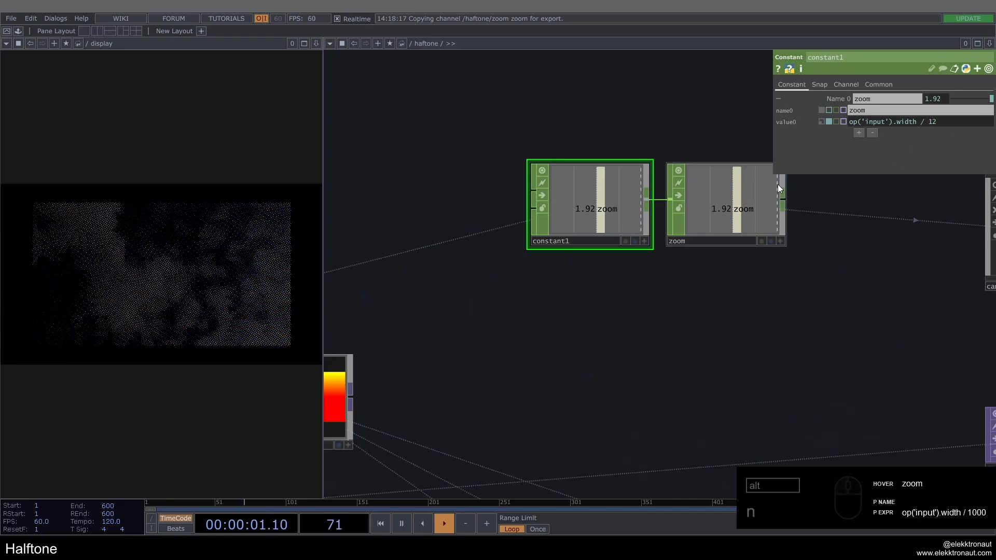
{"action": "type", "text": "50"}
{"action": "key", "text": "Return"}
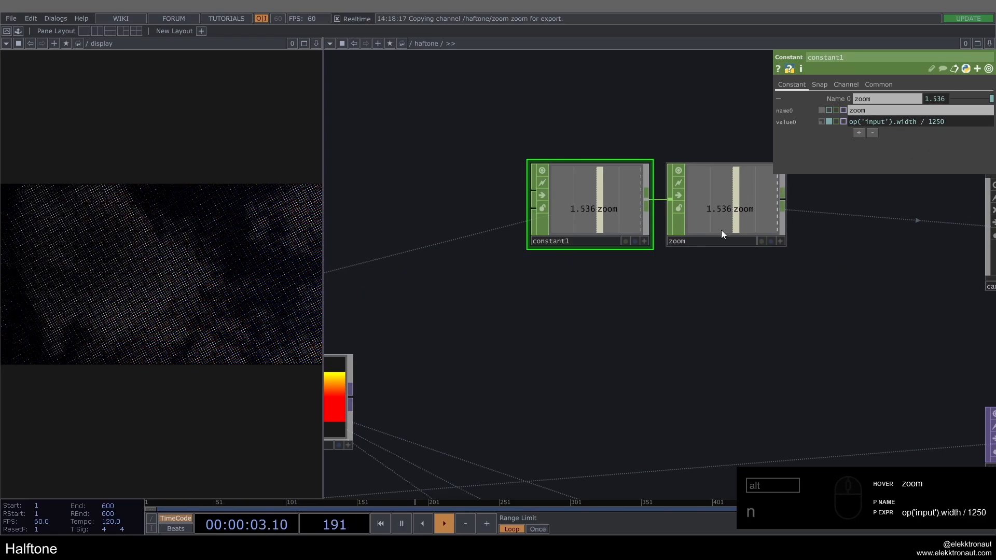
{"action": "left_click", "coordinate": [839, 98]}
Examine the red, green and blue outputs to see whether the rotated images fit within their frames
{"action": "scroll", "coordinate": [569, 245], "scroll_direction": "down", "scroll_amount": 10}
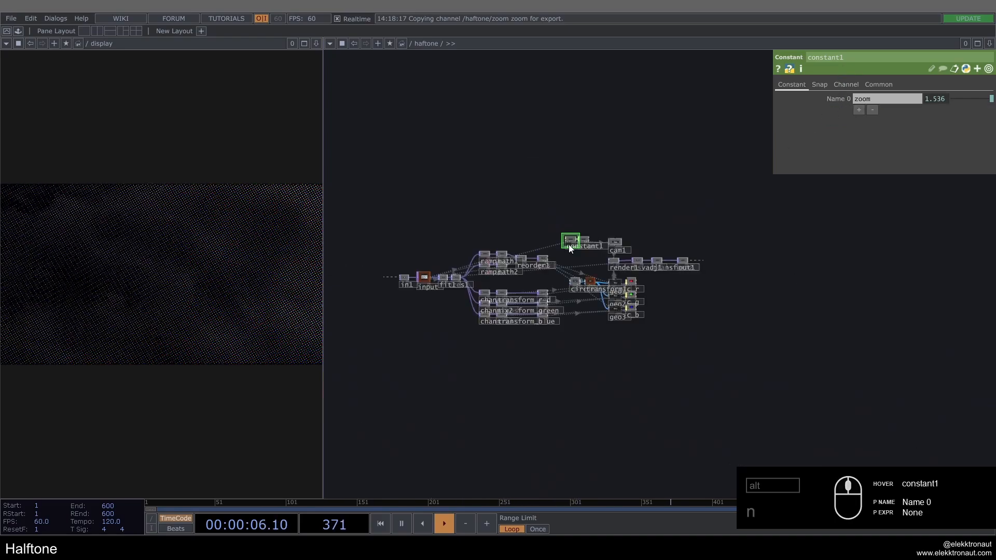
{"action": "scroll", "coordinate": [578, 251], "scroll_direction": "up", "scroll_amount": 4}
{"action": "scroll", "coordinate": [493, 378], "scroll_direction": "up", "scroll_amount": 10}
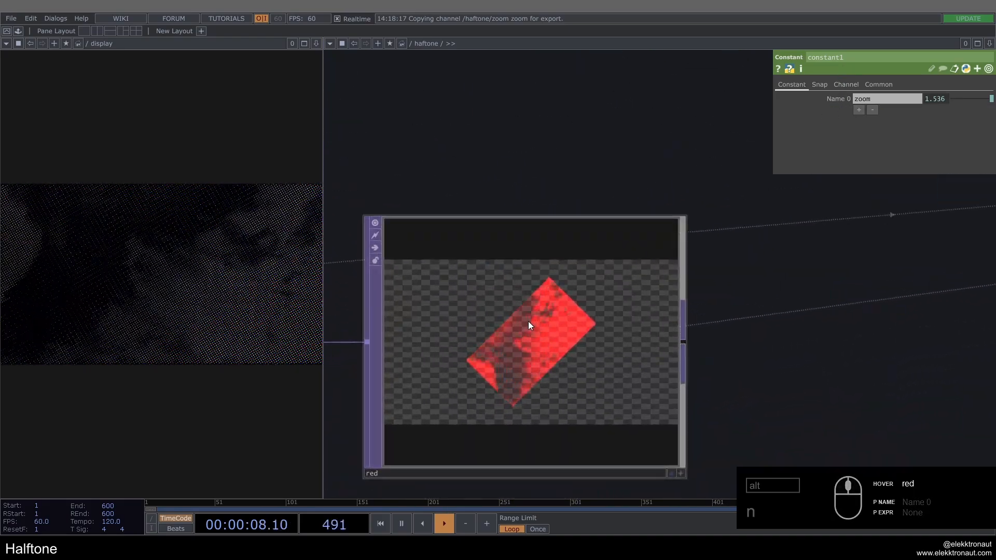
{"action": "scroll", "coordinate": [542, 296], "scroll_direction": "down", "scroll_amount": 6}
{"action": "scroll", "coordinate": [533, 395], "scroll_direction": "up", "scroll_amount": 4}
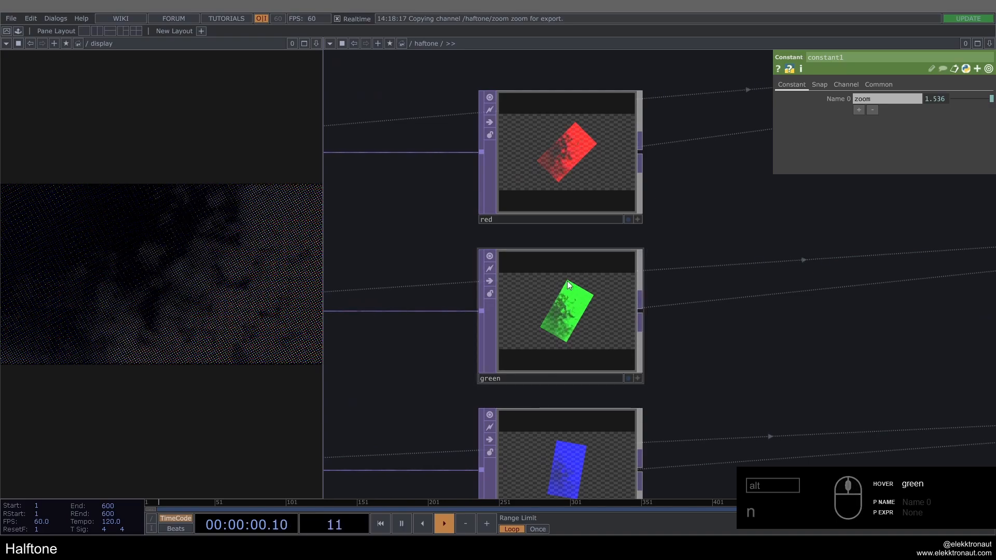
{"action": "scroll", "coordinate": [545, 306], "scroll_direction": "down", "scroll_amount": 3}
{"action": "scroll", "coordinate": [546, 306], "scroll_direction": "up", "scroll_amount": 3}
{"action": "scroll", "coordinate": [546, 306], "scroll_direction": "down", "scroll_amount": 7}
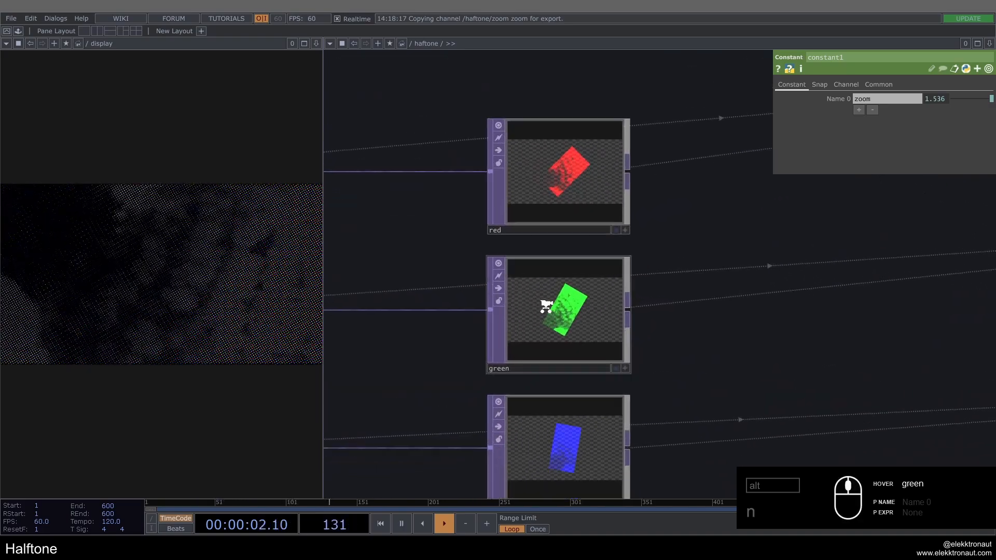
Review fit1's Scale, the rotated channel images and constant1's zoom value across the halftone network
{"action": "left_click_drag", "start_coordinate": [506, 259], "coordinate": [663, 302]}
{"action": "scroll", "coordinate": [478, 306], "scroll_direction": "up", "scroll_amount": 5}
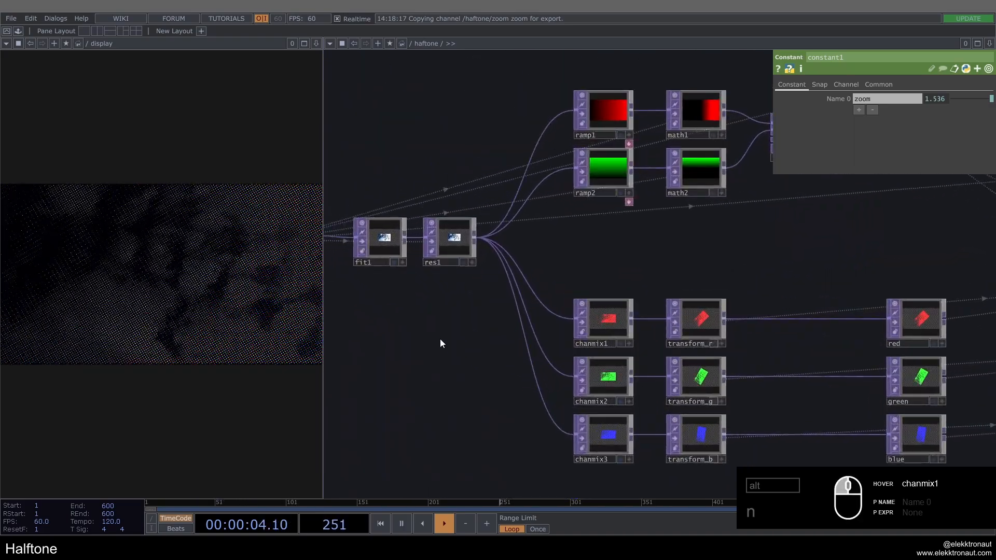
{"action": "left_click", "coordinate": [694, 379]}
{"action": "left_click", "coordinate": [383, 239]}
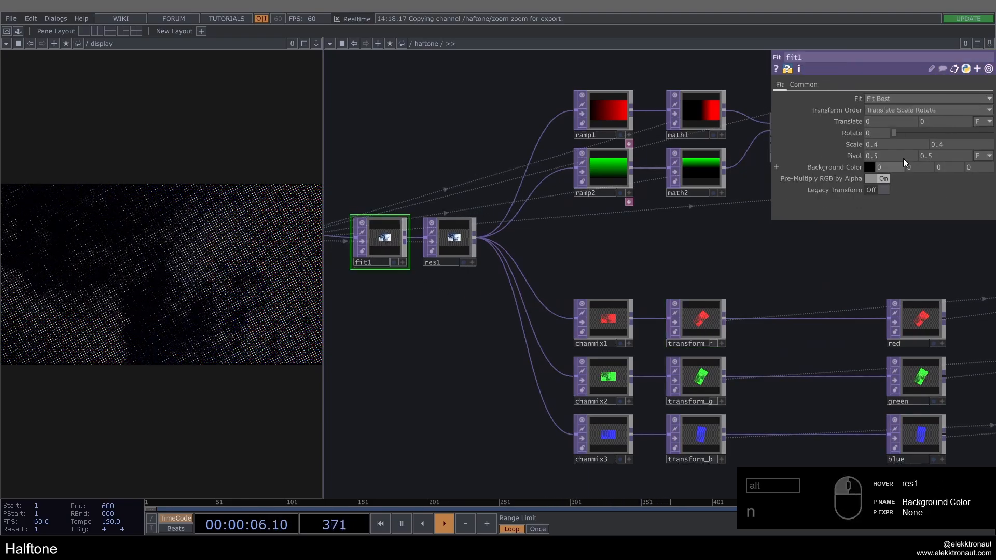
{"action": "left_click_drag", "start_coordinate": [631, 259], "coordinate": [522, 303]}
{"action": "scroll", "coordinate": [522, 303], "scroll_direction": "down", "scroll_amount": 3}
{"action": "left_click_drag", "start_coordinate": [763, 208], "coordinate": [667, 228]}
{"action": "scroll", "coordinate": [667, 228], "scroll_direction": "up", "scroll_amount": 3}
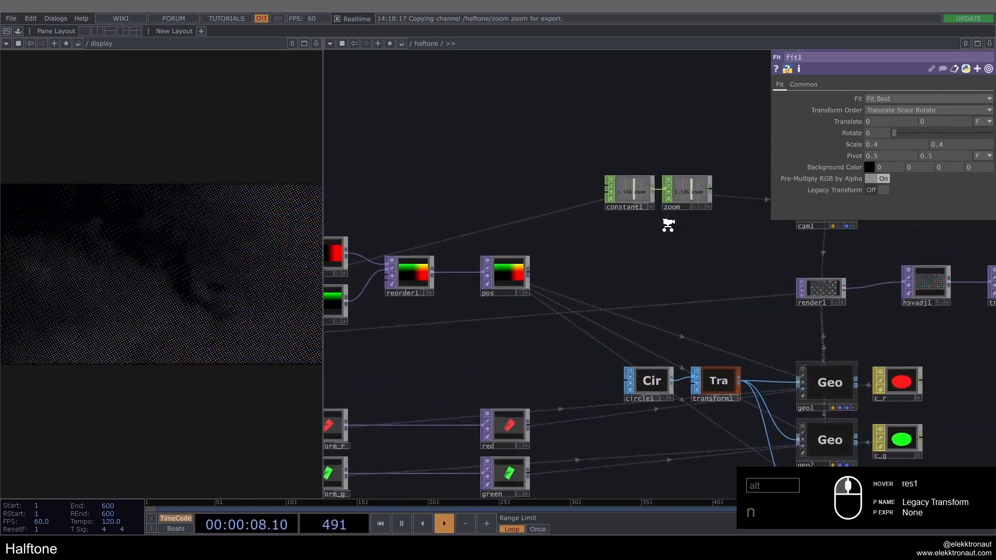
{"action": "left_click", "coordinate": [639, 191]}
{"action": "scroll", "coordinate": [525, 283], "scroll_direction": "down", "scroll_amount": 2}
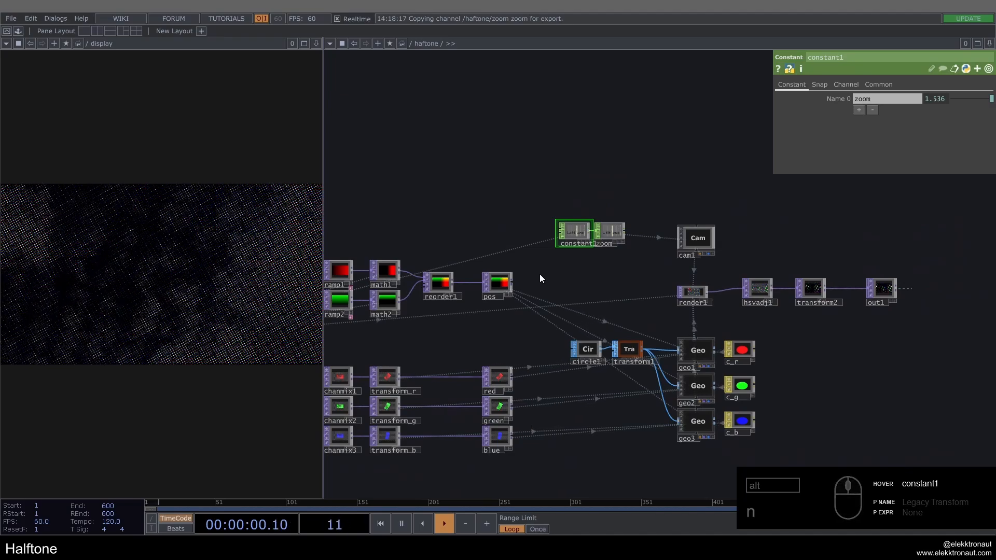
Set switch1's Index to 1 in the parent network to feed the portrait image, and return inside haftone
{"action": "scroll", "coordinate": [545, 267], "scroll_direction": "down", "scroll_amount": 5}
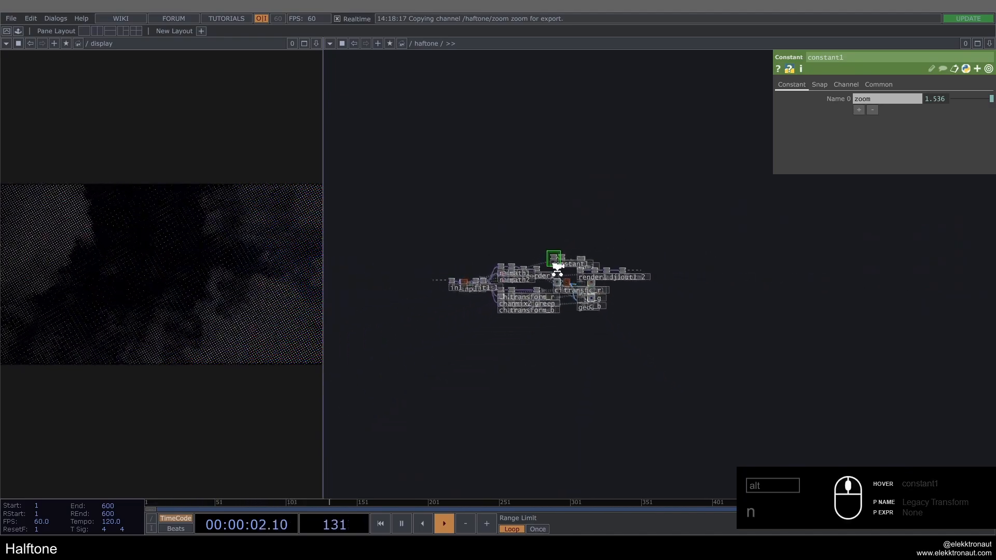
{"action": "left_click", "coordinate": [872, 100]}
{"action": "type", "text": "1"}
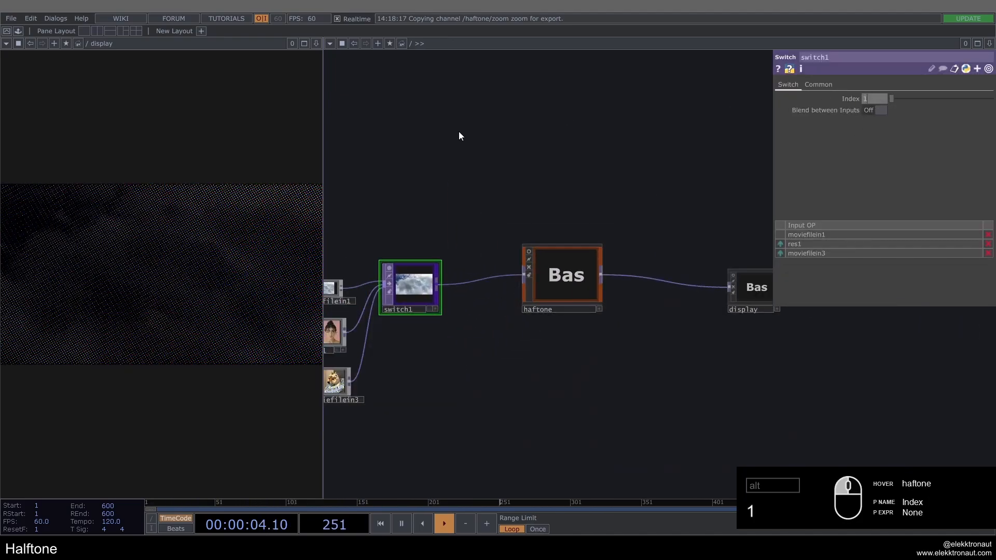
{"action": "left_click", "coordinate": [458, 132]}
{"action": "scroll", "coordinate": [574, 247], "scroll_direction": "up", "scroll_amount": 8}
{"action": "middle_click_drag", "start_coordinate": [574, 247], "coordinate": [565, 236]}
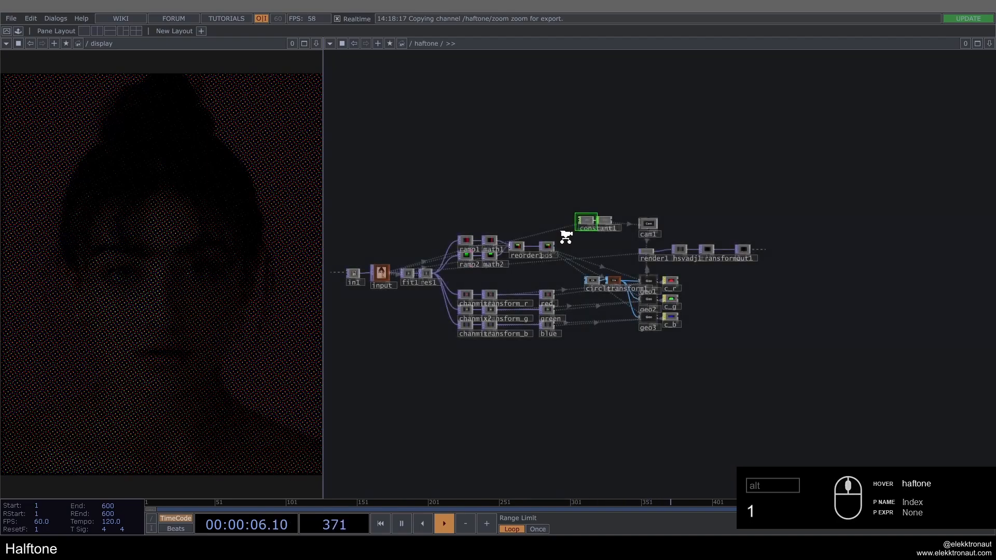
Change res1's resolution expressions to op('input').width / 7 and op('input').height / 7
{"action": "middle_click_drag", "start_coordinate": [549, 275], "coordinate": [674, 319]}
{"action": "left_click_drag", "start_coordinate": [534, 267], "coordinate": [623, 244]}
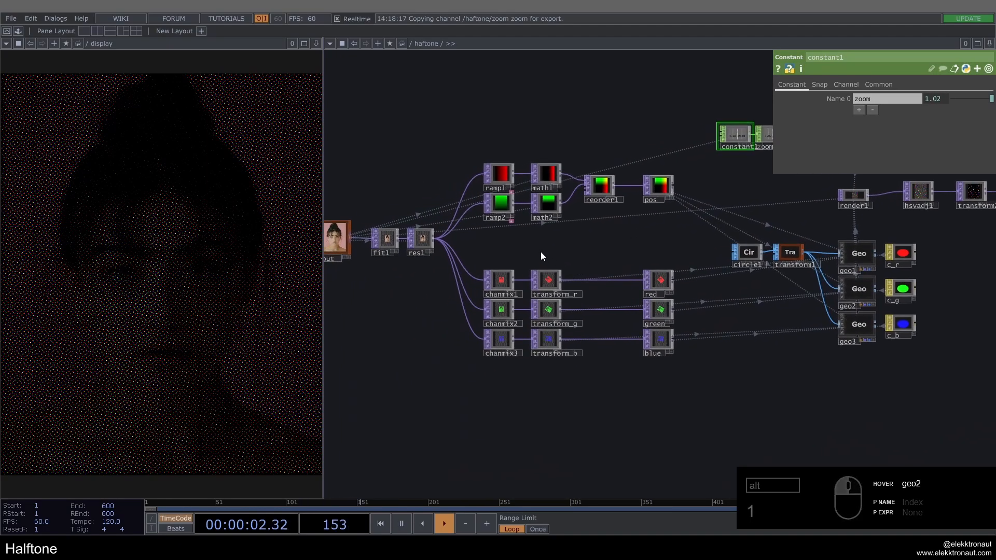
{"action": "scroll", "coordinate": [447, 244], "scroll_direction": "up", "scroll_amount": 3}
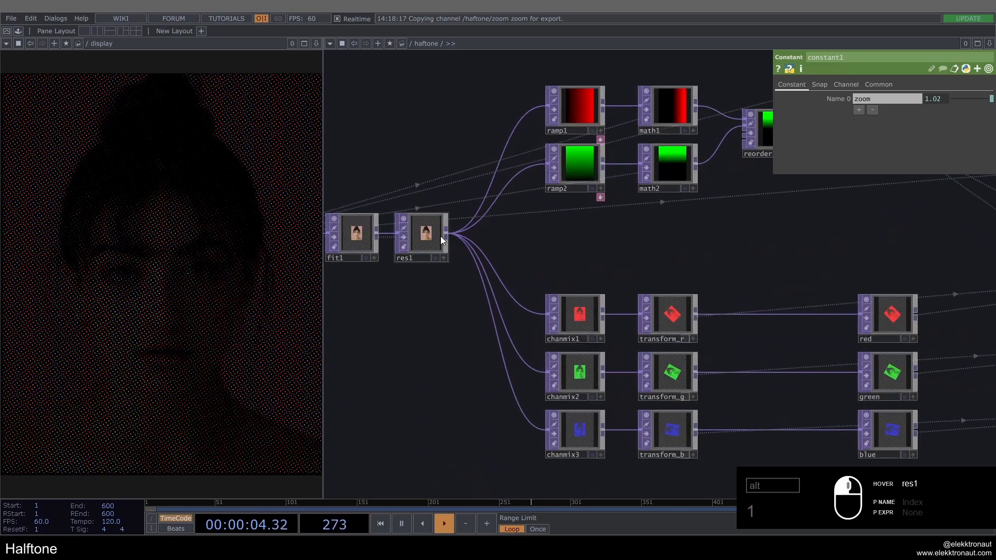
{"action": "left_click", "coordinate": [433, 236]}
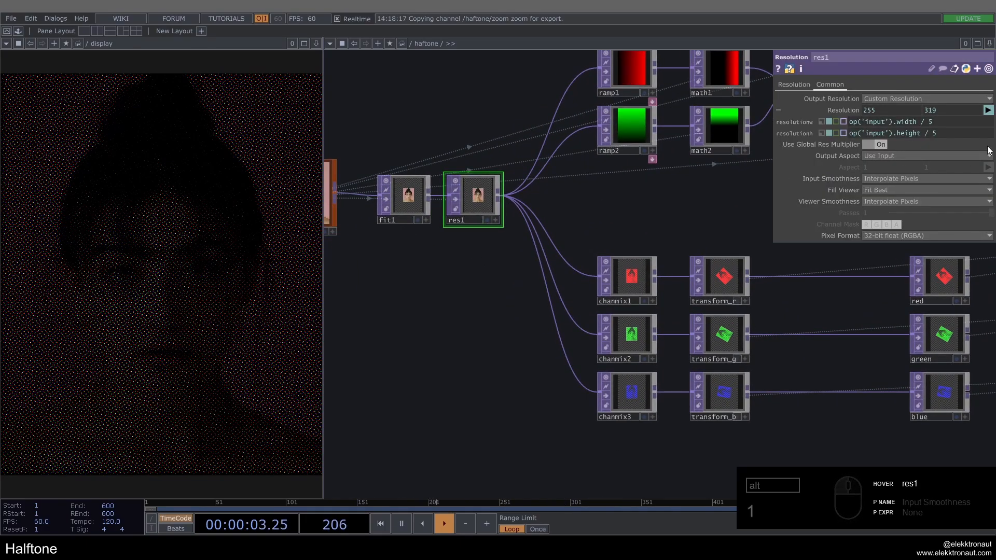
{"action": "double_click", "coordinate": [934, 134]}
{"action": "type", "text": "7"}
{"action": "key", "text": "Return"}
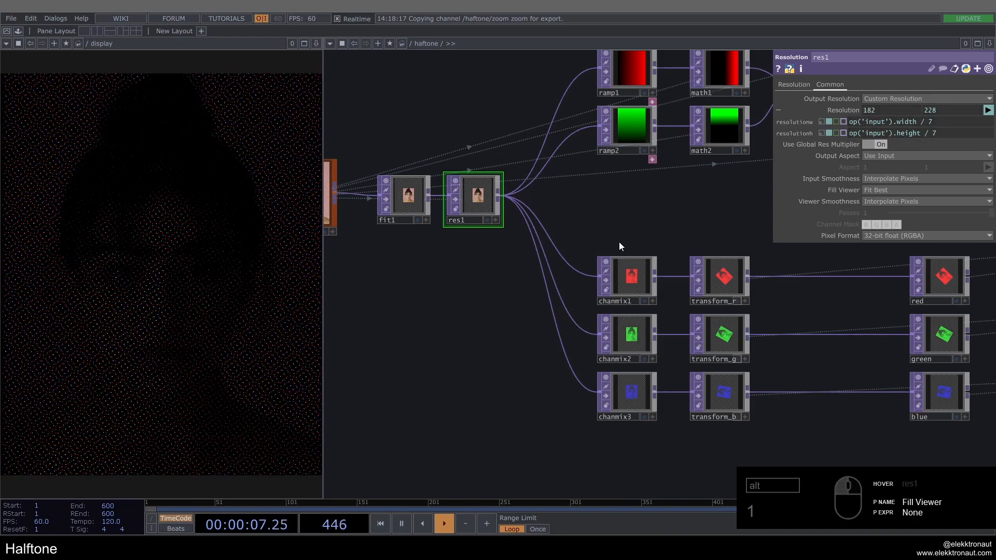
Inspect the rotation settings of transform_r and transform_g and transform1's Uniform Scale as adjustable controls
{"action": "scroll", "coordinate": [436, 312], "scroll_direction": "down", "scroll_amount": 5}
{"action": "left_click_drag", "start_coordinate": [694, 403], "coordinate": [568, 416]}
{"action": "scroll", "coordinate": [480, 324], "scroll_direction": "up", "scroll_amount": 5}
{"action": "left_click", "coordinate": [455, 294]}
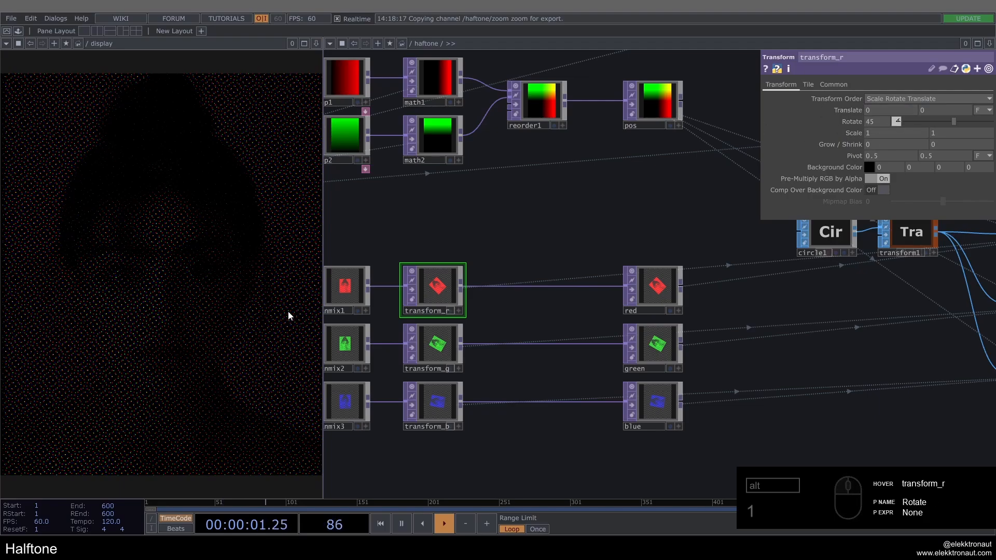
{"action": "left_click", "coordinate": [452, 350]}
{"action": "scroll", "coordinate": [460, 411], "scroll_direction": "down", "scroll_amount": 4}
{"action": "left_click_drag", "start_coordinate": [729, 315], "coordinate": [531, 332]}
{"action": "scroll", "coordinate": [530, 332], "scroll_direction": "up", "scroll_amount": 4}
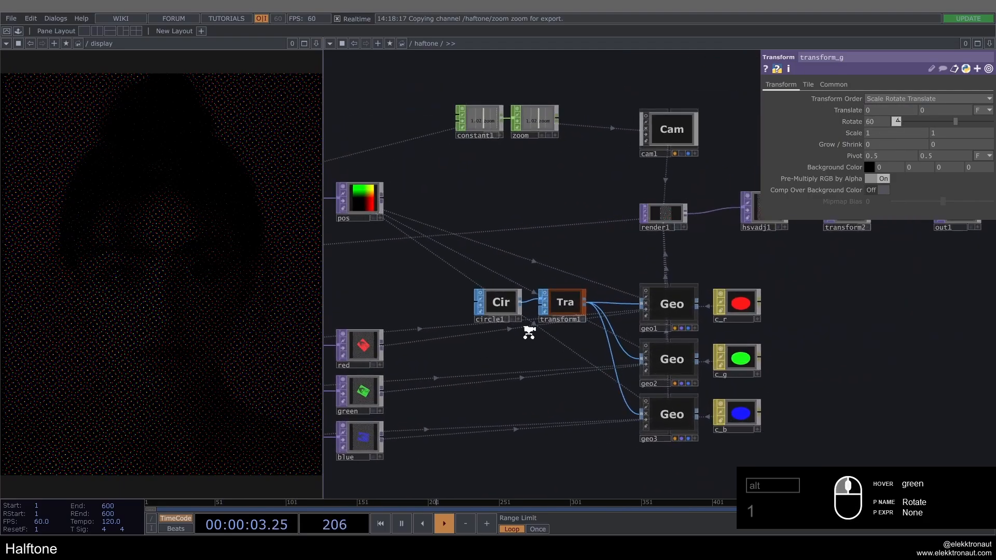
{"action": "left_click", "coordinate": [578, 298]}
{"action": "middle_click_drag", "start_coordinate": [881, 178], "coordinate": [864, 160]}
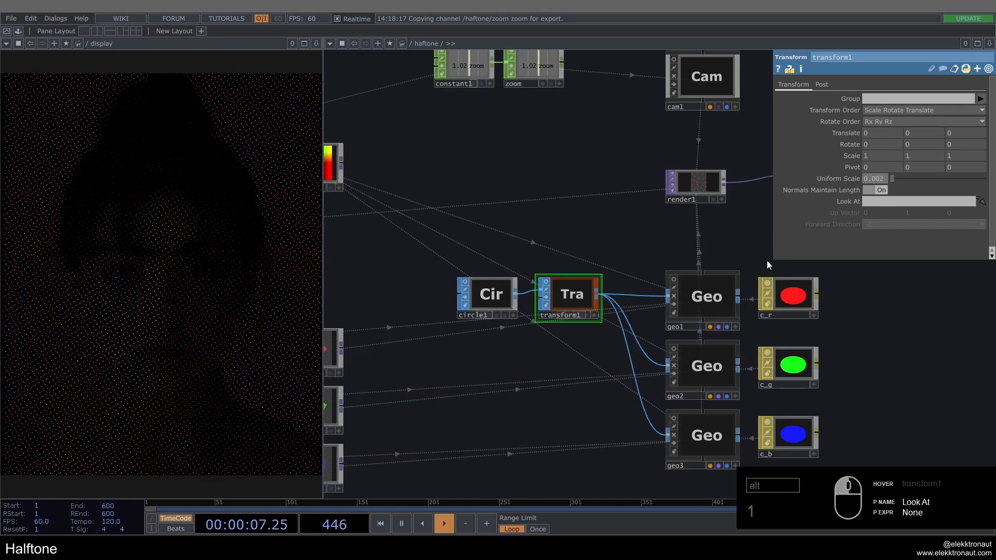
{"action": "scroll", "coordinate": [554, 282], "scroll_direction": "down", "scroll_amount": 3}
{"action": "scroll", "coordinate": [553, 280], "scroll_direction": "down", "scroll_amount": 1}
{"action": "left_click_drag", "start_coordinate": [554, 258], "coordinate": [593, 257]}
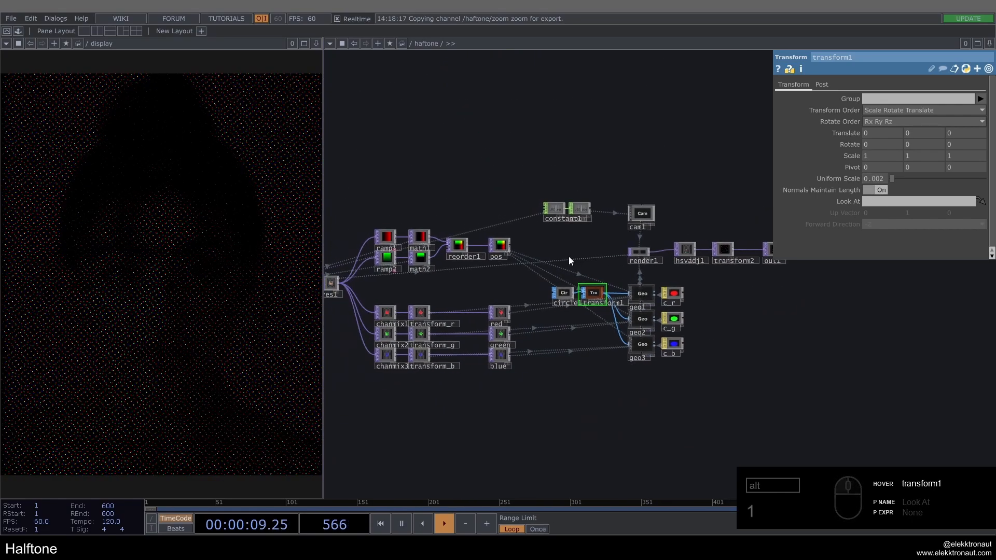
Return to the parent network and open the Component Editor for the haftone base, placed clear of the node
{"action": "scroll", "coordinate": [548, 264], "scroll_direction": "down", "scroll_amount": 8}
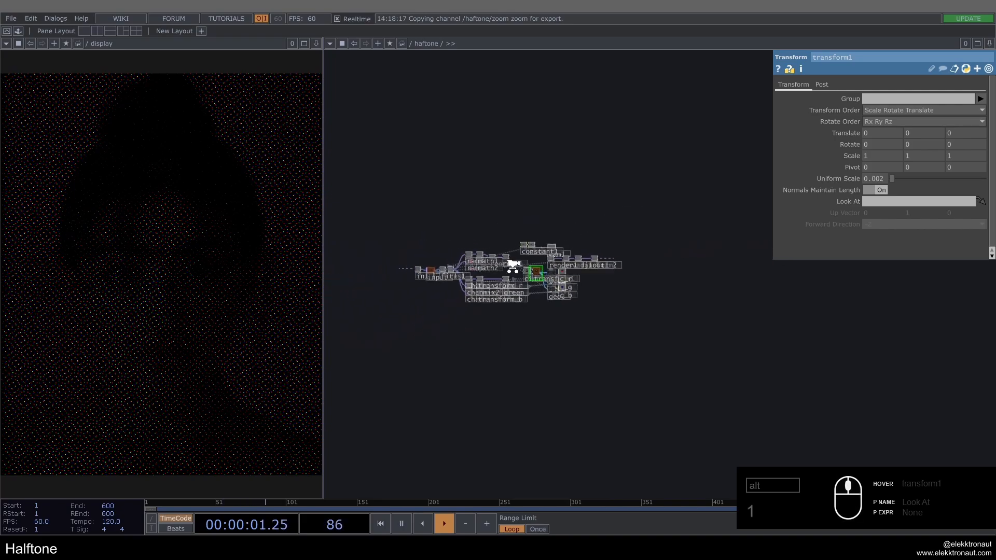
{"action": "scroll", "coordinate": [556, 289], "scroll_direction": "down", "scroll_amount": 3}
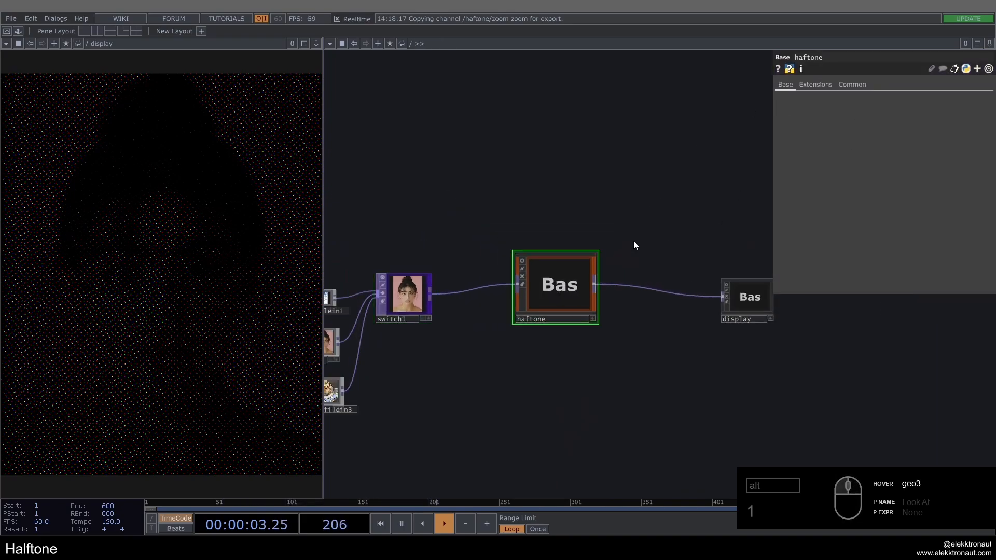
{"action": "scroll", "coordinate": [612, 272], "scroll_direction": "up", "scroll_amount": 2}
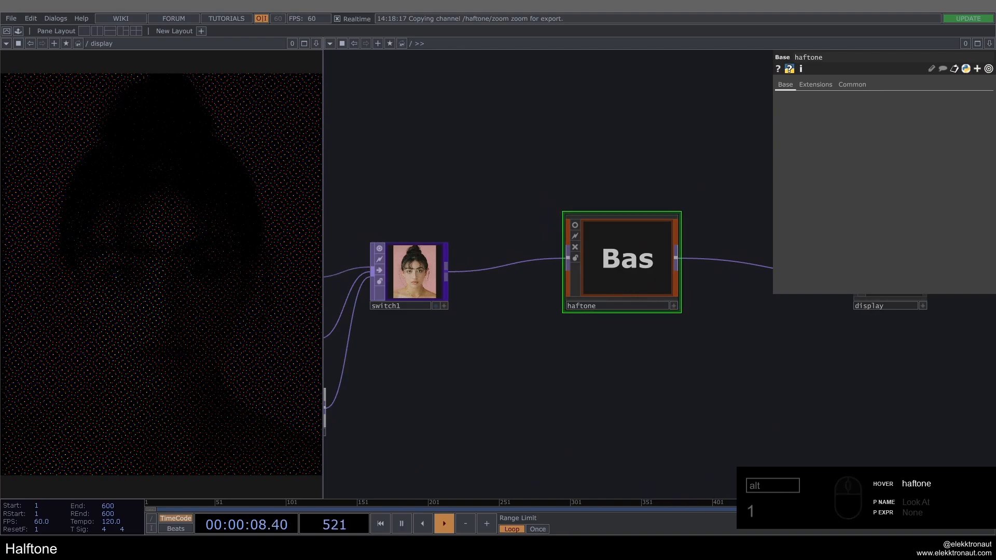
{"action": "right_click", "coordinate": [635, 259]}
{"action": "left_click", "coordinate": [673, 271]}
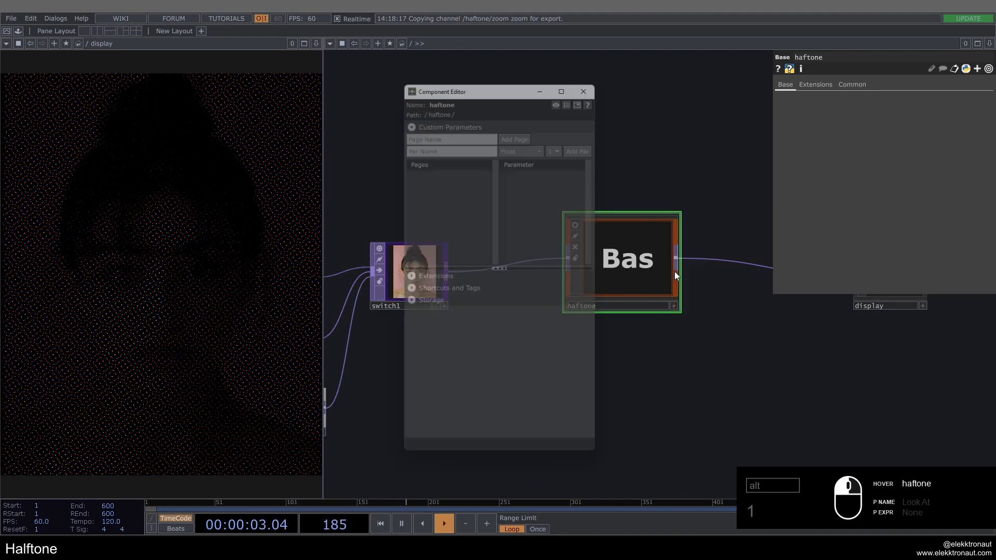
{"action": "left_click_drag", "start_coordinate": [490, 85], "coordinate": [321, 95]}
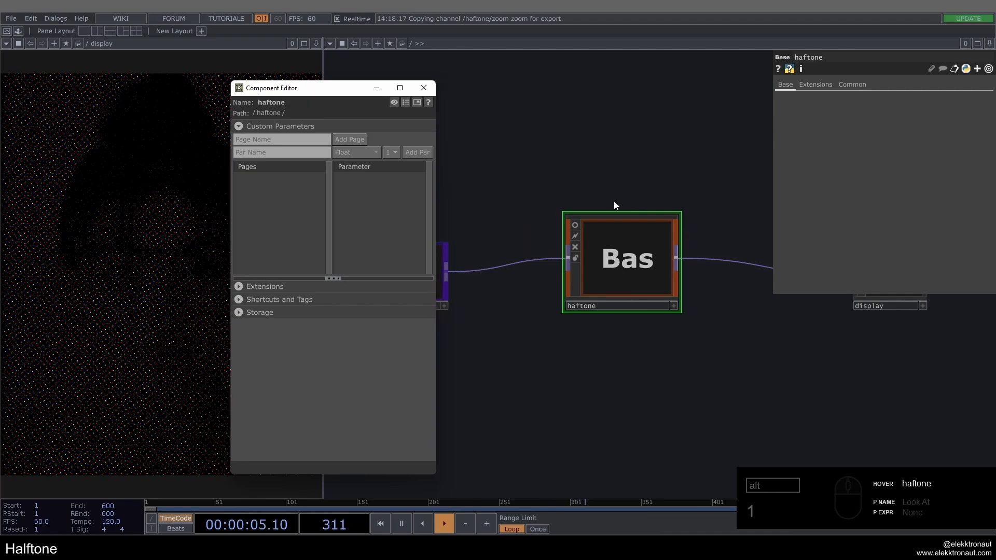
Add a single-value float custom parameter named Grid Density to the haftone component
{"action": "scroll", "coordinate": [612, 282], "scroll_direction": "up", "scroll_amount": 3}
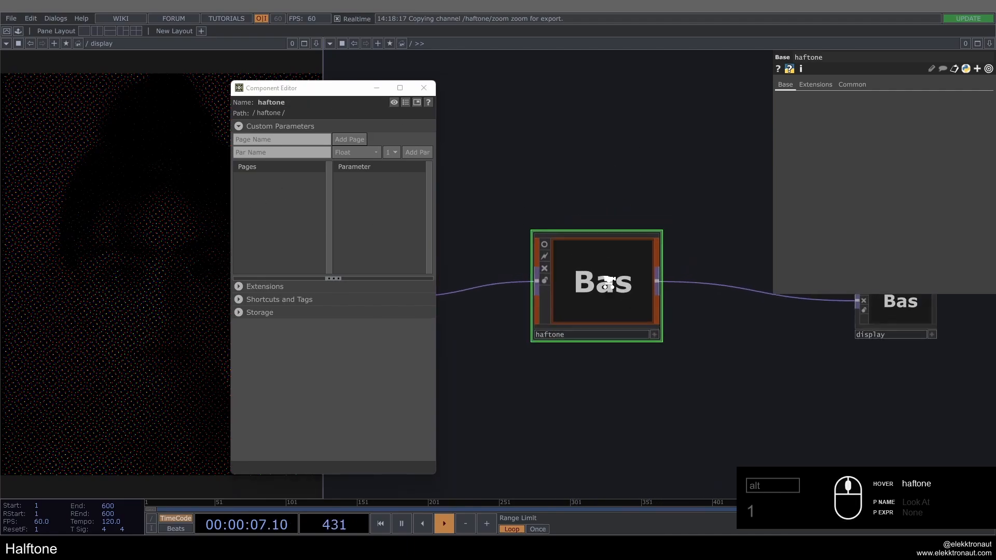
{"action": "left_click", "coordinate": [295, 156]}
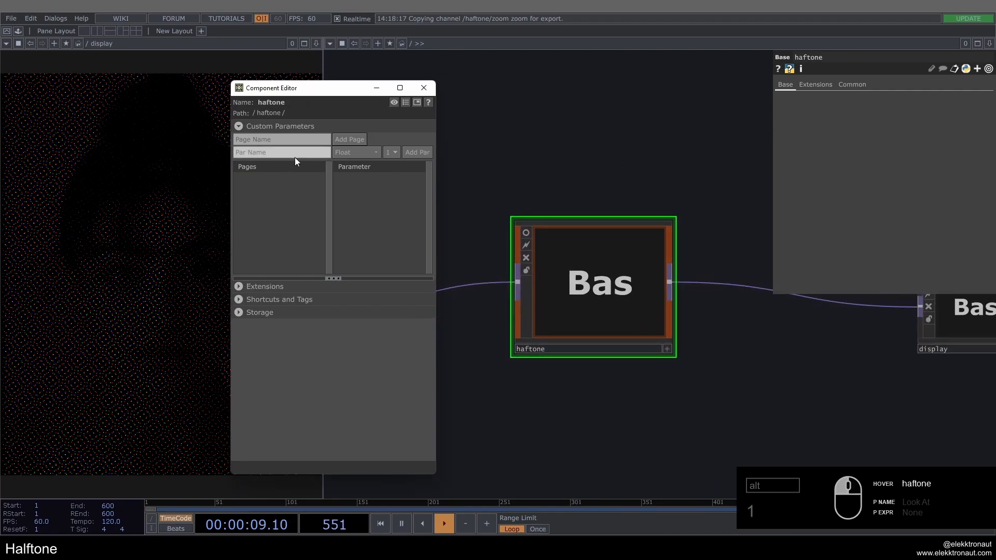
{"action": "type", "text": "Gridd"}
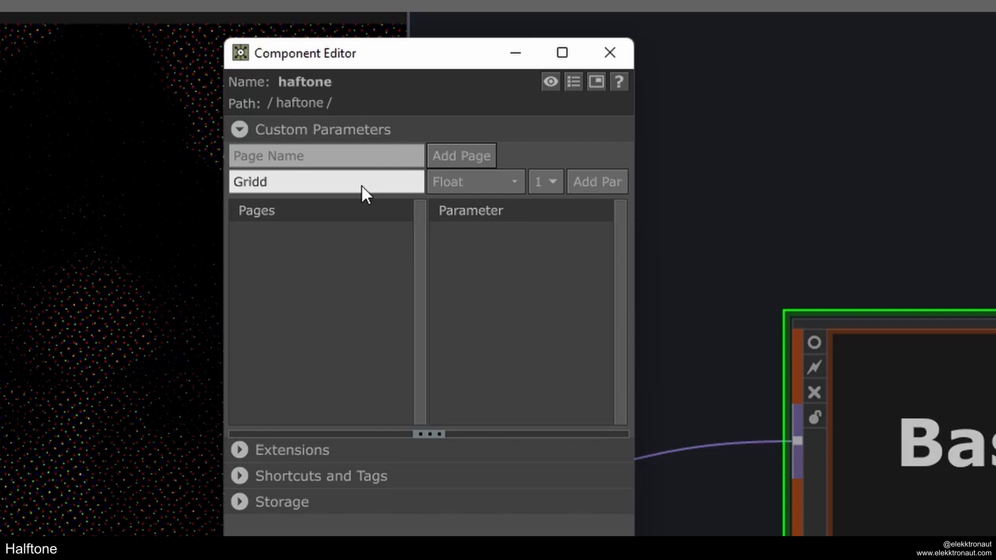
{"action": "key", "text": "BackSpace"}
{"action": "type", "text": "Density"}
{"action": "left_click", "coordinate": [595, 187]}
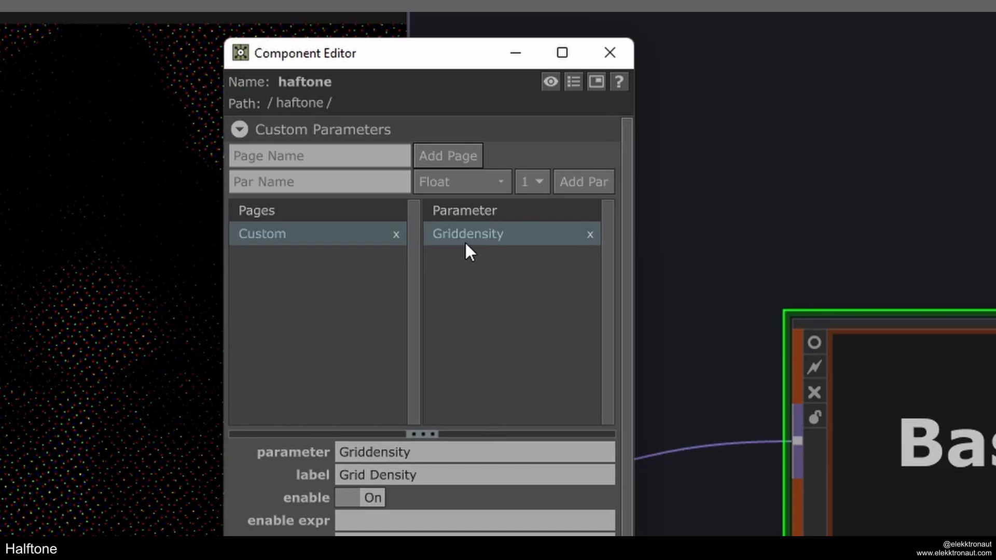
Add two more single-value float custom parameters to haftone, named Scale and Offset
{"action": "left_click", "coordinate": [347, 180]}
{"action": "type", "text": "Sca"}
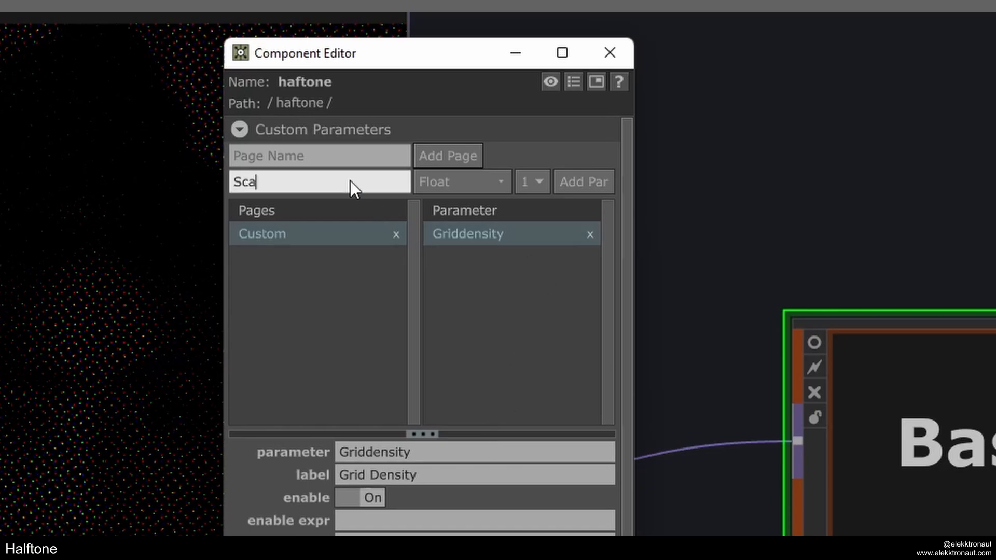
{"action": "type", "text": "le"}
{"action": "left_click", "coordinate": [584, 181]}
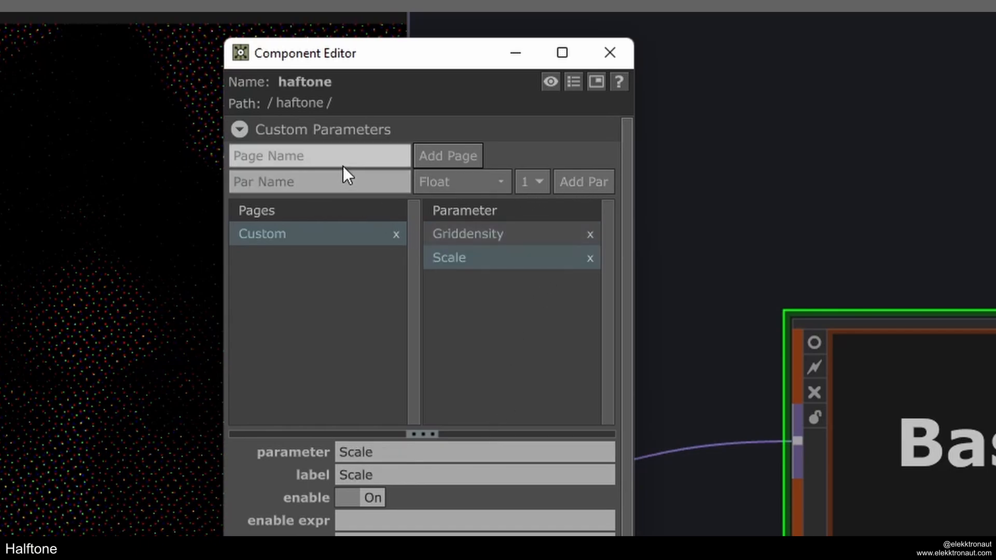
{"action": "left_click", "coordinate": [360, 174]}
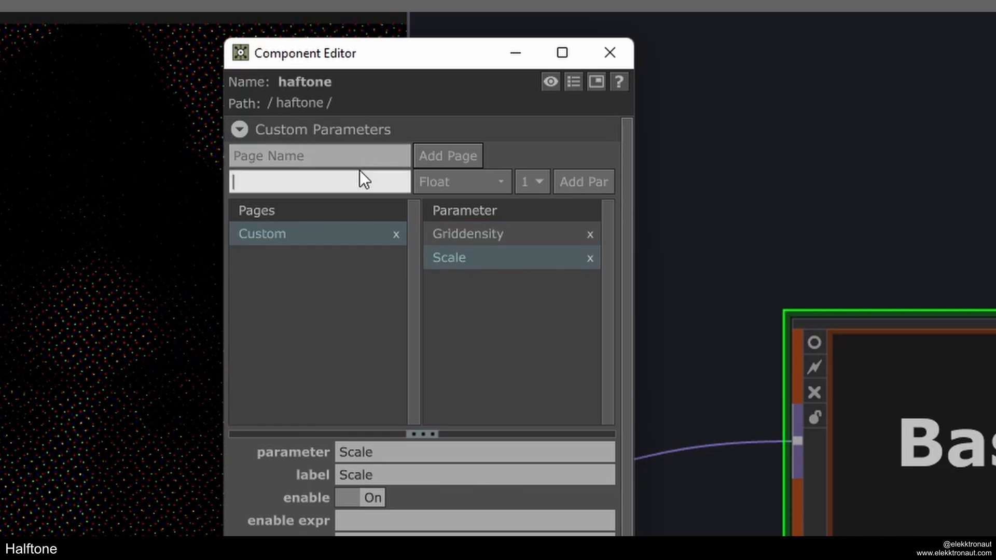
{"action": "type", "text": "Offset"}
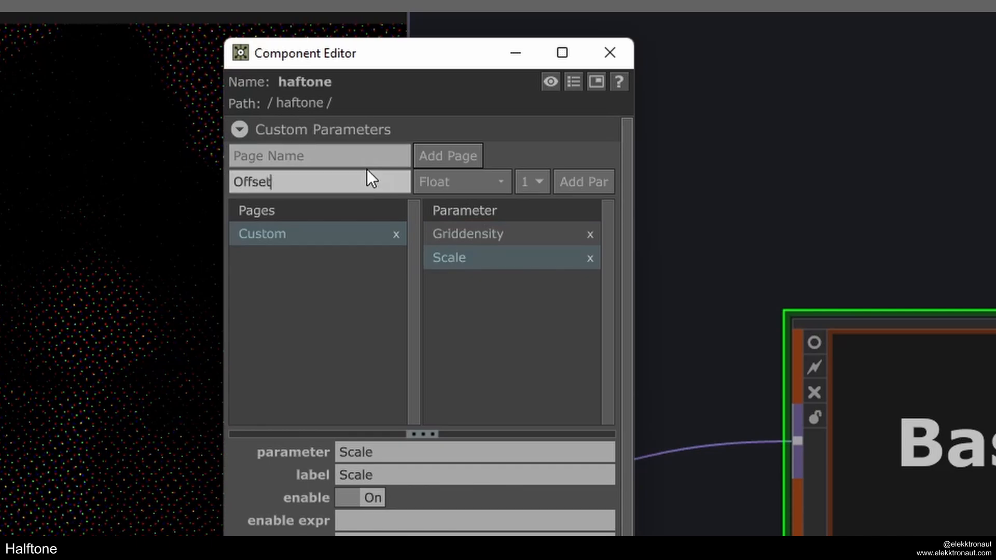
{"action": "left_click", "coordinate": [585, 182]}
Add a float custom parameter named Rotate R and duplicate it twice
{"action": "left_click", "coordinate": [305, 177]}
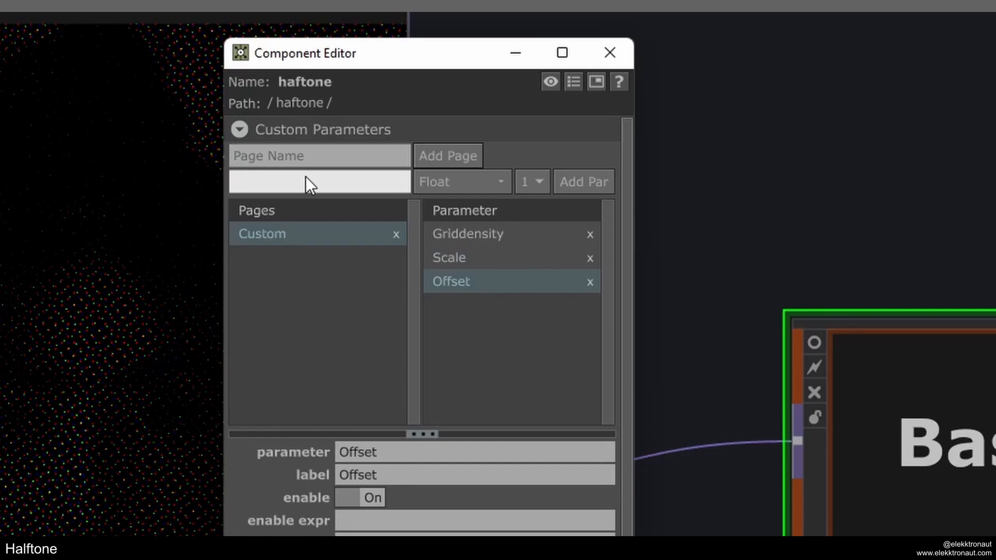
{"action": "type", "text": "Rotate R"}
{"action": "left_click", "coordinate": [590, 182]}
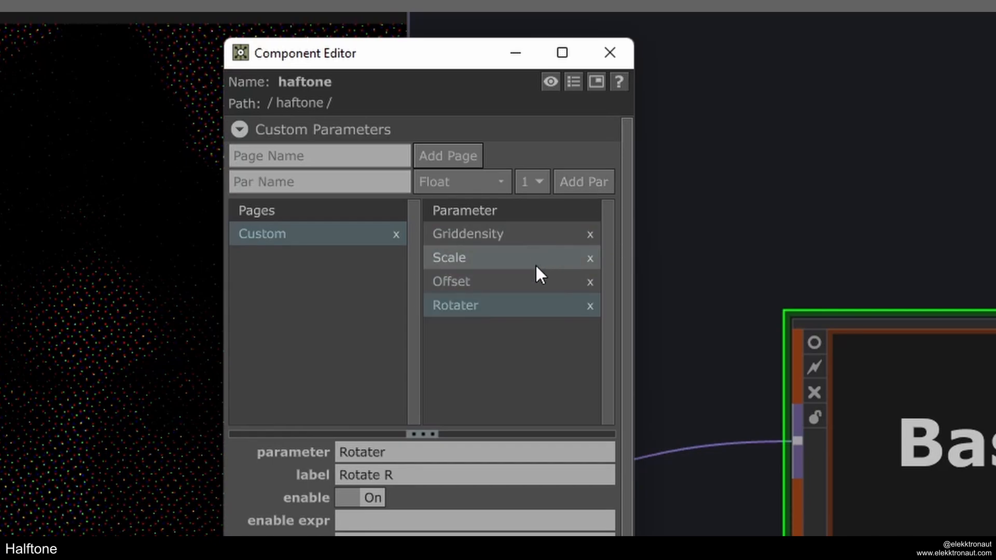
{"action": "key", "text": "ctrl+v"}
{"action": "key", "text": "ctrl+v"}
Rename the first copy of the rotation parameter to Rotateg with the label Rotate G
{"action": "left_click", "coordinate": [471, 326]}
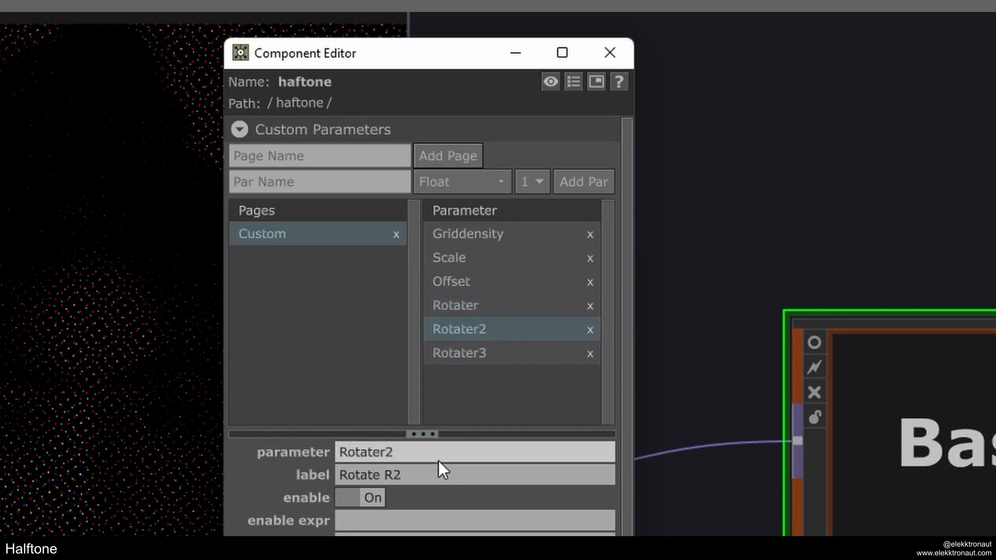
{"action": "left_click", "coordinate": [396, 449]}
{"action": "type", "text": "g"}
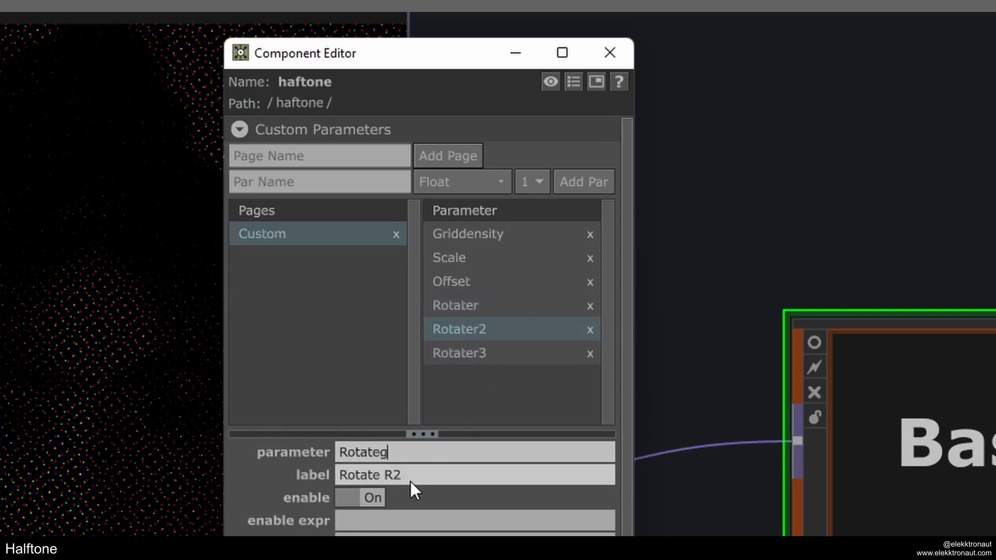
{"action": "left_click_drag", "start_coordinate": [406, 477], "coordinate": [385, 486]}
{"action": "type", "text": "G"}
Rename the second copy of the rotation parameter to Rotateb with the label Rotate B
{"action": "left_click", "coordinate": [480, 358]}
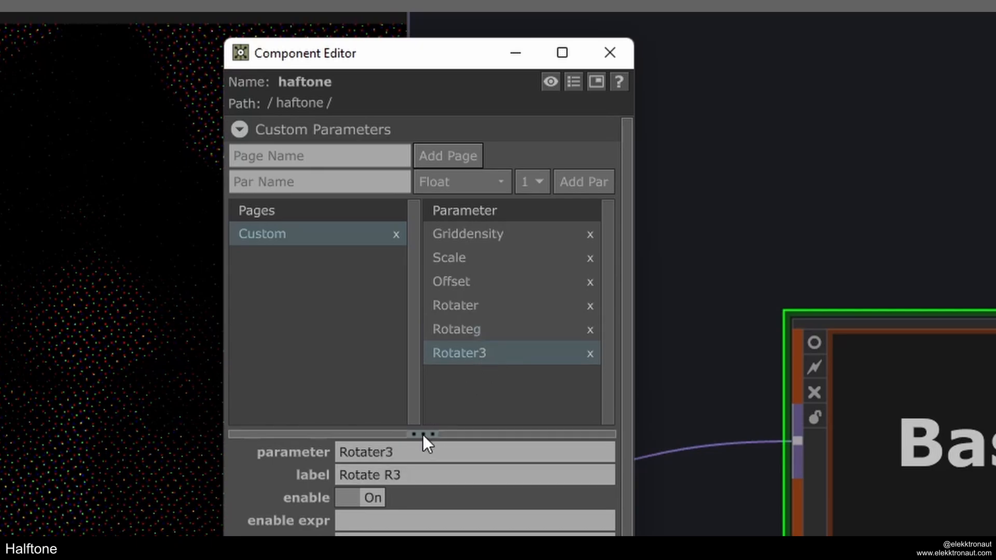
{"action": "left_click_drag", "start_coordinate": [395, 453], "coordinate": [376, 455]}
{"action": "type", "text": "b"}
{"action": "key", "text": "Return"}
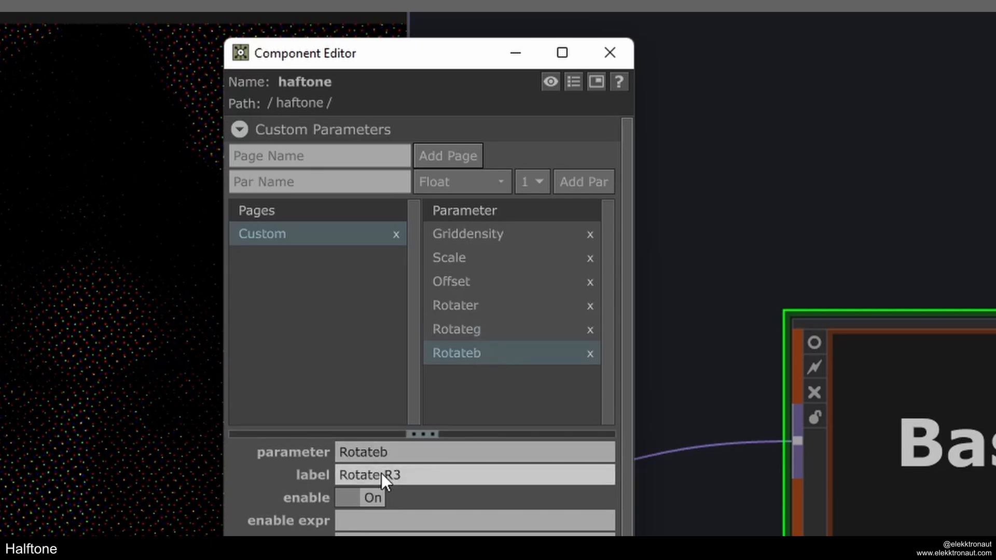
{"action": "left_click_drag", "start_coordinate": [400, 484], "coordinate": [385, 477]}
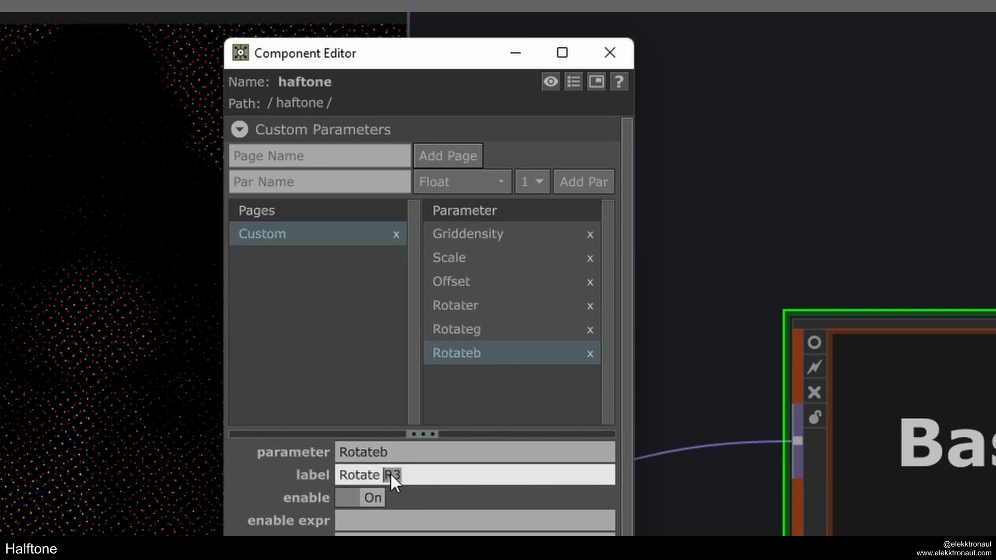
{"action": "type", "text": "B"}
Set the range maximum of the Rotater, Rotateg and Rotateb parameters together to 360
{"action": "left_click_drag", "start_coordinate": [491, 311], "coordinate": [493, 352]}
{"action": "scroll", "coordinate": [493, 337], "scroll_direction": "down", "scroll_amount": 5}
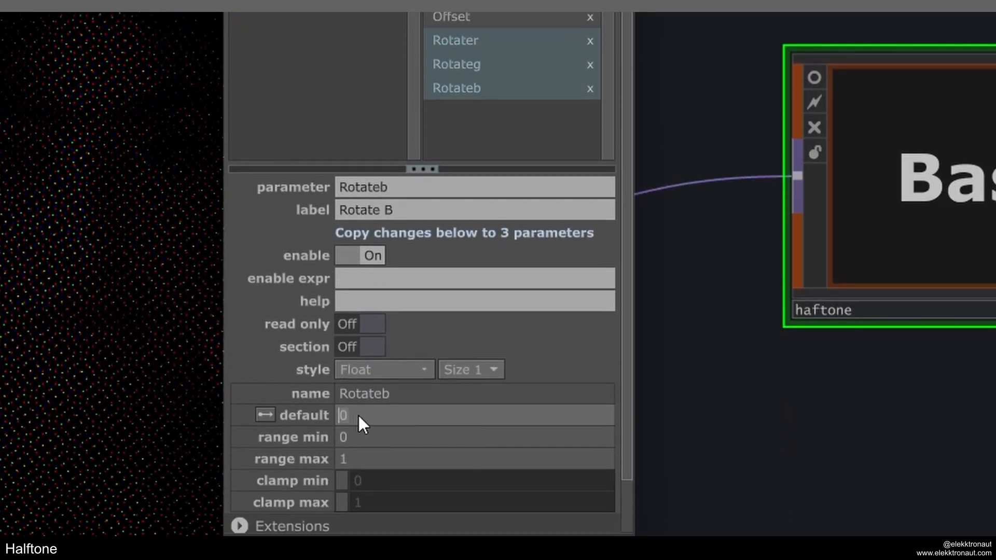
{"action": "left_click", "coordinate": [369, 450]}
{"action": "type", "text": "36"}
{"action": "key", "text": "Return"}
{"action": "type", "text": "0"}
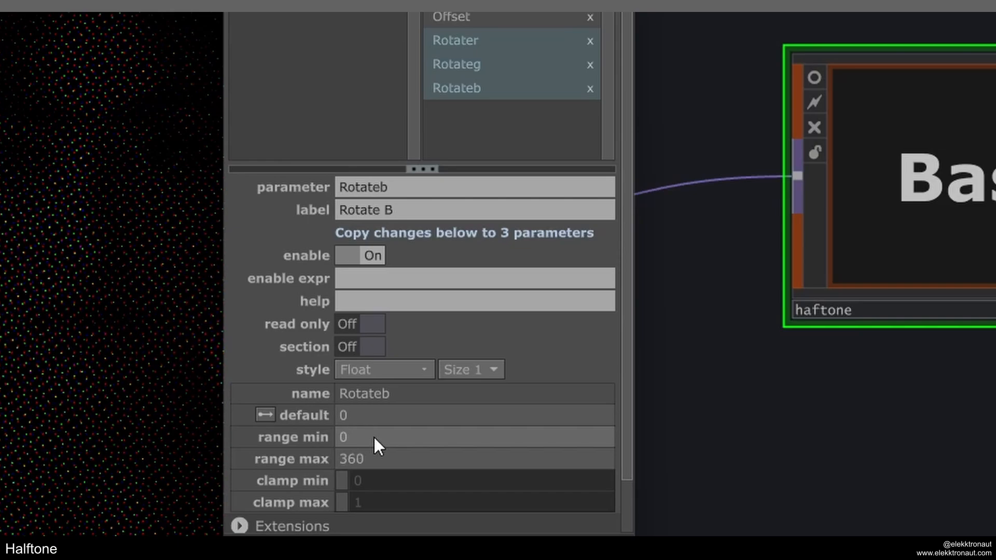
{"action": "left_click", "coordinate": [374, 437]}
{"action": "left_click", "coordinate": [505, 116]}
Set the default values to 45 for Rotate R, 60 for Rotate G and 80 for Rotate B
{"action": "left_click", "coordinate": [489, 41]}
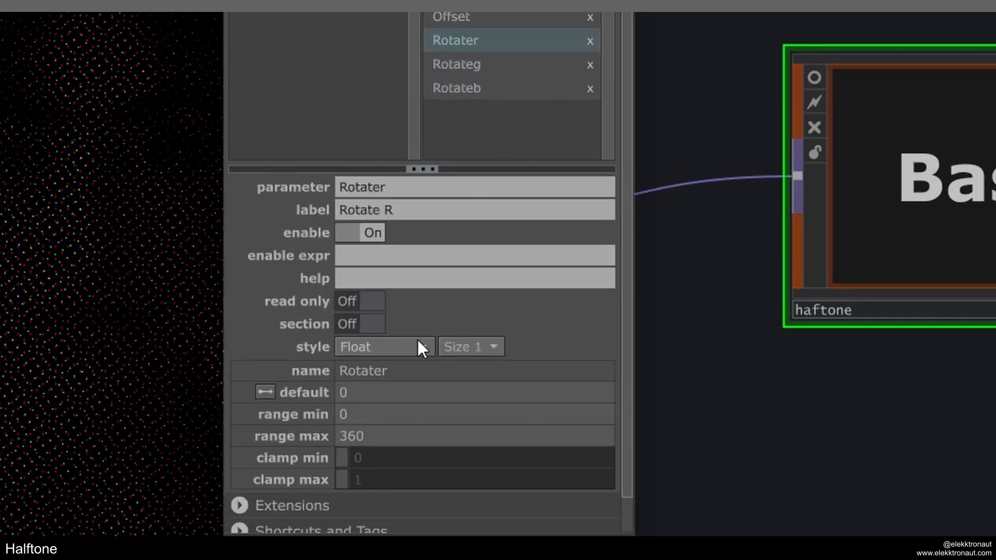
{"action": "left_click", "coordinate": [358, 394]}
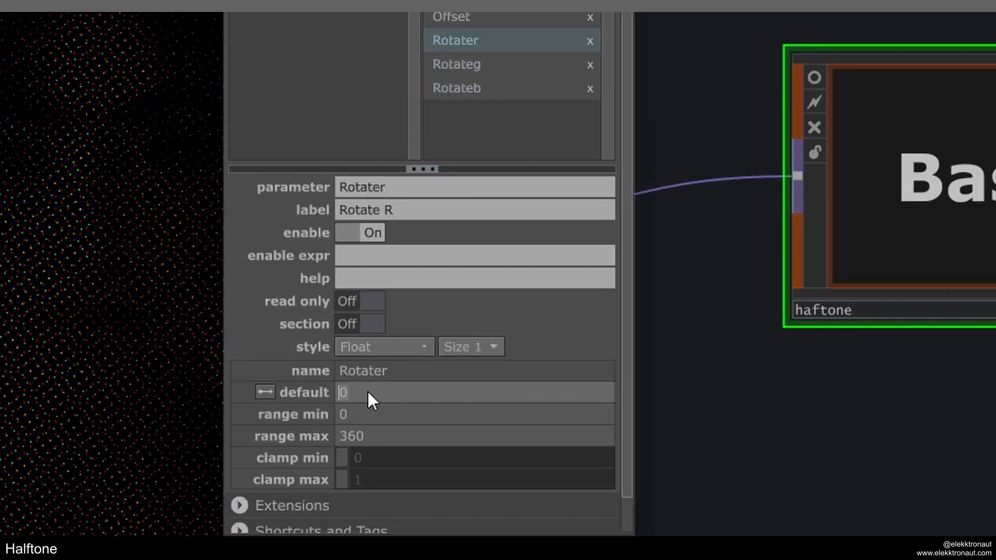
{"action": "type", "text": "45"}
{"action": "left_click", "coordinate": [396, 414]}
{"action": "left_click", "coordinate": [489, 65]}
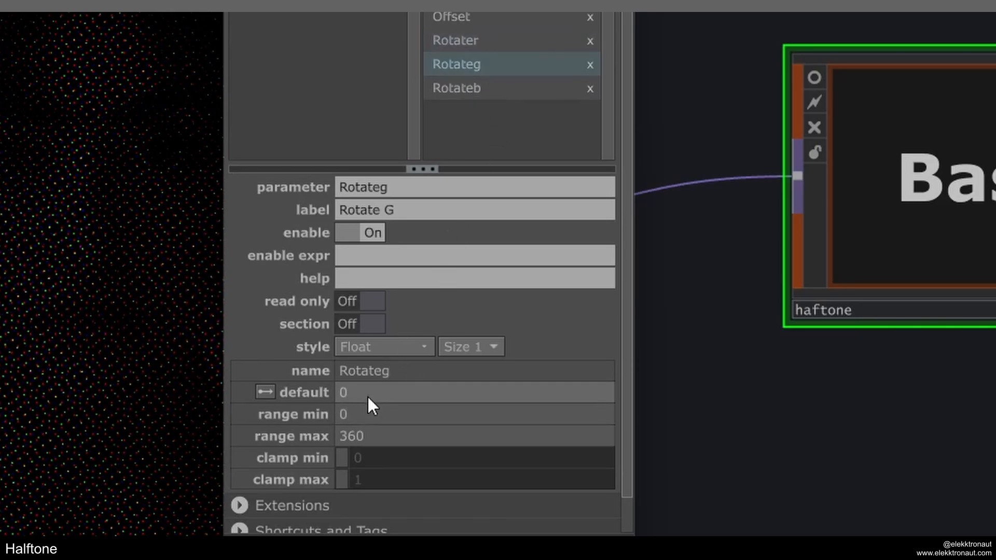
{"action": "left_click", "coordinate": [363, 393]}
{"action": "type", "text": "60"}
{"action": "left_click", "coordinate": [482, 88]}
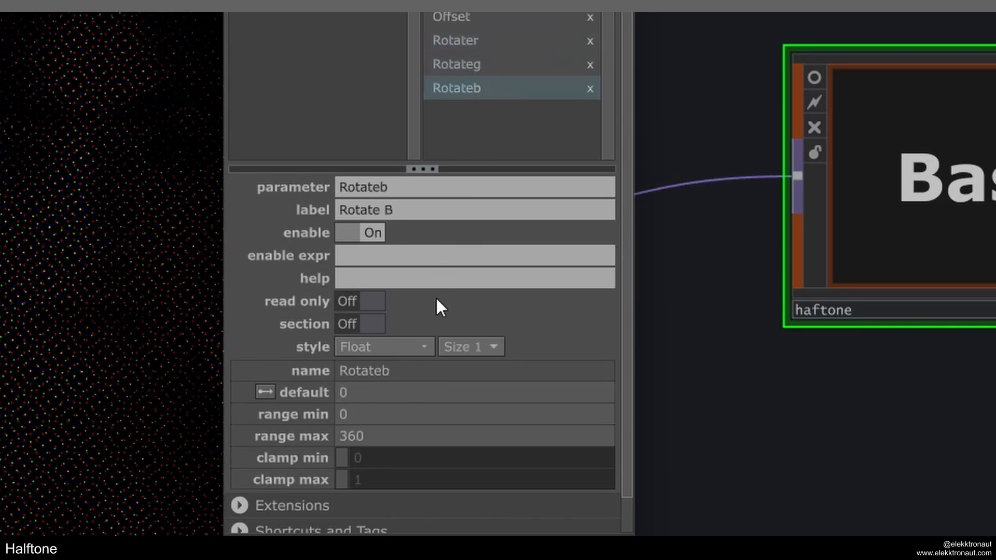
{"action": "left_click", "coordinate": [363, 393]}
{"action": "type", "text": "80"}
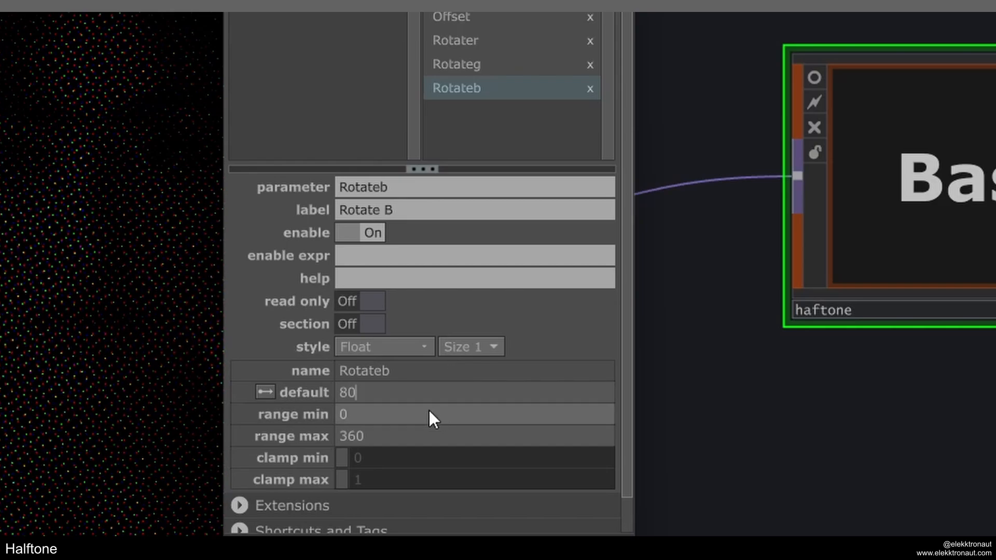
{"action": "left_click", "coordinate": [477, 134]}
{"action": "left_click", "coordinate": [480, 88]}
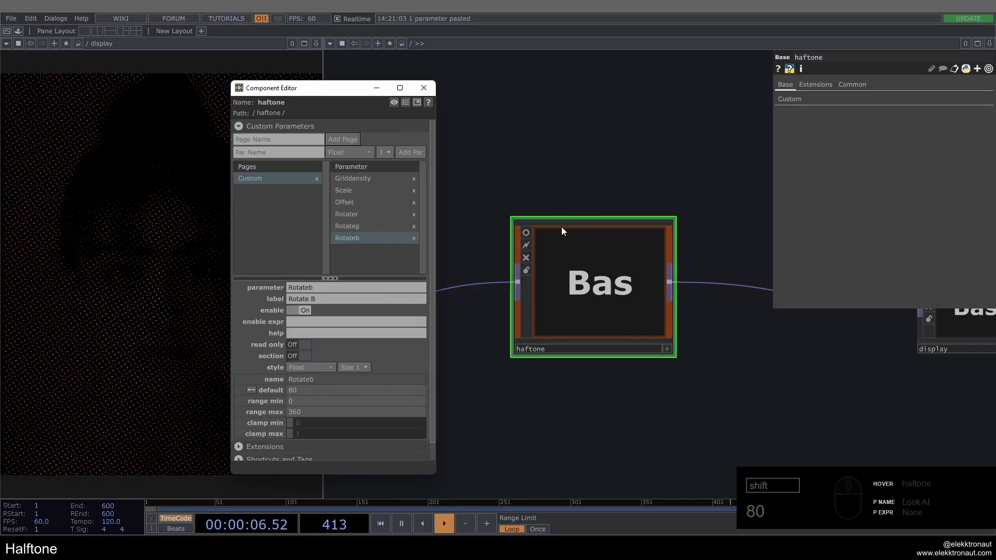
Add a single-value float custom parameter named Color to haftone with a default of 1
{"action": "type", "text": "Color"}
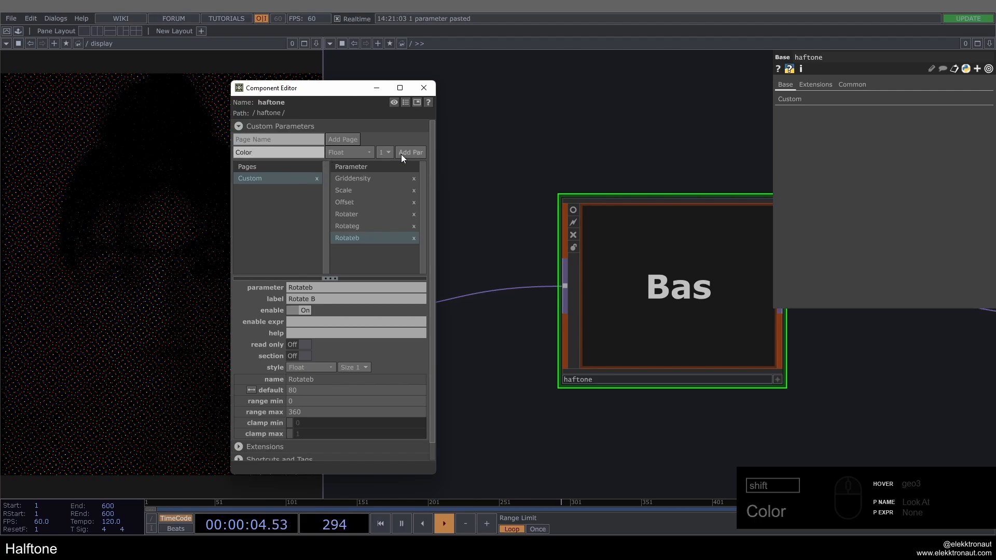
{"action": "left_click", "coordinate": [403, 153]}
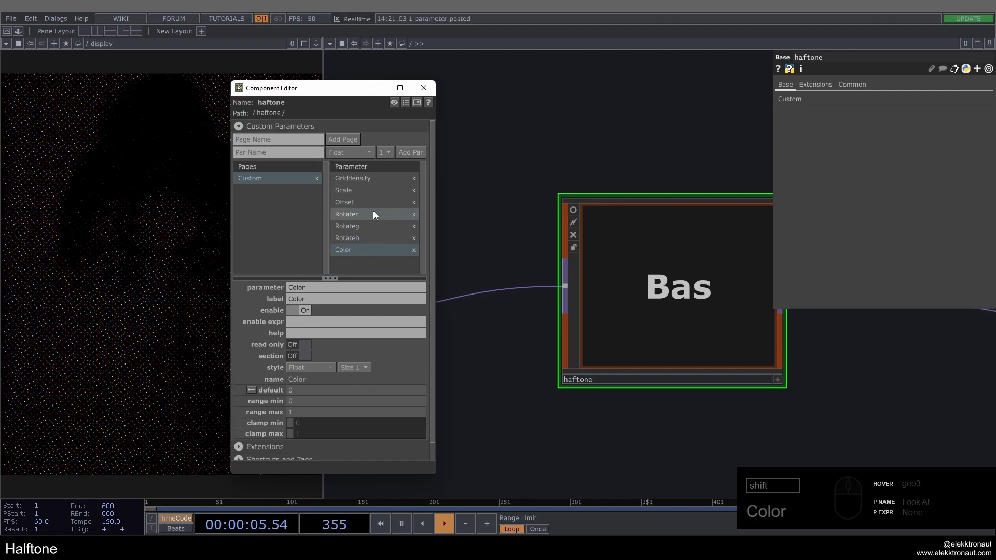
{"action": "left_click", "coordinate": [304, 391]}
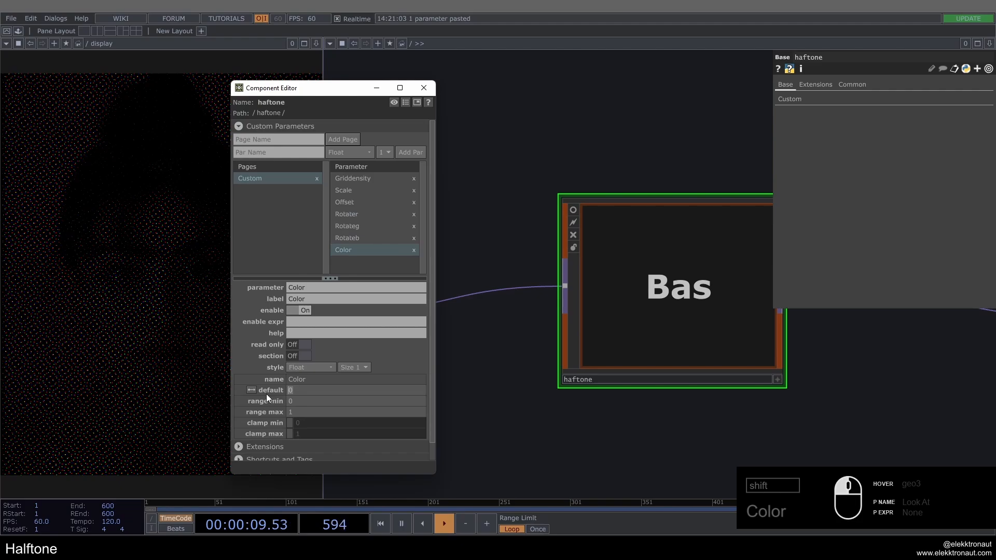
{"action": "type", "text": "1"}
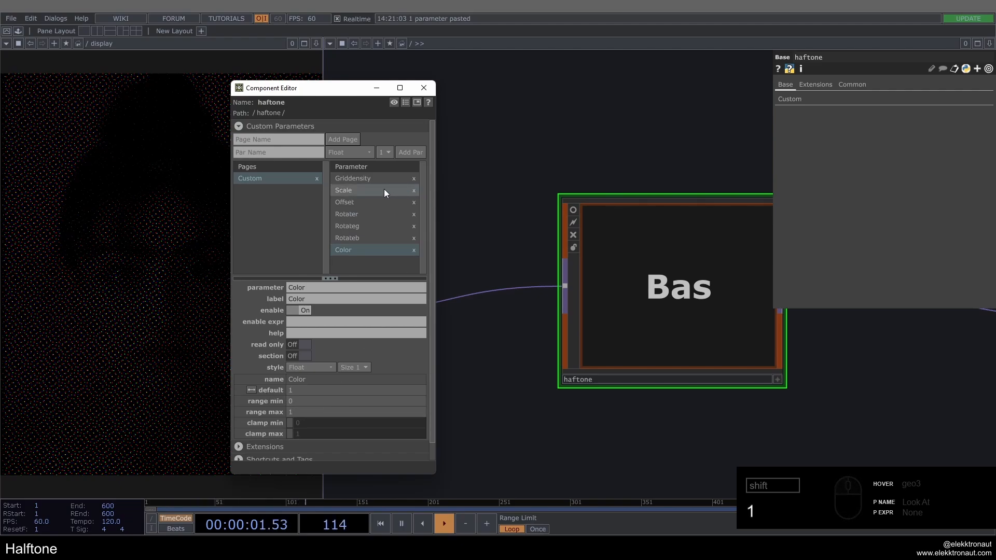
Open haftone's parameters in a separate window beside the Component Editor and select the Griddensity parameter for editing
{"action": "left_click", "coordinate": [405, 103]}
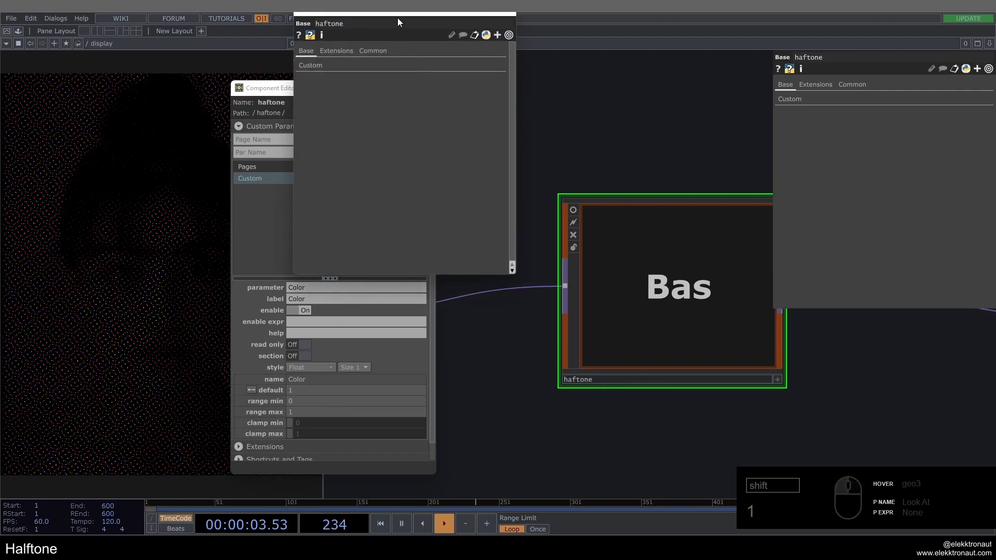
{"action": "left_click_drag", "start_coordinate": [369, 19], "coordinate": [132, 126]}
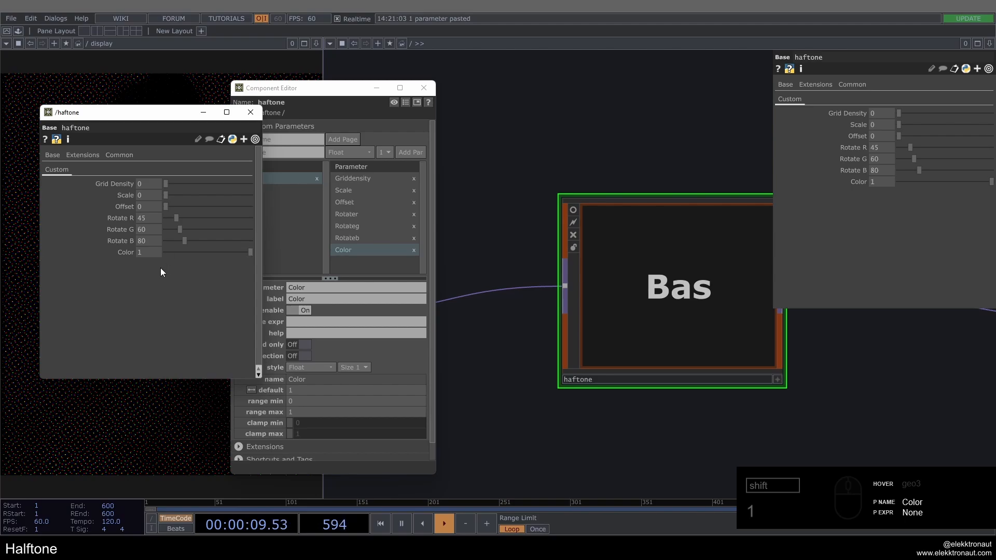
{"action": "left_click", "coordinate": [360, 178]}
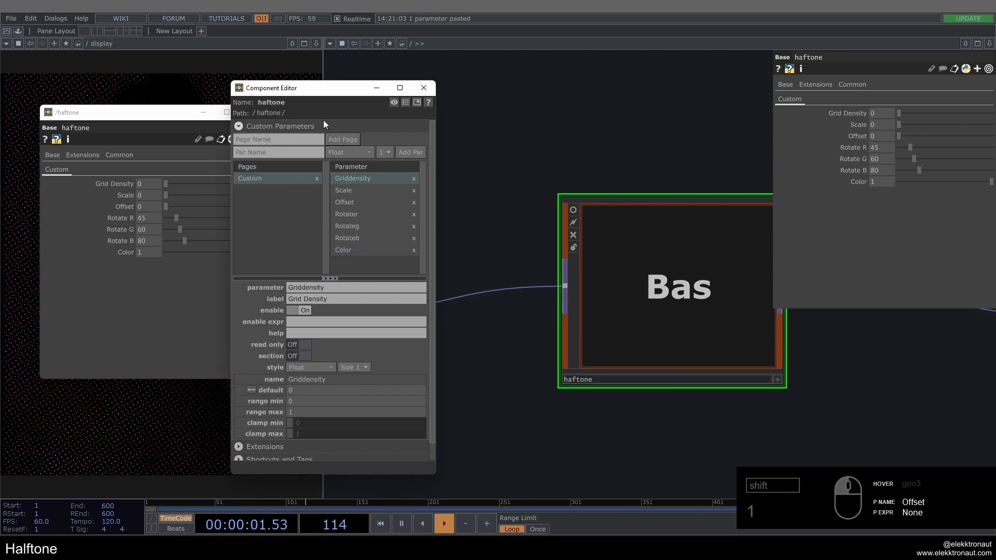
{"action": "left_click_drag", "start_coordinate": [335, 94], "coordinate": [420, 89]}
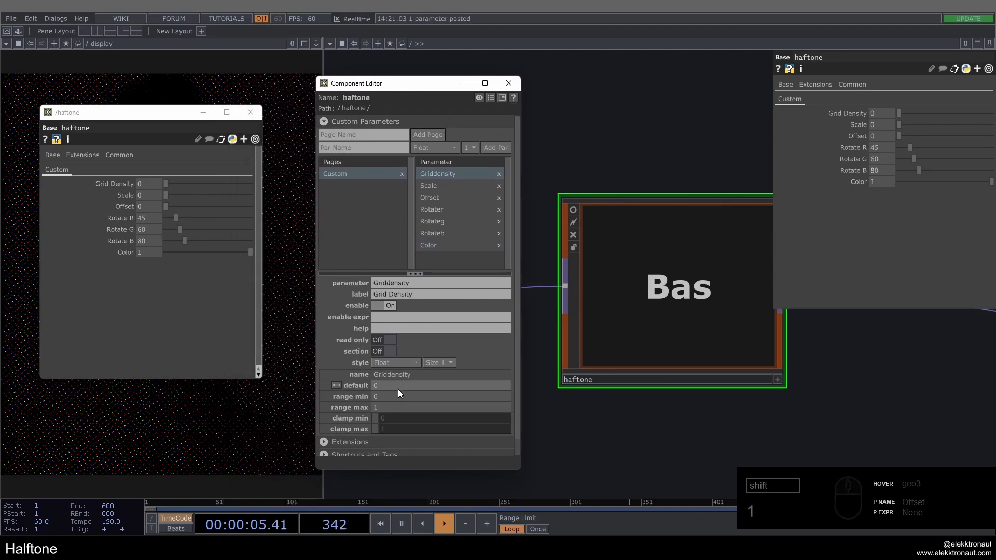
Enter the haftone network and show the width and height expressions of the res1 Resolution operator
{"action": "double_click", "coordinate": [649, 312]}
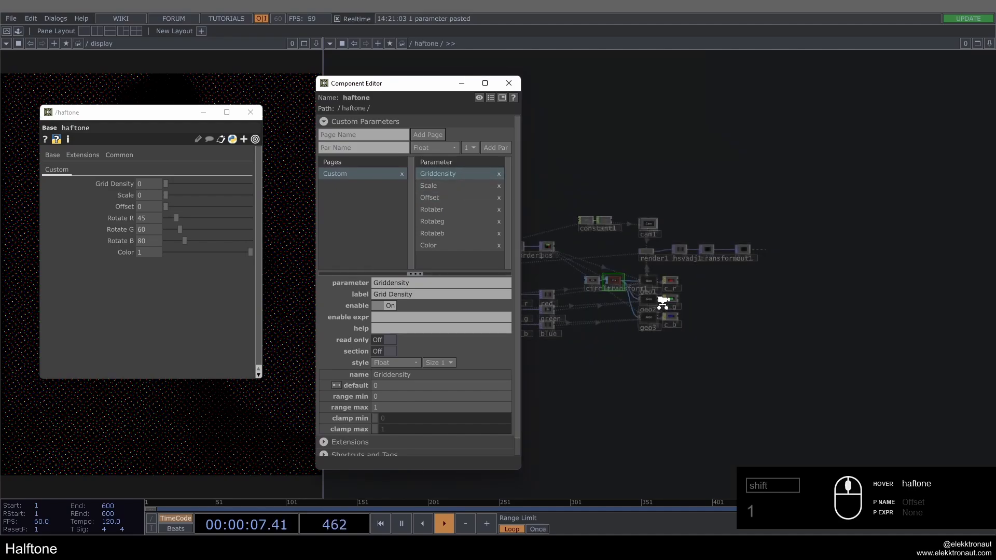
{"action": "left_click_drag", "start_coordinate": [674, 354], "coordinate": [859, 385]}
{"action": "left_click_drag", "start_coordinate": [602, 272], "coordinate": [633, 283]}
{"action": "scroll", "coordinate": [634, 283], "scroll_direction": "up", "scroll_amount": 5}
{"action": "left_click_drag", "start_coordinate": [708, 240], "coordinate": [817, 216]}
{"action": "scroll", "coordinate": [697, 361], "scroll_direction": "up", "scroll_amount": 3}
{"action": "left_click", "coordinate": [696, 361]}
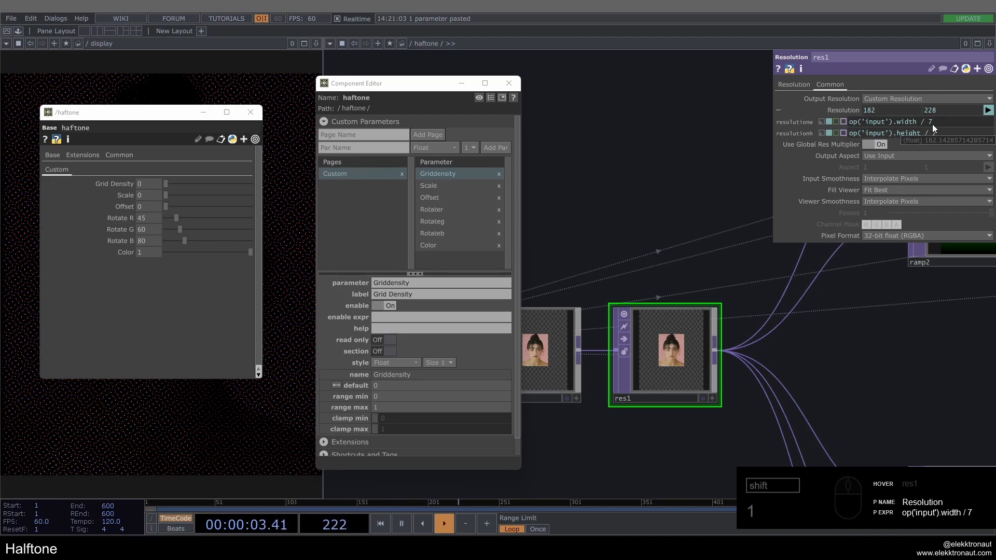
{"action": "scroll", "coordinate": [628, 203], "scroll_direction": "down", "scroll_amount": 2}
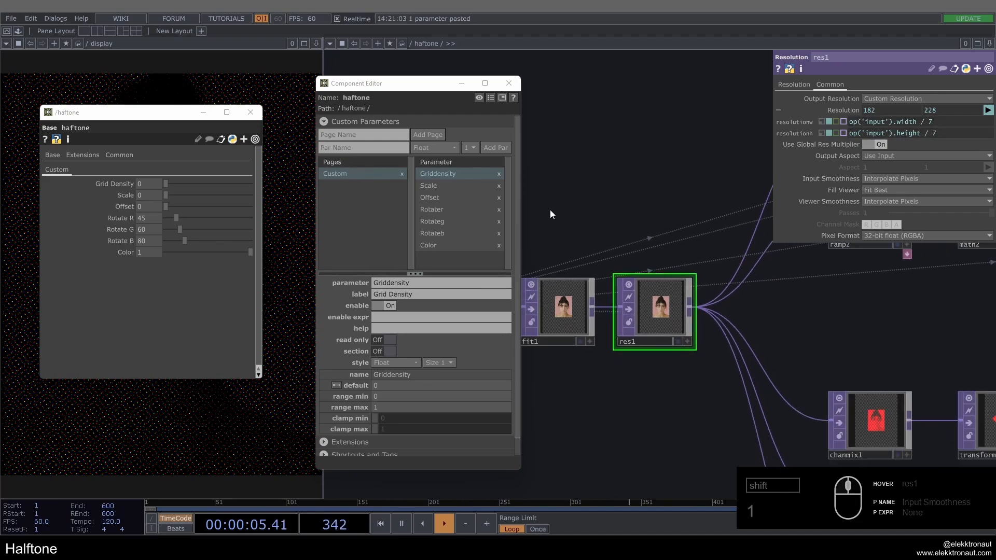
Set the Grid Density parameter's range to 1 through 10 and its default to 3
{"action": "left_click", "coordinate": [391, 396]}
{"action": "type", "text": "1"}
{"action": "left_click", "coordinate": [393, 407]}
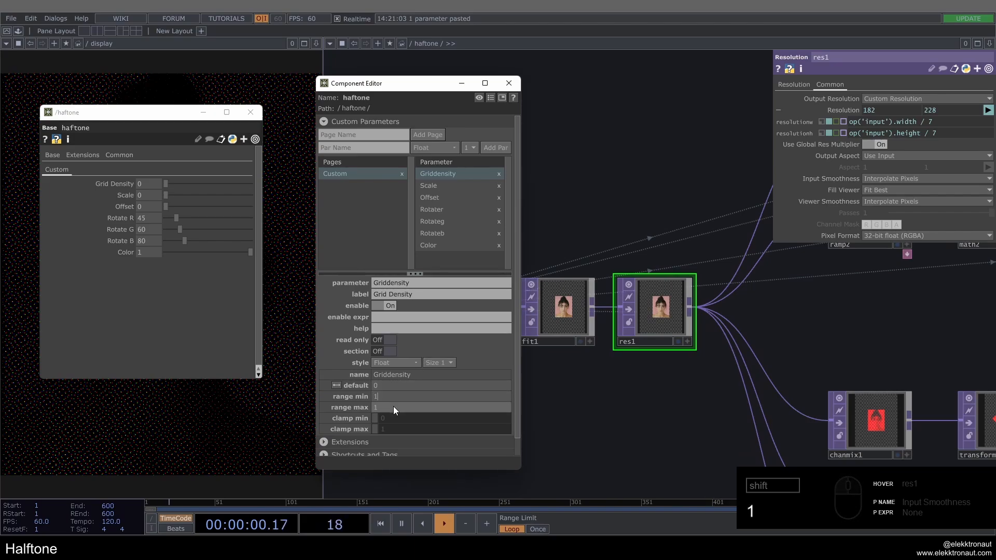
{"action": "type", "text": "10"}
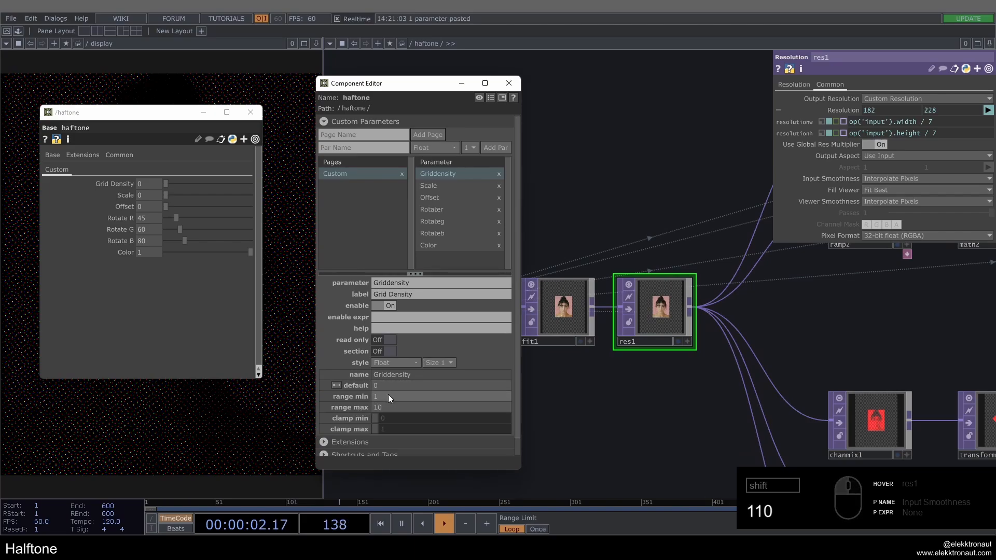
{"action": "left_click", "coordinate": [382, 385]}
{"action": "type", "text": "2"}
{"action": "left_click", "coordinate": [381, 387]}
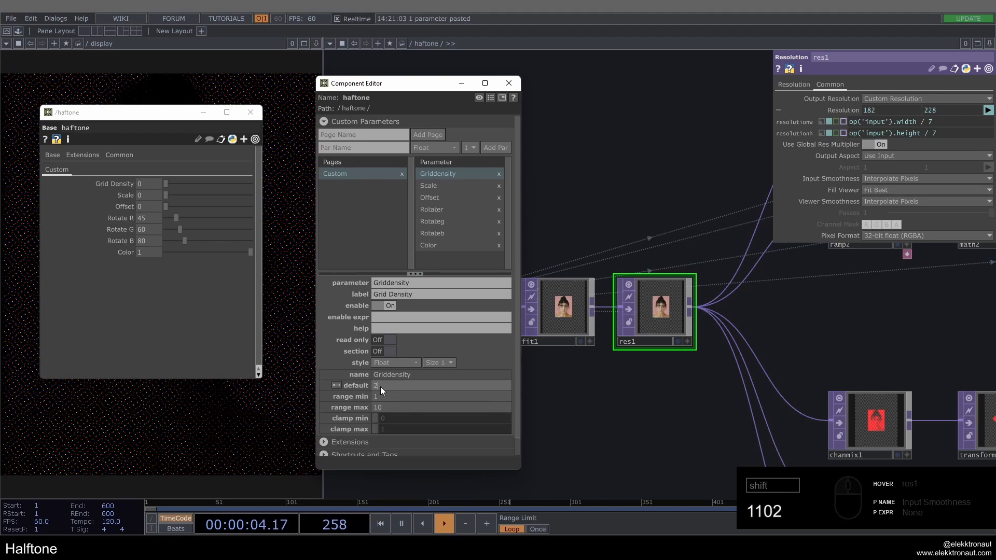
{"action": "type", "text": "3"}
{"action": "left_click", "coordinate": [386, 393]}
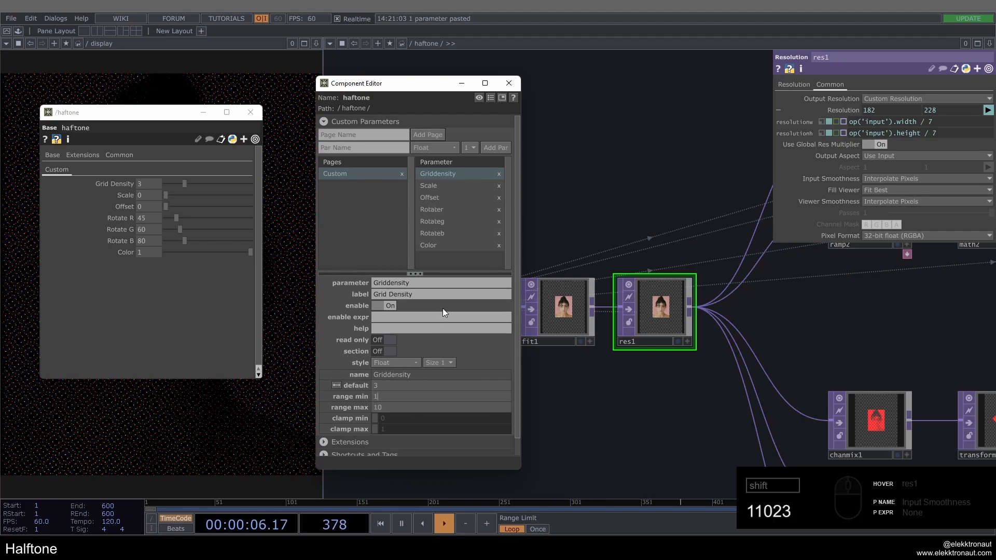
Copy haftone's Grid Density parameter so that res1's settings can reference it
{"action": "right_click", "coordinate": [118, 182]}
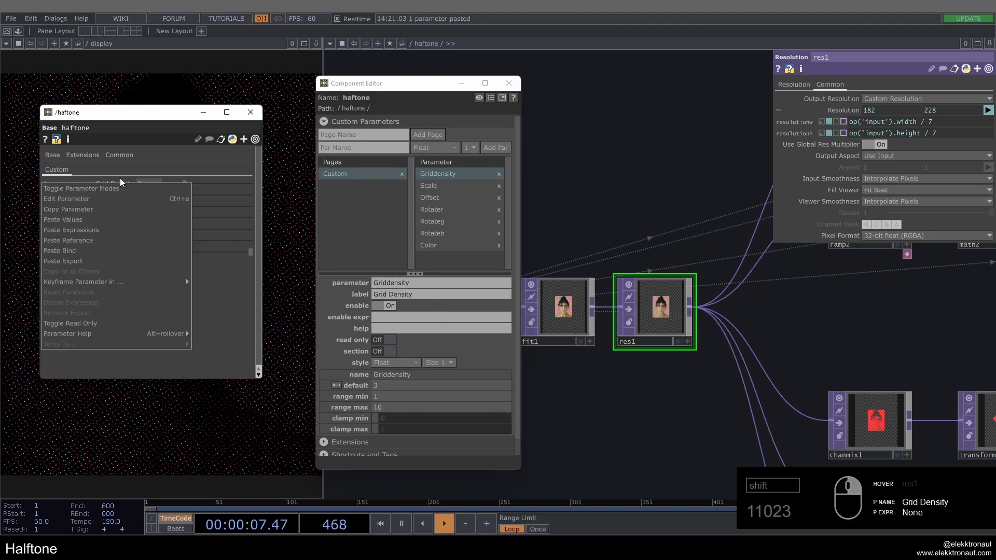
{"action": "left_click", "coordinate": [90, 207]}
{"action": "left_click", "coordinate": [833, 111]}
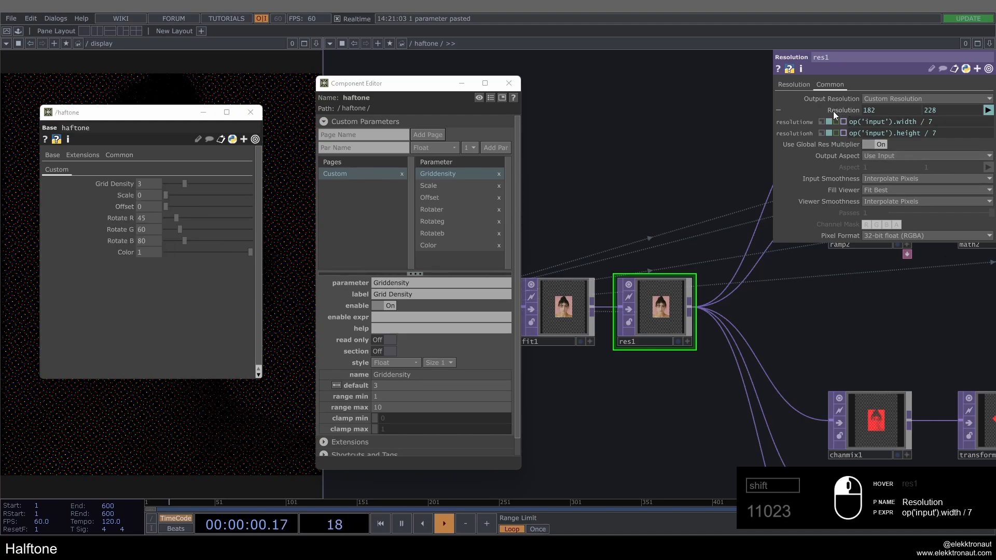
{"action": "left_click", "coordinate": [833, 111]}
{"action": "right_click", "coordinate": [838, 133]}
{"action": "left_click", "coordinate": [854, 139]}
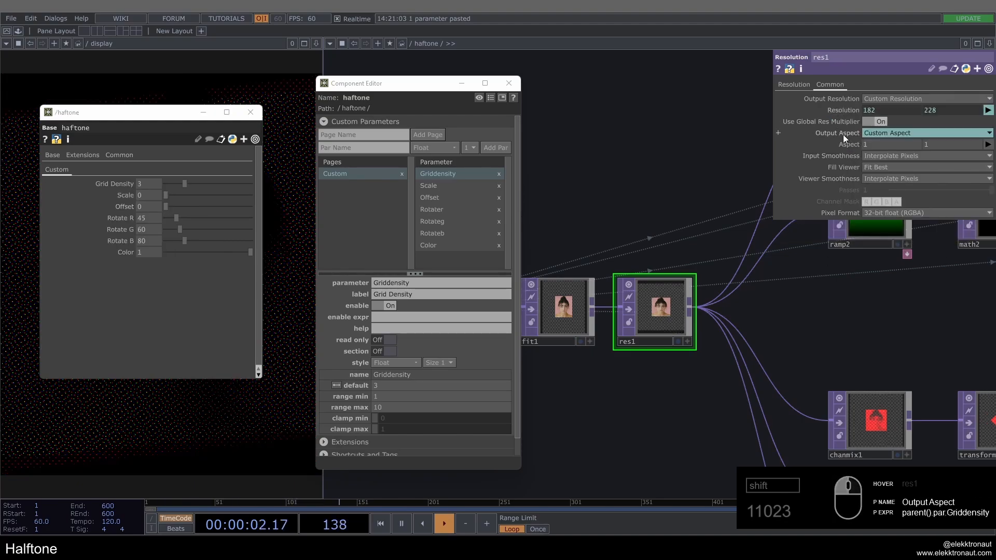
{"action": "left_click", "coordinate": [843, 135]}
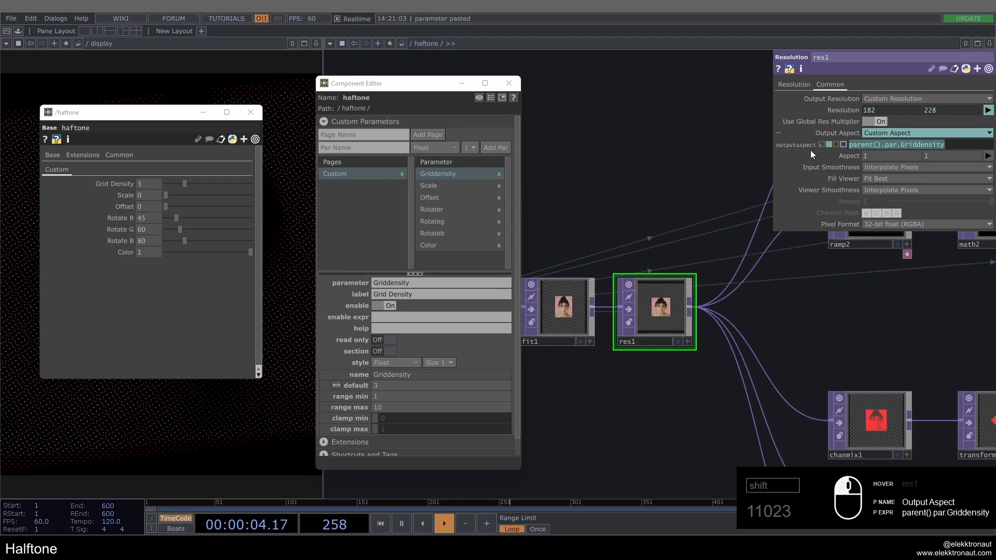
{"action": "left_click", "coordinate": [823, 144]}
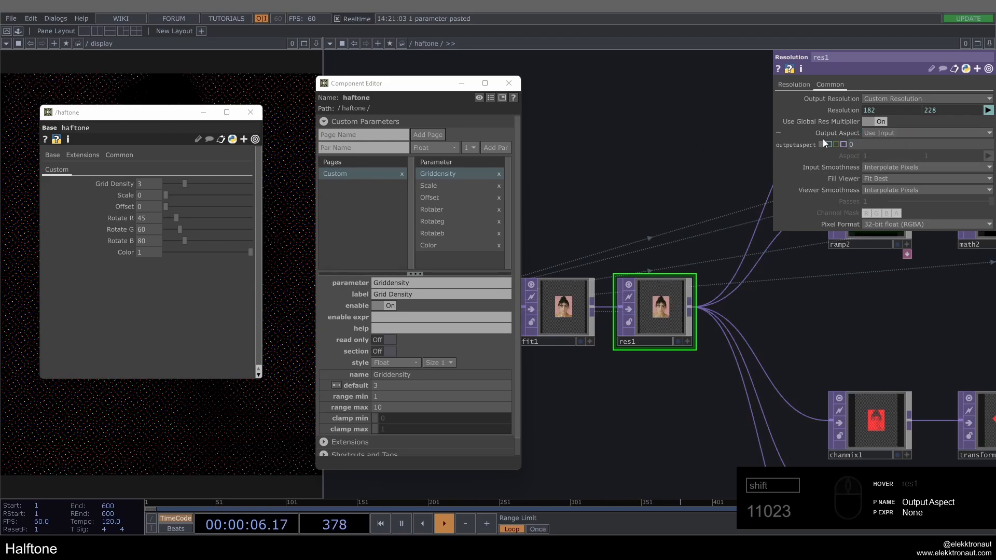
{"action": "left_click", "coordinate": [836, 133]}
Replace the divisor in res1's width and height expressions with parent().par.Griddensity, and raise haftone's Grid Density to about 8.73
{"action": "left_click", "coordinate": [845, 110]}
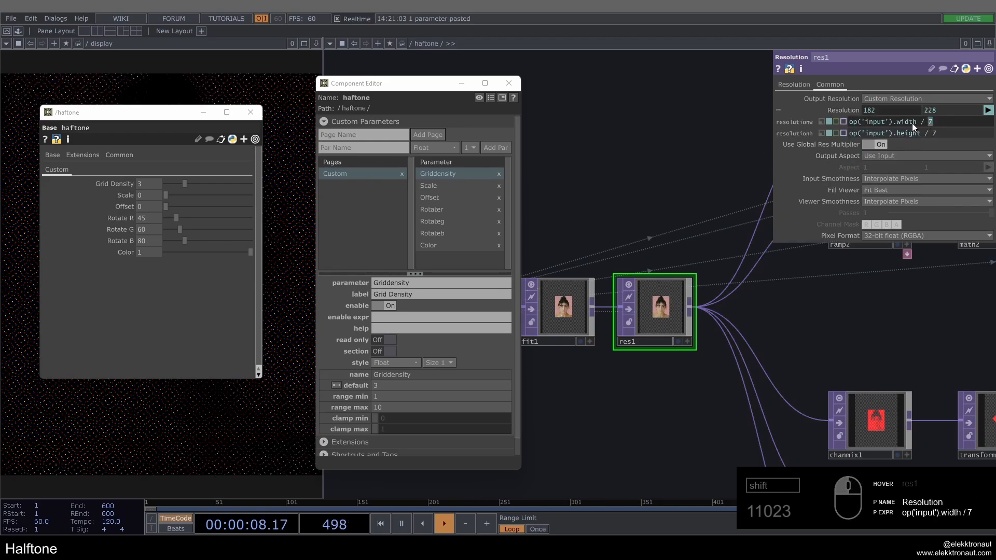
{"action": "key", "text": "ctrl+v"}
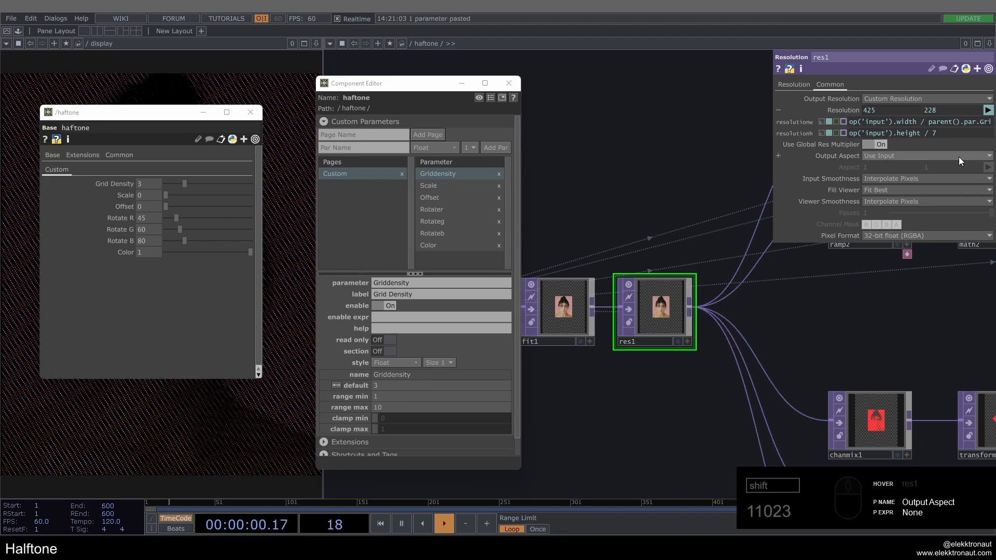
{"action": "double_click", "coordinate": [934, 133]}
{"action": "key", "text": "ctrl+v"}
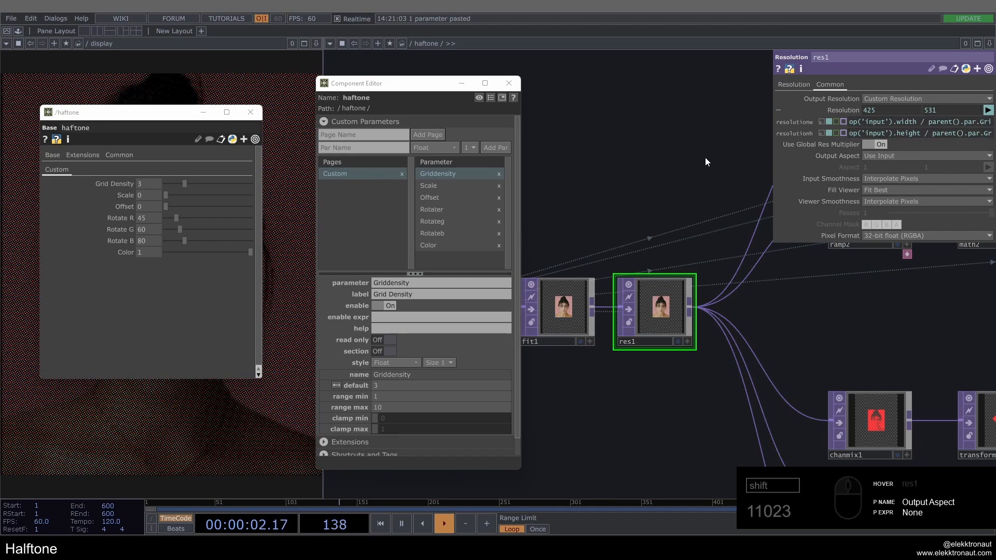
{"action": "left_click_drag", "start_coordinate": [185, 184], "coordinate": [258, 186]}
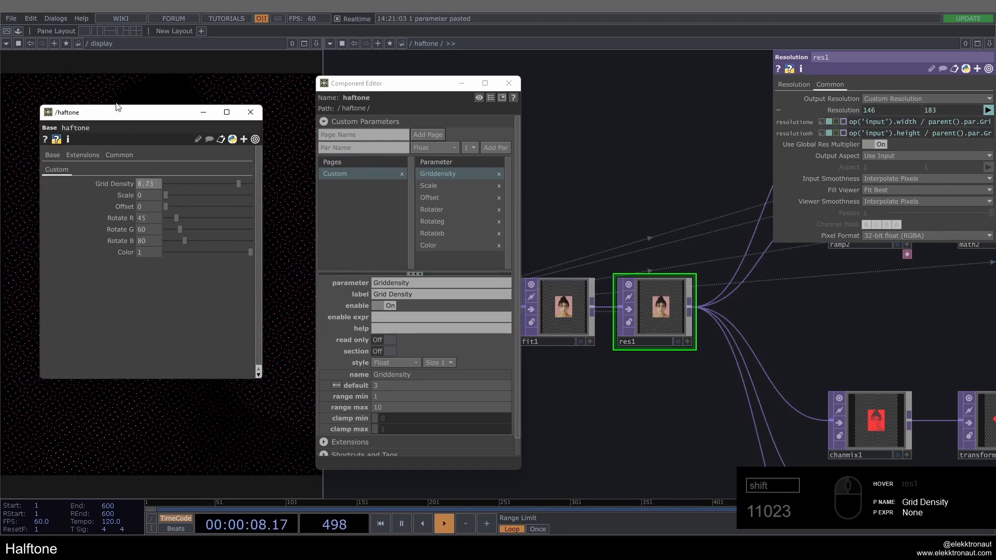
Lower haftone's Grid Density to about 7.03 and place its parameter window beside the Component Editor
{"action": "left_click_drag", "start_coordinate": [134, 120], "coordinate": [261, 139]}
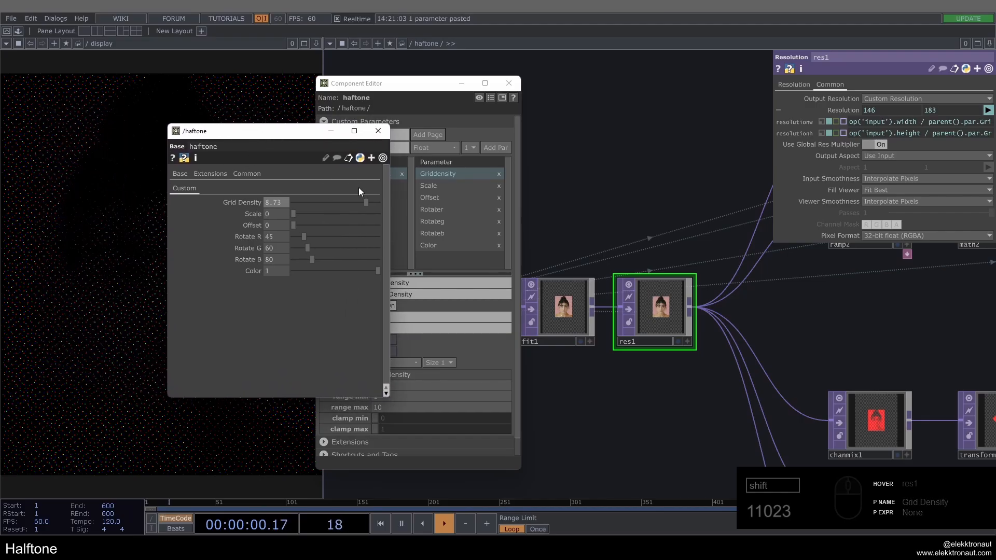
{"action": "mouse_move", "coordinate": [366, 202]}
{"action": "left_mouse_down"}
{"action": "mouse_move", "coordinate": [334, 206]}
{"action": "mouse_move", "coordinate": [377, 214]}
{"action": "mouse_move", "coordinate": [302, 211]}
{"action": "mouse_move", "coordinate": [368, 201]}
{"action": "mouse_move", "coordinate": [350, 203]}
{"action": "left_mouse_up"}
{"action": "left_click_drag", "start_coordinate": [252, 136], "coordinate": [215, 142]}
Select haftone's Scale custom parameter for editing and show the Uniform Scale setting of the transform1 operator
{"action": "left_click", "coordinate": [435, 185]}
{"action": "scroll", "coordinate": [679, 286], "scroll_direction": "down", "scroll_amount": 5}
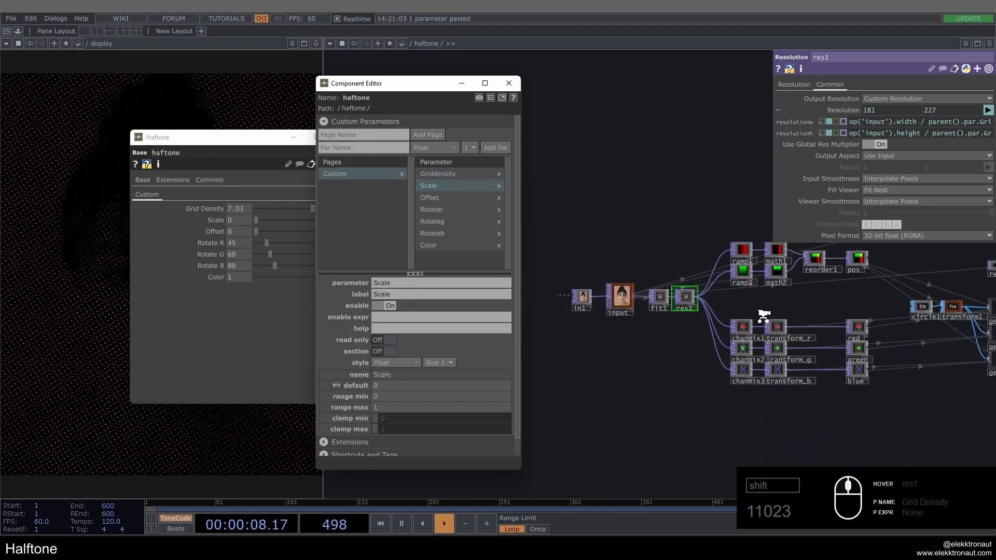
{"action": "scroll", "coordinate": [876, 305], "scroll_direction": "up", "scroll_amount": 5}
{"action": "scroll", "coordinate": [877, 305], "scroll_direction": "up", "scroll_amount": 2}
{"action": "left_click", "coordinate": [857, 275]}
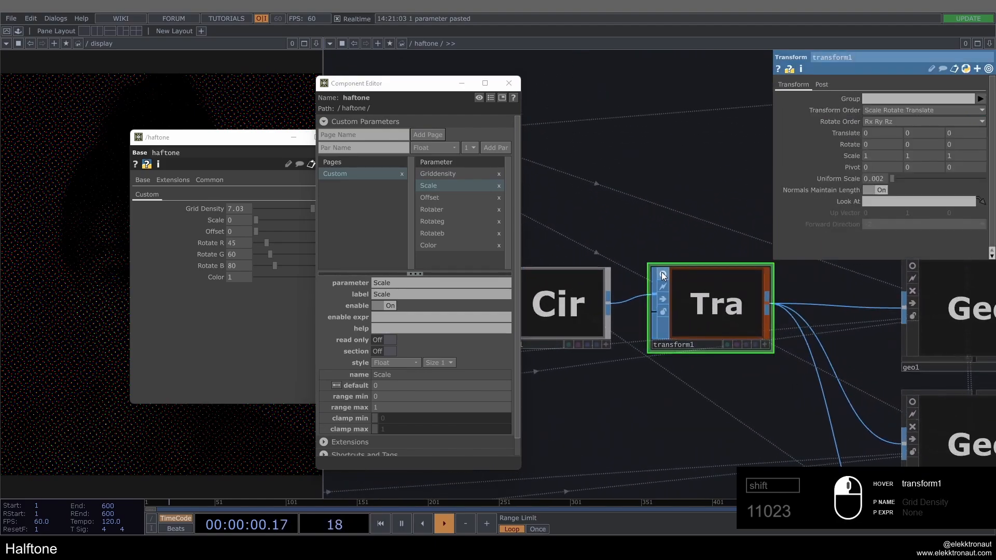
{"action": "scroll", "coordinate": [859, 274], "scroll_direction": "up", "scroll_amount": 5}
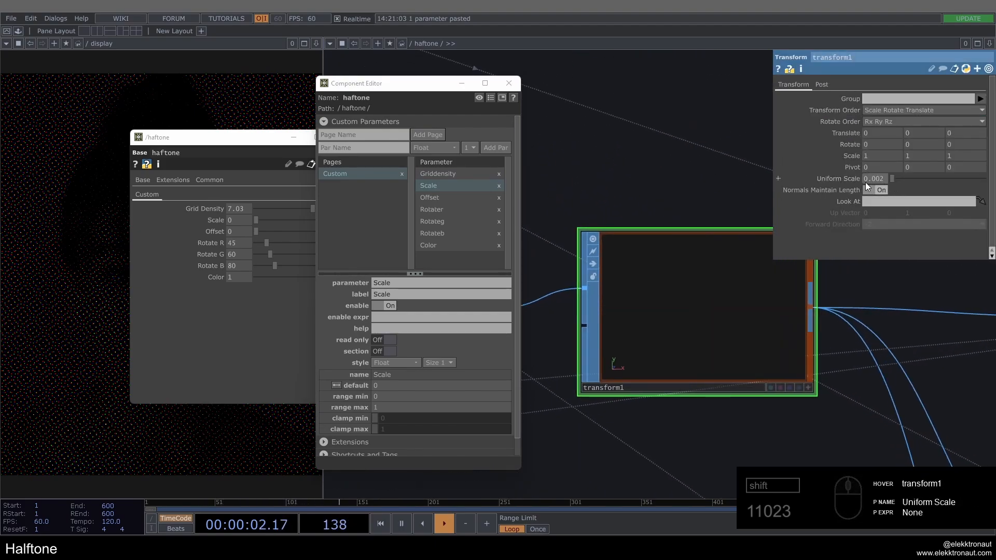
Set the Scale parameter's default to 0.002 and its range to 0.001 through 0.007
{"action": "left_click", "coordinate": [392, 386]}
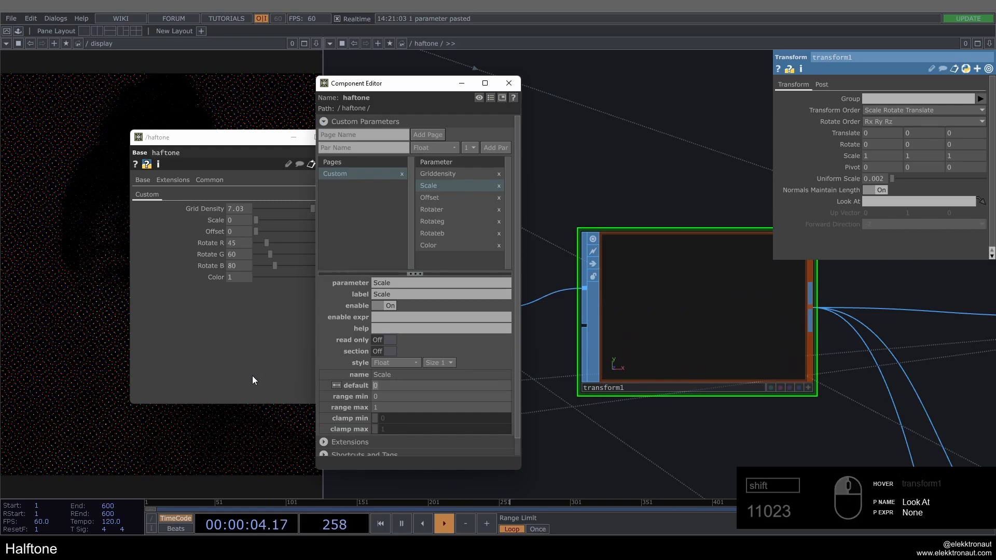
{"action": "type", "text": ".002"}
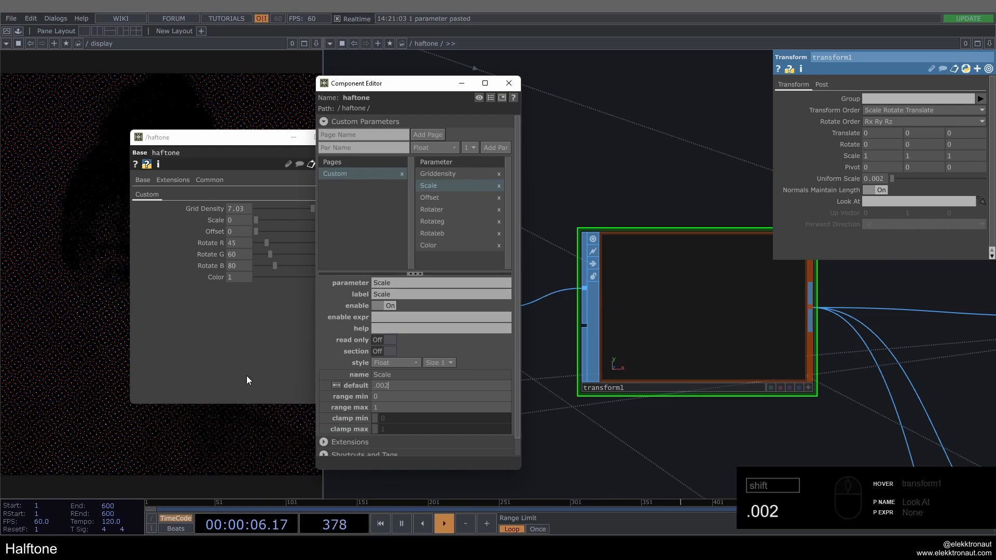
{"action": "left_click", "coordinate": [415, 407]}
{"action": "left_click", "coordinate": [376, 396]}
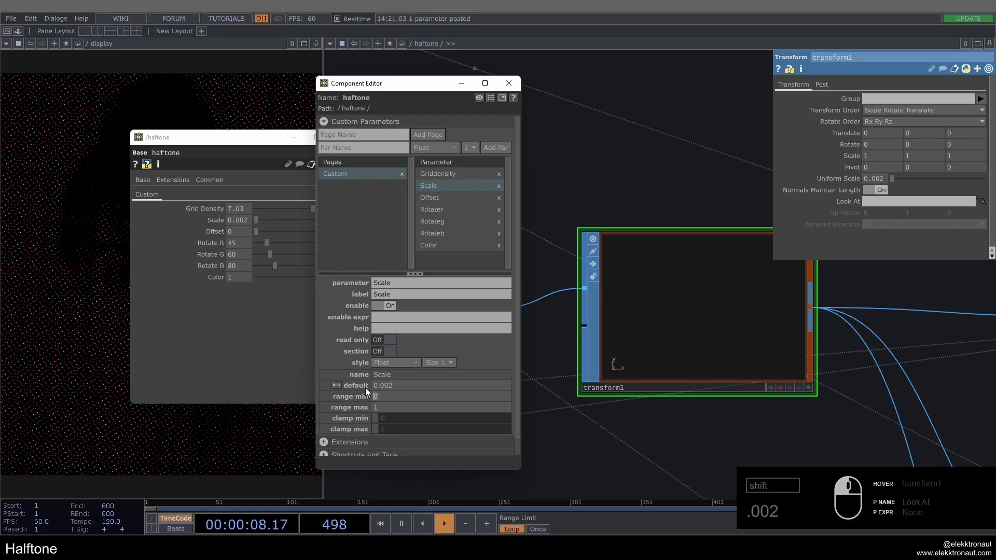
{"action": "type", "text": ".001"}
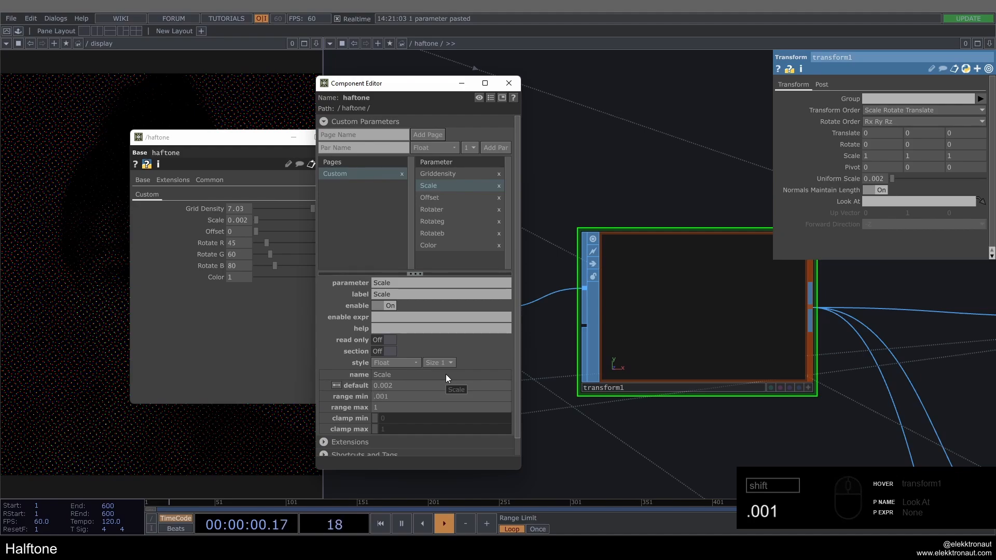
{"action": "key", "text": "Tab"}
{"action": "type", "text": "."}
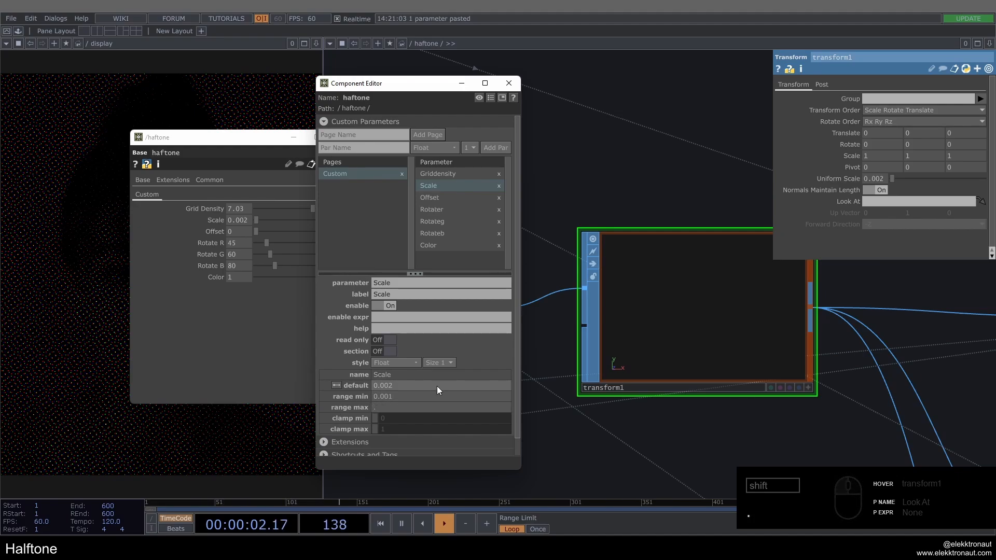
{"action": "type", "text": "007"}
{"action": "left_click", "coordinate": [405, 387]}
Reference haftone's Scale parameter in transform1's Uniform Scale and raise Scale to about 0.0031
{"action": "right_click", "coordinate": [211, 221]}
{"action": "left_click", "coordinate": [194, 248]}
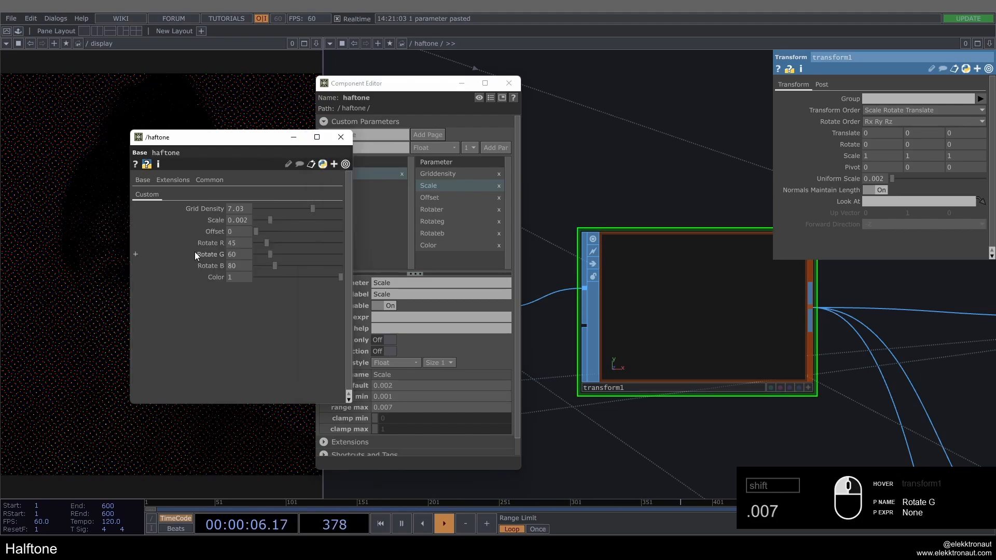
{"action": "right_click", "coordinate": [845, 179]}
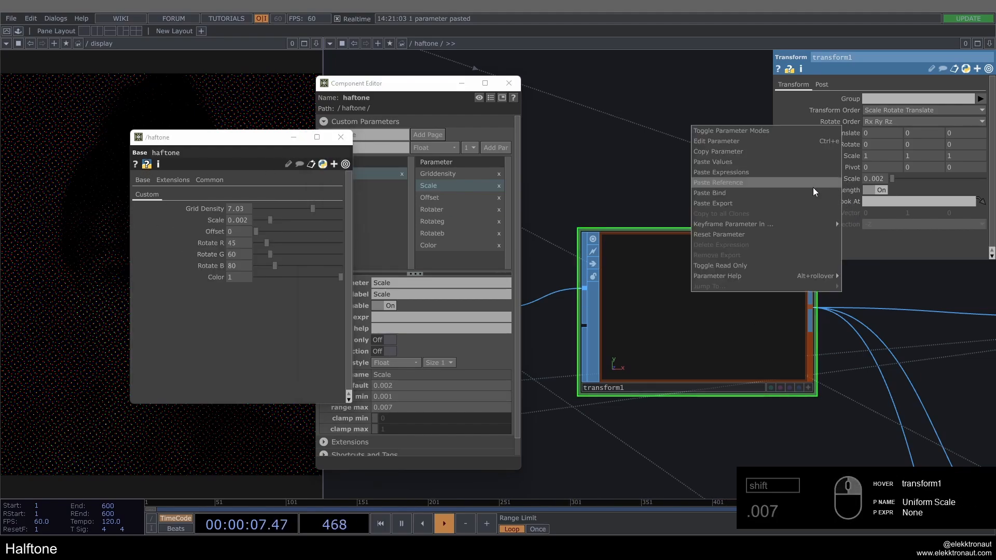
{"action": "left_click", "coordinate": [763, 191]}
{"action": "mouse_move", "coordinate": [276, 220]}
{"action": "left_mouse_down"}
{"action": "mouse_move", "coordinate": [357, 219]}
{"action": "mouse_move", "coordinate": [253, 220]}
{"action": "mouse_move", "coordinate": [362, 228]}
{"action": "mouse_move", "coordinate": [286, 227]}
{"action": "left_mouse_up"}
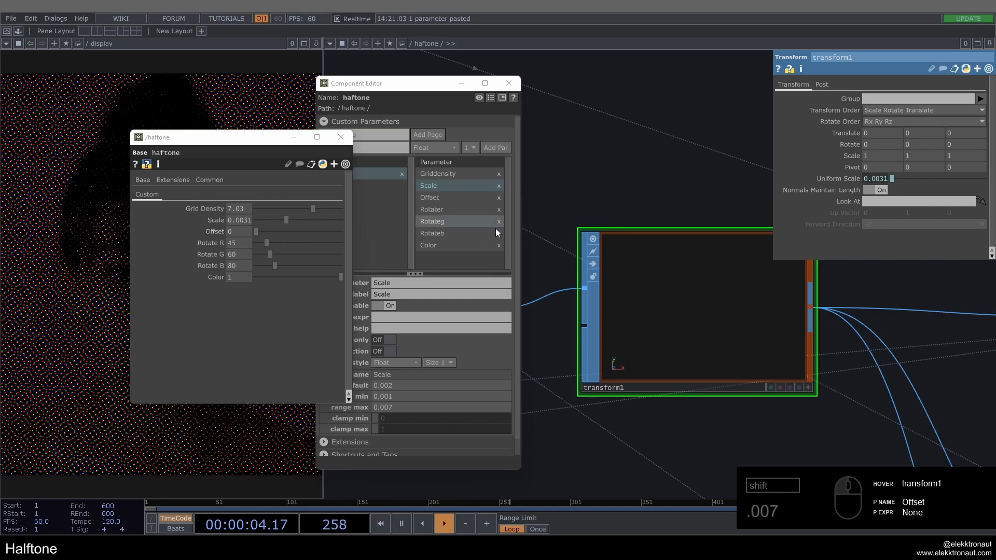
Select the geo1 Geometry operator and collapse its Rotate expressions in the transform parameters
{"action": "scroll", "coordinate": [551, 230], "scroll_direction": "down", "scroll_amount": 5}
{"action": "left_click", "coordinate": [700, 252]}
{"action": "scroll", "coordinate": [692, 193], "scroll_direction": "up", "scroll_amount": 3}
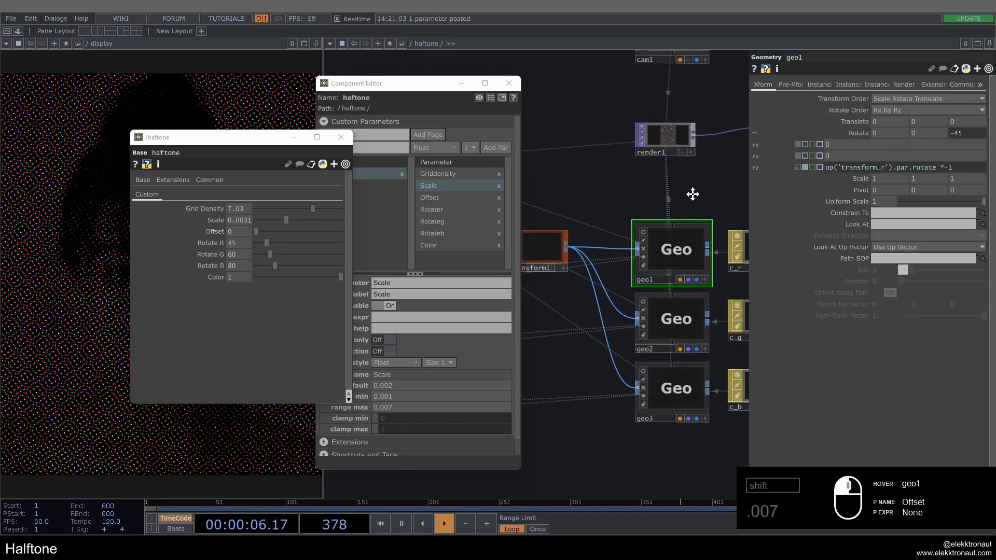
{"action": "left_click", "coordinate": [856, 137]}
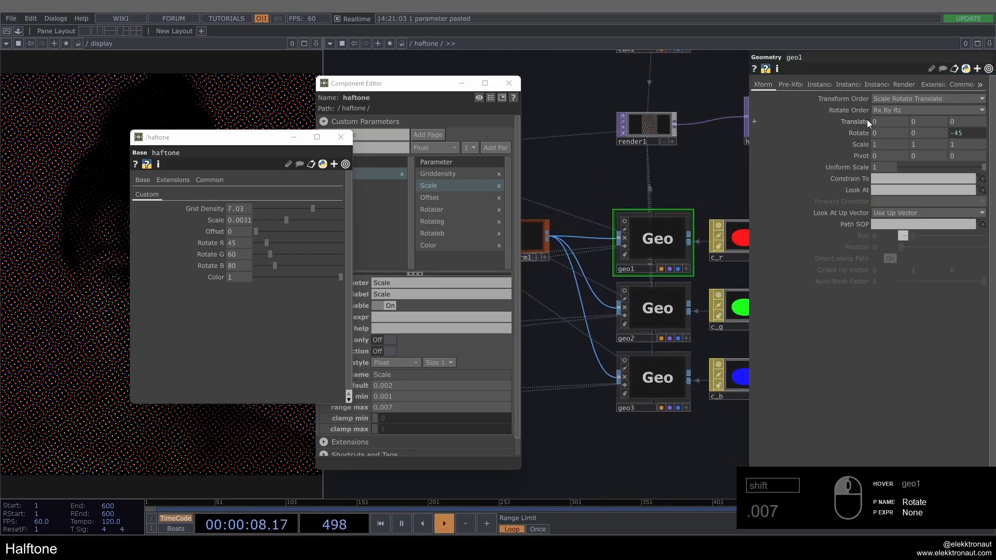
Try shifting geo1 along X in 0.1 increments with its Translate value, and return it to 0
{"action": "middle_click_drag", "start_coordinate": [876, 119], "coordinate": [17, 104]}
{"action": "left_click_drag", "start_coordinate": [204, 137], "coordinate": [385, 139]}
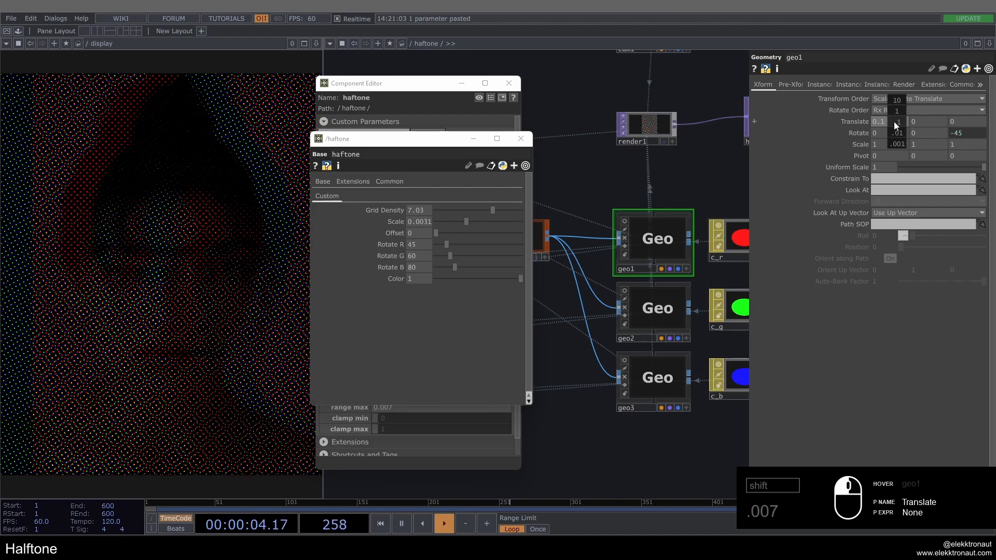
{"action": "middle_click_drag", "start_coordinate": [894, 122], "coordinate": [919, 121]}
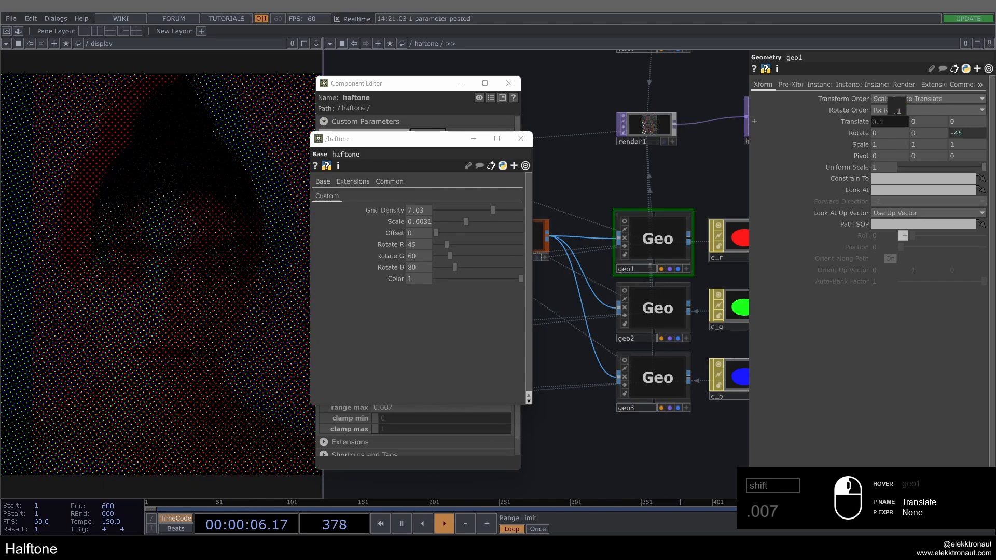
{"action": "left_click_drag", "start_coordinate": [903, 111], "coordinate": [926, 111]}
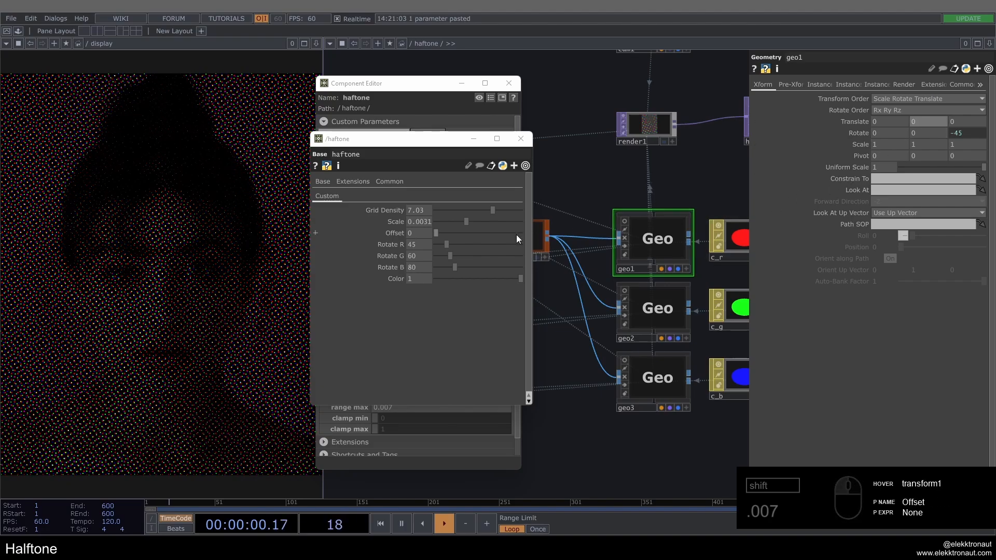
Set the maximum range of haftone's Offset custom parameter to 0.01
{"action": "left_click_drag", "start_coordinate": [400, 138], "coordinate": [306, 132]}
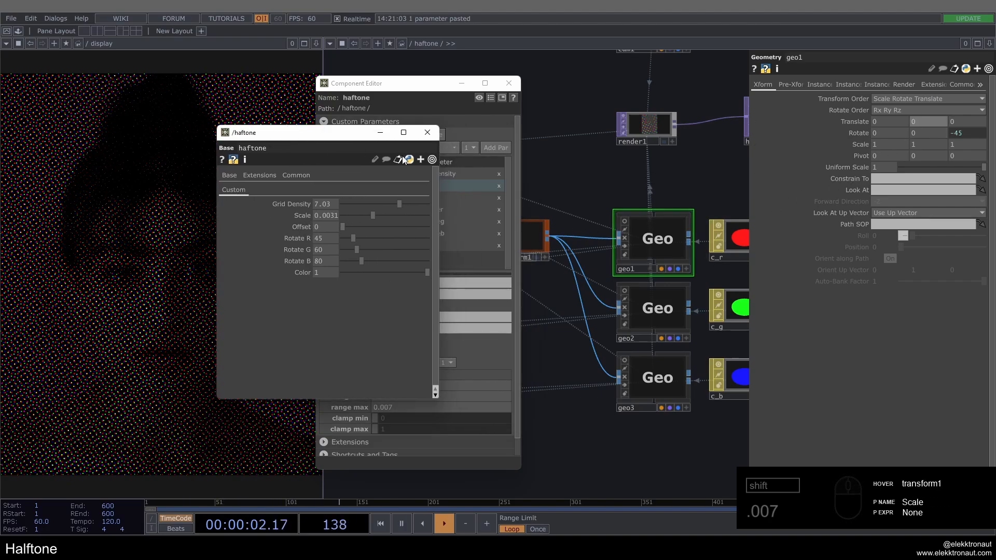
{"action": "left_click", "coordinate": [496, 123]}
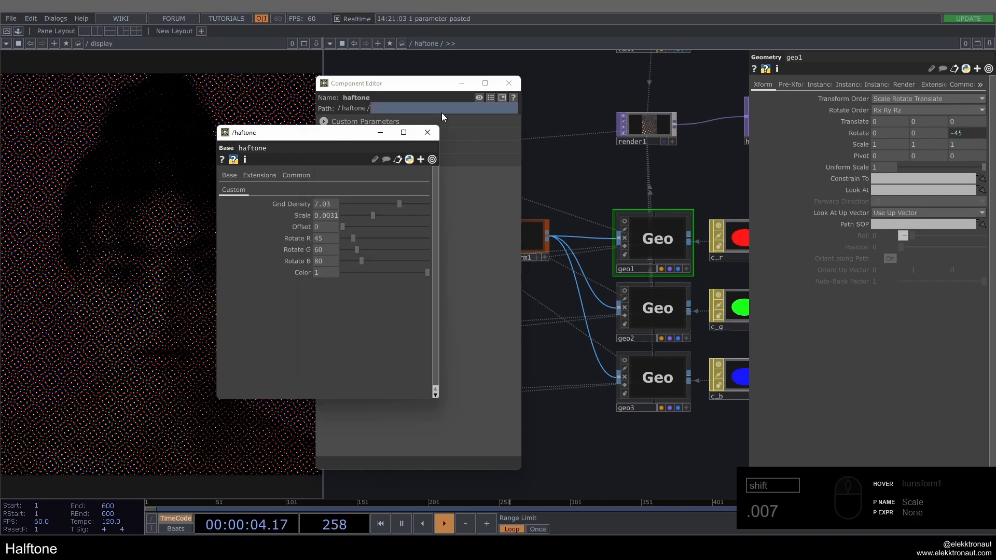
{"action": "left_click", "coordinate": [421, 121]}
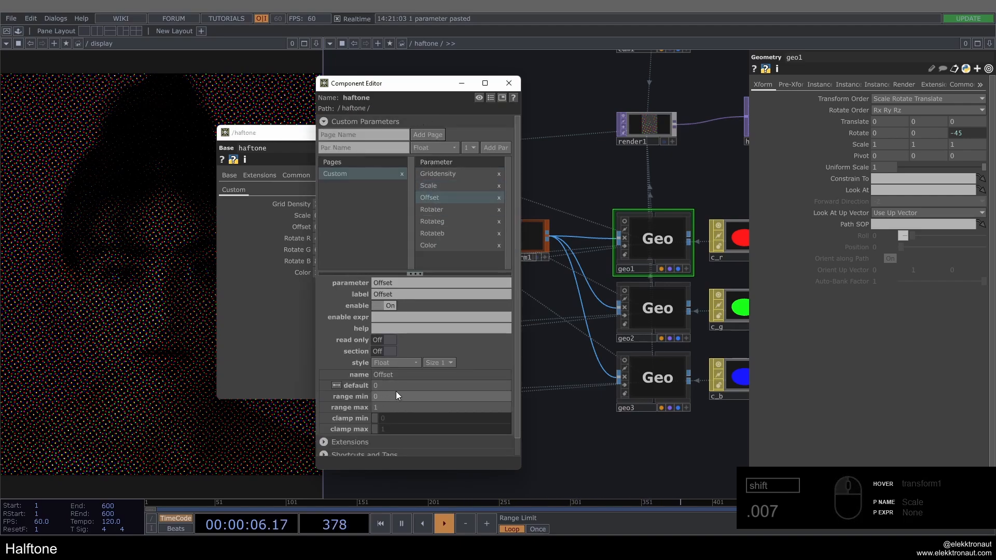
{"action": "left_click", "coordinate": [390, 405]}
{"action": "type", "text": ".0"}
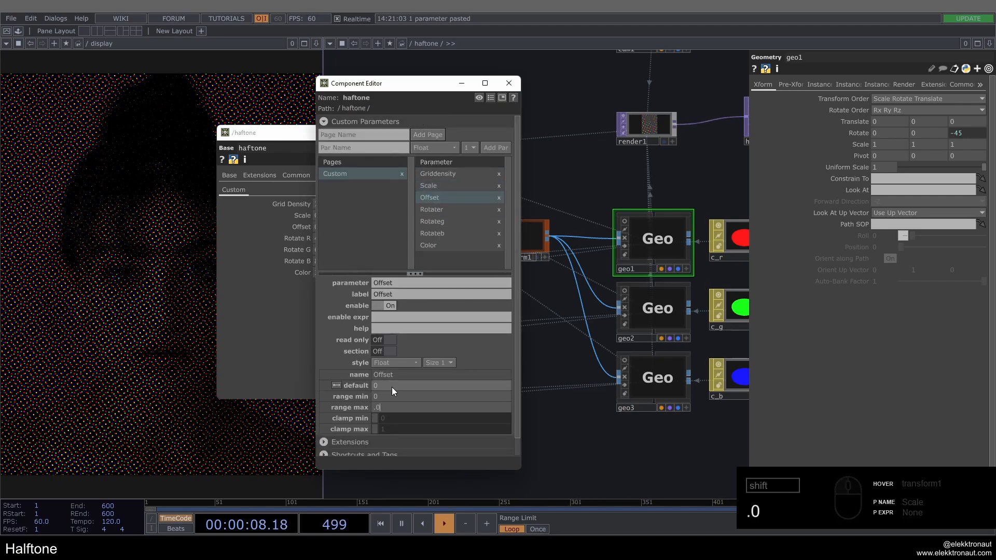
{"action": "type", "text": "1"}
{"action": "key", "text": "Return"}
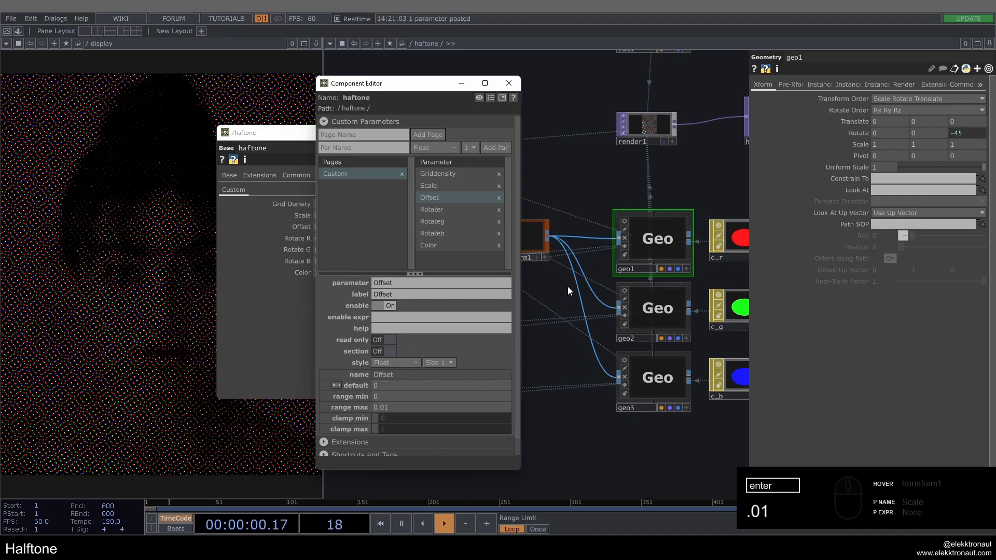
Copy haftone's Offset parameter and paste it as a reference into the X translation of geo1 and geo3 and the Y translation of geo2
{"action": "left_click", "coordinate": [297, 219]}
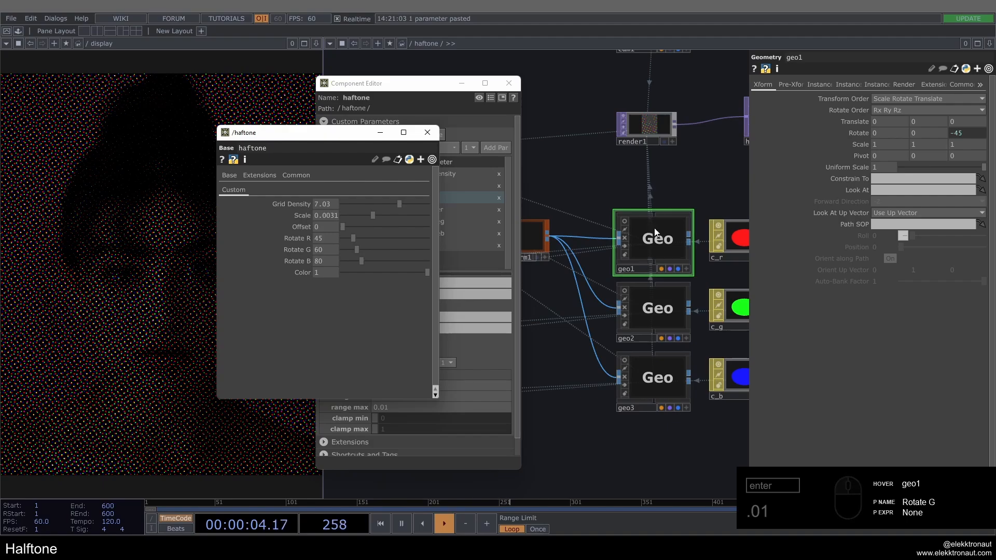
{"action": "left_click", "coordinate": [639, 392], "text": "ctrl"}
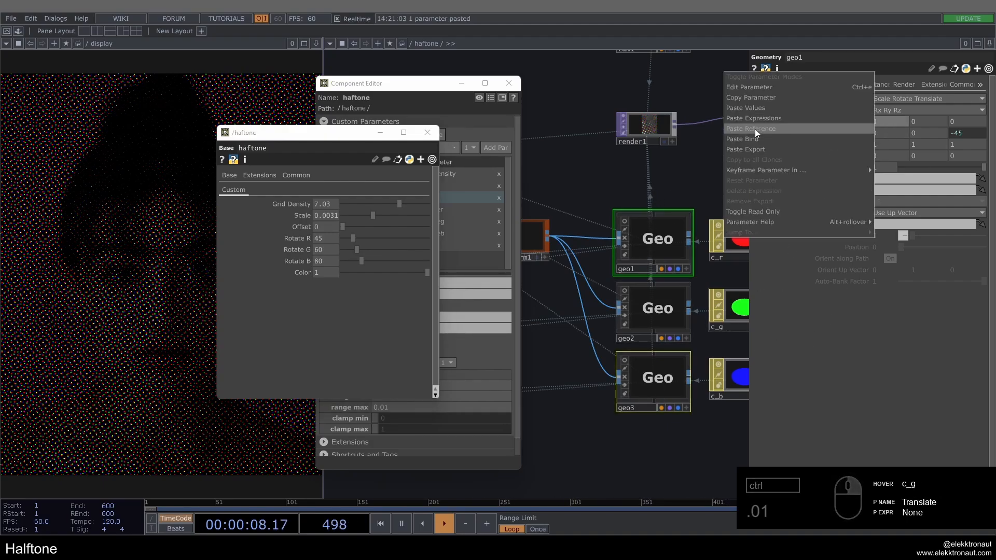
{"action": "left_click", "coordinate": [655, 310]}
{"action": "right_click", "coordinate": [928, 119]}
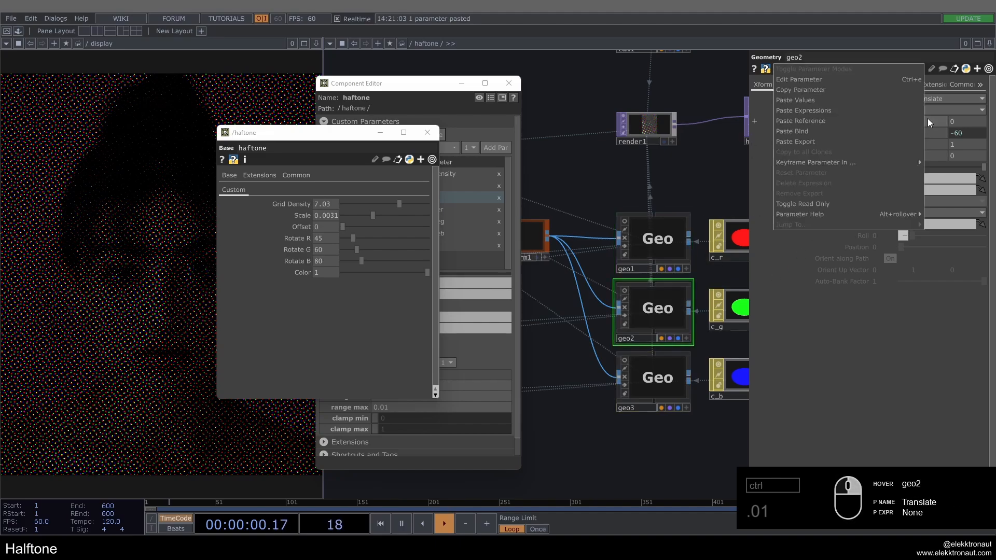
{"action": "left_click", "coordinate": [840, 122]}
Negate geo3's X translation expression so that it reads -parent().par.Offset
{"action": "left_click", "coordinate": [687, 368]}
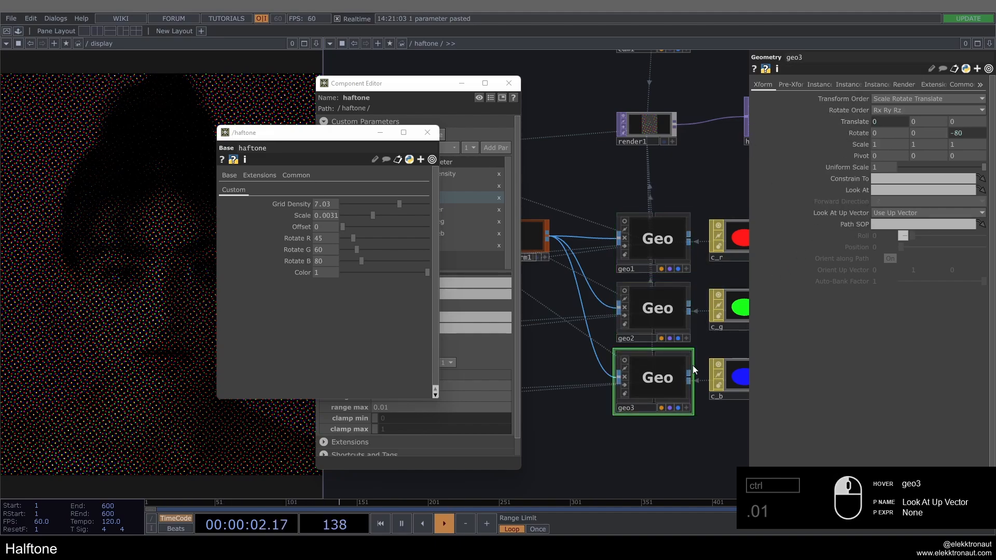
{"action": "left_click", "coordinate": [850, 123]}
{"action": "left_click", "coordinate": [916, 135]}
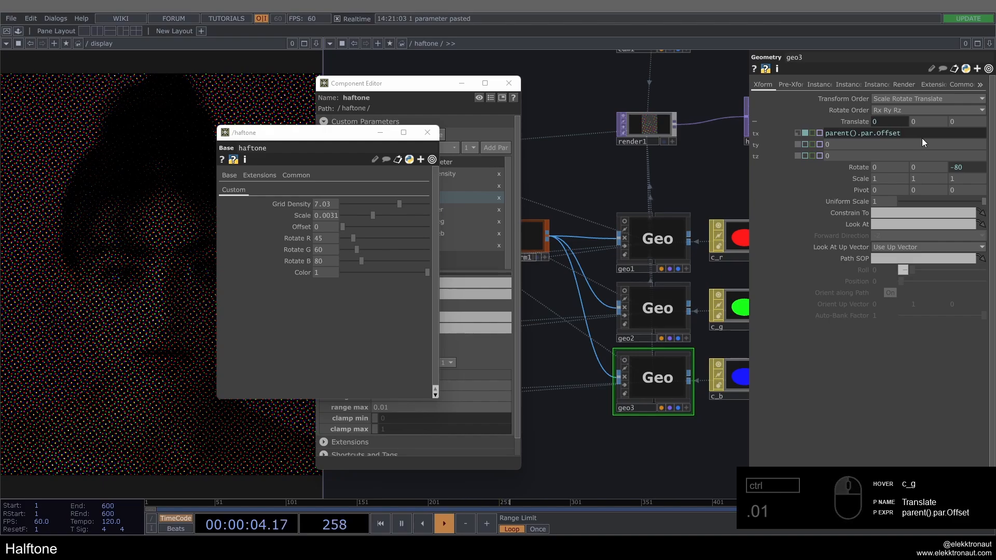
{"action": "key", "text": "Left"}
{"action": "key", "text": "Left"}
{"action": "key", "text": "Left"}
{"action": "key", "text": "Left"}
{"action": "key", "text": "Left"}
{"action": "key", "text": "Left"}
{"action": "key", "text": "Left"}
{"action": "key", "text": "Left"}
{"action": "key", "text": "Left"}
{"action": "key", "text": "Left"}
{"action": "key", "text": "Left"}
{"action": "key", "text": "Left"}
{"action": "key", "text": "Left"}
{"action": "key", "text": "Left"}
{"action": "key", "text": "Home"}
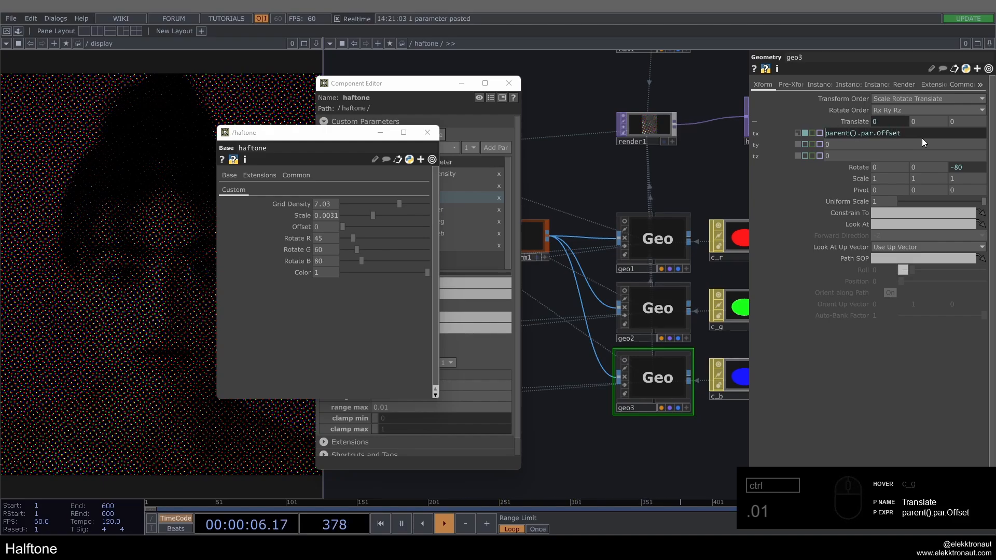
{"action": "type", "text": "-"}
{"action": "left_click", "coordinate": [860, 123]}
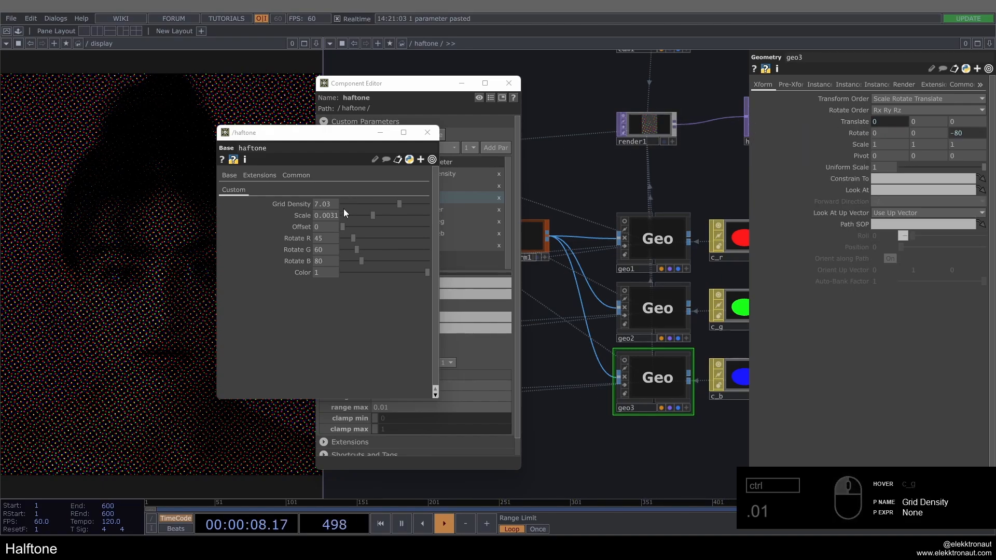
Try haftone's Offset at 0.01 to check the color channel shift, and return it to 0
{"action": "left_click_drag", "start_coordinate": [359, 226], "coordinate": [431, 240]}
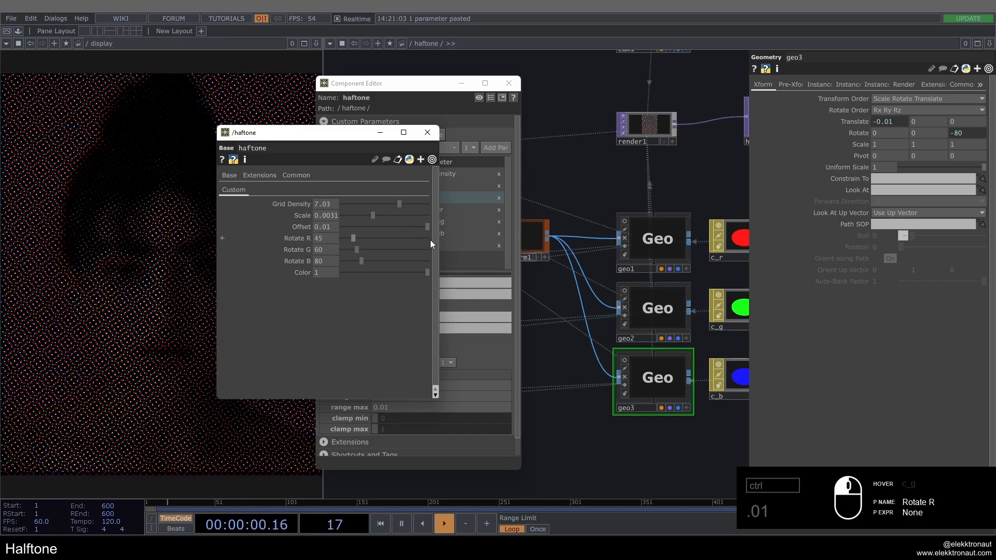
{"action": "mouse_move", "coordinate": [325, 226]}
{"action": "left_mouse_down"}
{"action": "mouse_move", "coordinate": [344, 227]}
{"action": "mouse_move", "coordinate": [325, 227]}
{"action": "left_mouse_up"}
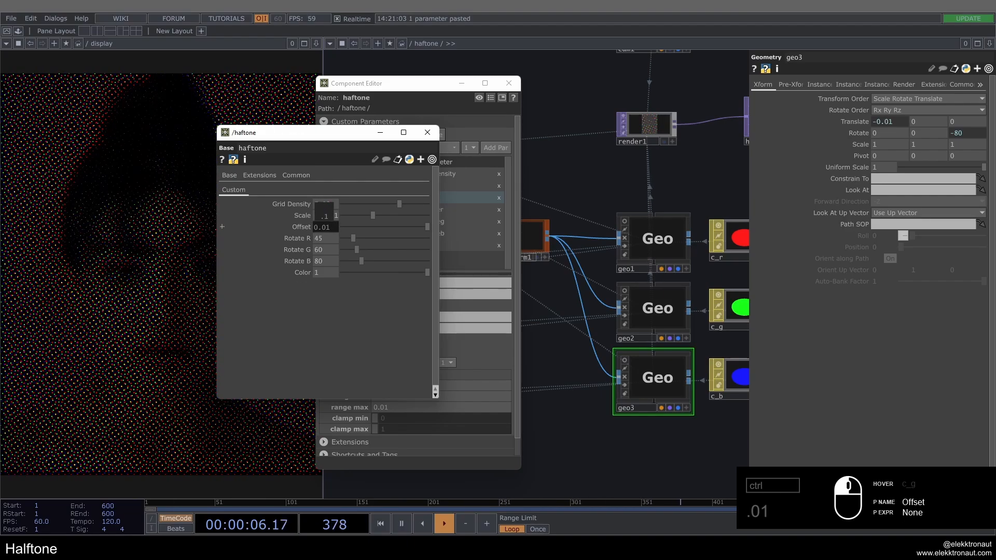
{"action": "left_click_drag", "start_coordinate": [406, 230], "coordinate": [253, 274]}
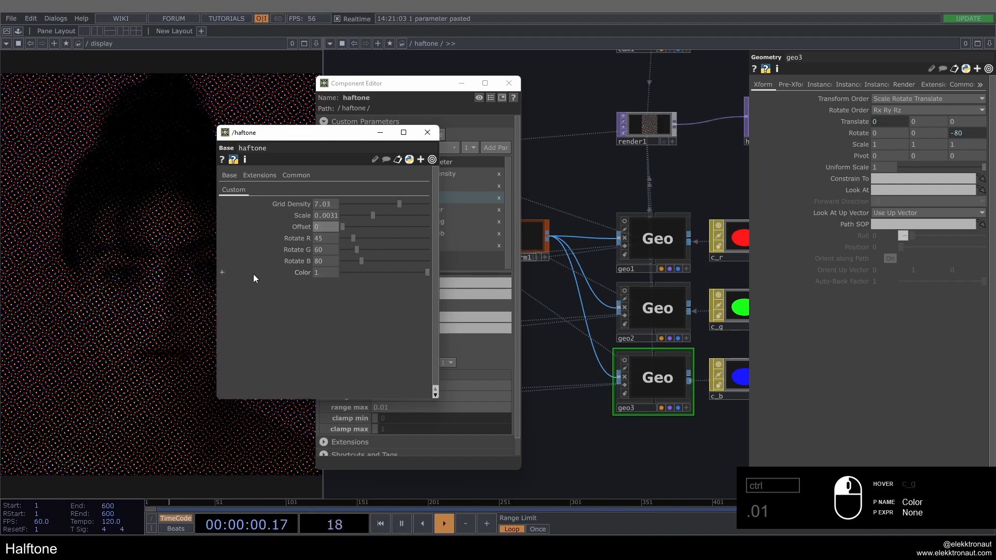
Close the Component Editor and move haftone's parameter window clear of the network
{"action": "scroll", "coordinate": [592, 244], "scroll_direction": "down", "scroll_amount": 4}
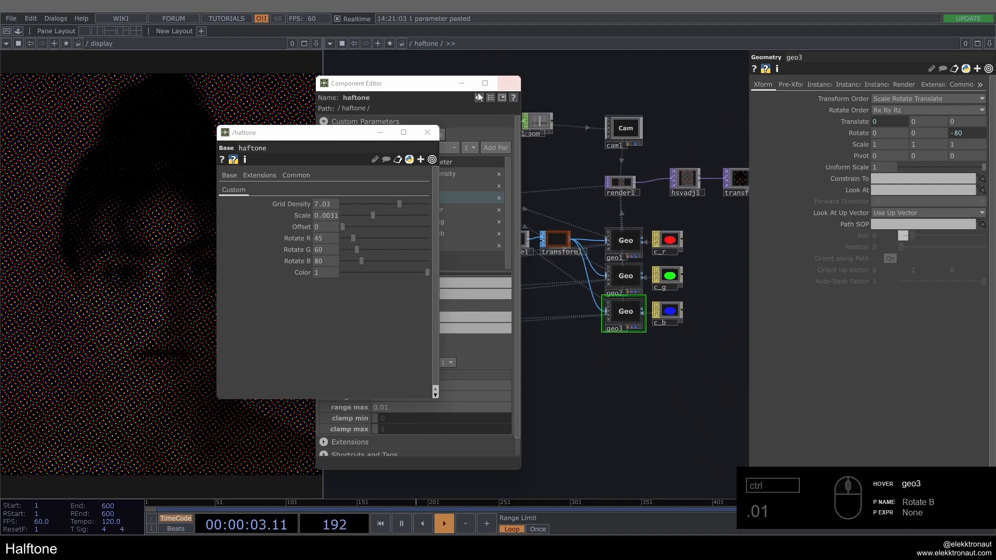
{"action": "left_click", "coordinate": [508, 84]}
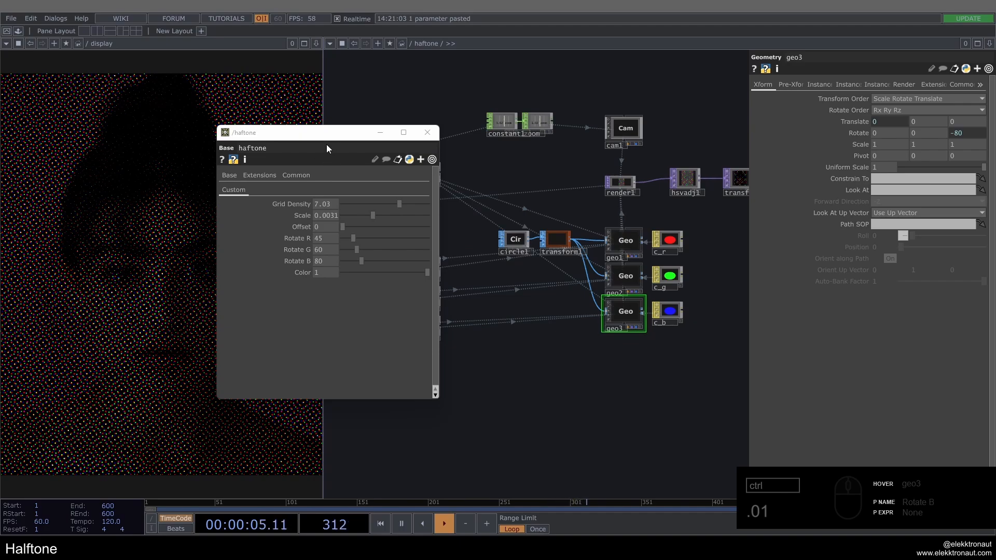
{"action": "left_click_drag", "start_coordinate": [324, 134], "coordinate": [274, 127]}
Select the transform_r, transform_g and transform_b operators together, with transform_r's Rotate setting shown
{"action": "left_click_drag", "start_coordinate": [548, 421], "coordinate": [713, 415]}
{"action": "scroll", "coordinate": [500, 273], "scroll_direction": "up", "scroll_amount": 4}
{"action": "left_click_drag", "start_coordinate": [577, 208], "coordinate": [692, 200]}
{"action": "left_click", "coordinate": [565, 235]}
{"action": "left_click_drag", "start_coordinate": [582, 185], "coordinate": [589, 419]}
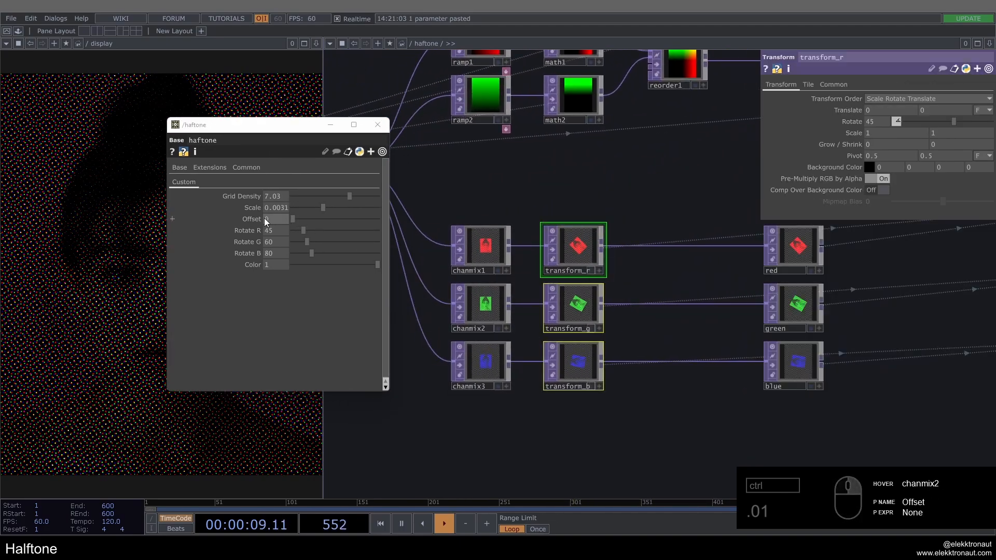
Reference haftone's Rotate R in all three transforms' Rotate, changing transform_g's expression to parent().par.Rotateg and transform_b's to parent().par.Rotateb
{"action": "right_click", "coordinate": [245, 228]}
{"action": "left_click", "coordinate": [222, 251]}
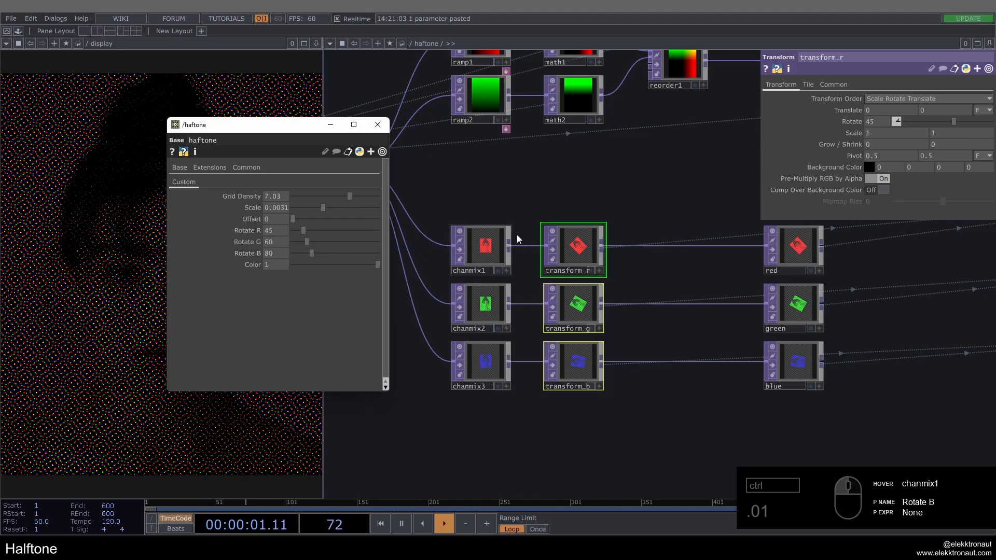
{"action": "right_click", "coordinate": [851, 120]}
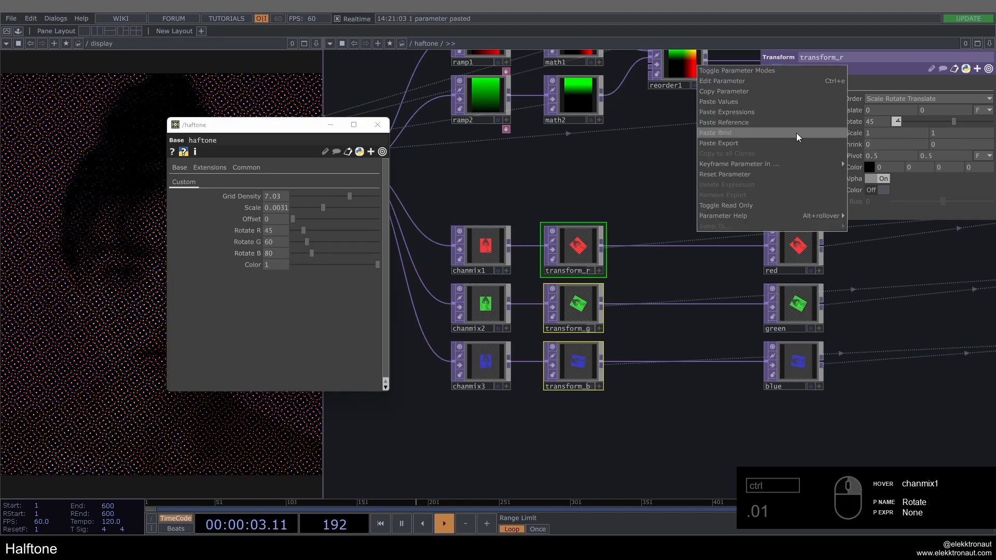
{"action": "left_click", "coordinate": [788, 120]}
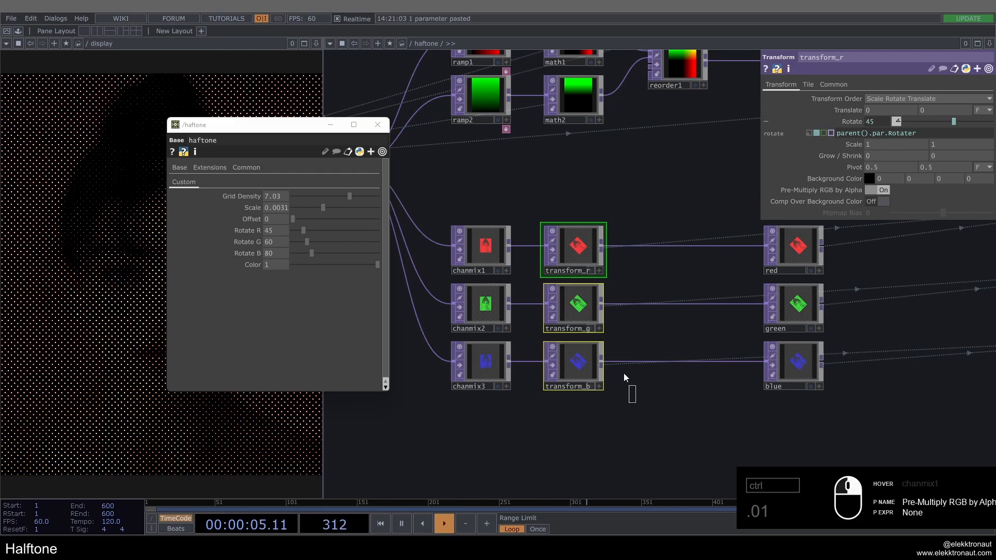
{"action": "left_click", "coordinate": [593, 313]}
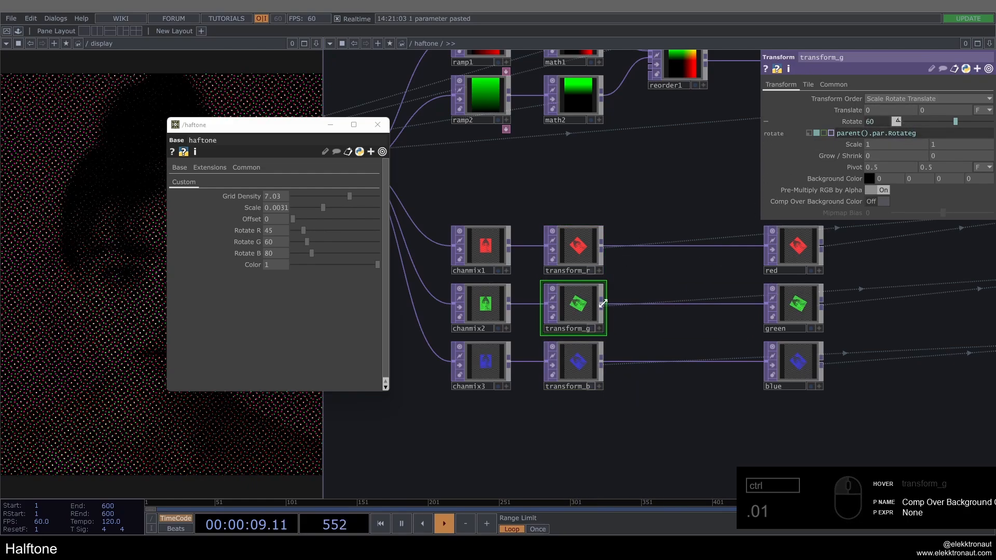
{"action": "left_click", "coordinate": [593, 370]}
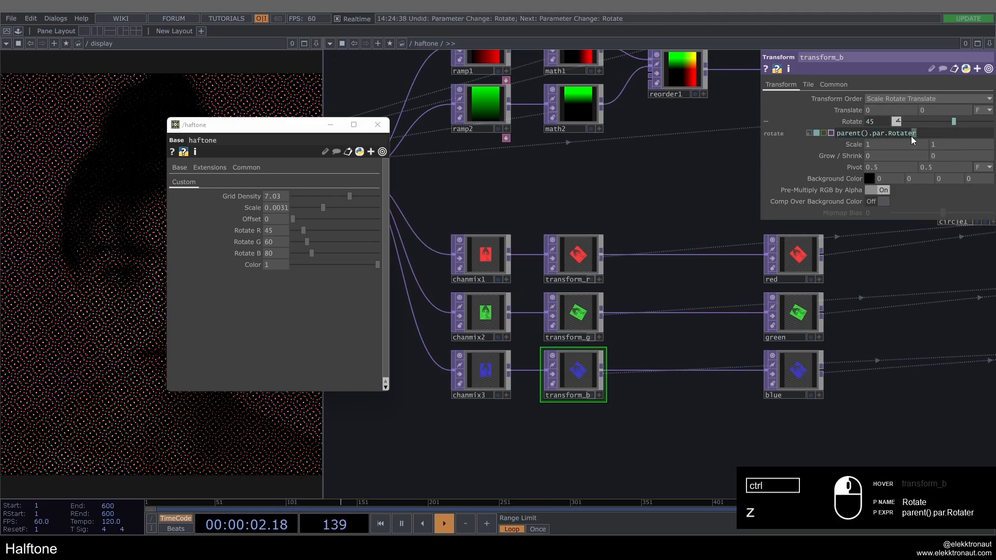
Try haftone's Rotate R, G and B at 135, 168 and 94, and reset all its custom parameters to their defaults
{"action": "left_click_drag", "start_coordinate": [302, 251], "coordinate": [325, 251]}
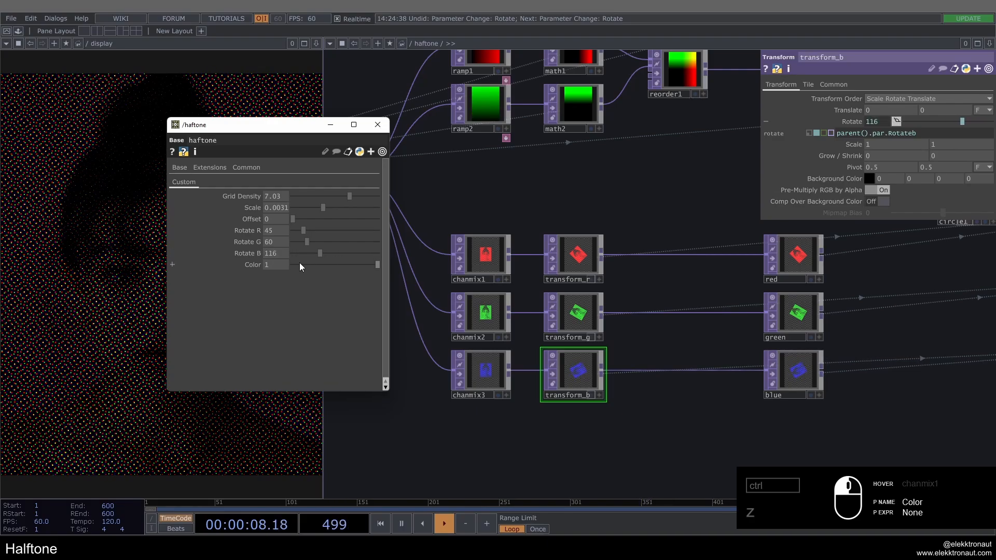
{"action": "left_click_drag", "start_coordinate": [306, 246], "coordinate": [325, 234]}
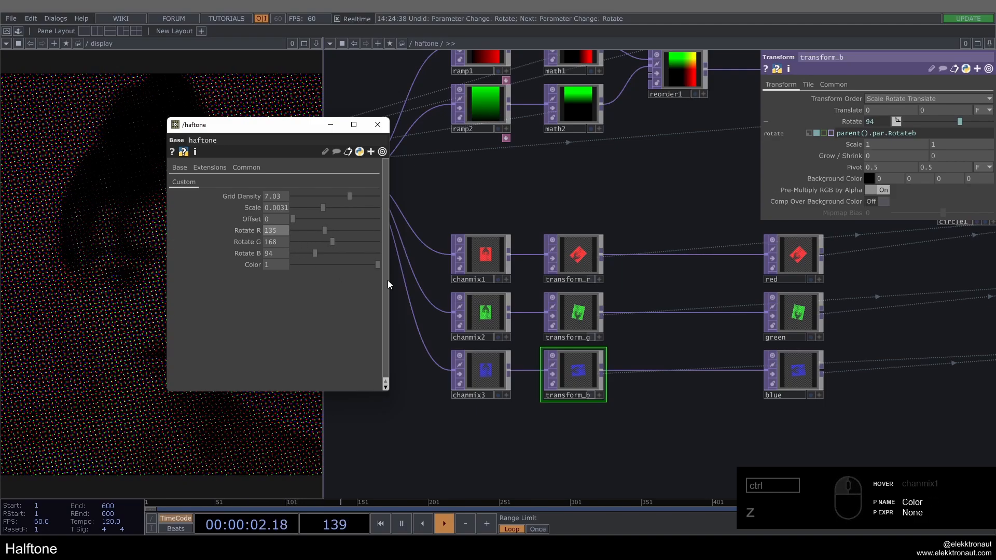
{"action": "scroll", "coordinate": [562, 325], "scroll_direction": "down", "scroll_amount": 3}
{"action": "scroll", "coordinate": [561, 326], "scroll_direction": "down", "scroll_amount": 5}
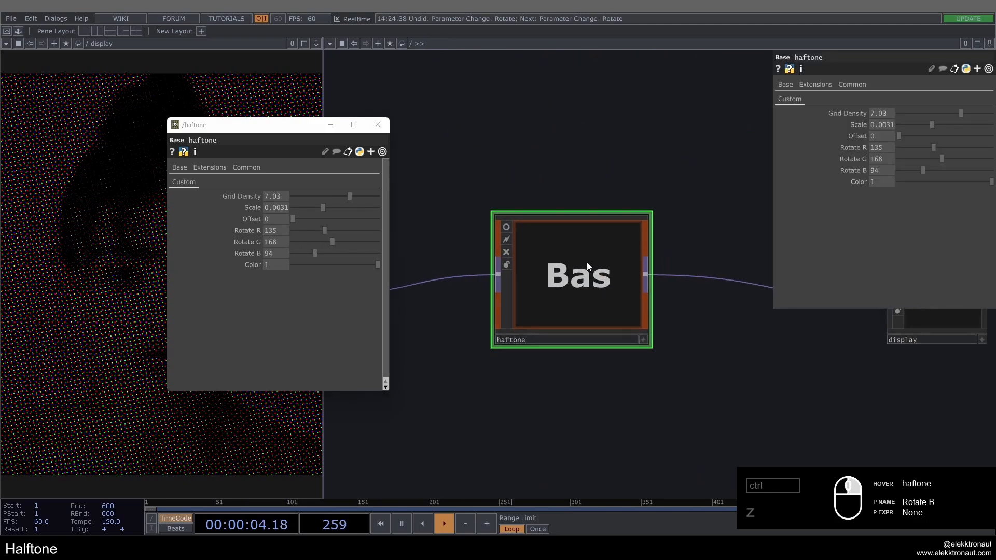
{"action": "right_click", "coordinate": [589, 262]}
{"action": "left_click", "coordinate": [617, 295]}
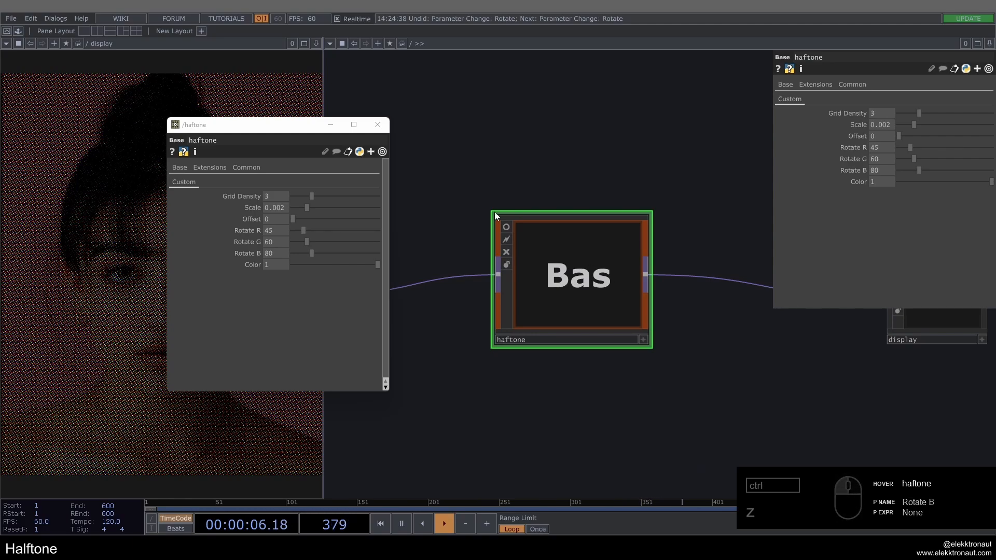
Reposition haftone's floating parameter window and go back inside the haftone network
{"action": "left_click_drag", "start_coordinate": [269, 132], "coordinate": [469, 113]}
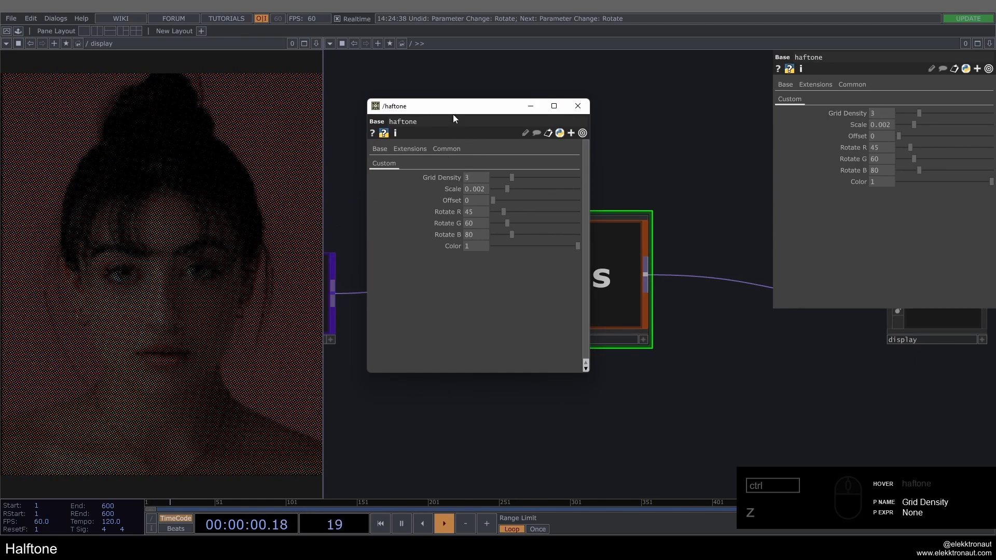
{"action": "left_click_drag", "start_coordinate": [453, 118], "coordinate": [322, 116]}
{"action": "scroll", "coordinate": [660, 228], "scroll_direction": "down", "scroll_amount": 5}
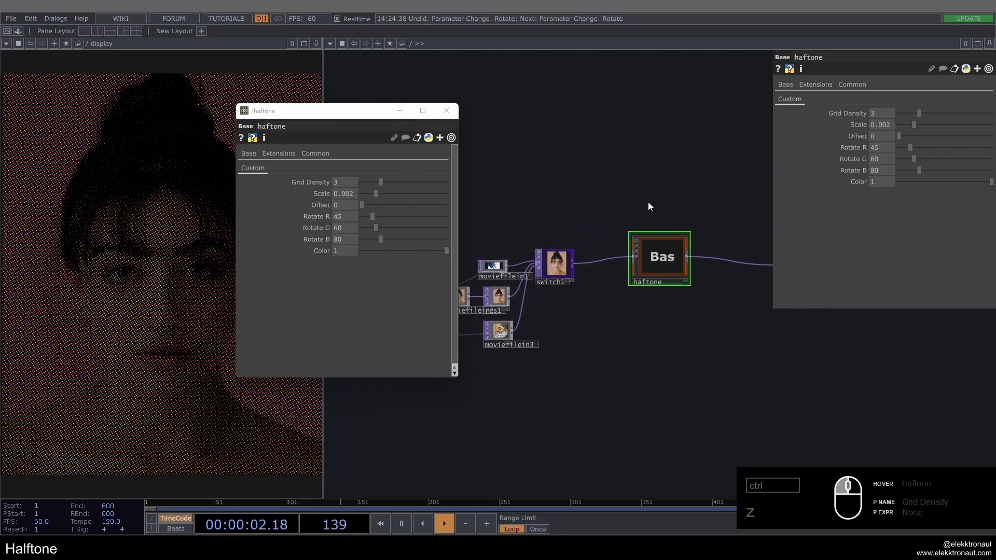
{"action": "scroll", "coordinate": [670, 222], "scroll_direction": "up", "scroll_amount": 3}
{"action": "scroll", "coordinate": [665, 250], "scroll_direction": "up", "scroll_amount": 3}
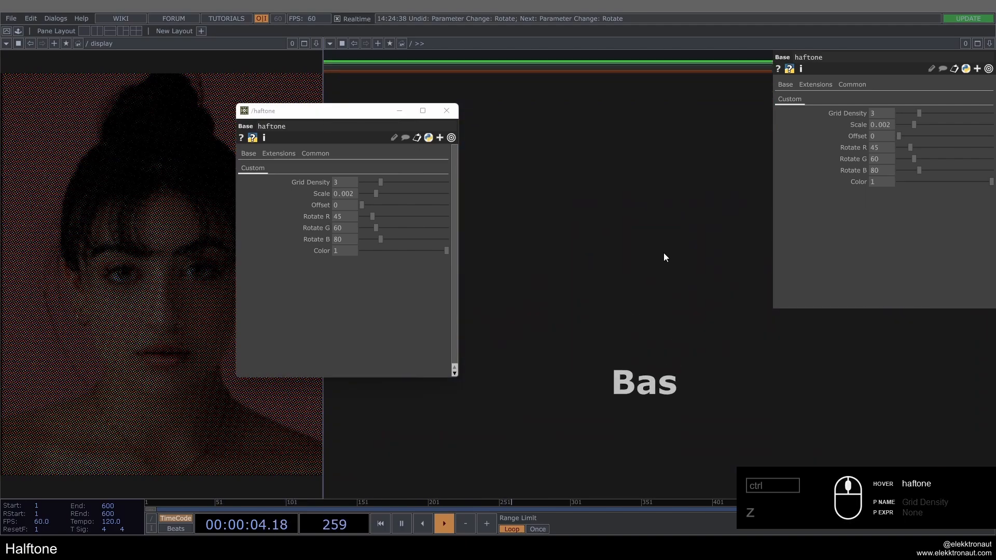
Copy haftone's Color parameter and paste it as a reference into hsvadj1's Saturation Multiplier
{"action": "right_click", "coordinate": [322, 249]}
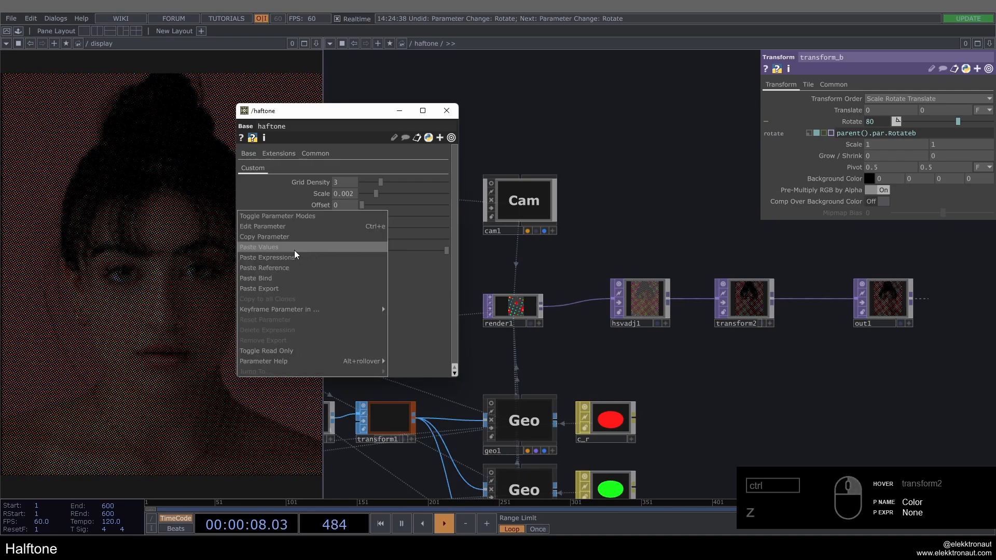
{"action": "left_click", "coordinate": [288, 238]}
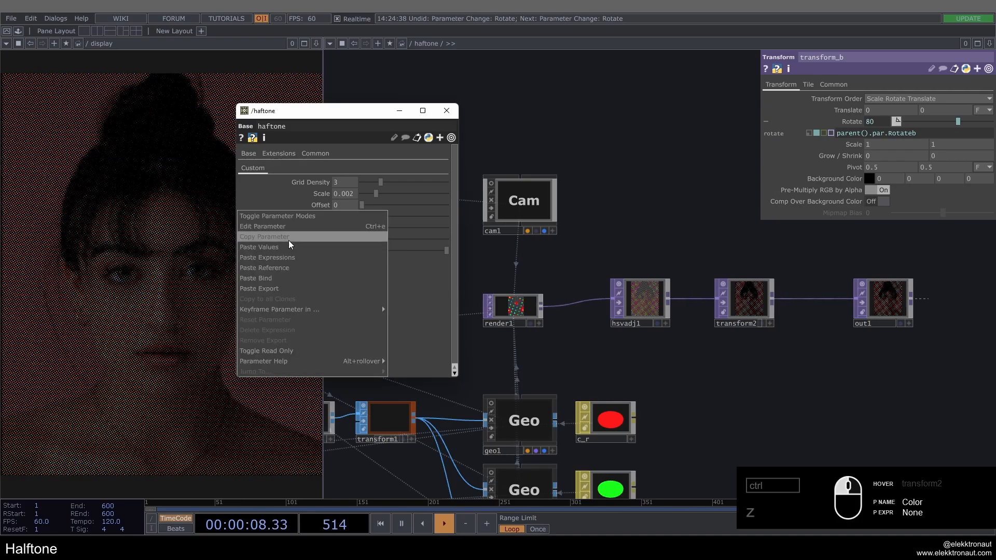
{"action": "left_click", "coordinate": [658, 306]}
{"action": "scroll", "coordinate": [643, 306], "scroll_direction": "up", "scroll_amount": 8}
{"action": "right_click", "coordinate": [841, 191]}
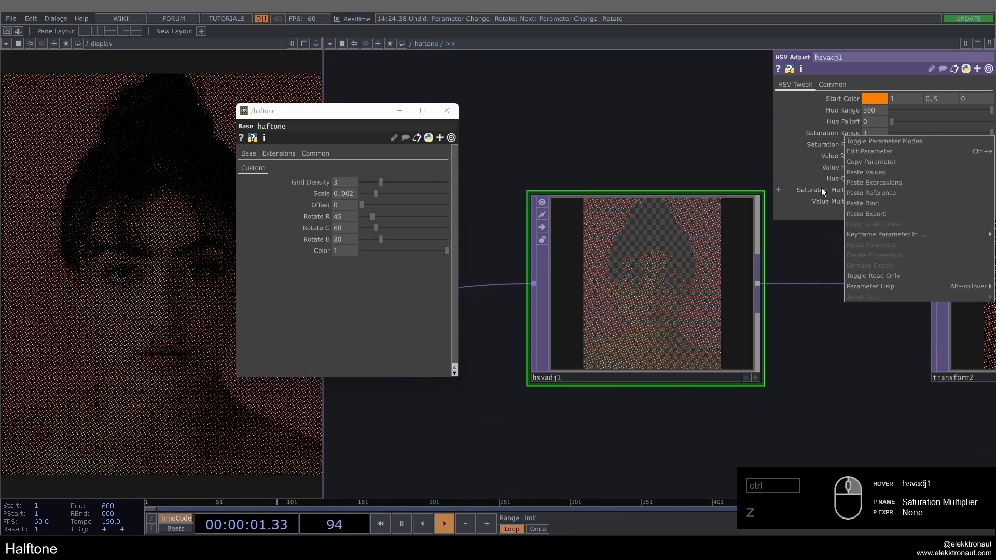
{"action": "left_click", "coordinate": [860, 197]}
Try haftone's Color at 0 to check the saturation control, and return it to 1
{"action": "scroll", "coordinate": [664, 254], "scroll_direction": "down", "scroll_amount": 4}
{"action": "scroll", "coordinate": [664, 255], "scroll_direction": "down", "scroll_amount": 3}
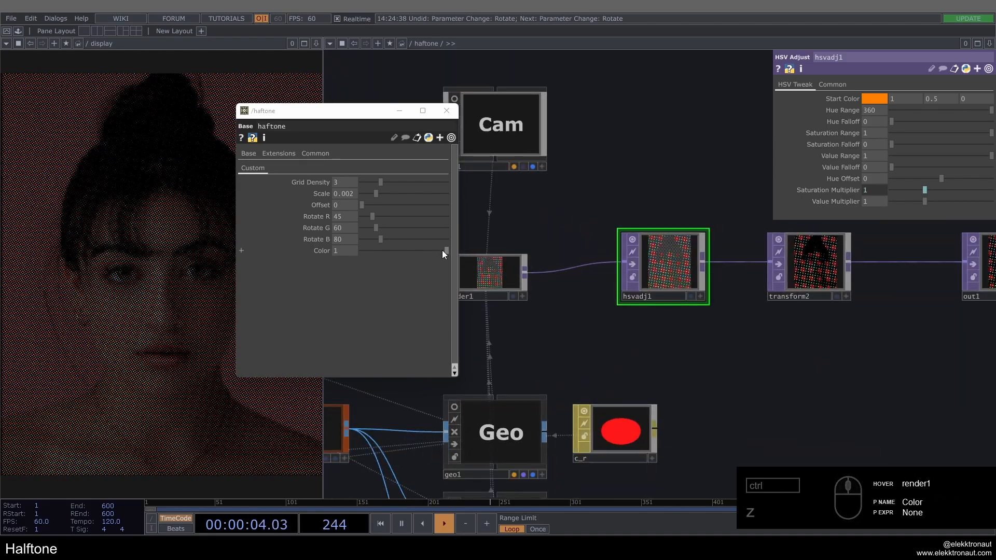
{"action": "left_click_drag", "start_coordinate": [442, 250], "coordinate": [310, 287]}
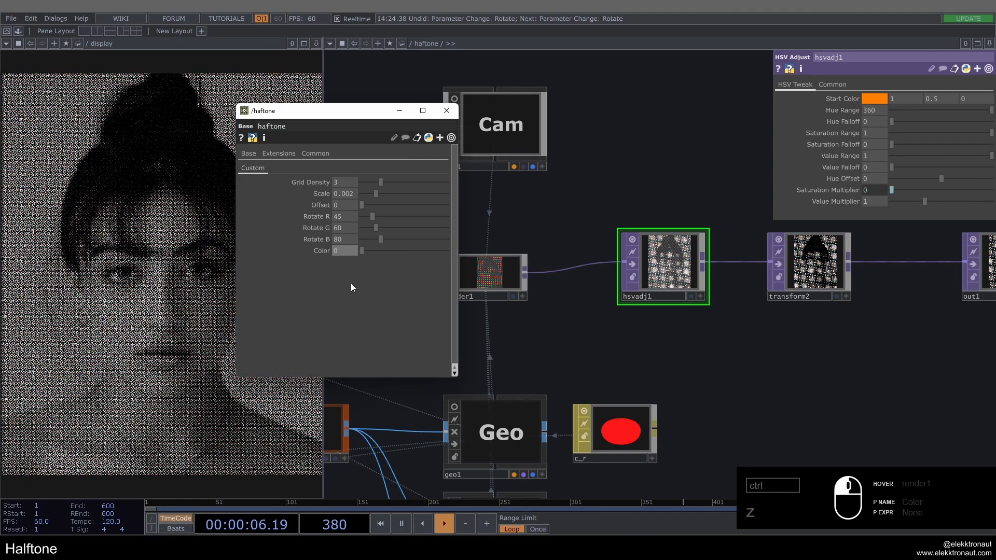
{"action": "left_click_drag", "start_coordinate": [351, 282], "coordinate": [466, 288]}
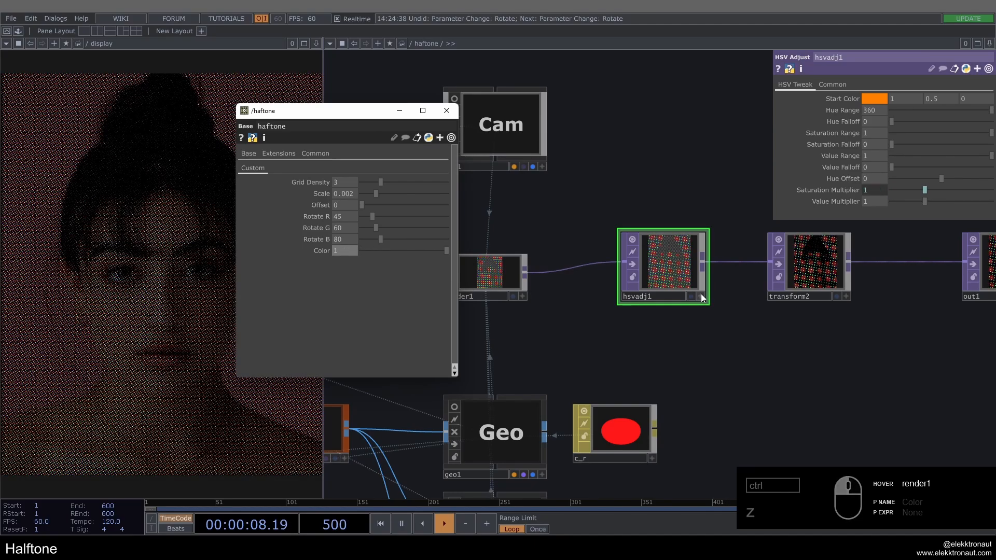
Customize the haftone component so that its Rotater and Color parameters each start a new section, and close the Component Editor
{"action": "key", "text": "u"}
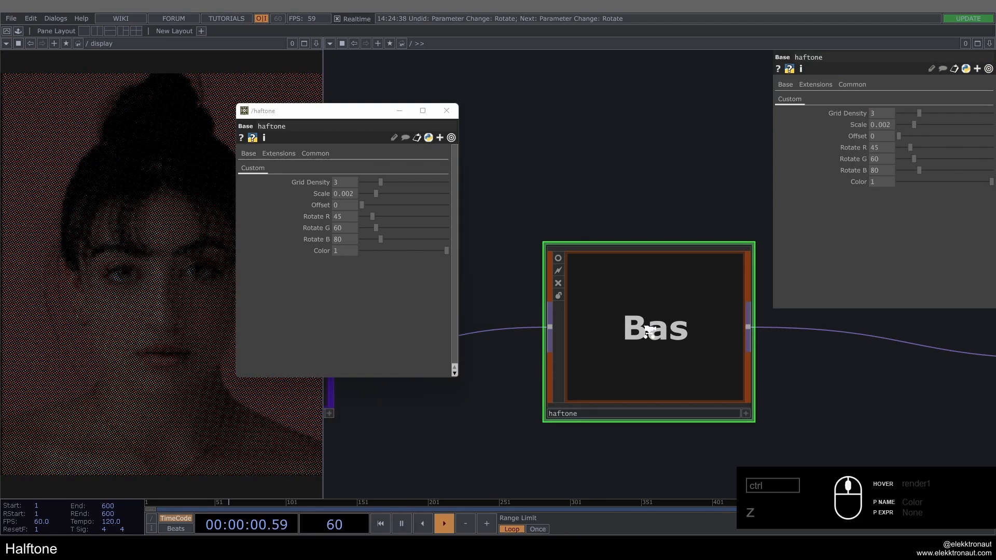
{"action": "right_click", "coordinate": [667, 323]}
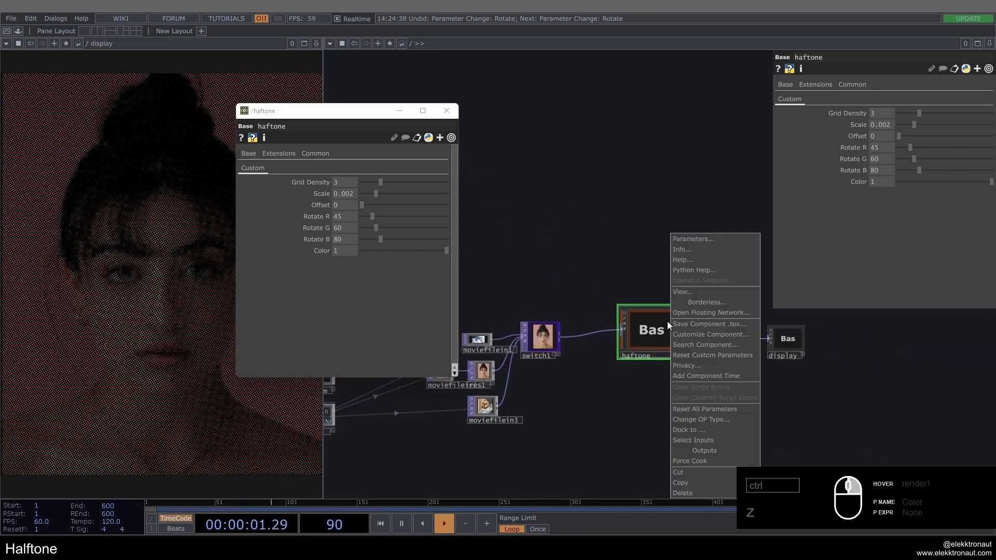
{"action": "left_click", "coordinate": [696, 335]}
{"action": "left_click_drag", "start_coordinate": [491, 87], "coordinate": [581, 91]}
{"action": "scroll", "coordinate": [730, 276], "scroll_direction": "up", "scroll_amount": 2}
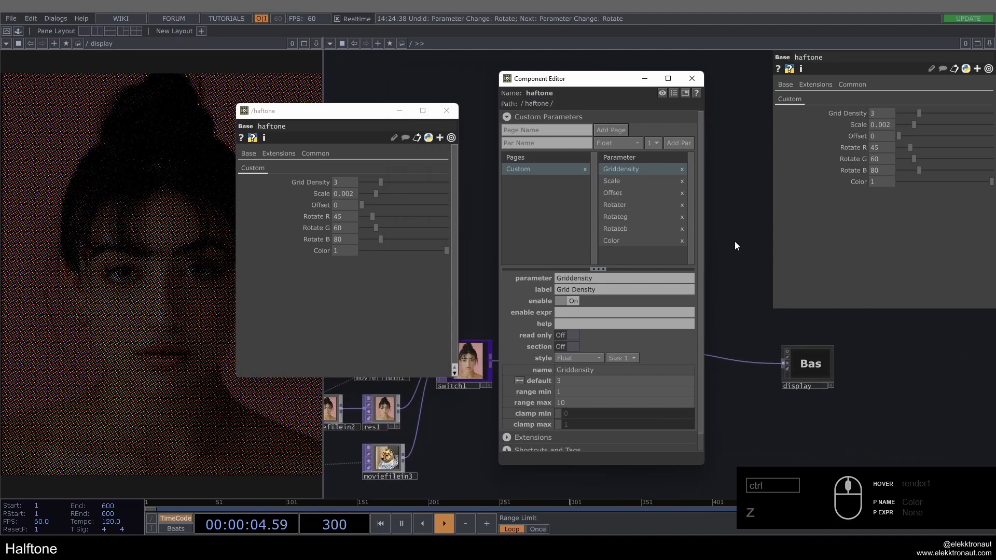
{"action": "left_click", "coordinate": [651, 204]}
{"action": "left_click", "coordinate": [569, 347]}
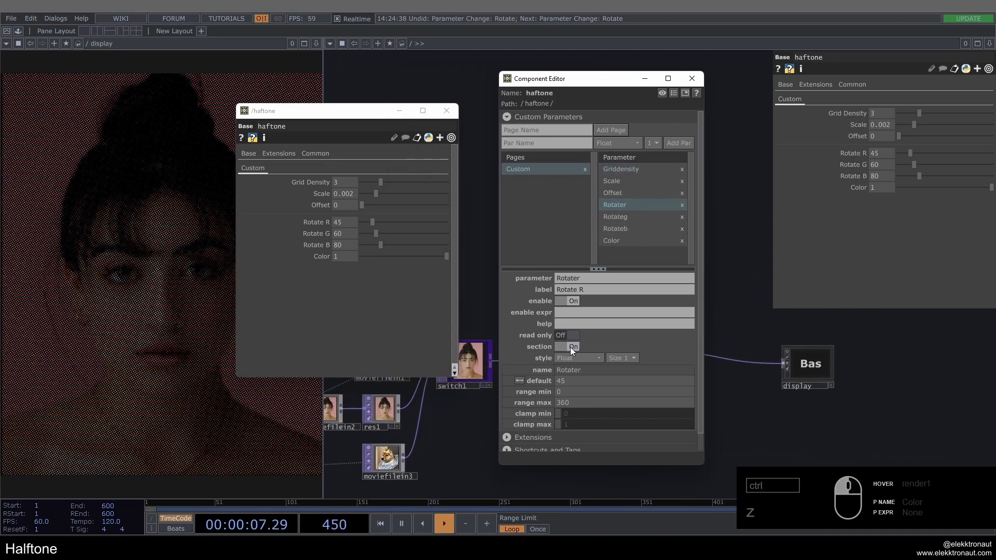
{"action": "left_click", "coordinate": [638, 241]}
{"action": "left_click", "coordinate": [568, 347]}
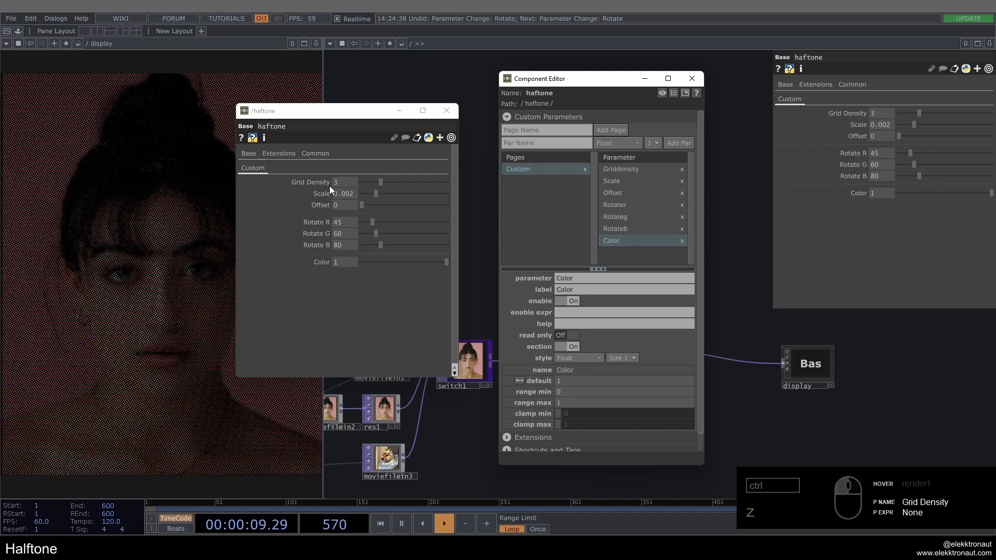
{"action": "left_click", "coordinate": [693, 79]}
Inside haftone, move transform2 and out1 away from hsvadj1 to leave room between them, and close haftone's floating parameter window
{"action": "double_click", "coordinate": [617, 349]}
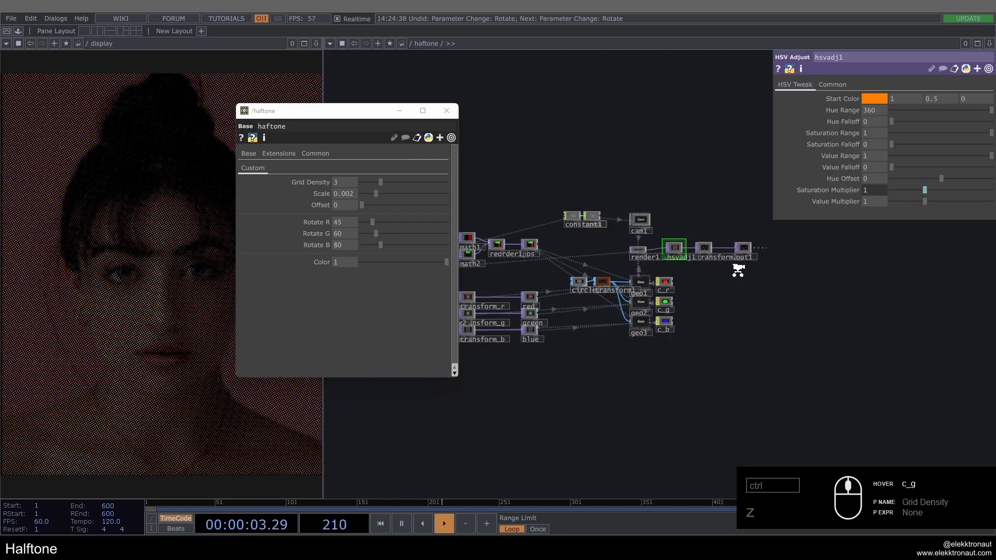
{"action": "scroll", "coordinate": [738, 271], "scroll_direction": "up", "scroll_amount": 5}
{"action": "left_click_drag", "start_coordinate": [743, 318], "coordinate": [806, 422]}
{"action": "scroll", "coordinate": [842, 379], "scroll_direction": "up", "scroll_amount": 2}
{"action": "right_click_drag", "start_coordinate": [846, 377], "coordinate": [696, 302]}
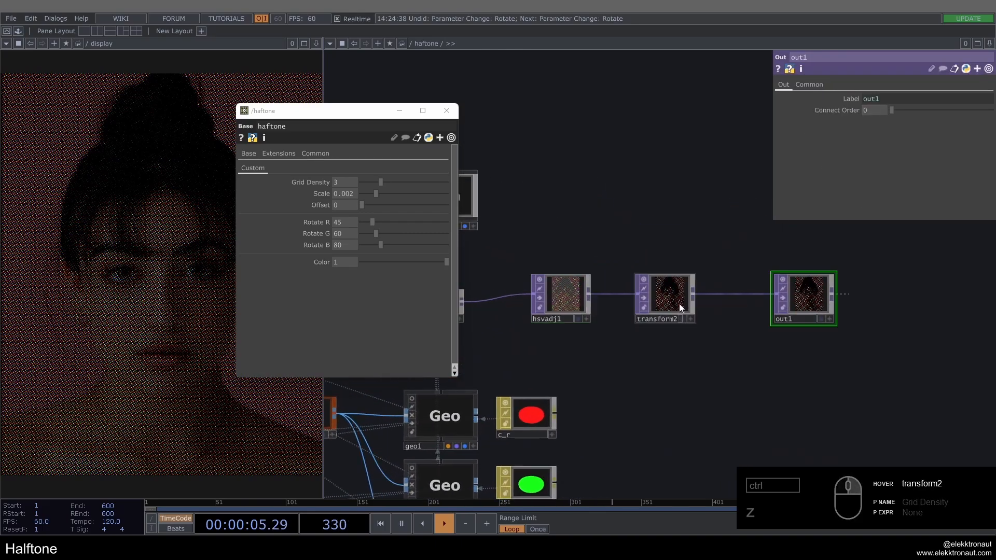
{"action": "right_click_drag", "start_coordinate": [823, 391], "coordinate": [677, 305]}
{"action": "left_click_drag", "start_coordinate": [677, 305], "coordinate": [828, 306]}
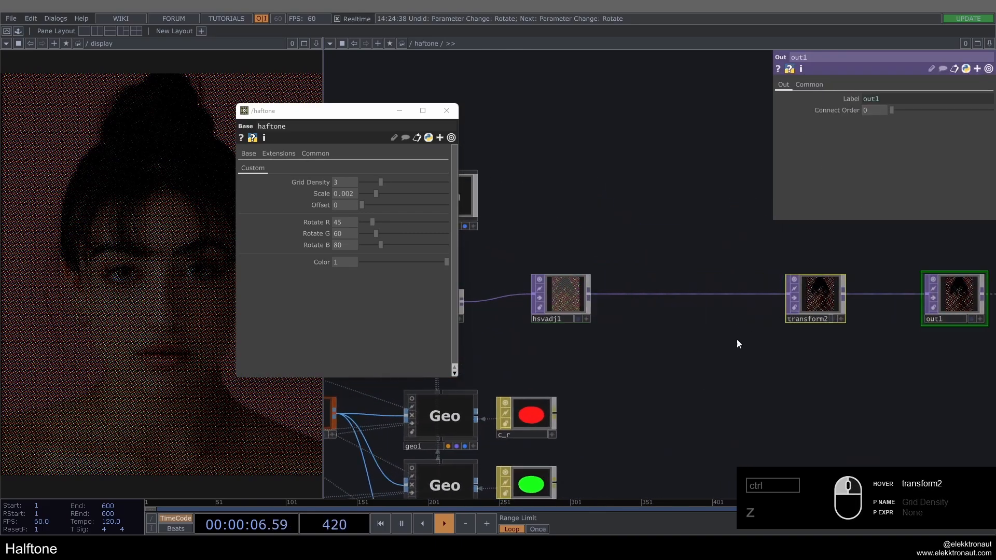
{"action": "left_click", "coordinate": [448, 111]}
{"action": "left_click_drag", "start_coordinate": [619, 189], "coordinate": [570, 174]}
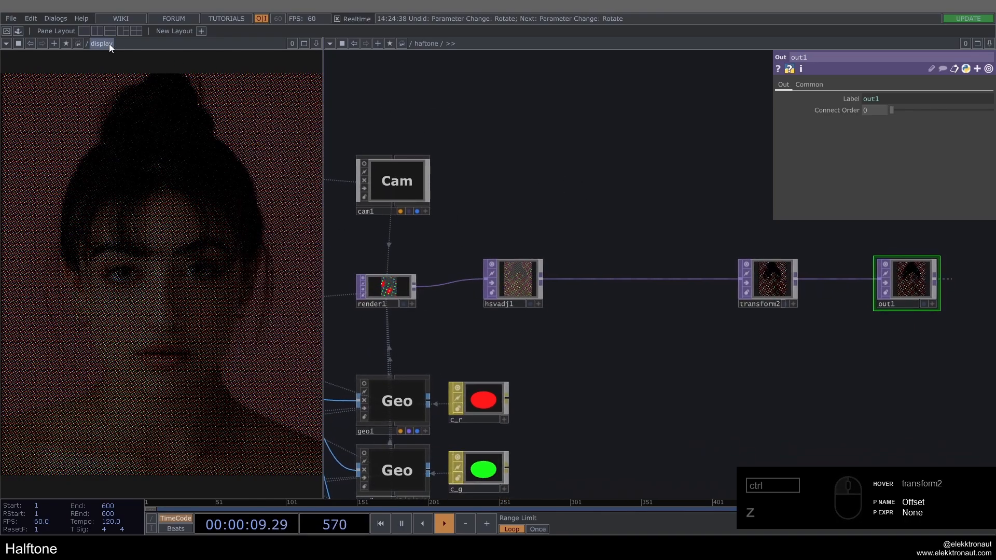
Add the bloom component from the Palette's ImageFilters and wire it between hsvadj1 and transform2
{"action": "left_click", "coordinate": [18, 30]}
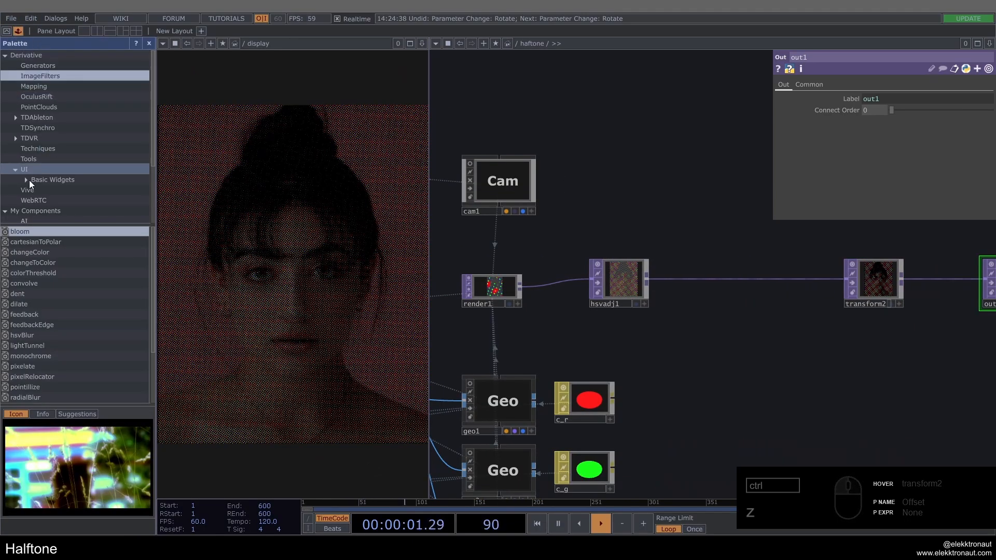
{"action": "left_click_drag", "start_coordinate": [24, 230], "coordinate": [753, 332]}
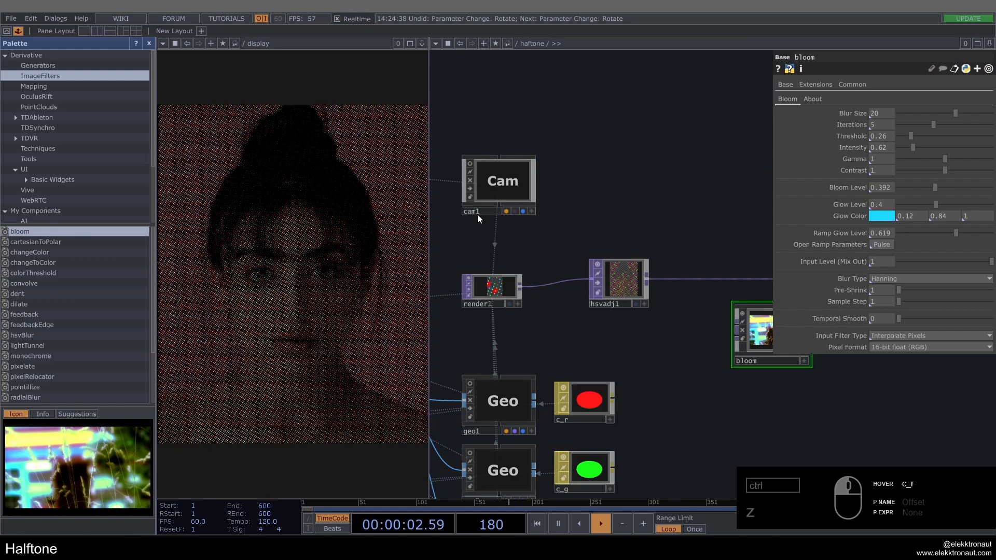
{"action": "left_click", "coordinate": [149, 43]}
{"action": "scroll", "coordinate": [622, 285], "scroll_direction": "up", "scroll_amount": 3}
{"action": "scroll", "coordinate": [622, 284], "scroll_direction": "up", "scroll_amount": 2}
{"action": "left_click_drag", "start_coordinate": [443, 251], "coordinate": [606, 345]}
{"action": "left_click_drag", "start_coordinate": [747, 359], "coordinate": [721, 301]}
{"action": "left_click_drag", "start_coordinate": [527, 370], "coordinate": [573, 347]}
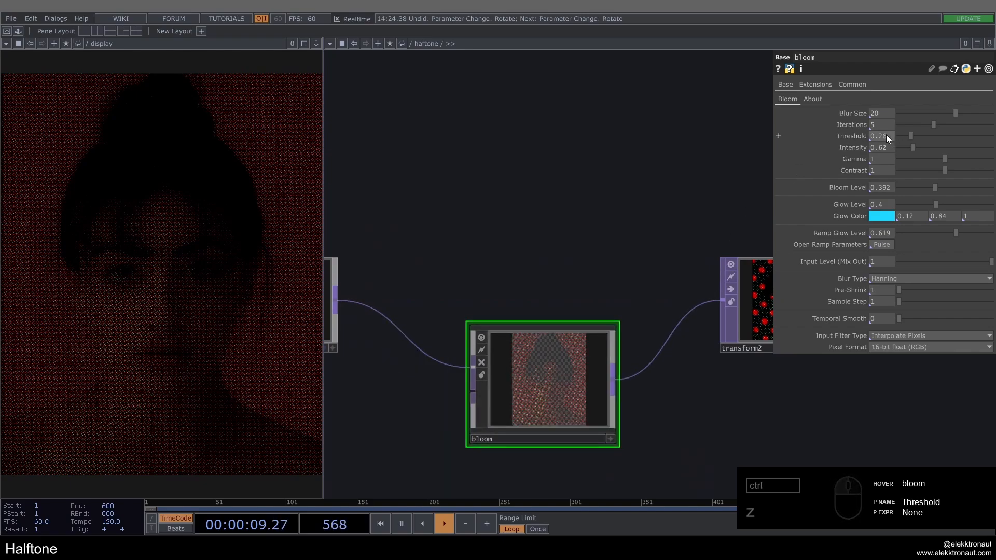
Set the bloom component's Threshold to 0.1 and its Intensity to 1.63
{"action": "type", "text": "1"}
{"action": "key", "text": "Return"}
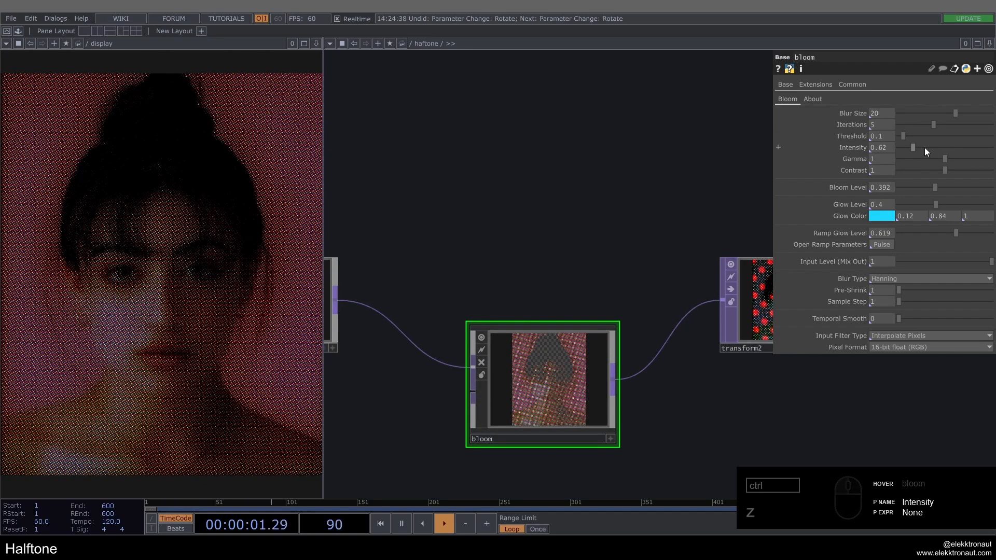
{"action": "left_click_drag", "start_coordinate": [924, 148], "coordinate": [941, 150]}
Leave the haftone network and set haftone's Grid Density to 5.01 and Scale to 0.0035
{"action": "scroll", "coordinate": [515, 268], "scroll_direction": "down", "scroll_amount": 5}
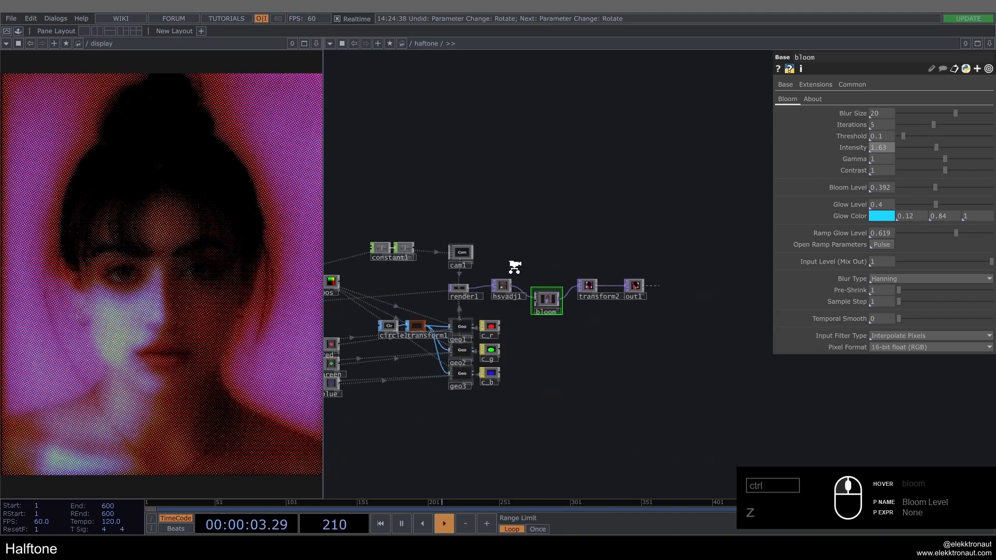
{"action": "scroll", "coordinate": [515, 268], "scroll_direction": "down", "scroll_amount": 2}
{"action": "left_click_drag", "start_coordinate": [913, 118], "coordinate": [936, 126]}
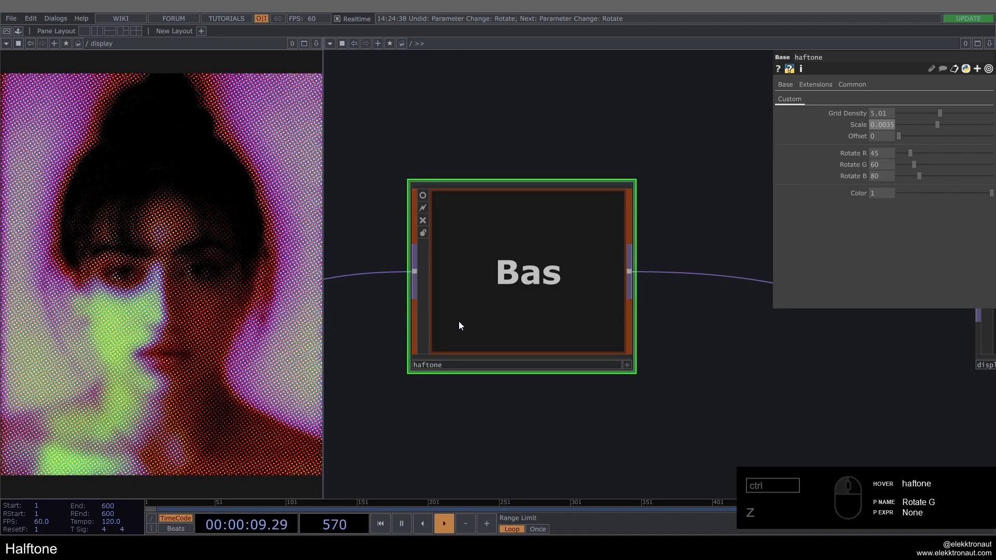
Go back inside haftone and lower the bloom component's Contrast to 0.6
{"action": "scroll", "coordinate": [459, 324], "scroll_direction": "up", "scroll_amount": 5}
{"action": "scroll", "coordinate": [659, 223], "scroll_direction": "up", "scroll_amount": 3}
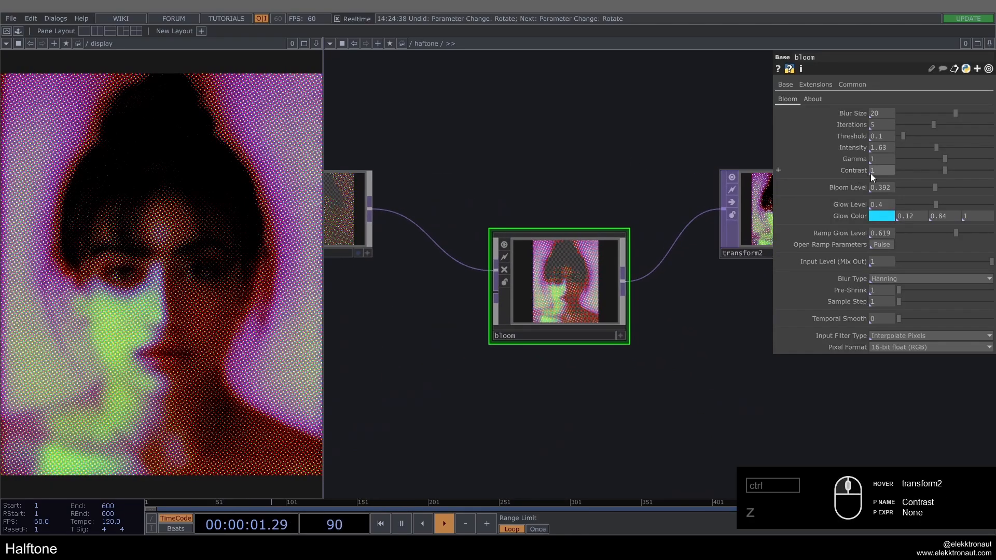
{"action": "left_click_drag", "start_coordinate": [945, 170], "coordinate": [928, 189]}
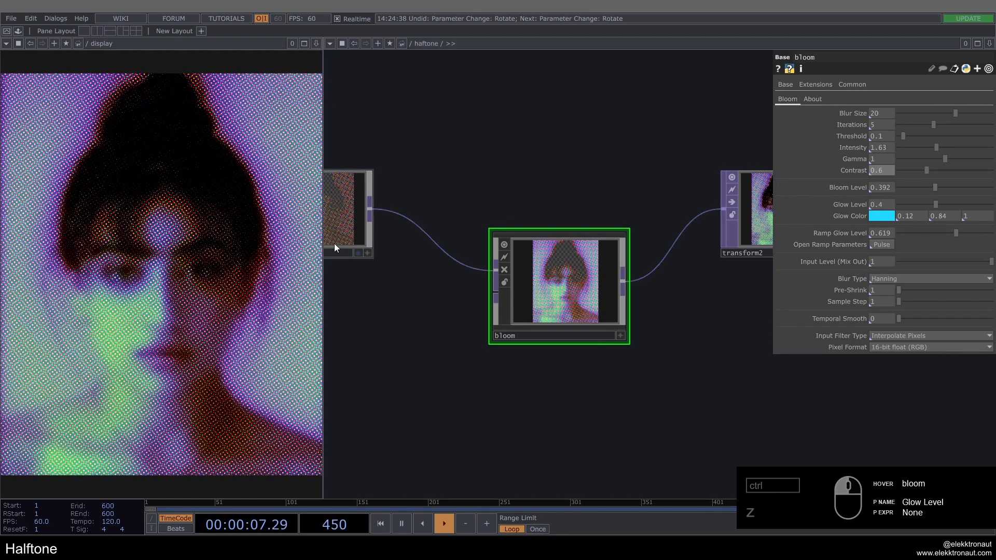
Leave the haftone network and preview the other source images by setting switch1's Index to 0 and 2
{"action": "scroll", "coordinate": [543, 277], "scroll_direction": "down", "scroll_amount": 5}
{"action": "scroll", "coordinate": [543, 277], "scroll_direction": "down", "scroll_amount": 5}
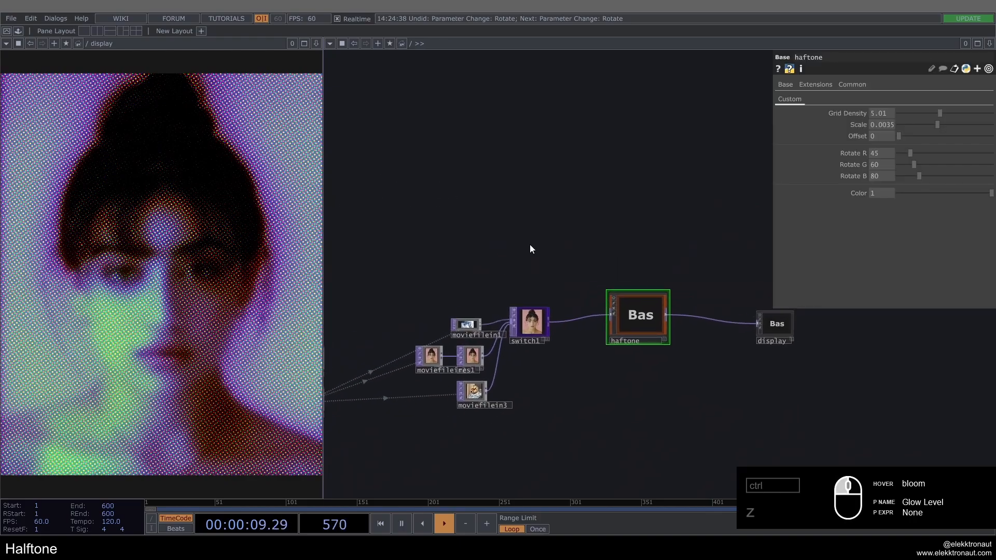
{"action": "left_click", "coordinate": [550, 328]}
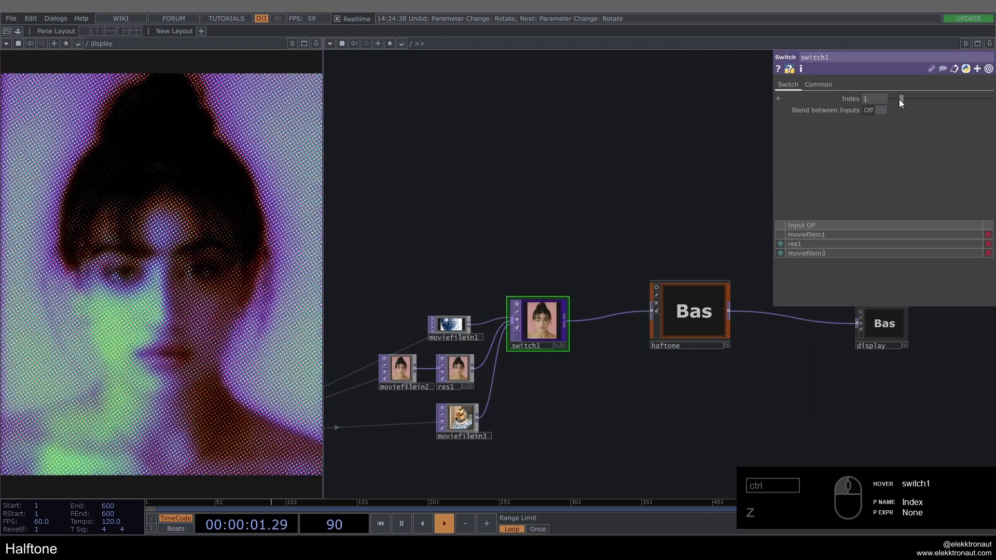
{"action": "left_click_drag", "start_coordinate": [898, 99], "coordinate": [888, 99]}
{"action": "left_click_drag", "start_coordinate": [576, 238], "coordinate": [516, 174]}
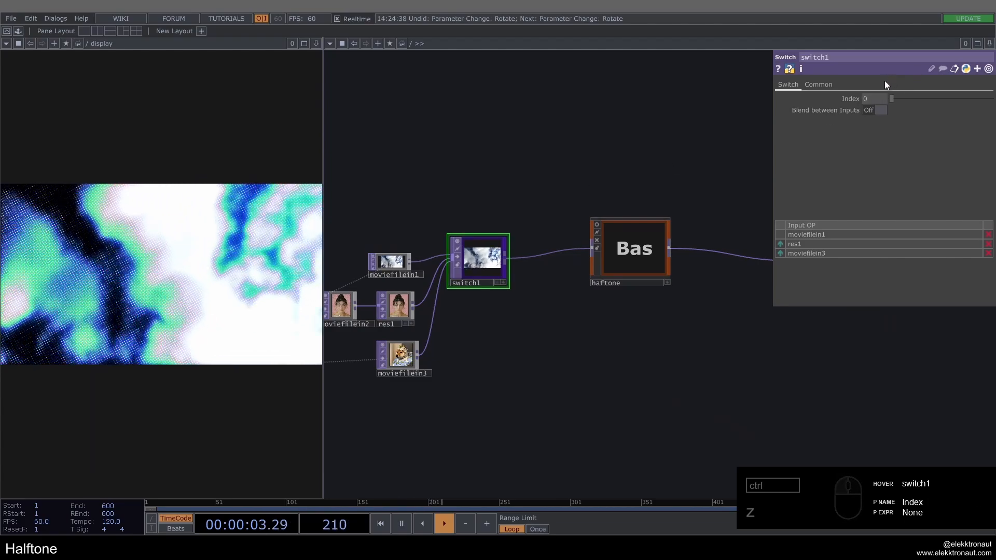
{"action": "left_click", "coordinate": [911, 99]}
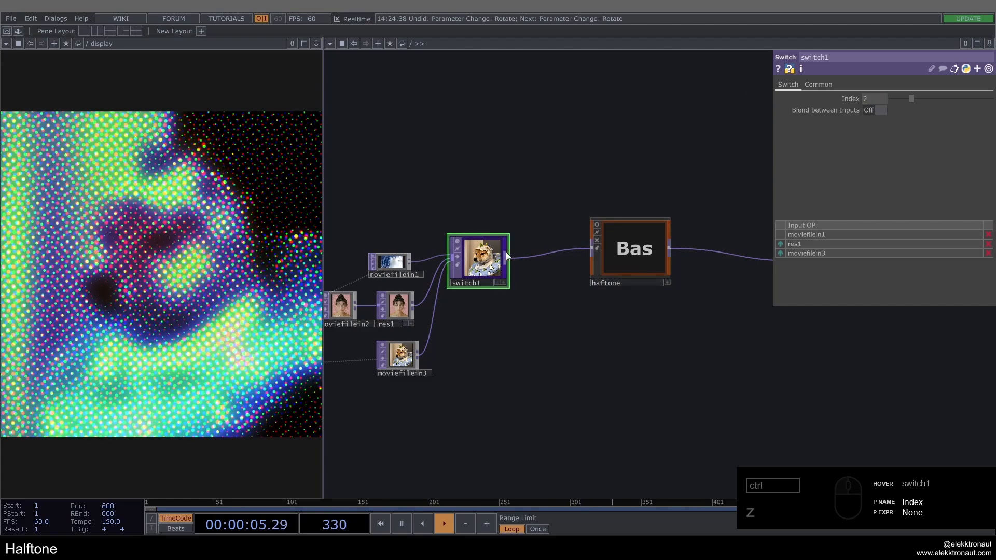
Lower haftone's Grid Density to 2.36 and its Scale to 0.0015
{"action": "scroll", "coordinate": [690, 280], "scroll_direction": "up", "scroll_amount": 4}
{"action": "left_click", "coordinate": [643, 254]}
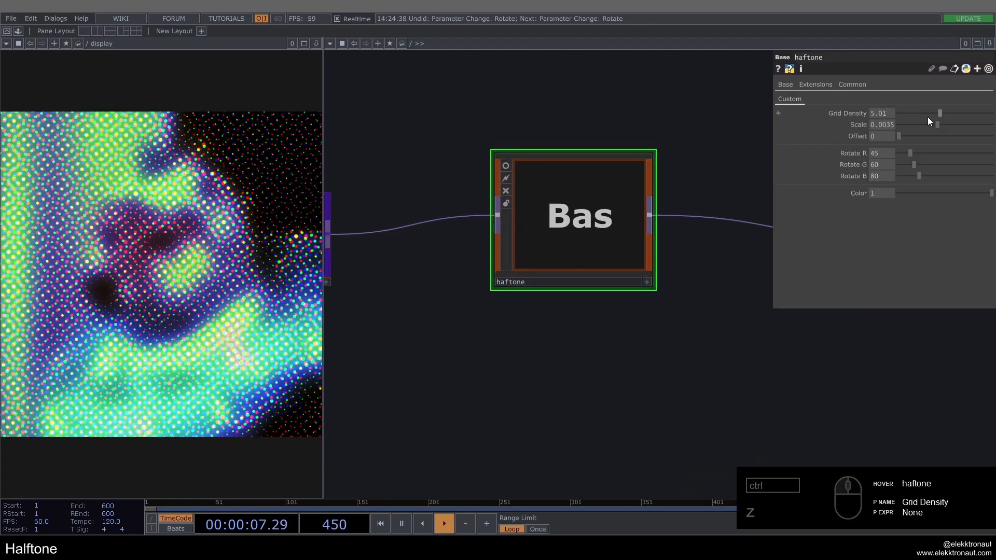
{"action": "mouse_move", "coordinate": [931, 113]}
{"action": "left_mouse_down"}
{"action": "mouse_move", "coordinate": [929, 127]}
{"action": "mouse_move", "coordinate": [913, 112]}
{"action": "left_mouse_up"}
{"action": "left_click_drag", "start_coordinate": [436, 406], "coordinate": [473, 415]}
{"action": "scroll", "coordinate": [564, 329], "scroll_direction": "down", "scroll_amount": 3}
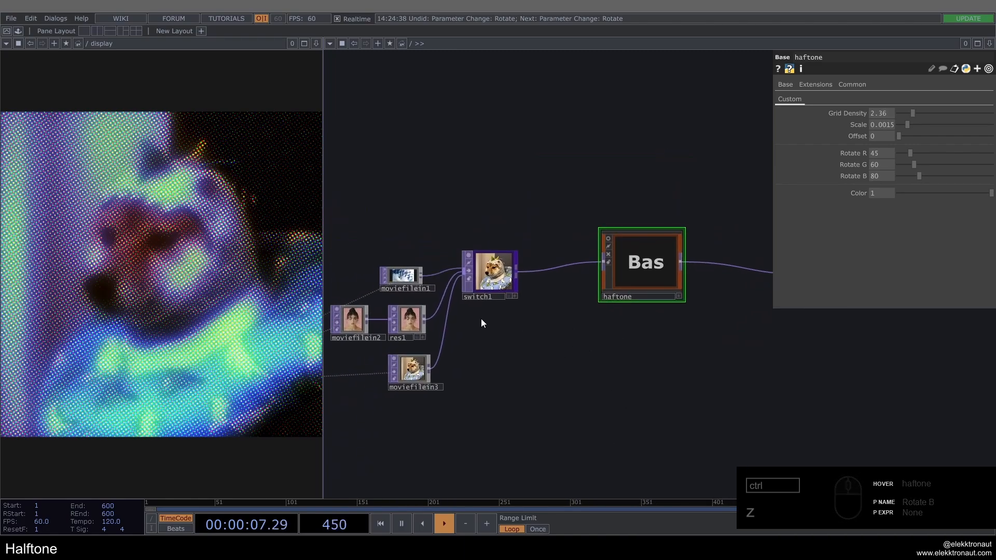
Go inside haftone and examine the input, fit1 and res1 nodes at the start of its network
{"action": "scroll", "coordinate": [418, 311], "scroll_direction": "up", "scroll_amount": 3}
{"action": "left_click_drag", "start_coordinate": [502, 338], "coordinate": [566, 345]}
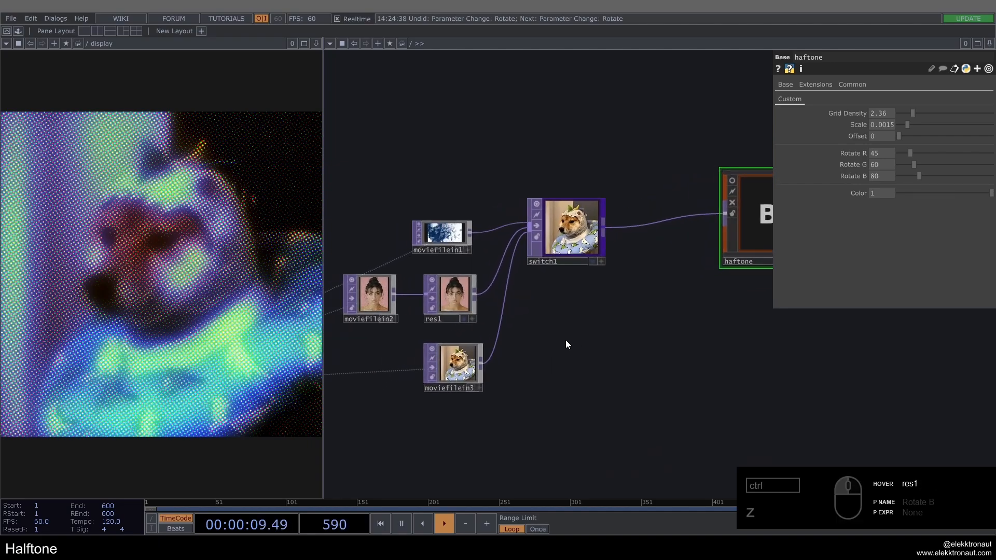
{"action": "left_click_drag", "start_coordinate": [692, 202], "coordinate": [649, 213]}
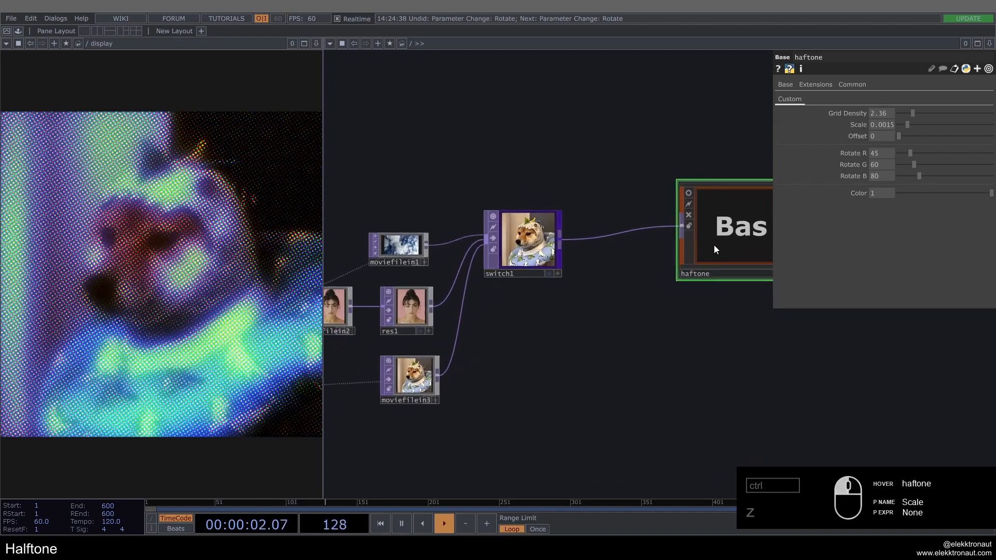
{"action": "scroll", "coordinate": [714, 245], "scroll_direction": "up", "scroll_amount": 5}
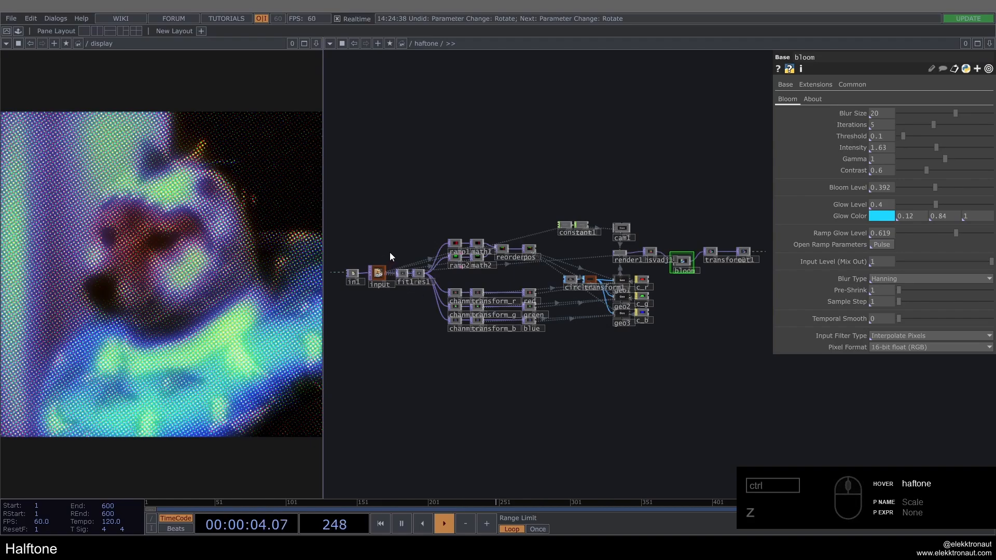
{"action": "scroll", "coordinate": [392, 257], "scroll_direction": "up", "scroll_amount": 8}
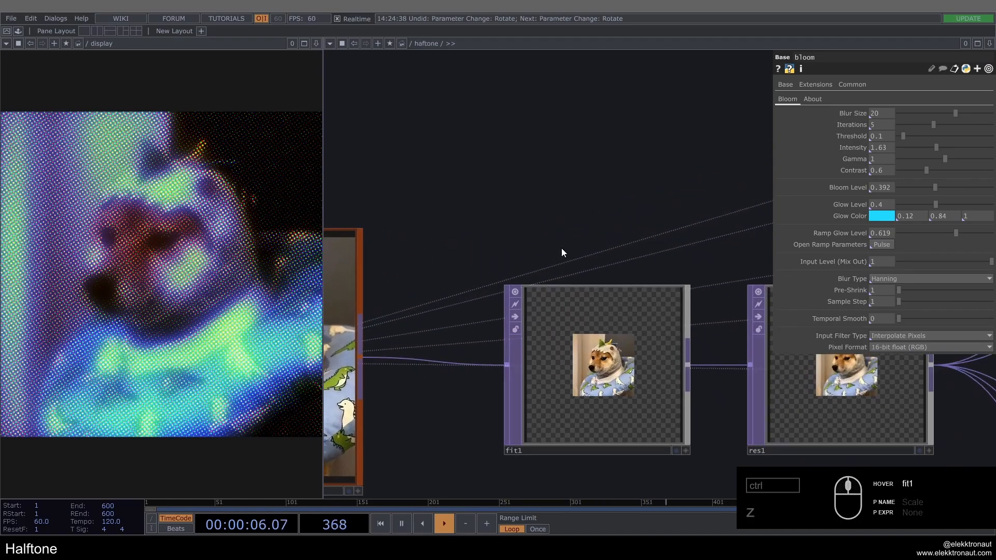
{"action": "scroll", "coordinate": [562, 251], "scroll_direction": "down", "scroll_amount": 3}
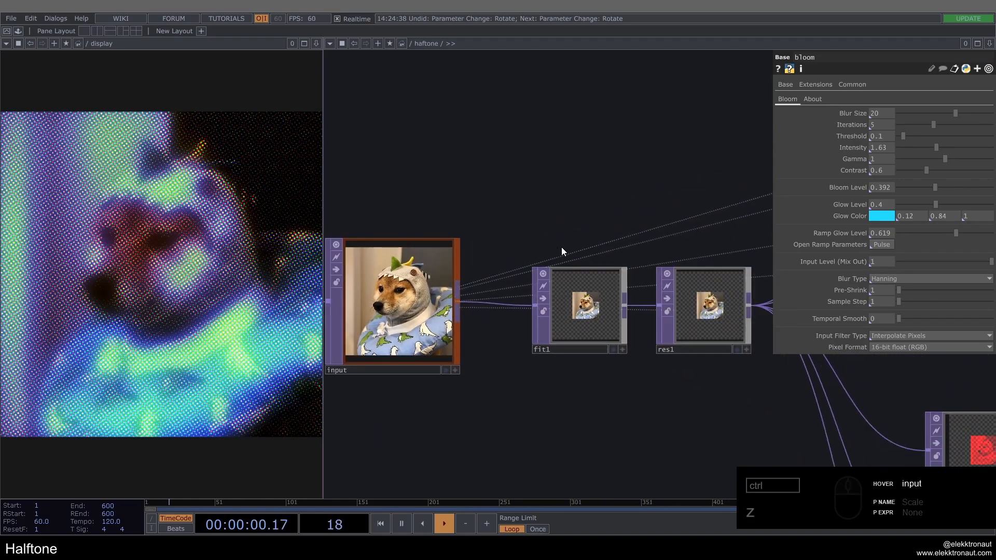
{"action": "scroll", "coordinate": [562, 252], "scroll_direction": "down", "scroll_amount": 4}
{"action": "scroll", "coordinate": [574, 245], "scroll_direction": "up", "scroll_amount": 4}
{"action": "scroll", "coordinate": [583, 246], "scroll_direction": "down", "scroll_amount": 2}
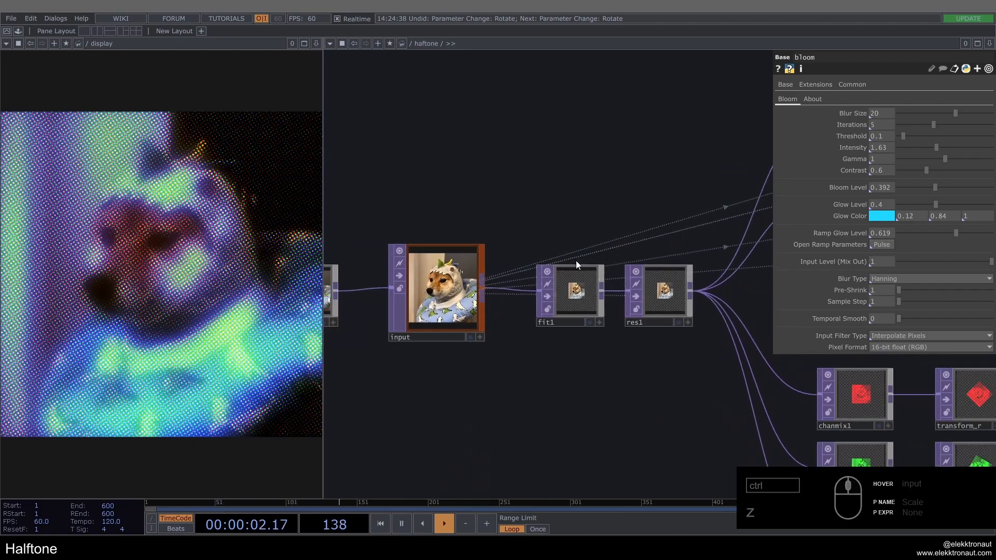
{"action": "middle_click", "coordinate": [443, 287]}
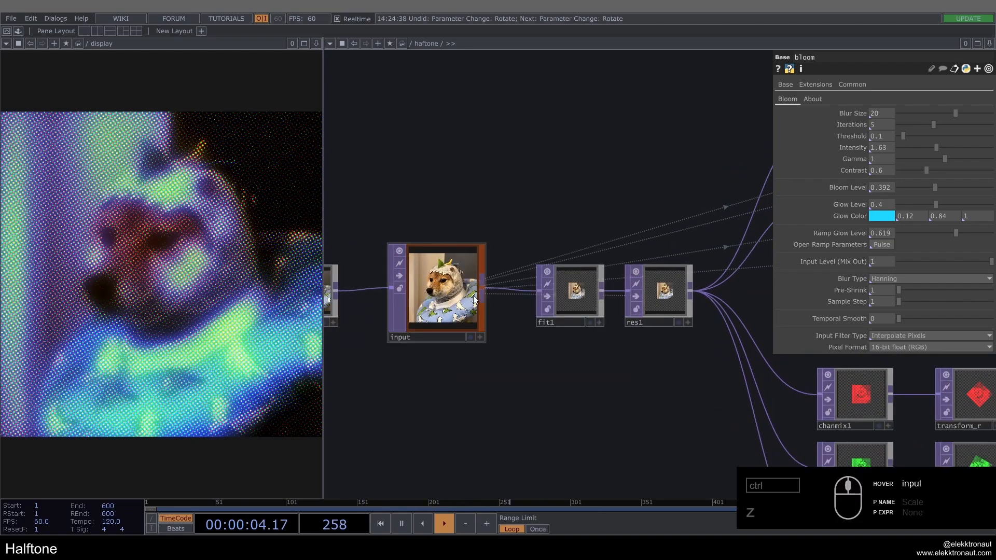
{"action": "scroll", "coordinate": [462, 288], "scroll_direction": "down", "scroll_amount": 3}
{"action": "scroll", "coordinate": [470, 285], "scroll_direction": "up", "scroll_amount": 4}
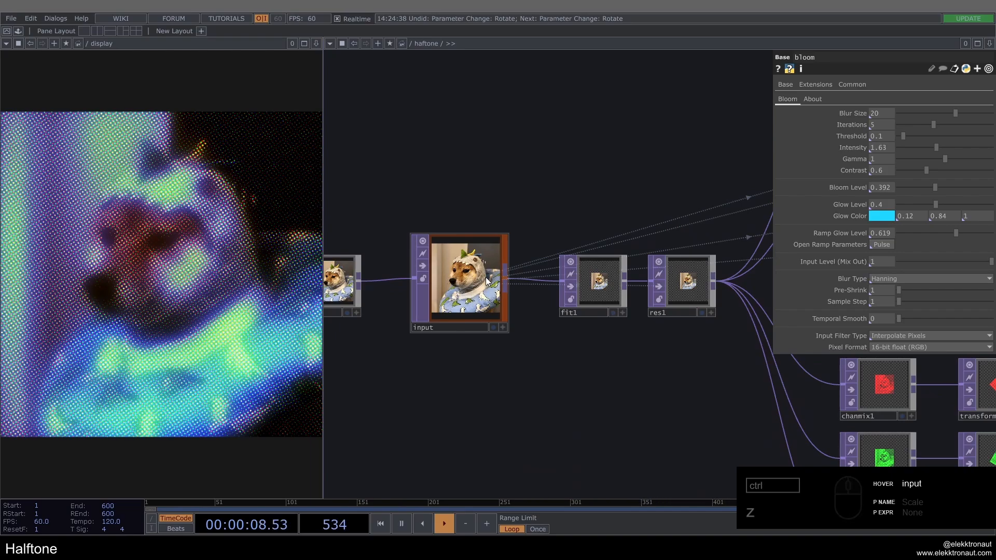
{"action": "scroll", "coordinate": [513, 267], "scroll_direction": "down", "scroll_amount": 6}
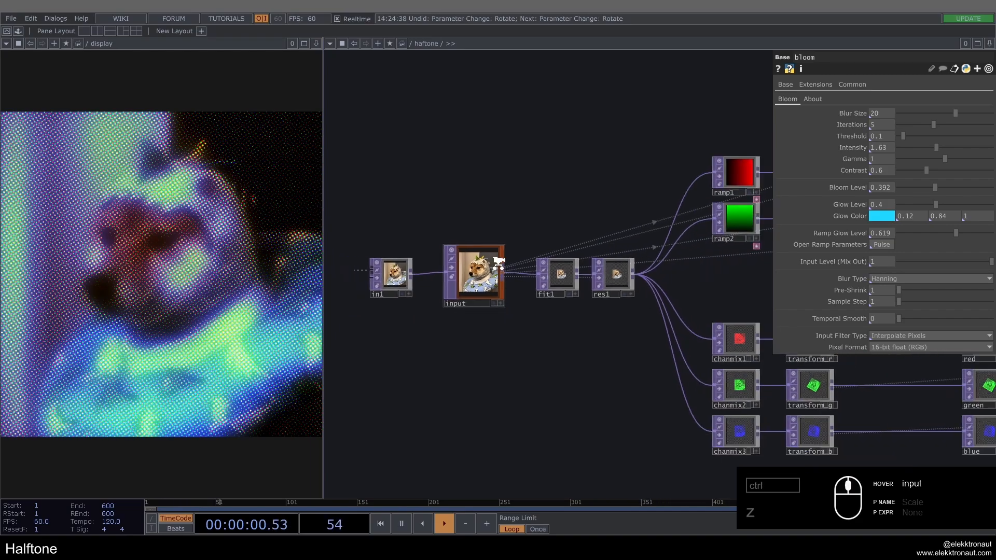
{"action": "scroll", "coordinate": [529, 278], "scroll_direction": "up", "scroll_amount": 4}
{"action": "scroll", "coordinate": [530, 295], "scroll_direction": "down", "scroll_amount": 6}
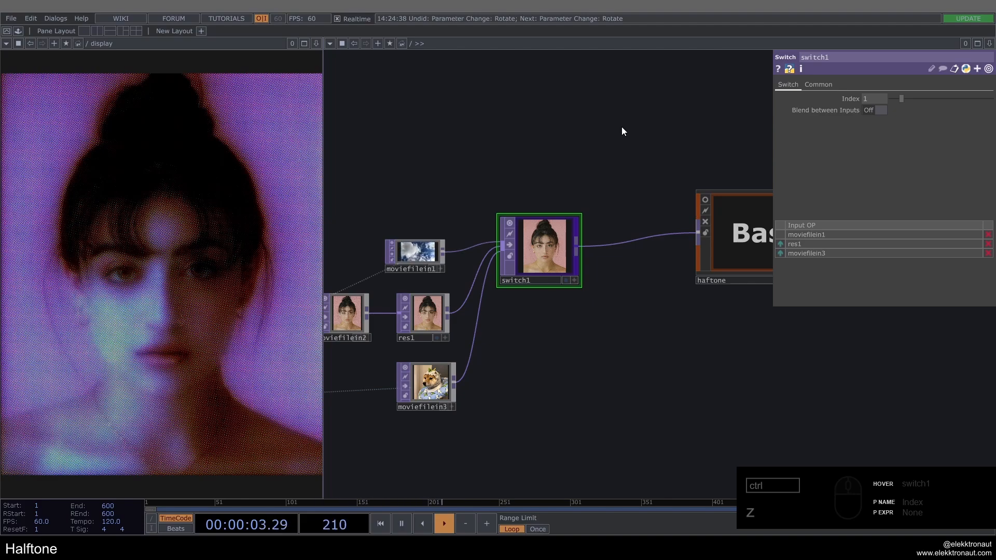
Review the whole haftone network from the input through the channel, geometry and render nodes to bloom and out1
{"action": "scroll", "coordinate": [683, 264], "scroll_direction": "up", "scroll_amount": 5}
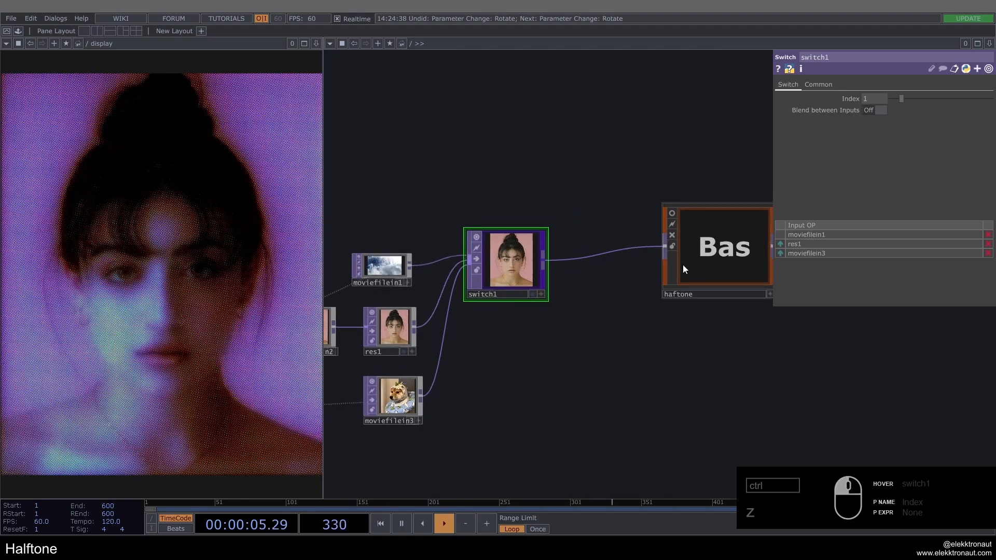
{"action": "scroll", "coordinate": [665, 266], "scroll_direction": "up", "scroll_amount": 8}
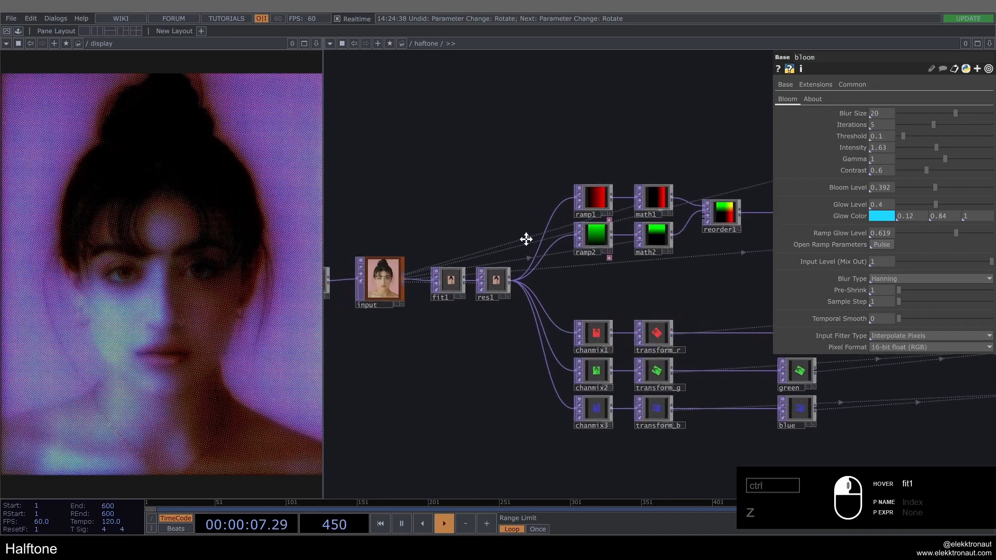
{"action": "scroll", "coordinate": [518, 200], "scroll_direction": "down", "scroll_amount": 8}
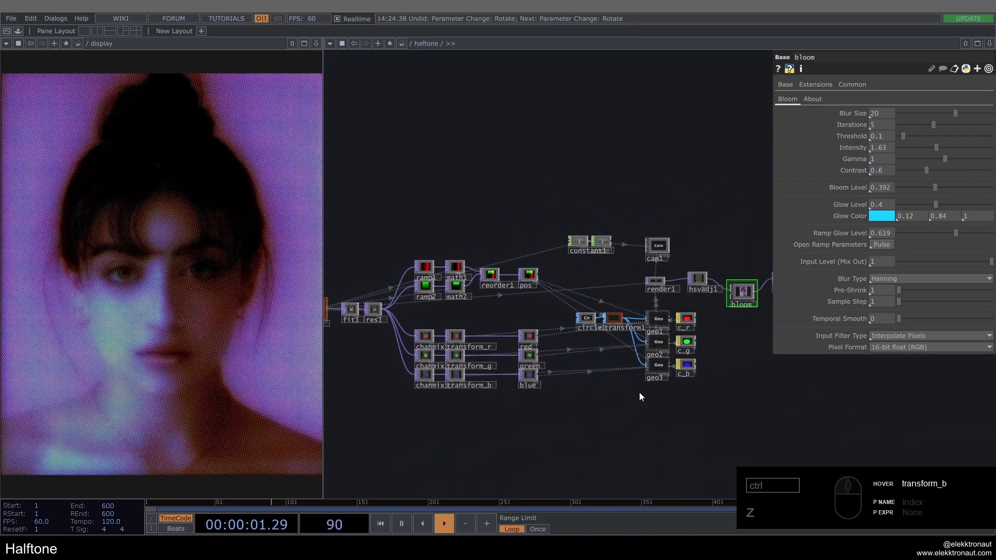
{"action": "scroll", "coordinate": [471, 411], "scroll_direction": "down", "scroll_amount": 2}
{"action": "scroll", "coordinate": [560, 316], "scroll_direction": "up", "scroll_amount": 6}
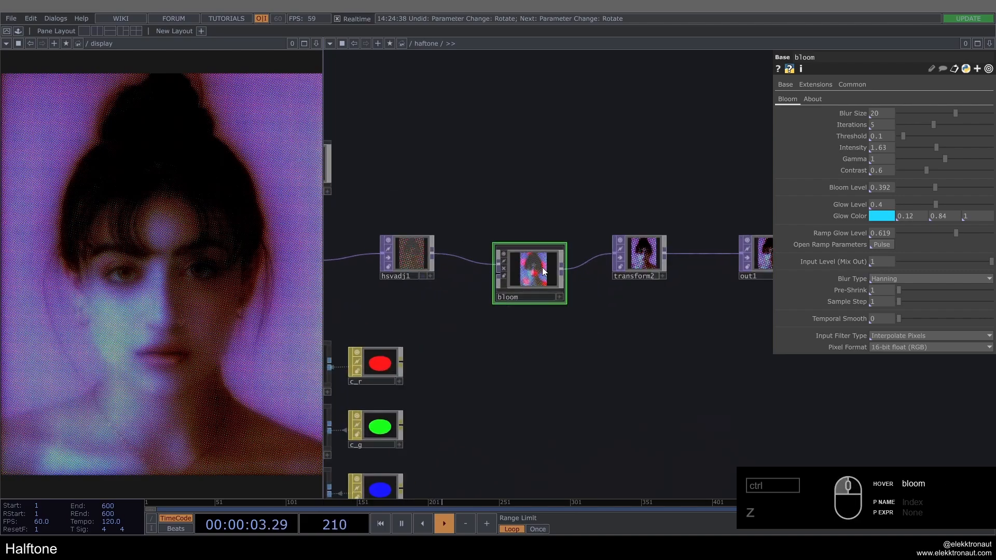
{"action": "scroll", "coordinate": [558, 284], "scroll_direction": "down", "scroll_amount": 6}
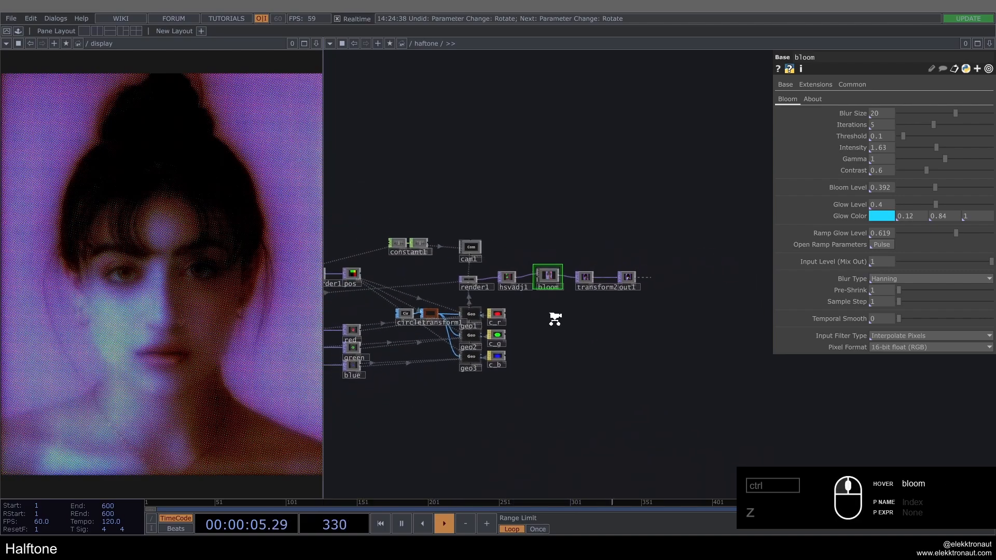
{"action": "scroll", "coordinate": [535, 335], "scroll_direction": "up", "scroll_amount": 3}
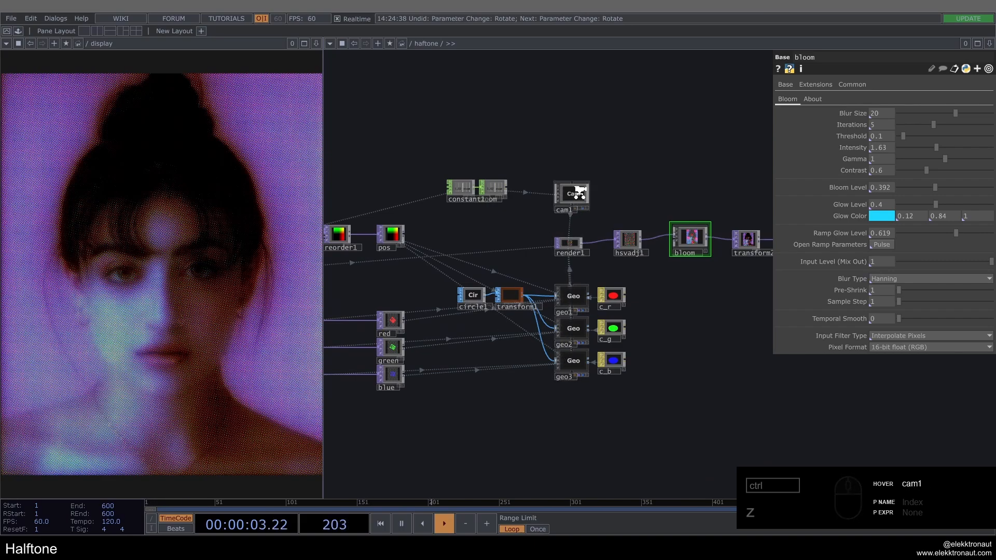
{"action": "scroll", "coordinate": [576, 191], "scroll_direction": "up", "scroll_amount": 3}
{"action": "scroll", "coordinate": [589, 224], "scroll_direction": "down", "scroll_amount": 4}
{"action": "left_click_drag", "start_coordinate": [463, 269], "coordinate": [568, 289]}
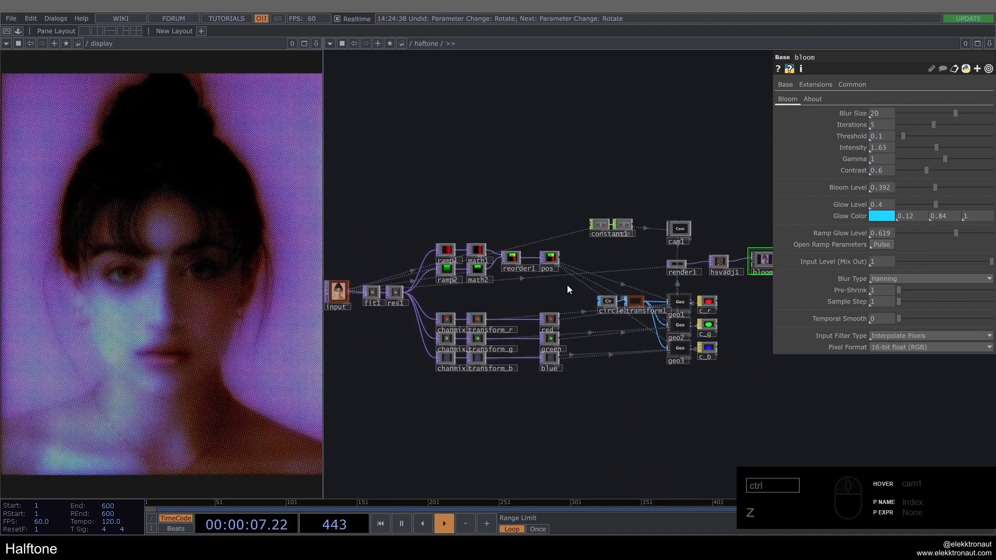
{"action": "scroll", "coordinate": [571, 300], "scroll_direction": "down", "scroll_amount": 8}
{"action": "scroll", "coordinate": [575, 300], "scroll_direction": "down", "scroll_amount": 6}
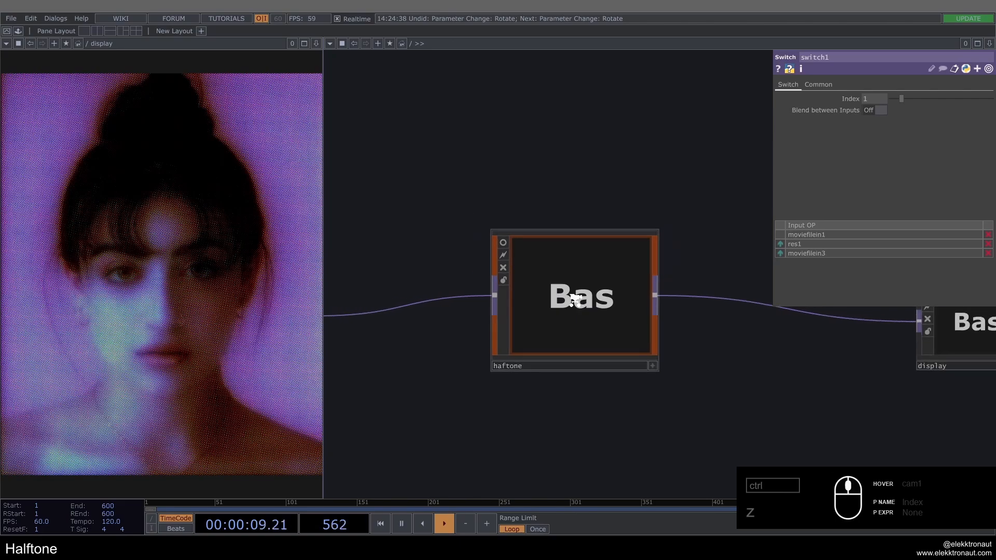
{"action": "scroll", "coordinate": [602, 347], "scroll_direction": "up", "scroll_amount": 2}
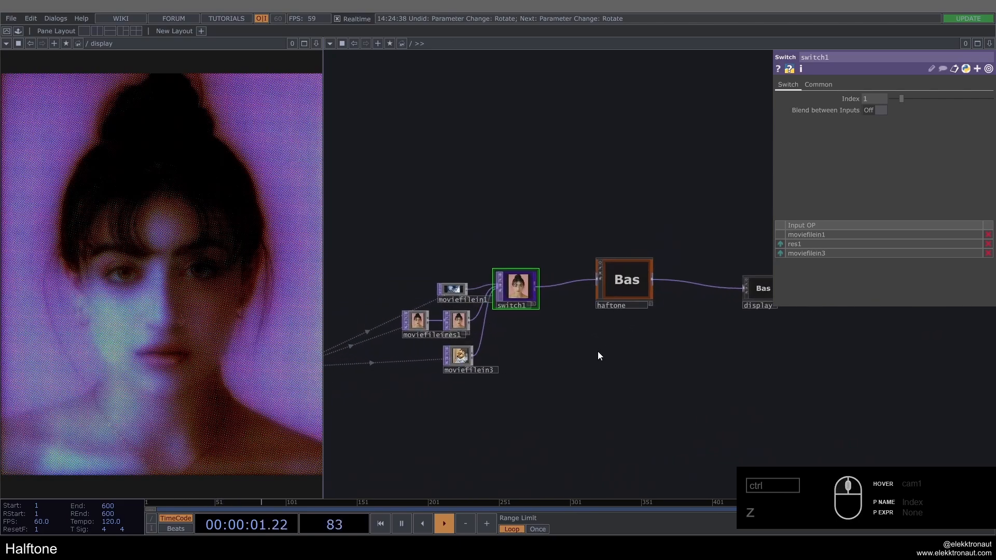
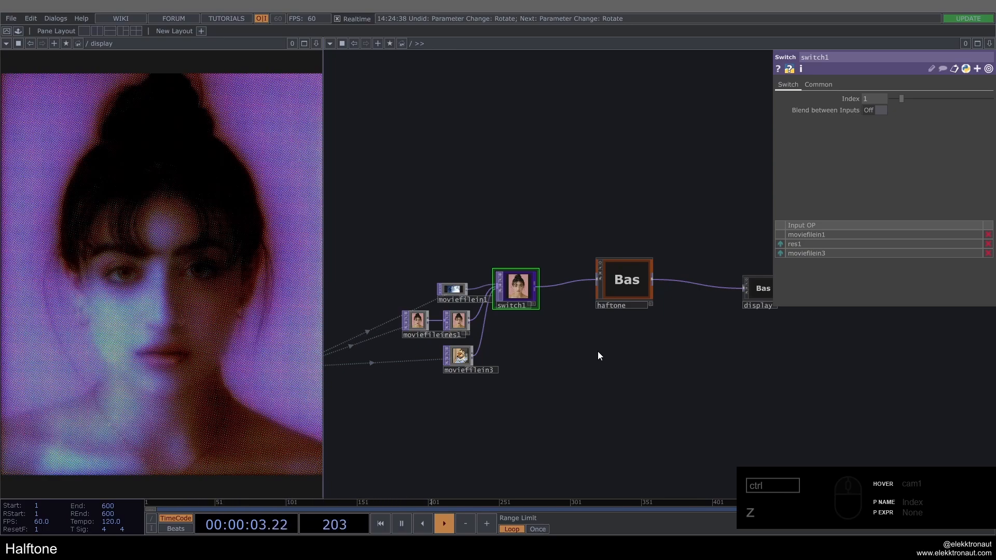
{"action": "scroll", "coordinate": [530, 364], "scroll_direction": "up", "scroll_amount": 4}
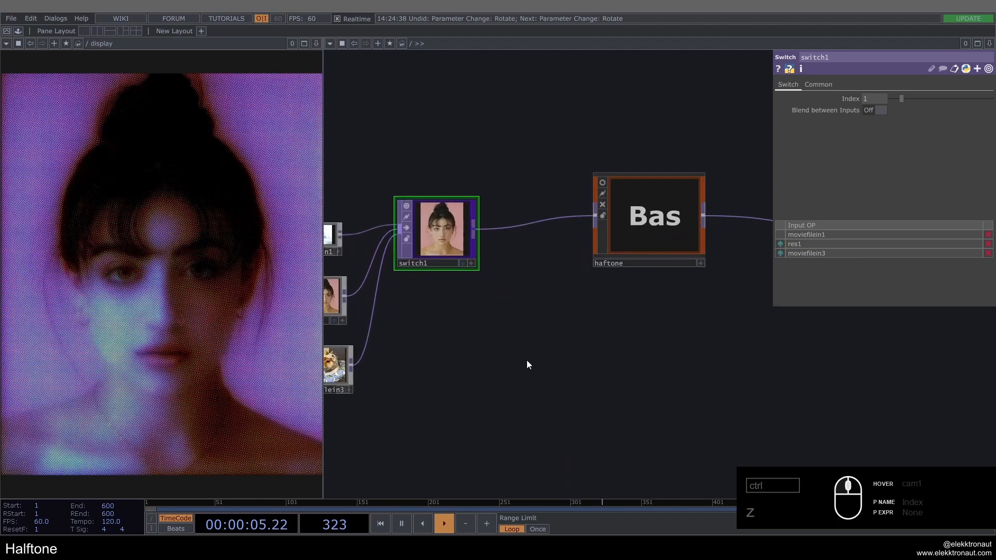
{"action": "left_click_drag", "start_coordinate": [527, 363], "coordinate": [635, 379]}
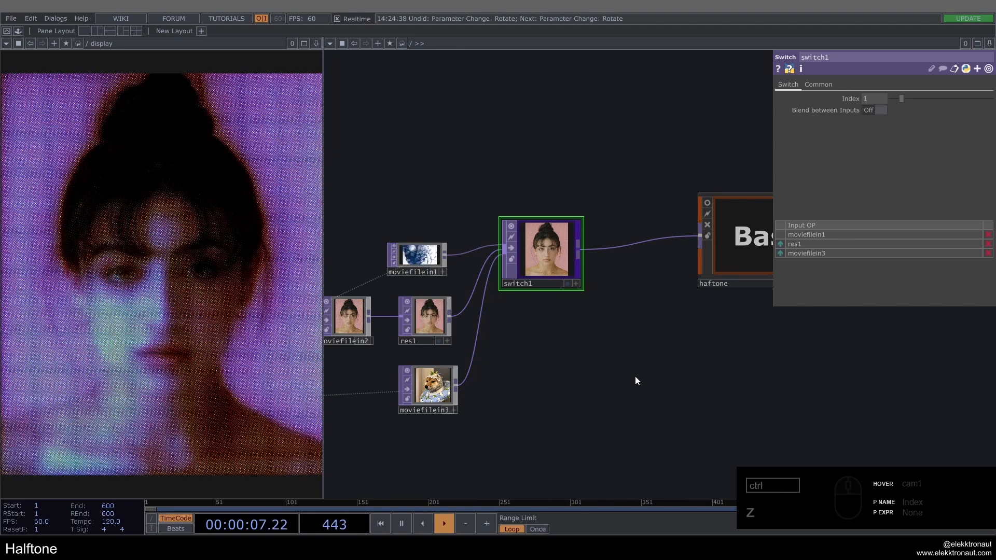
{"action": "left_click_drag", "start_coordinate": [732, 328], "coordinate": [673, 338]}
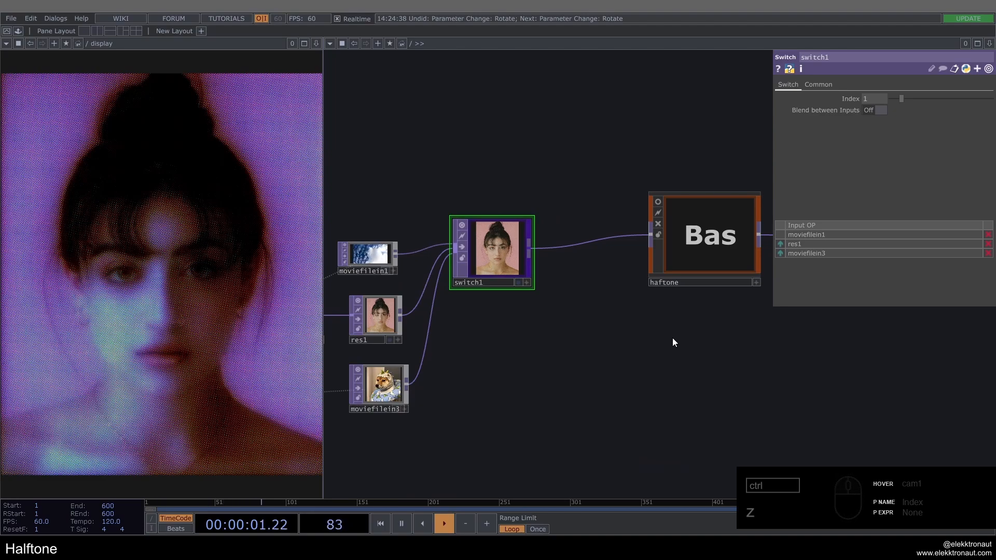
{"action": "middle_click_drag", "start_coordinate": [672, 338], "coordinate": [640, 337]}
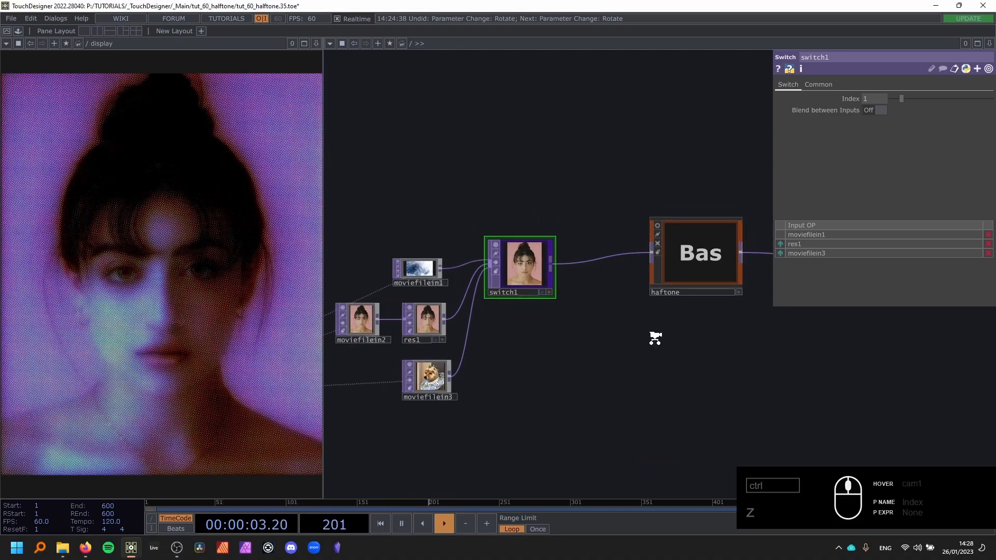
{"action": "left_click_drag", "start_coordinate": [641, 334], "coordinate": [482, 338]}
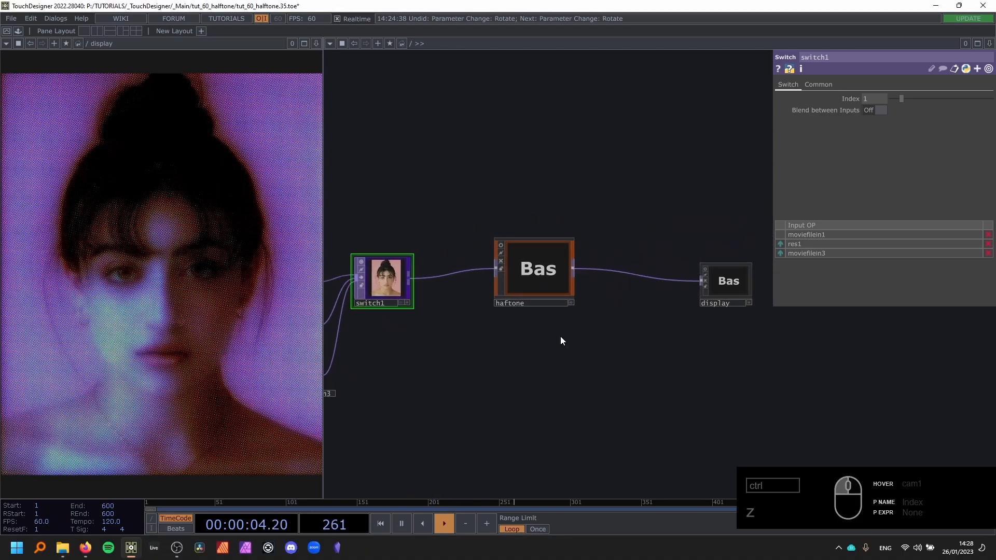